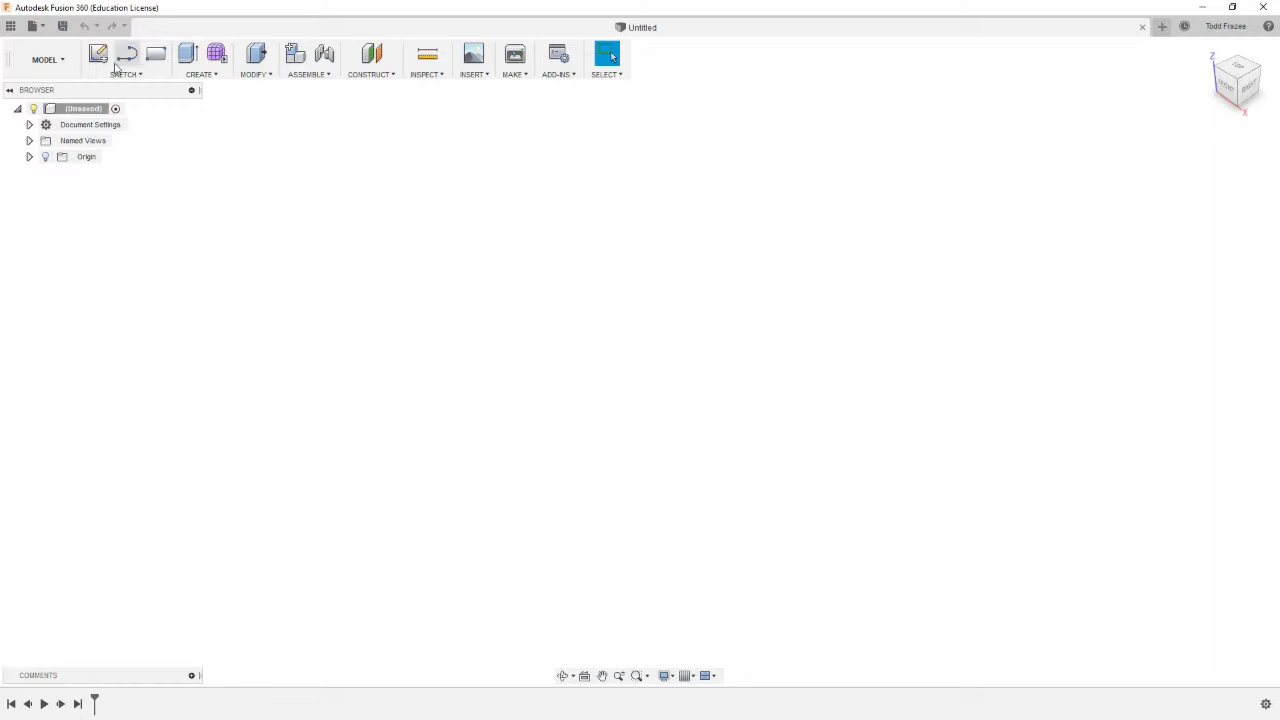
Copy the TITAN-3-3M design from the WELD-66-T-FRAZEE project into the DEMO project
{"action": "left_click", "coordinate": [10, 26]}
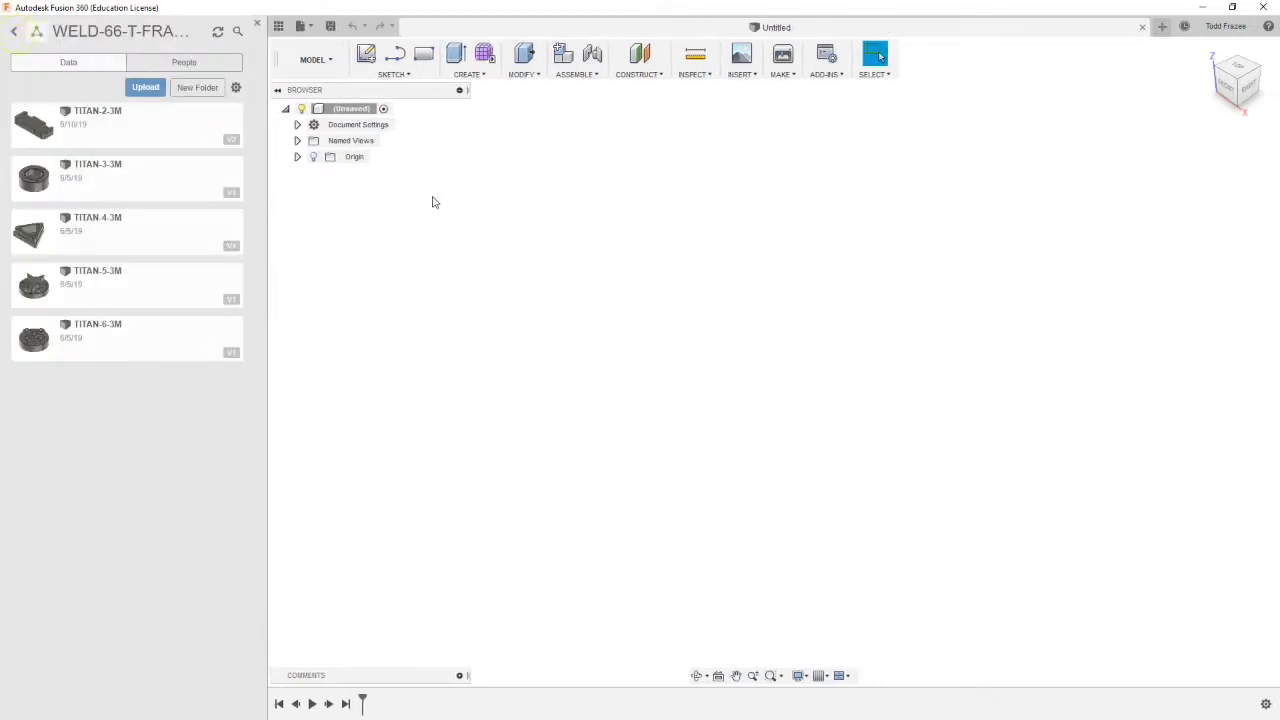
{"action": "right_click", "coordinate": [105, 186]}
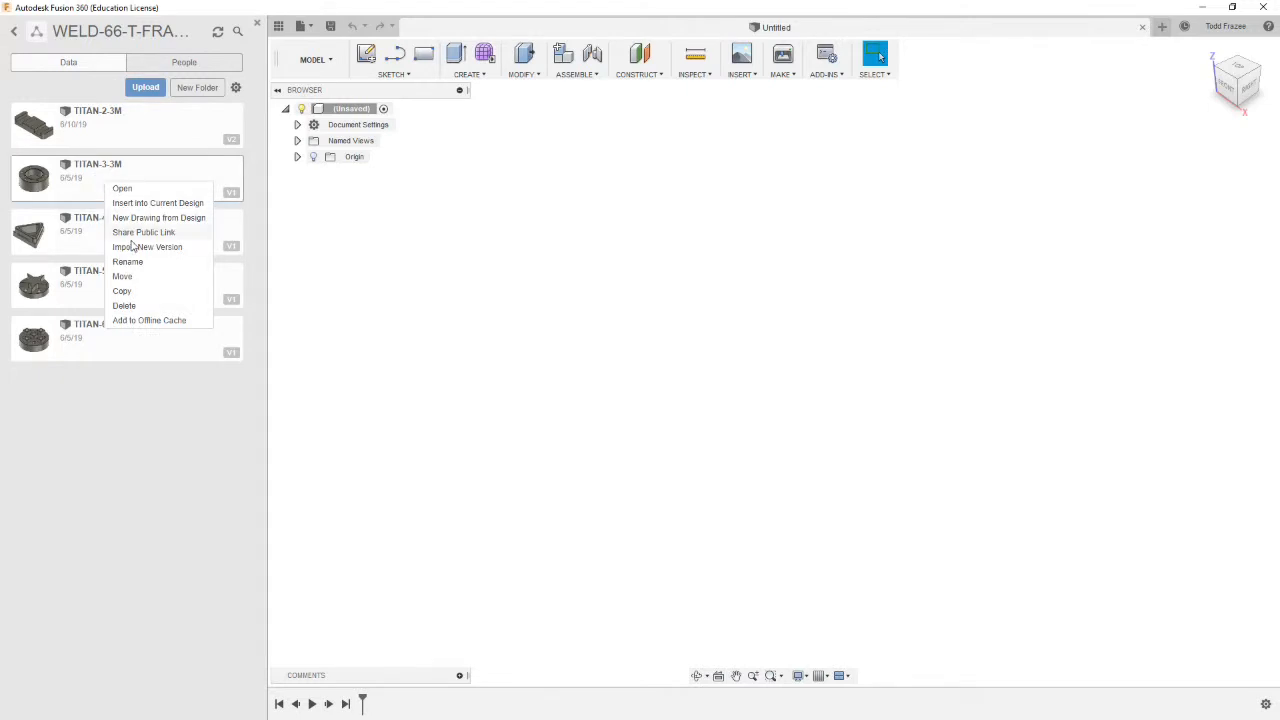
{"action": "left_click", "coordinate": [123, 291]}
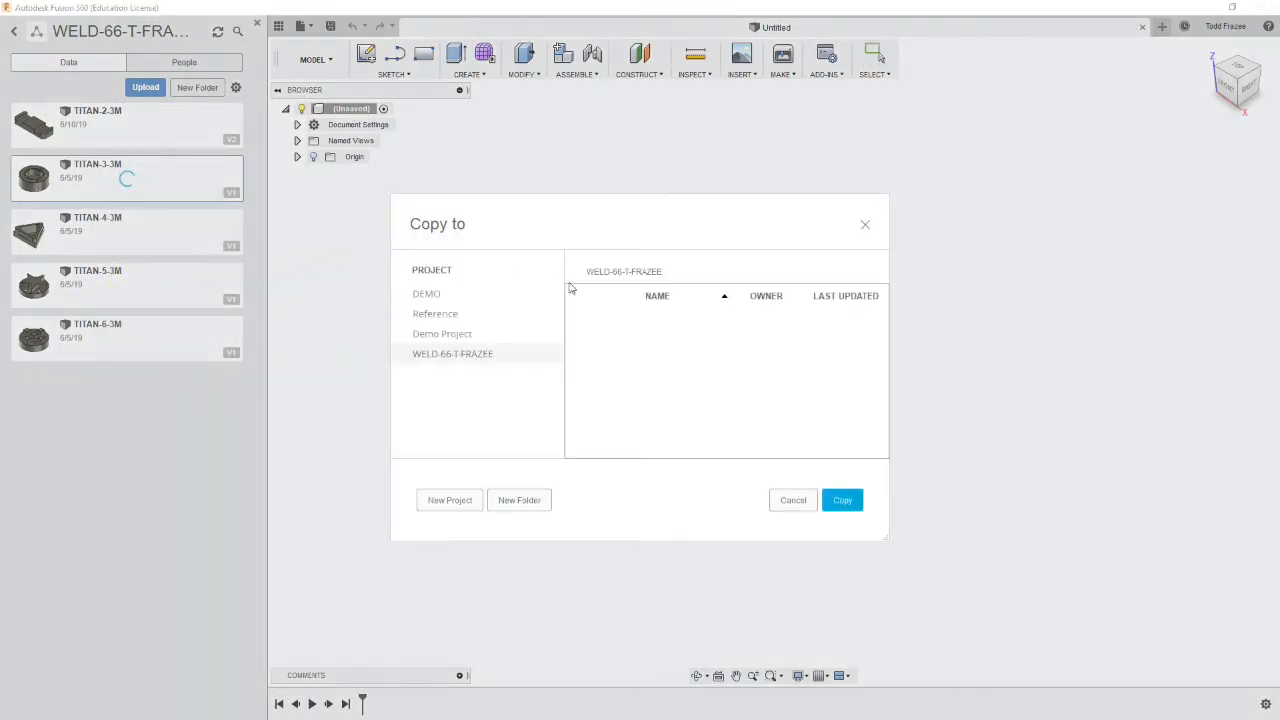
{"action": "left_click", "coordinate": [427, 295]}
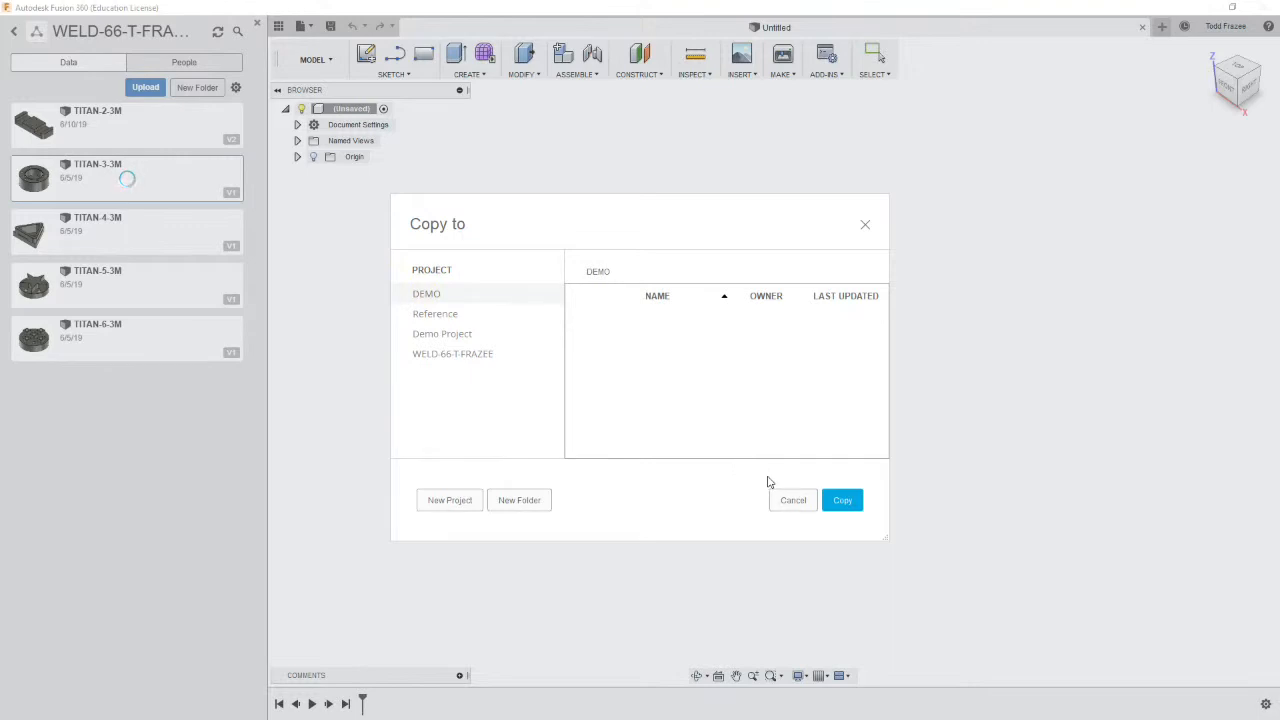
{"action": "left_click", "coordinate": [846, 501]}
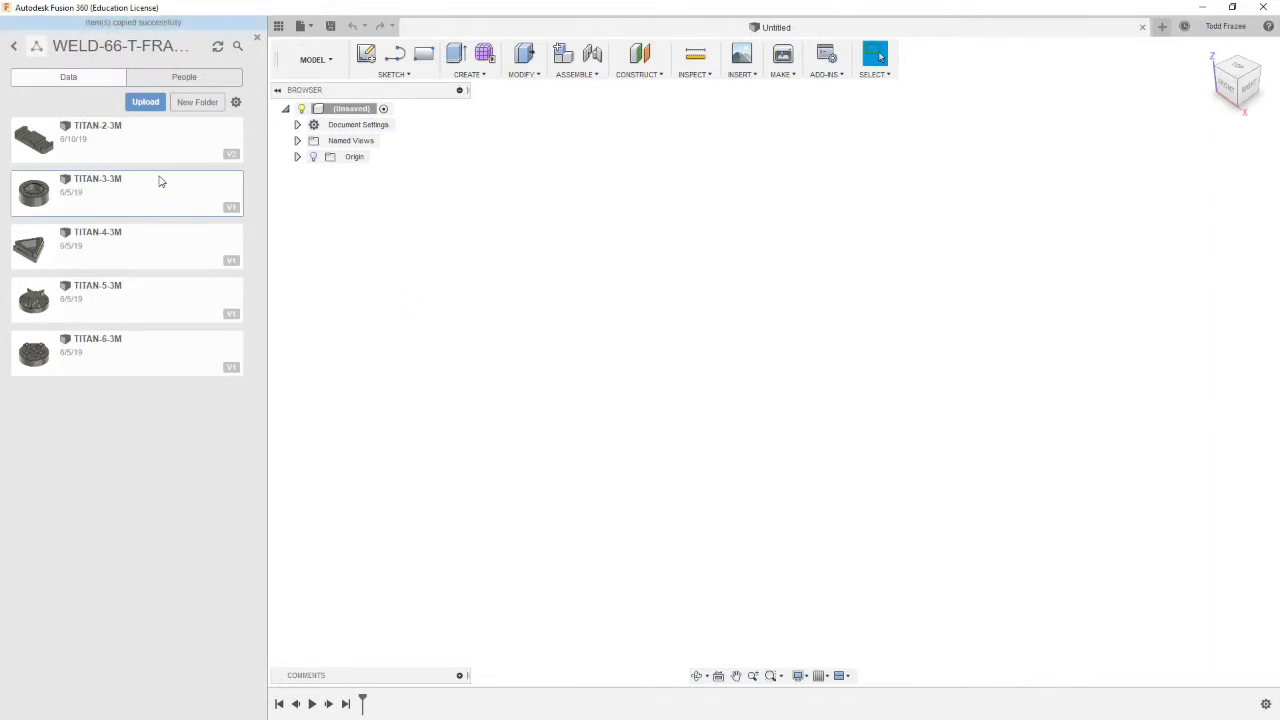
Open the DEMO project and open the copied TITAN-3-3M design
{"action": "left_click", "coordinate": [15, 34]}
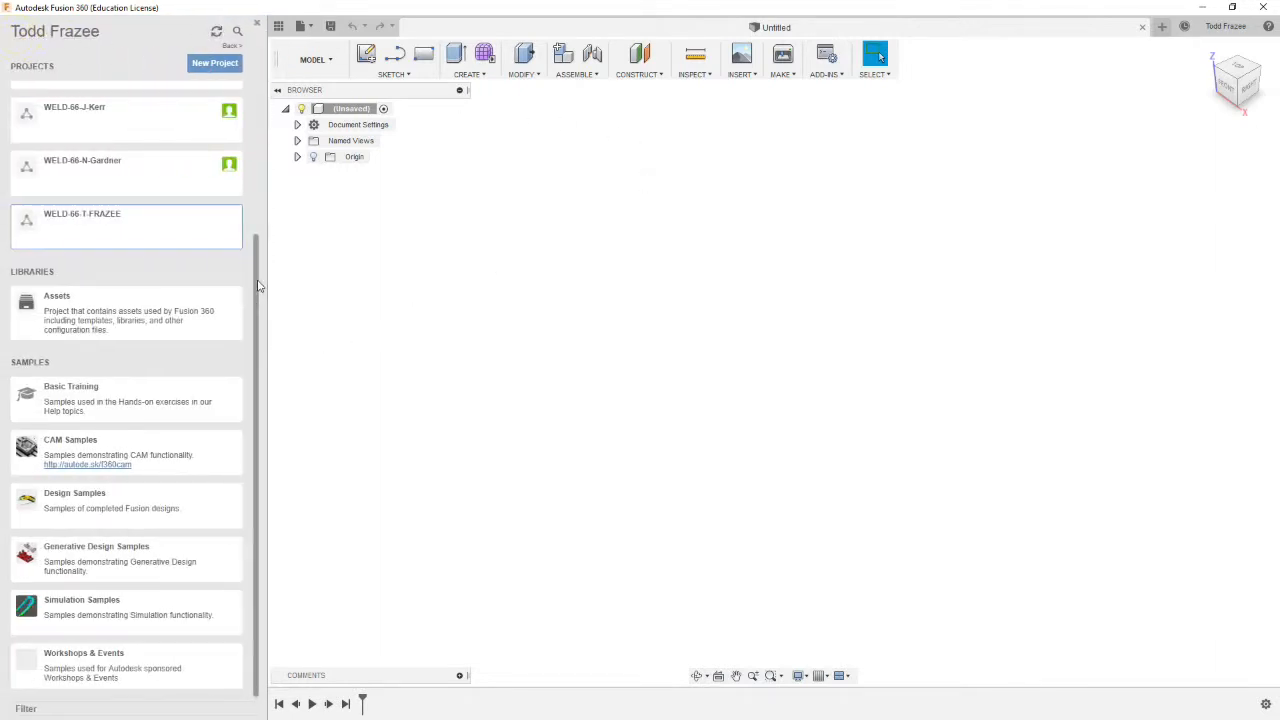
{"action": "scroll", "coordinate": [256, 285], "scroll_direction": "up", "scroll_amount": 3}
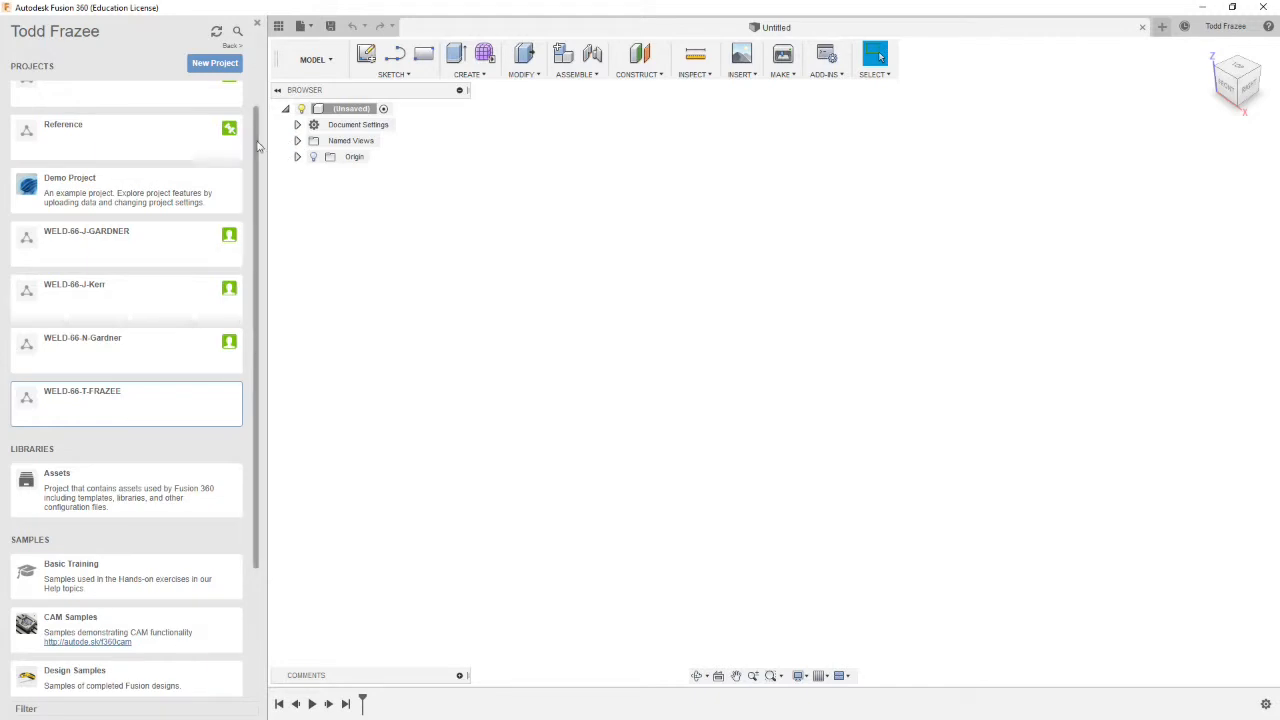
{"action": "scroll", "coordinate": [200, 160], "scroll_direction": "up", "scroll_amount": 1}
{"action": "left_click", "coordinate": [72, 134]}
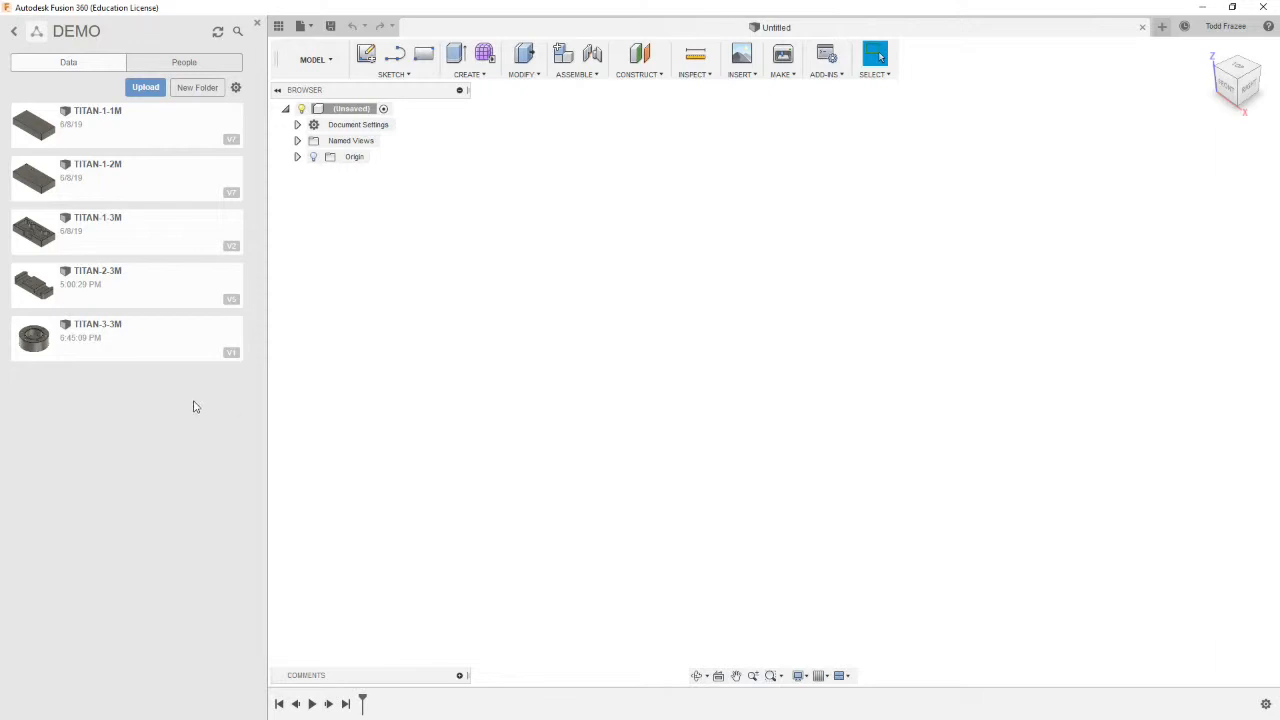
{"action": "double_click", "coordinate": [104, 337]}
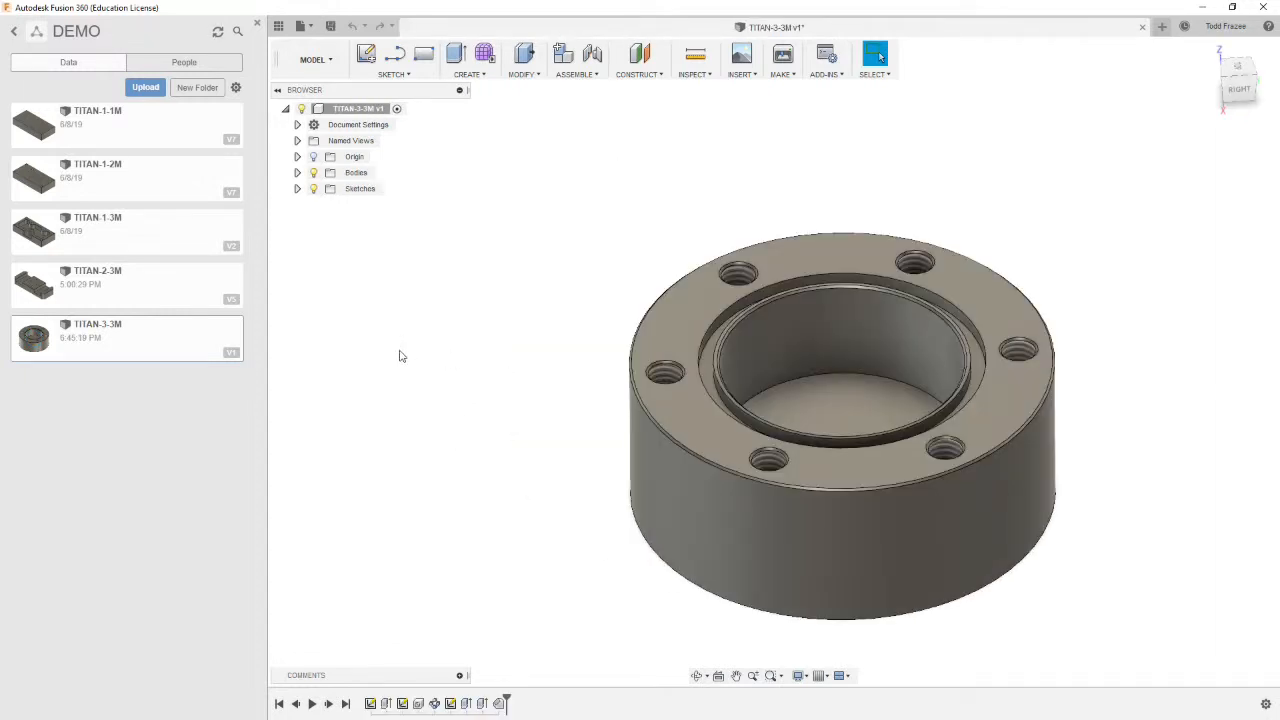
Switch to the Manufacture workspace and start a new milling setup for the part
{"action": "left_click", "coordinate": [330, 59]}
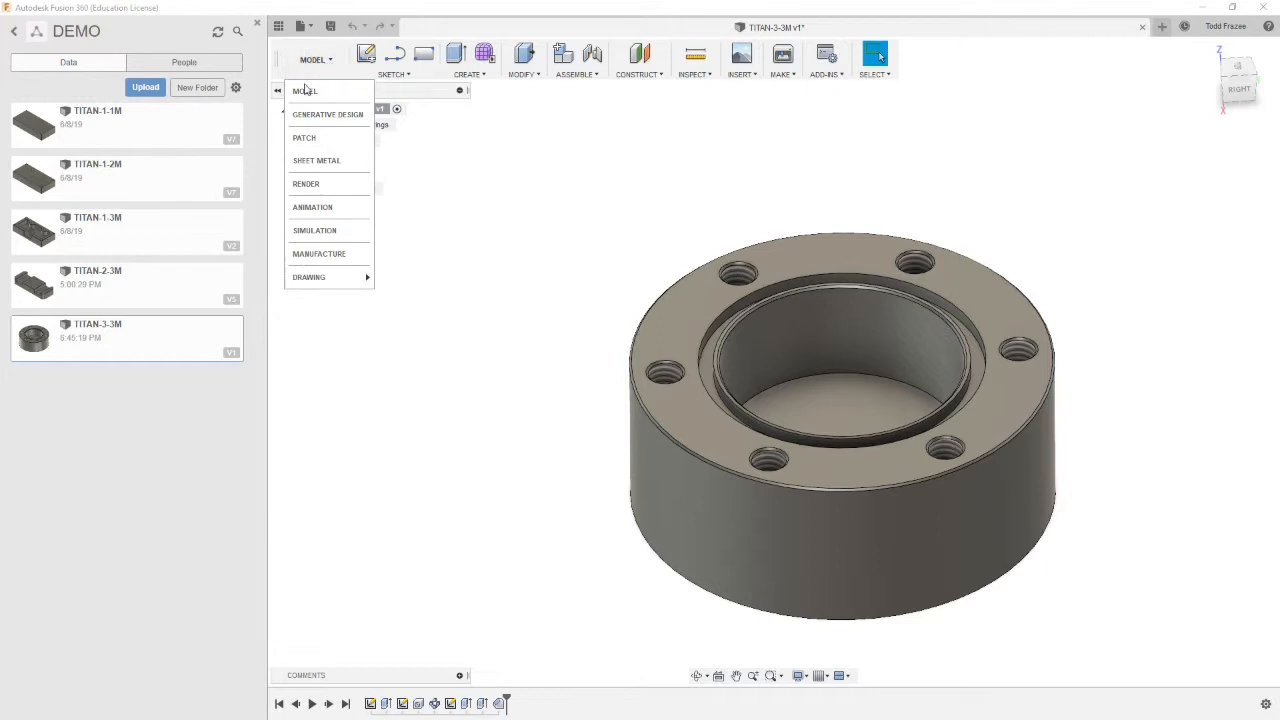
{"action": "left_click", "coordinate": [310, 254]}
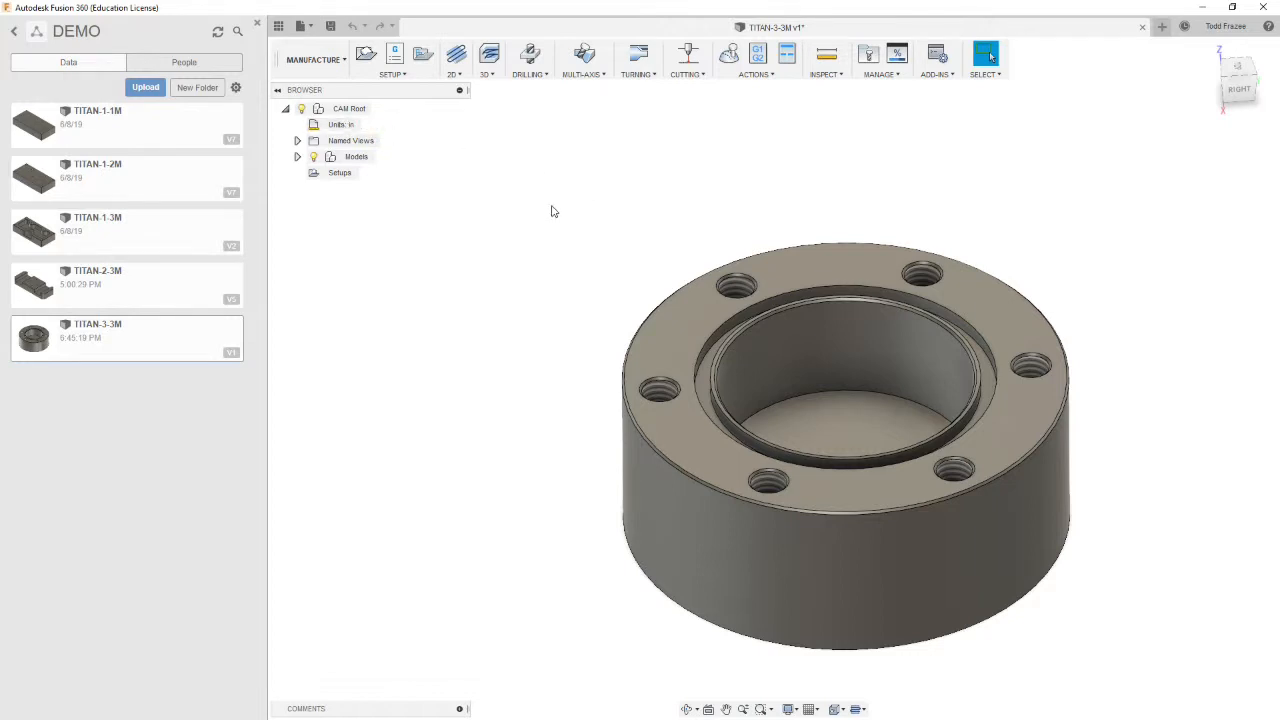
{"action": "left_click", "coordinate": [404, 76]}
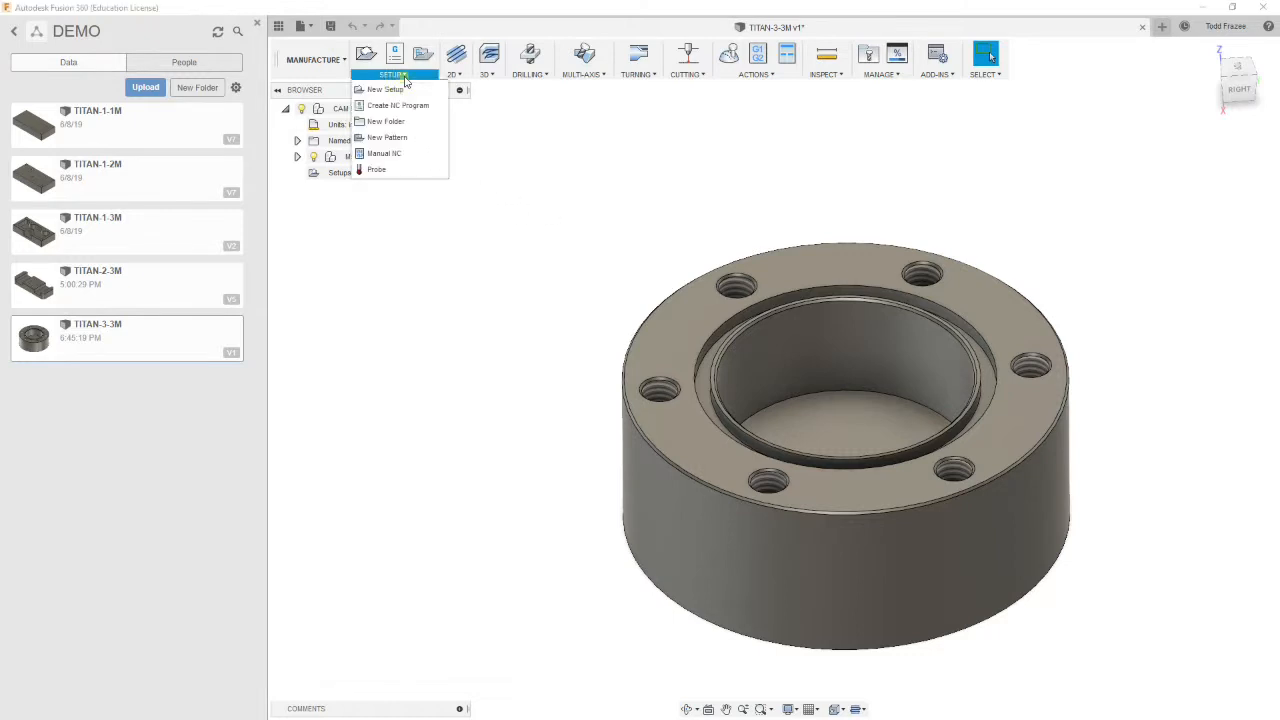
{"action": "left_click", "coordinate": [400, 90]}
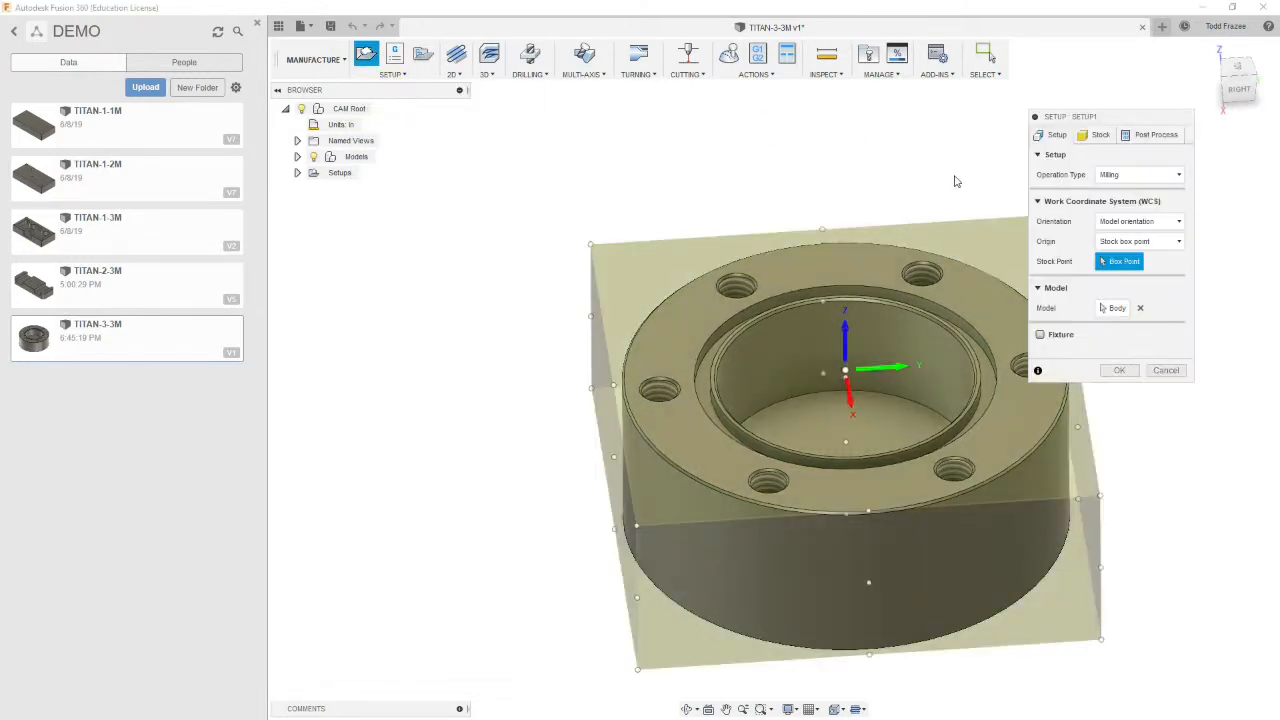
{"action": "mouse_move", "coordinate": [957, 191]}
{"action": "middle_mouse_down", "text": "shift"}
{"action": "mouse_move", "coordinate": [917, 189]}
{"action": "mouse_move", "coordinate": [966, 189]}
{"action": "mouse_move", "coordinate": [980, 163]}
{"action": "mouse_move", "coordinate": [980, 200]}
{"action": "middle_mouse_up", "text": "shift"}
{"action": "scroll", "coordinate": [977, 355], "scroll_direction": "down", "scroll_amount": 3}
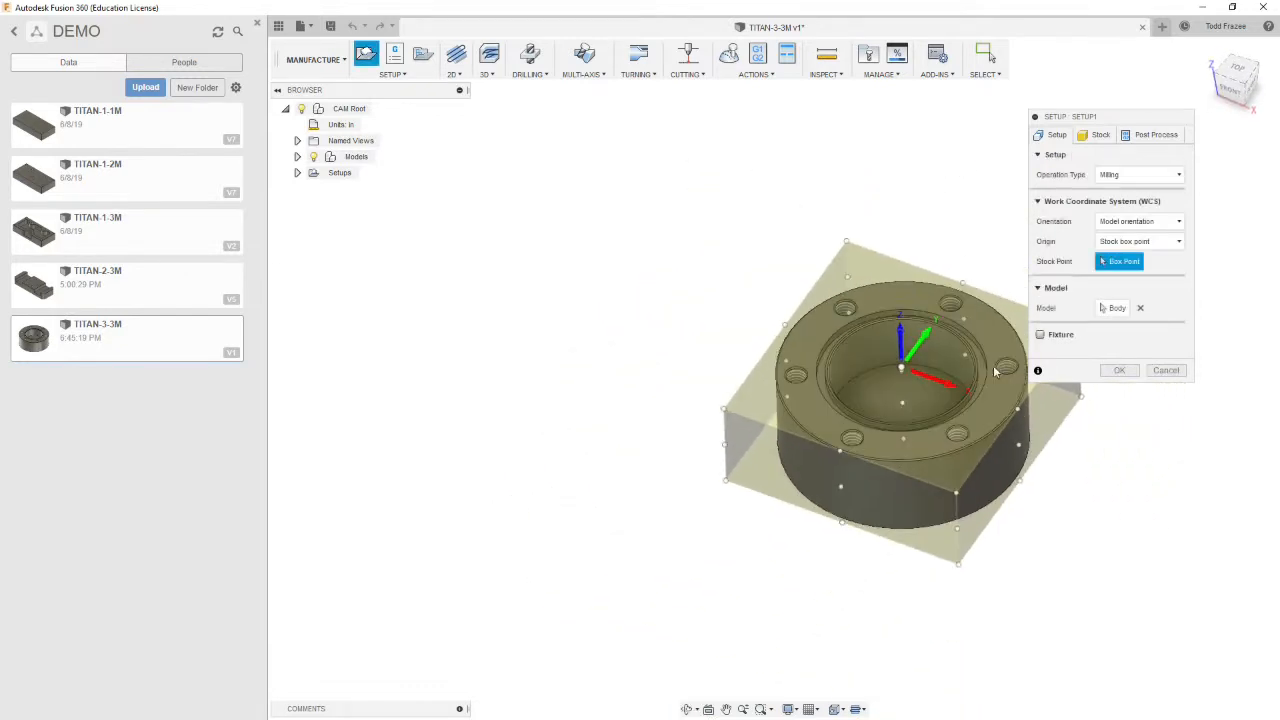
{"action": "scroll", "coordinate": [1043, 409], "scroll_direction": "up", "scroll_amount": 3}
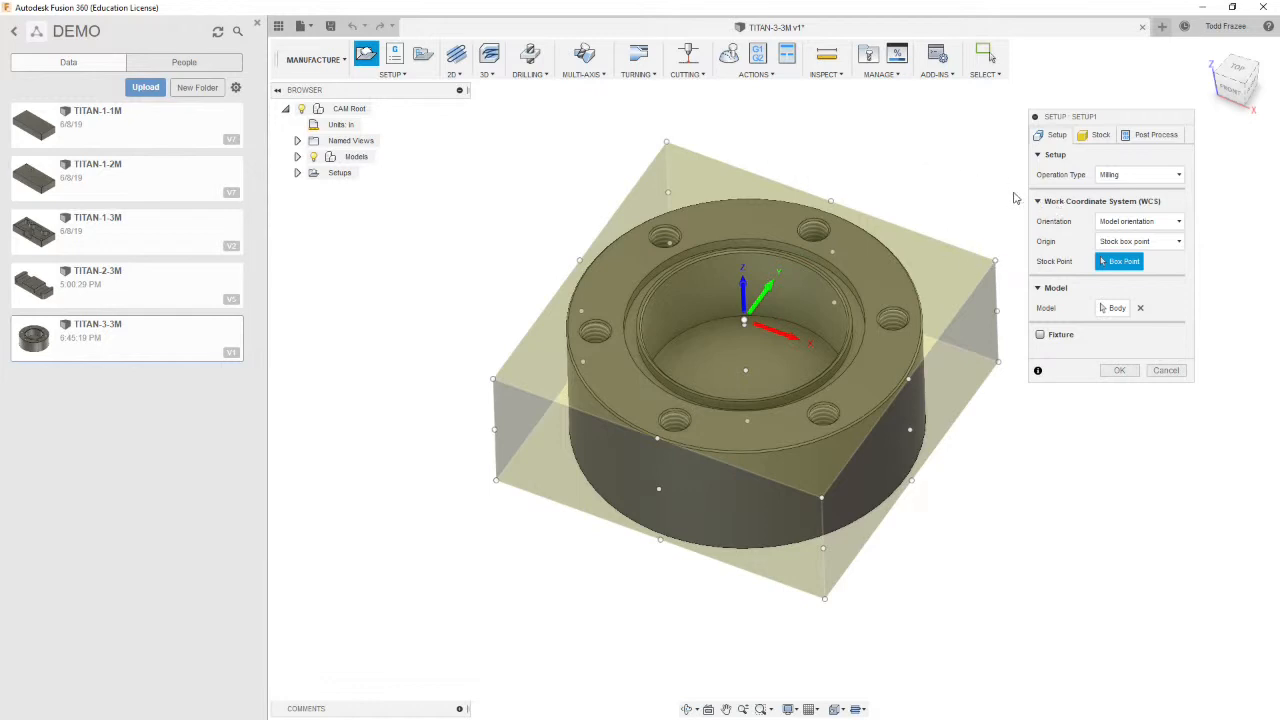
Set the stock side offset to 0.025 in and the stock bottom offset to .21 in
{"action": "left_click", "coordinate": [1097, 135]}
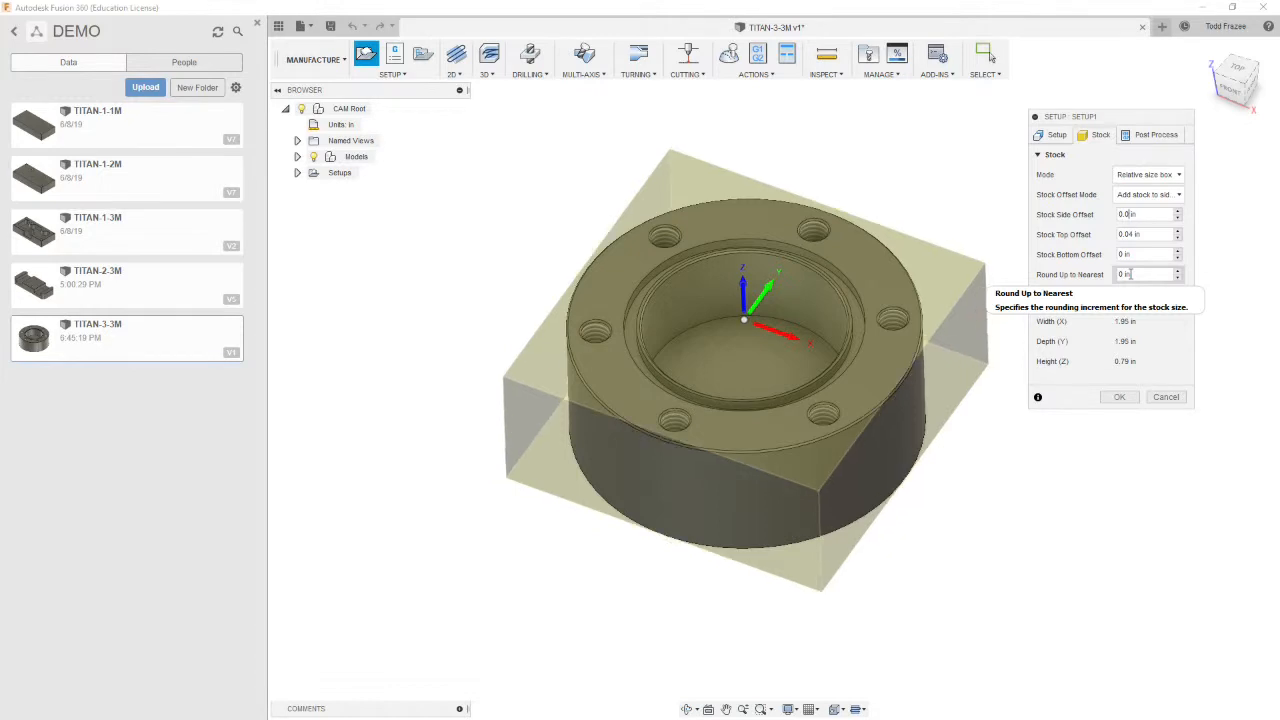
{"action": "type", "text": "25"}
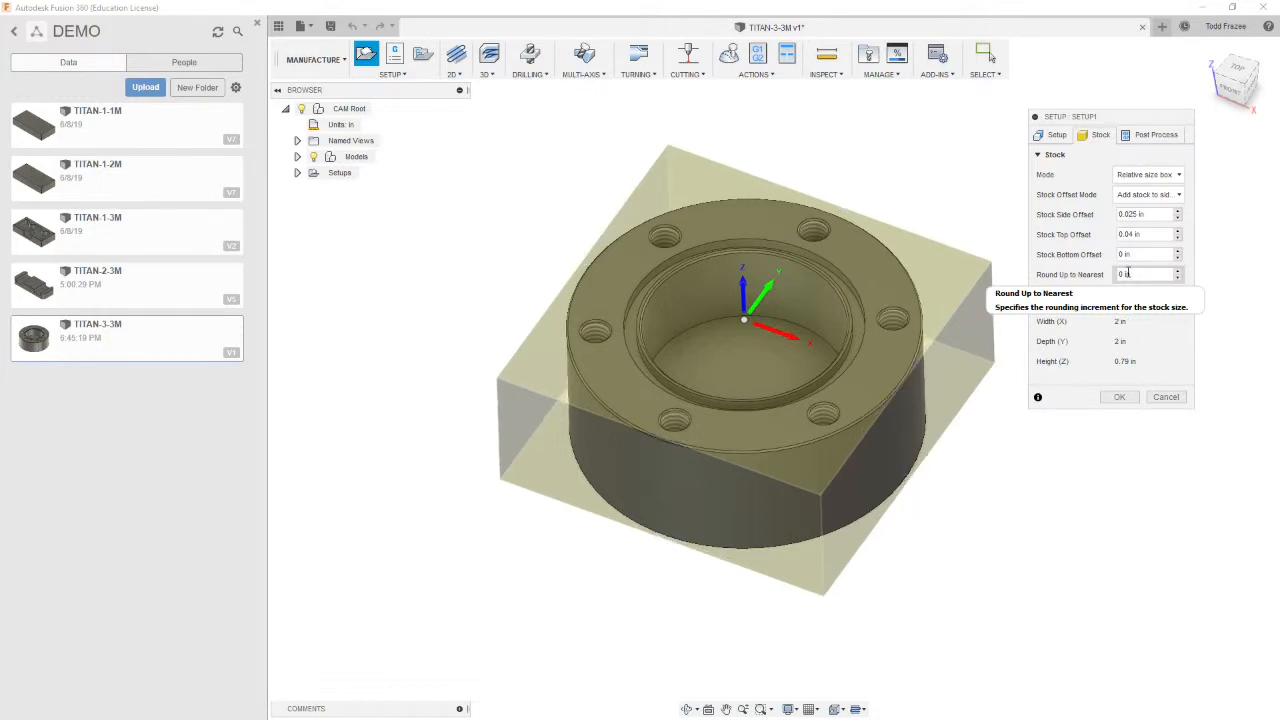
{"action": "left_click", "coordinate": [1157, 214]}
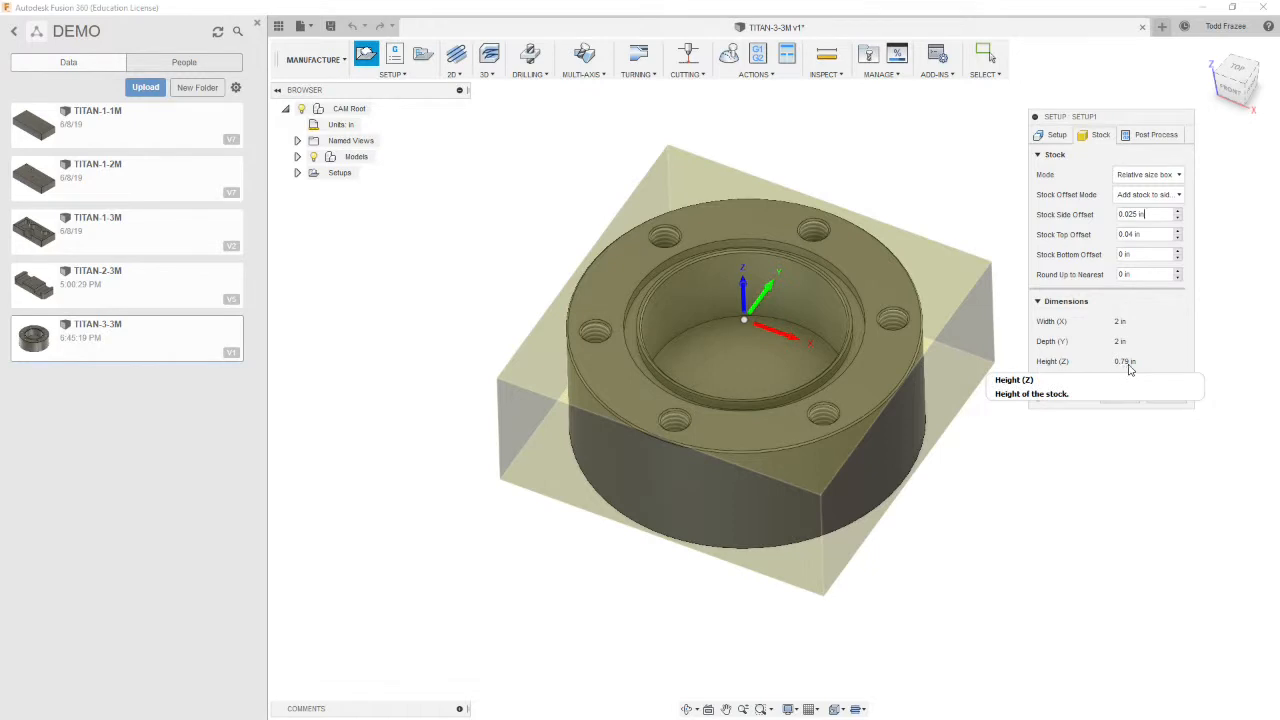
{"action": "left_click", "coordinate": [1150, 253]}
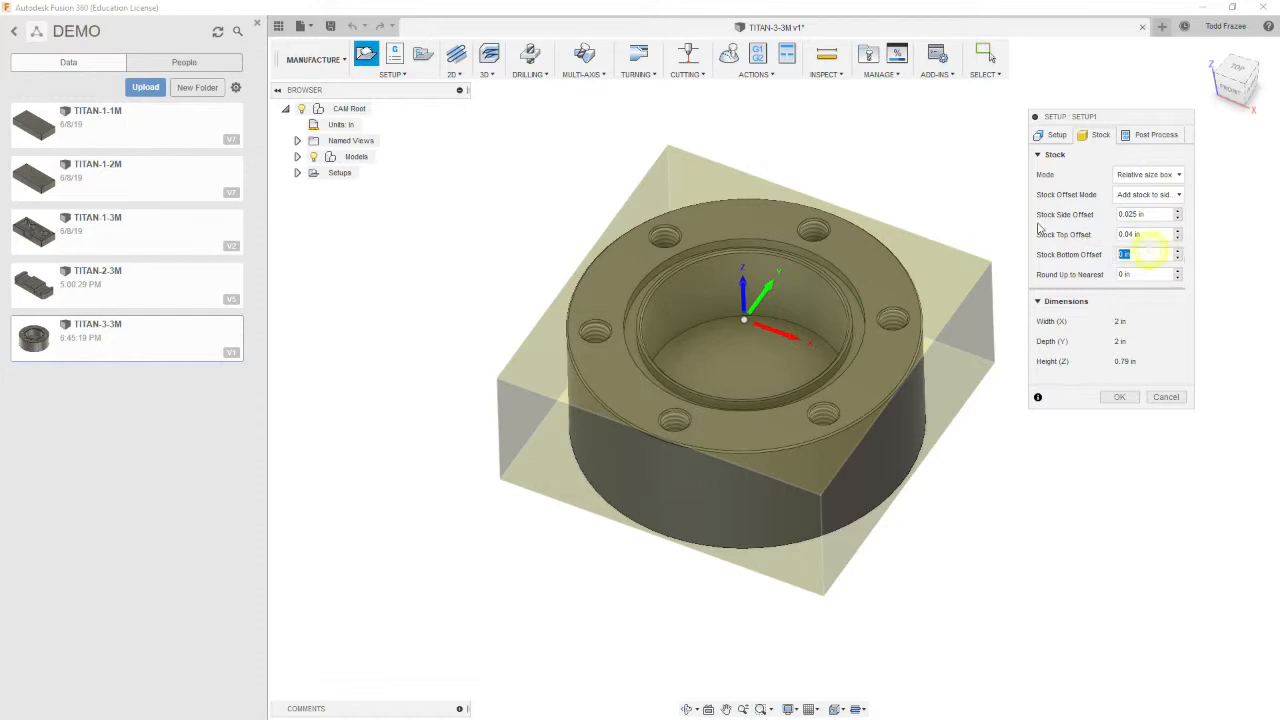
{"action": "key", "text": "BackSpace"}
{"action": "type", "text": ".21"}
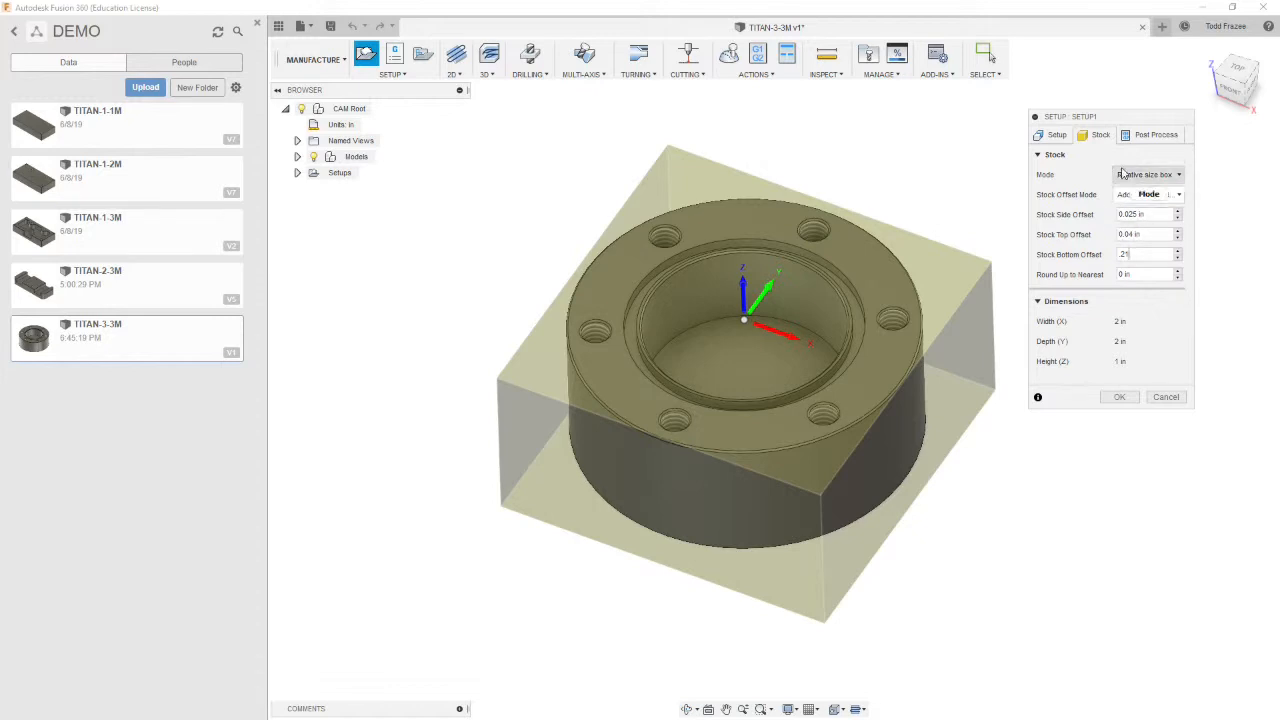
Set the WCS stock point to the top corner of the stock box
{"action": "left_click", "coordinate": [1057, 136]}
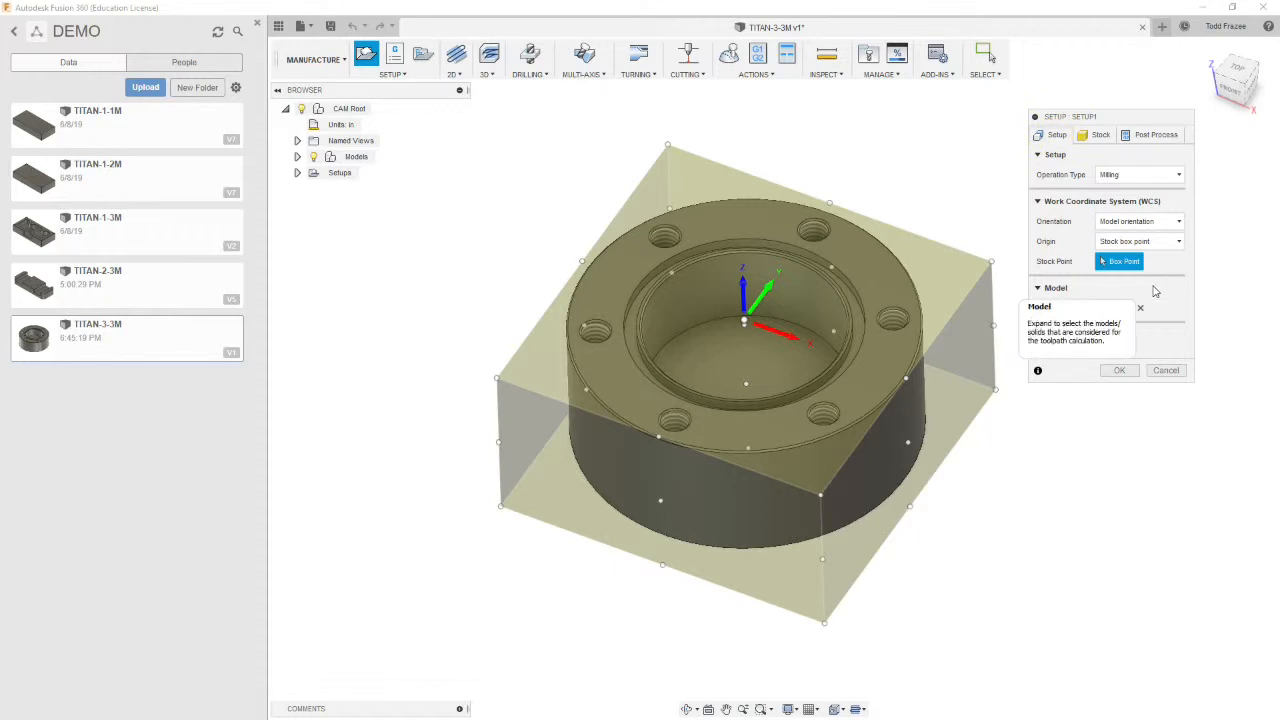
{"action": "left_click", "coordinate": [668, 147]}
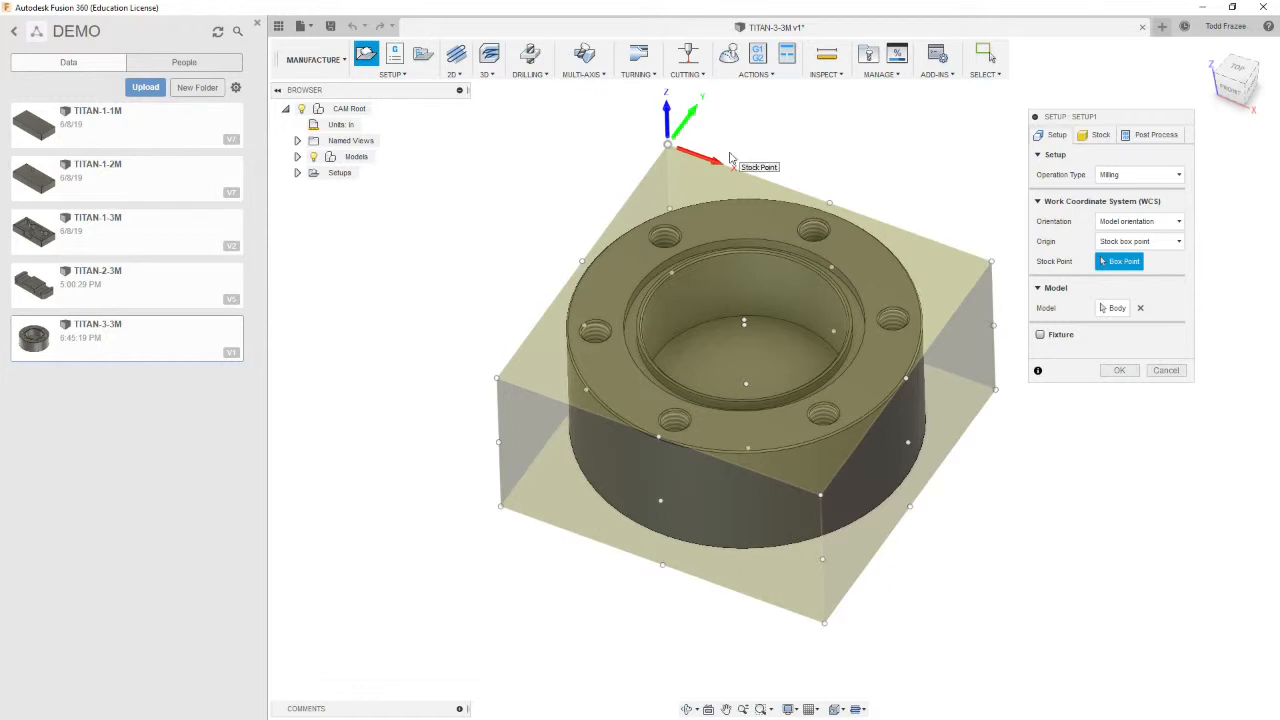
{"action": "left_click", "coordinate": [1177, 224]}
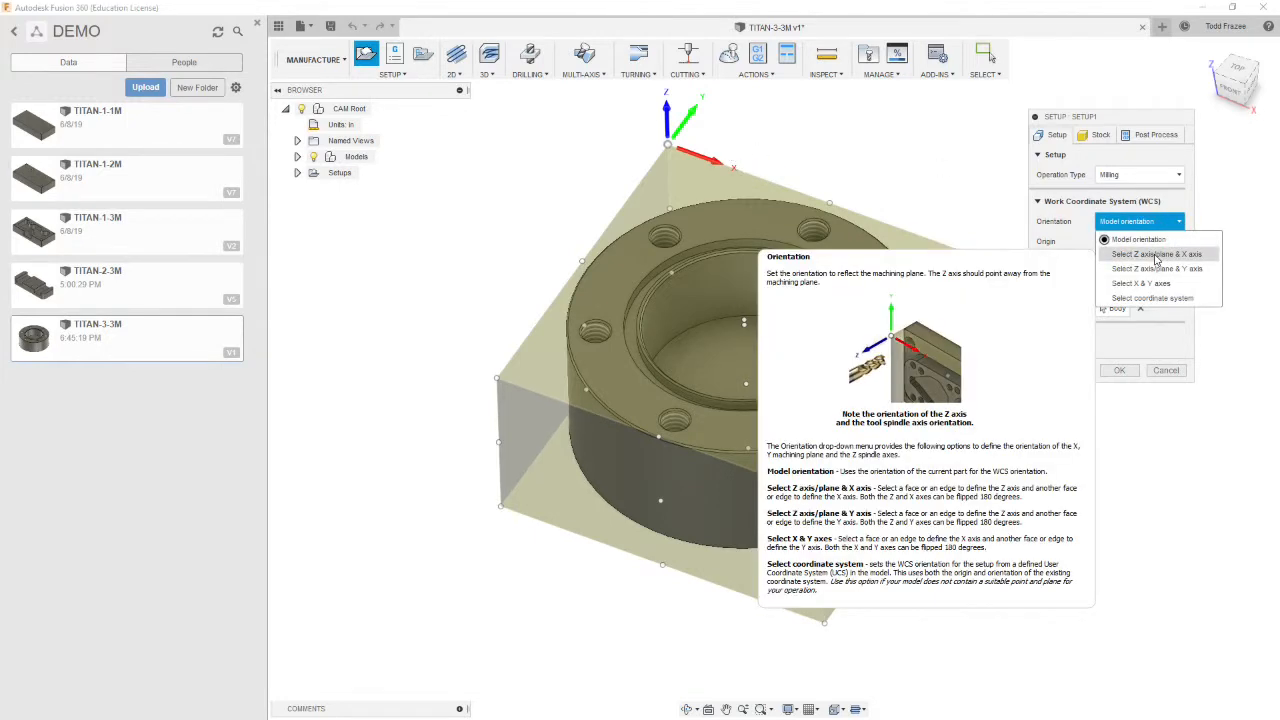
{"action": "left_click", "coordinate": [1156, 254]}
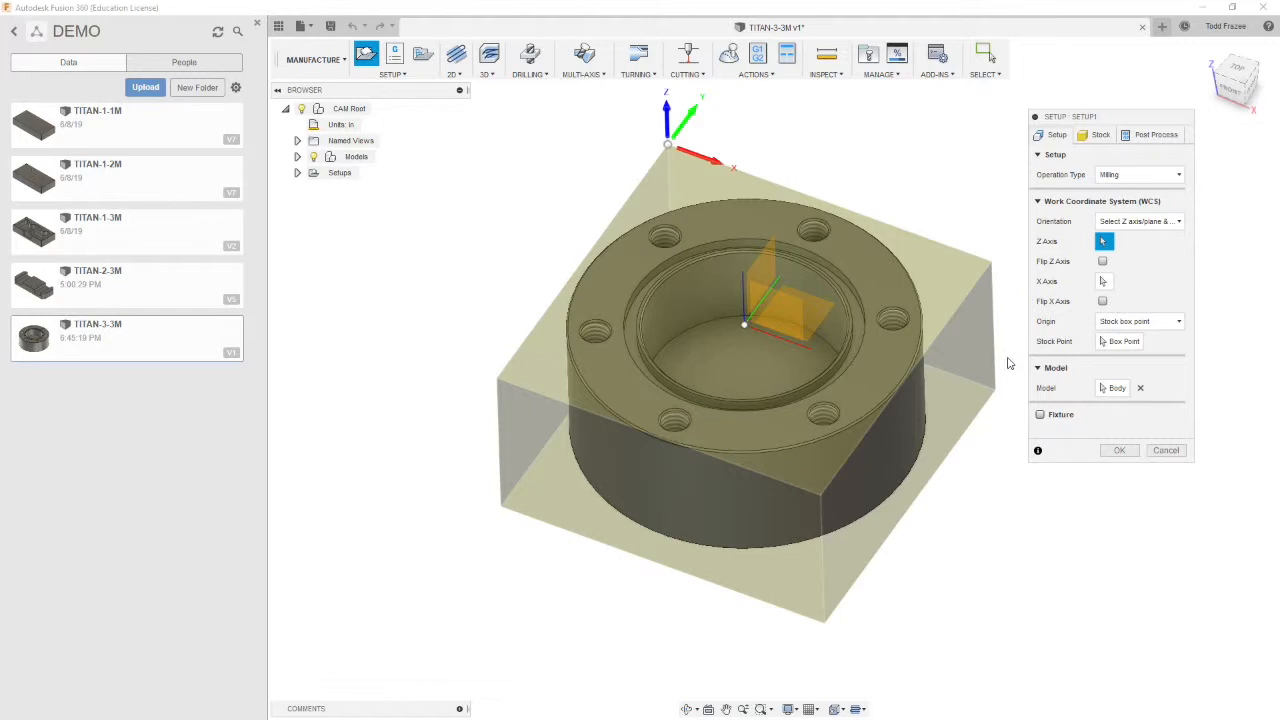
{"action": "left_click", "coordinate": [1175, 221]}
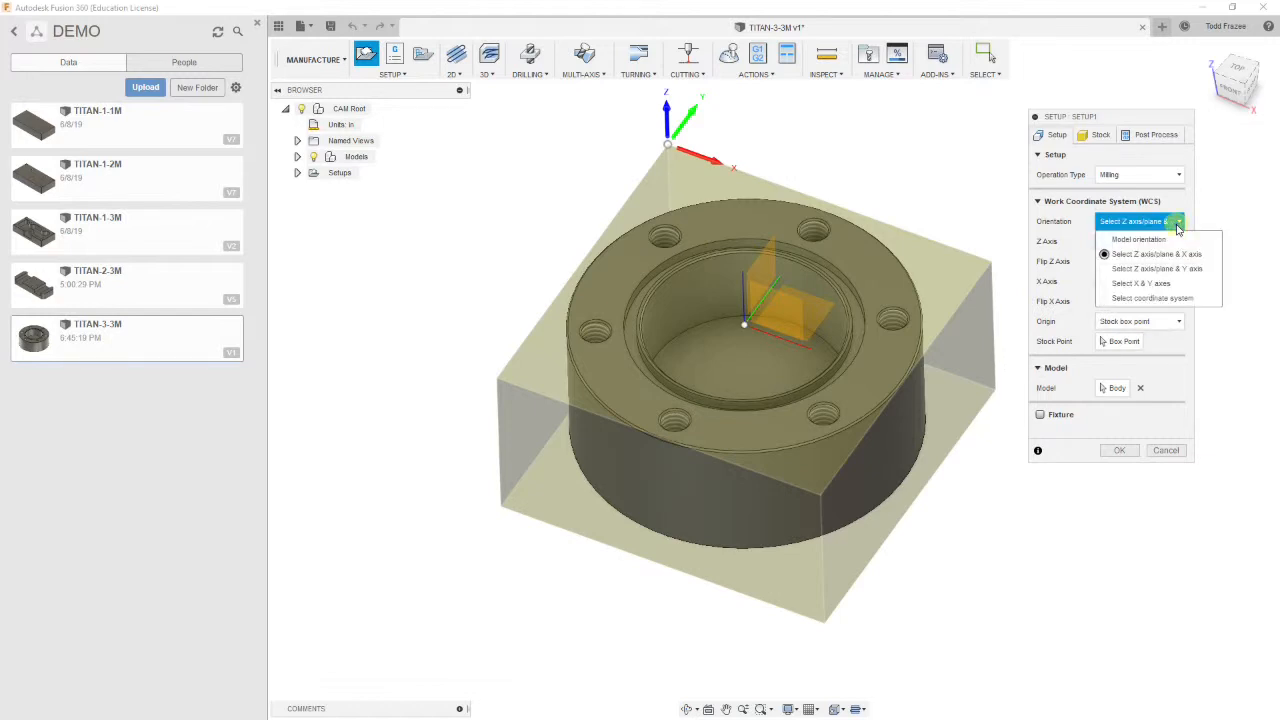
{"action": "left_click", "coordinate": [1140, 240]}
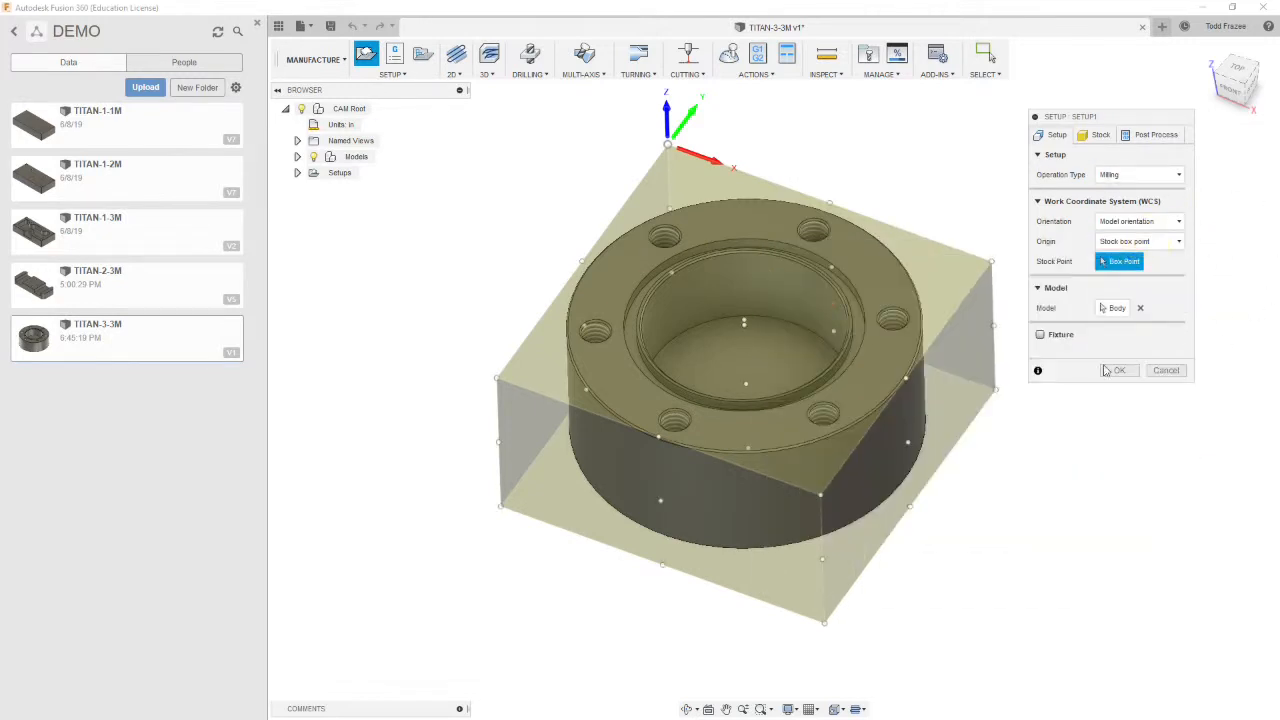
Set the post process program number to 1021
{"action": "left_click", "coordinate": [1145, 140]}
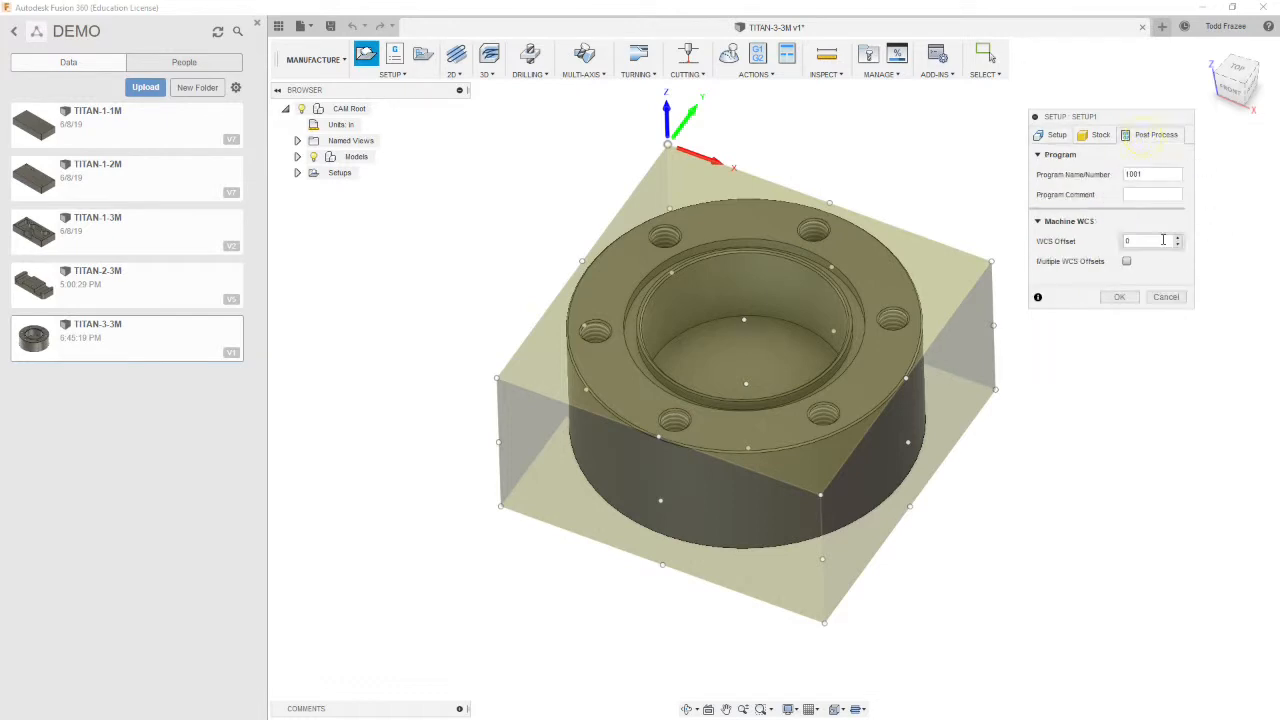
{"action": "left_click", "coordinate": [1135, 194]}
{"action": "left_click", "coordinate": [1134, 170]}
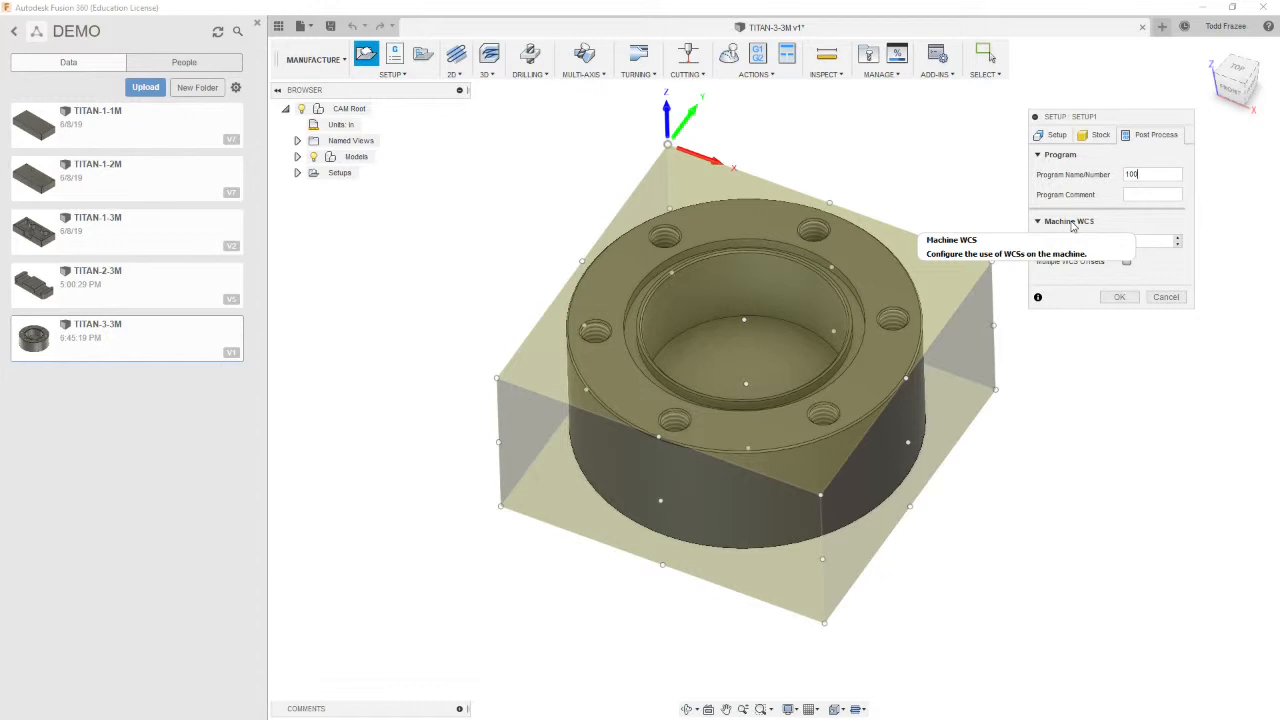
{"action": "key", "text": "BackSpace"}
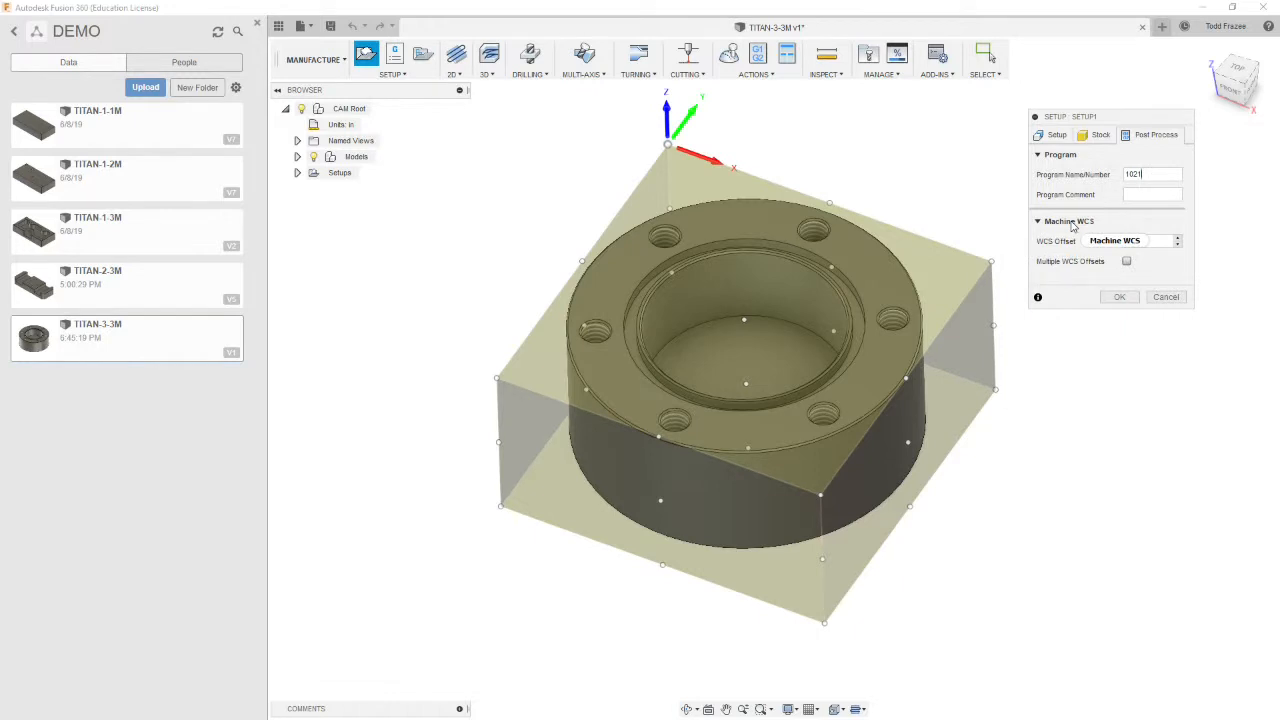
Enter the program comment Operation 1 and confirm the setup
{"action": "left_click", "coordinate": [1142, 194]}
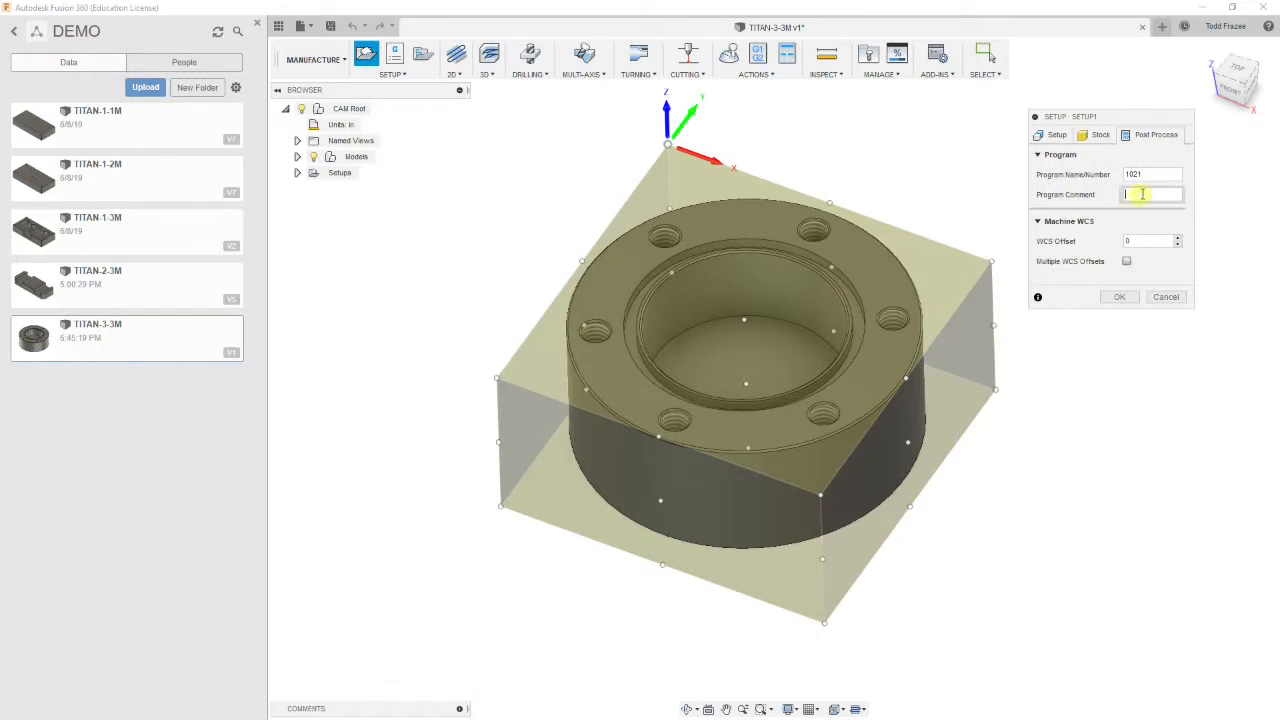
{"action": "type", "text": "Operation 1"}
{"action": "double_click", "coordinate": [1159, 240]}
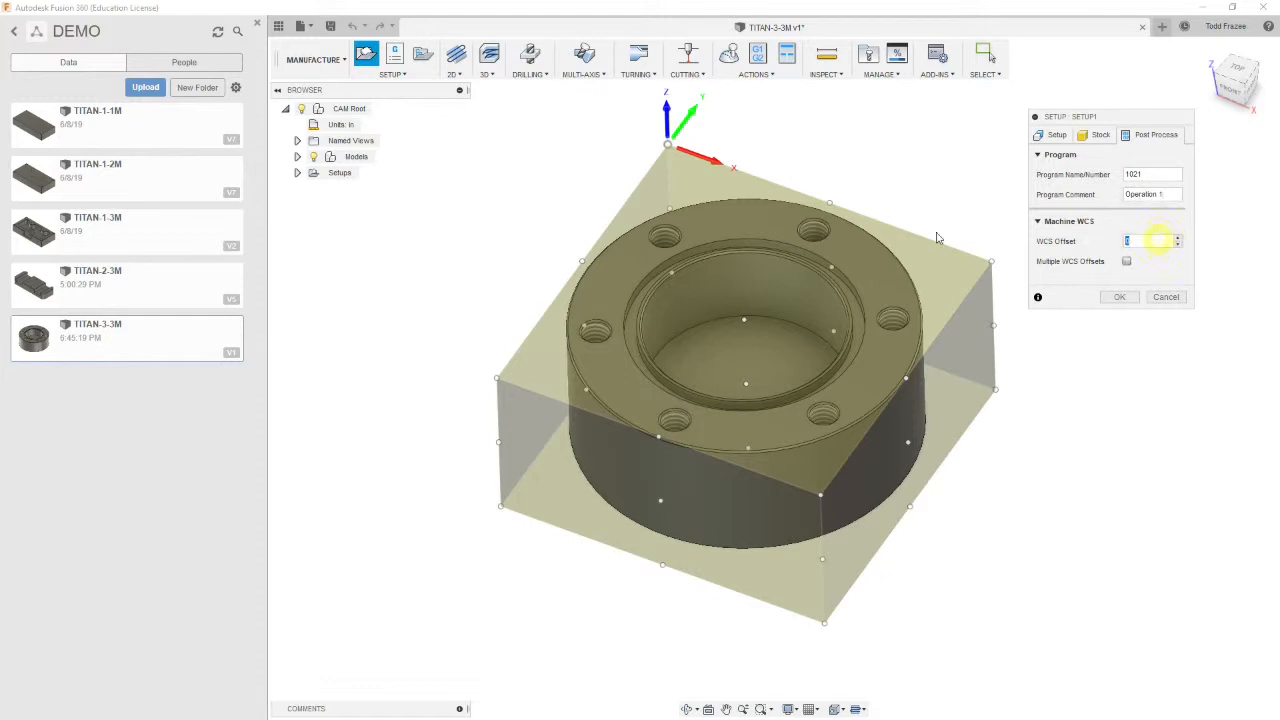
{"action": "left_click", "coordinate": [1119, 297]}
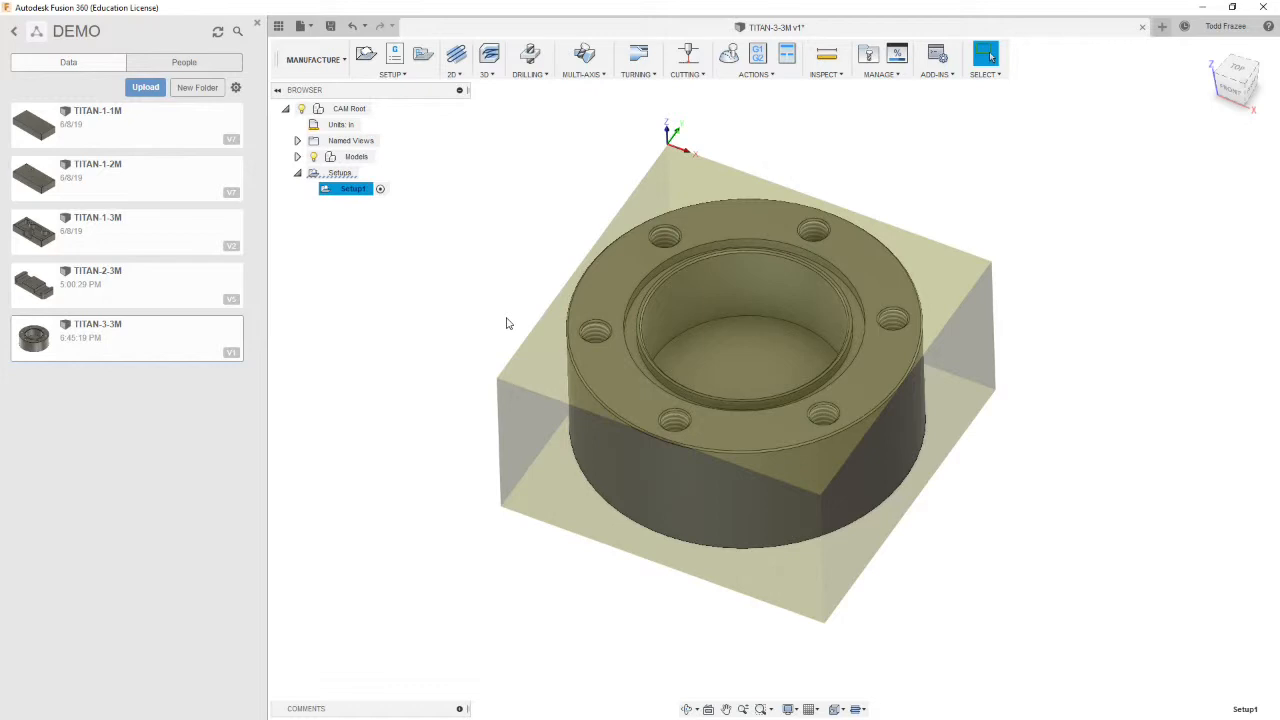
{"action": "mouse_move", "coordinate": [507, 319]}
{"action": "middle_mouse_down", "text": "shift"}
{"action": "mouse_move", "coordinate": [506, 301]}
{"action": "mouse_move", "coordinate": [497, 308]}
{"action": "middle_mouse_up", "text": "shift"}
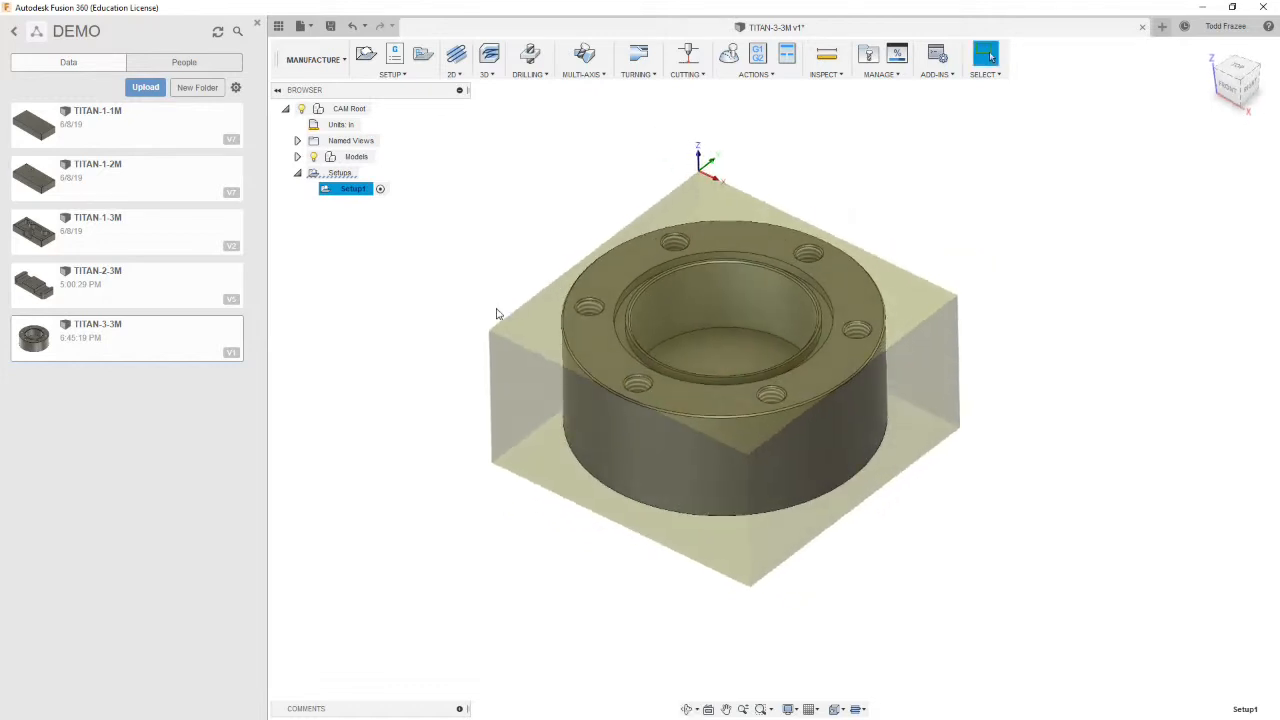
{"action": "scroll", "coordinate": [690, 340], "scroll_direction": "up", "scroll_amount": 3}
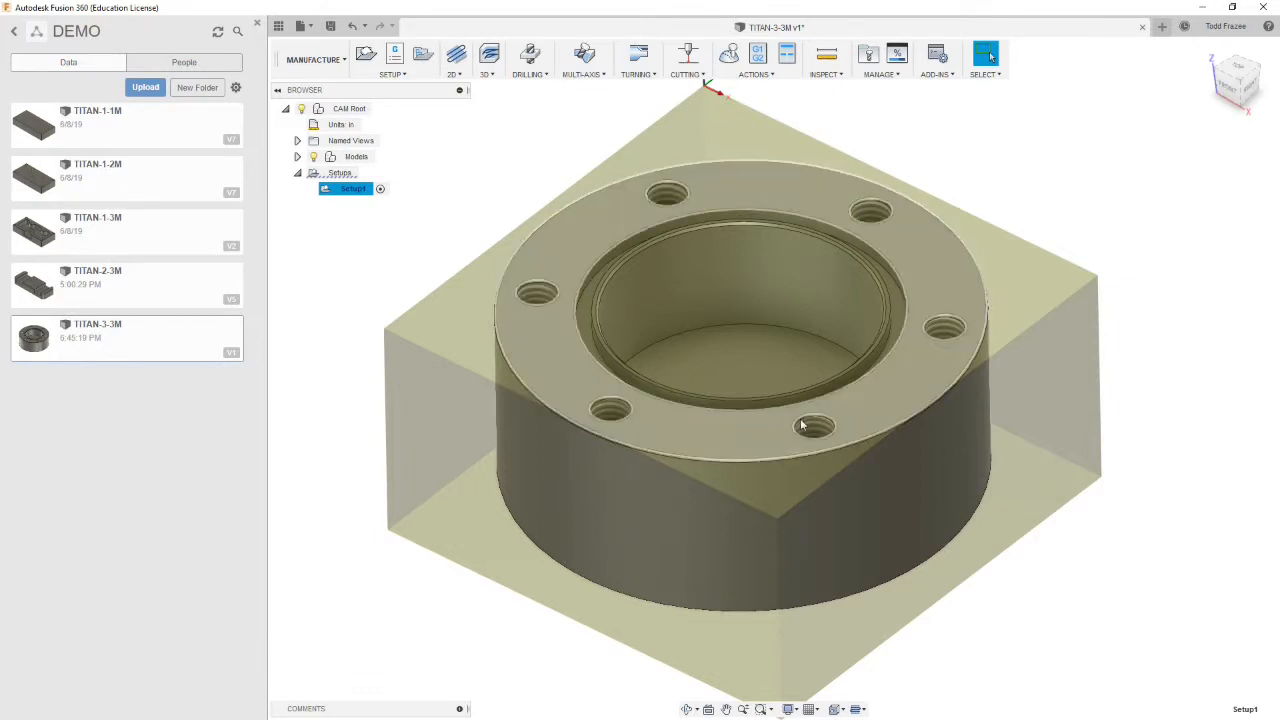
{"action": "left_click", "coordinate": [588, 298]}
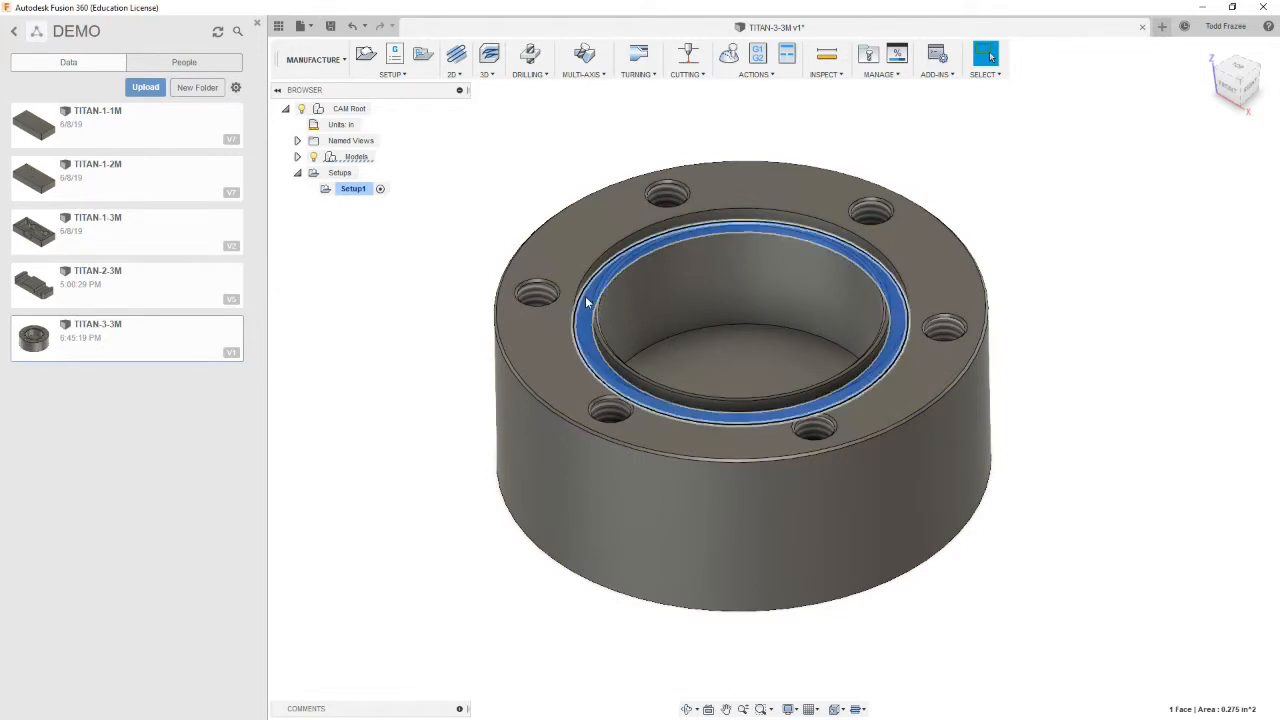
{"action": "left_click", "coordinate": [1103, 268]}
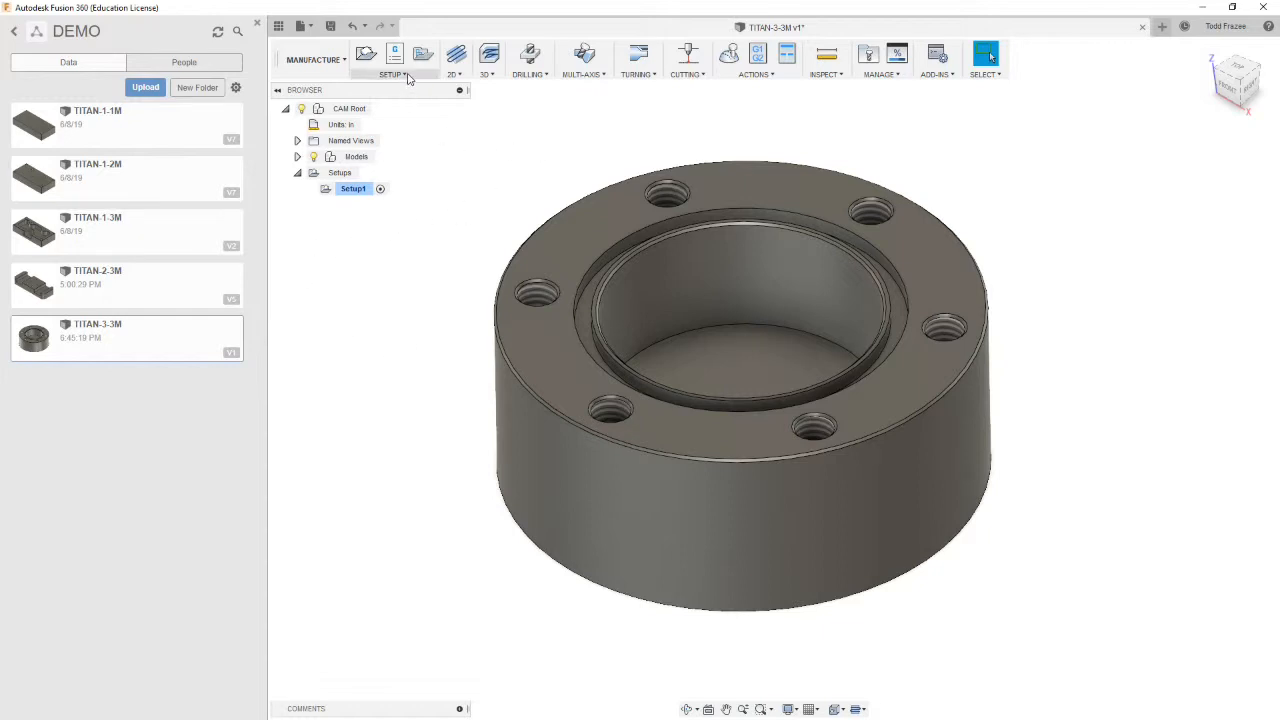
Start a 2D Face operation using tool #1, the Ø3" face mill from the TITAN_BUILDING_BLOCKS_TOOLS library
{"action": "left_click", "coordinate": [458, 77]}
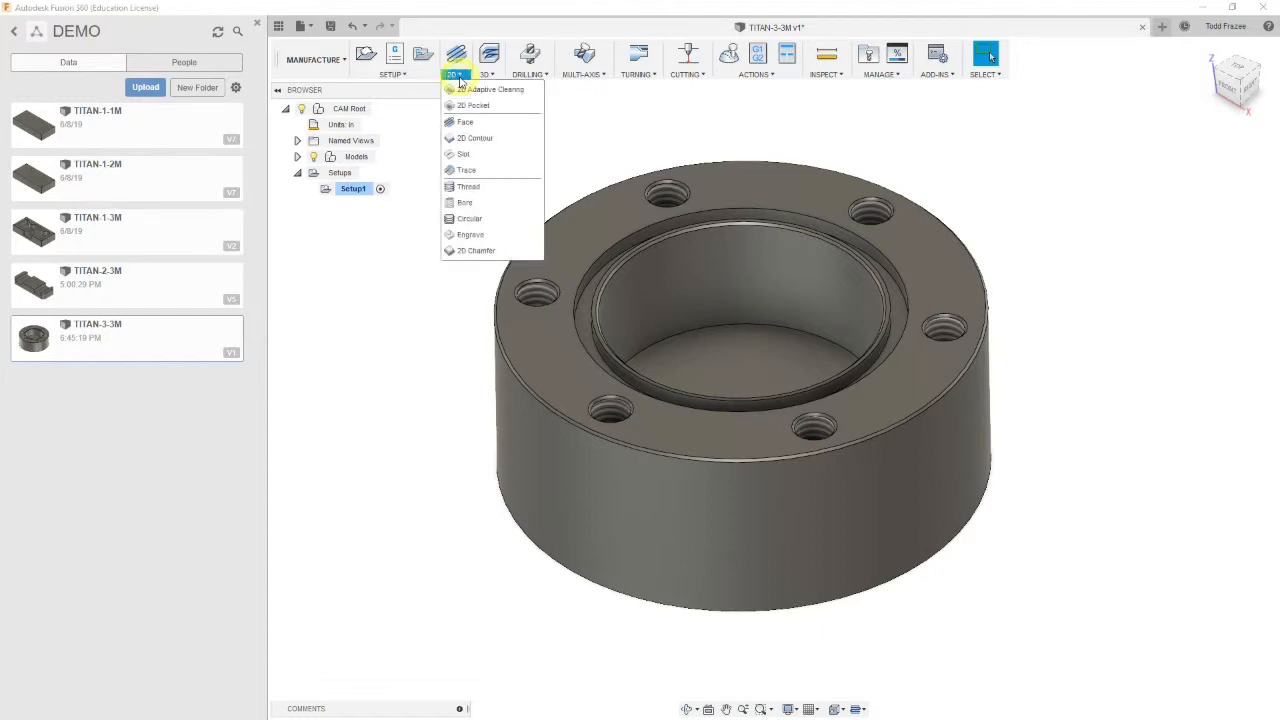
{"action": "left_click", "coordinate": [472, 122]}
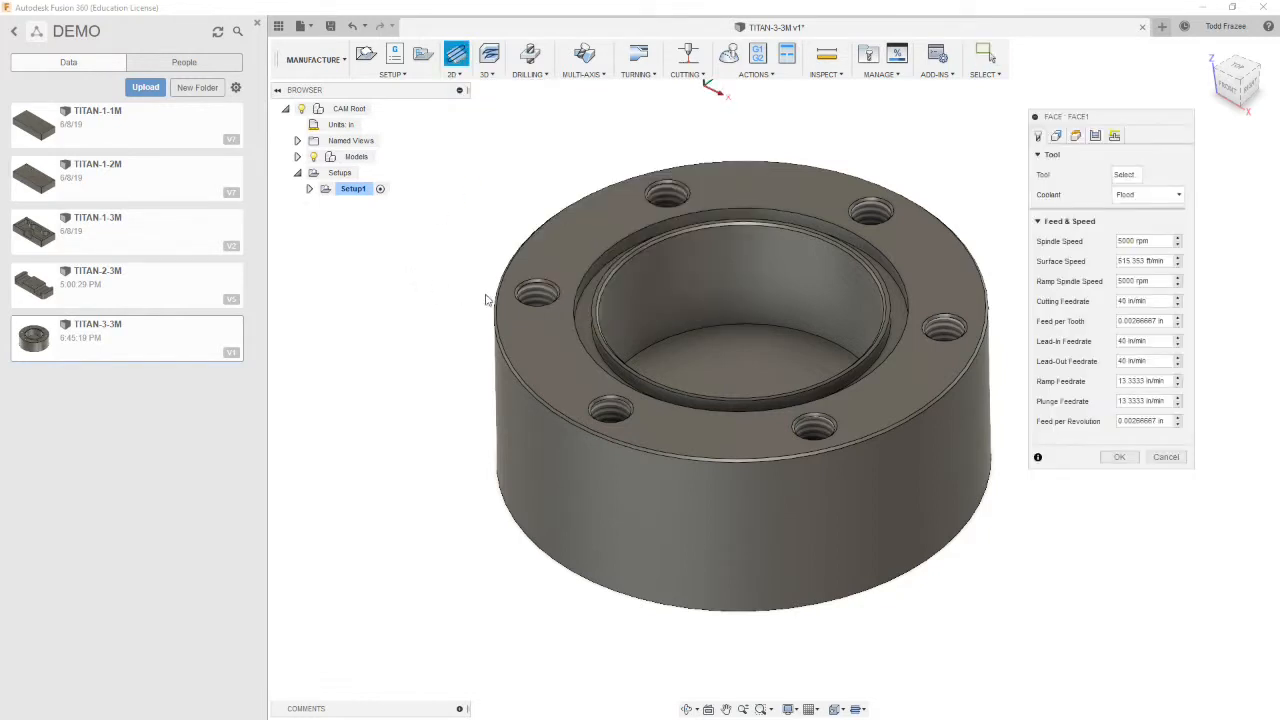
{"action": "left_click", "coordinate": [1127, 177]}
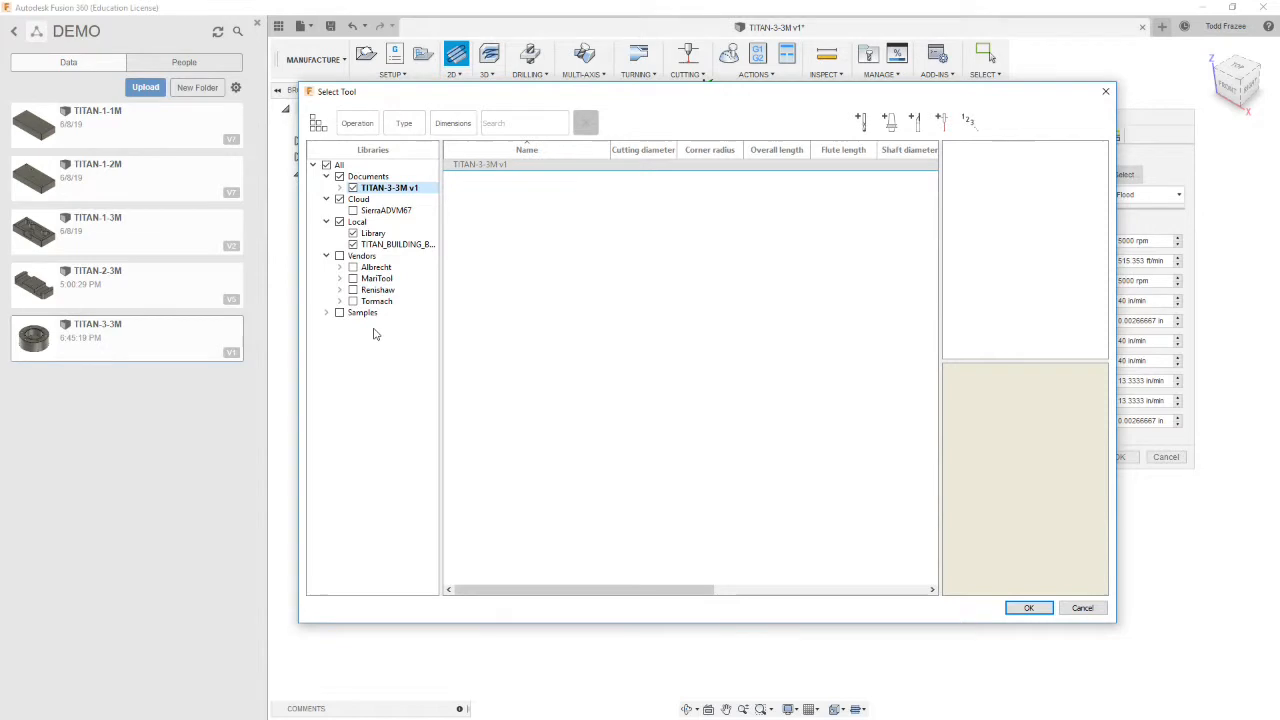
{"action": "left_click", "coordinate": [397, 244]}
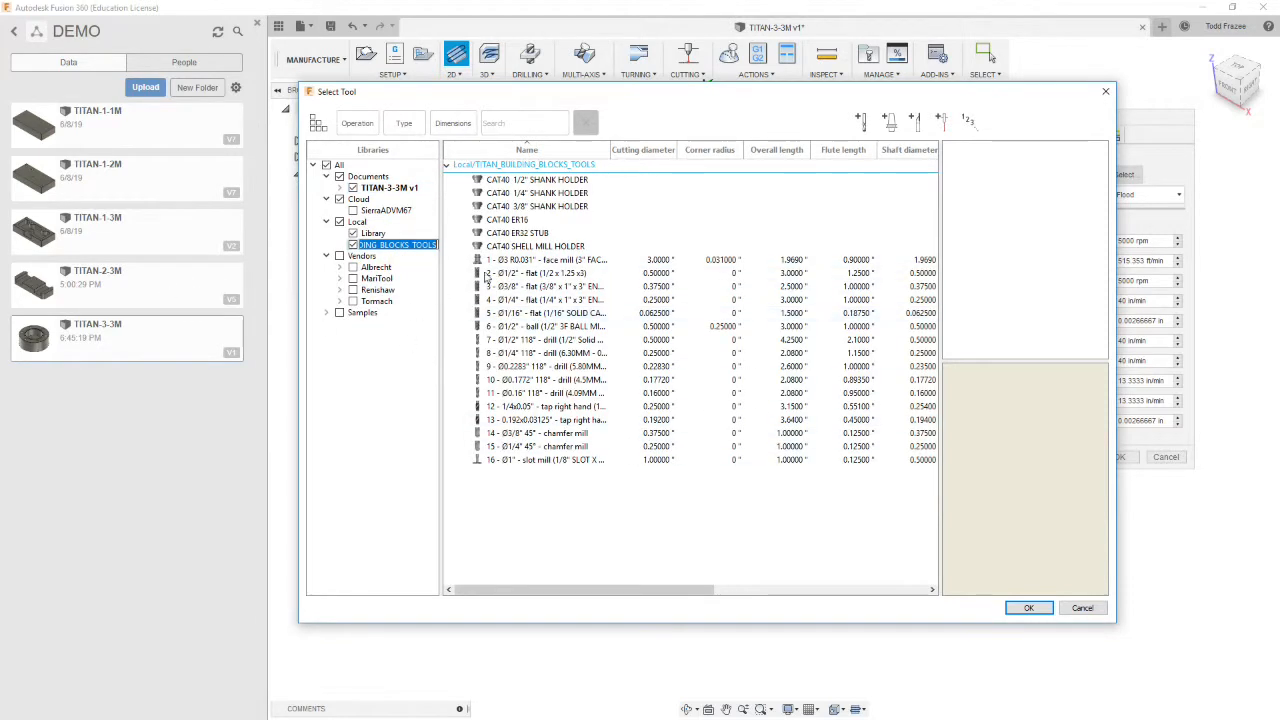
{"action": "left_click", "coordinate": [522, 259]}
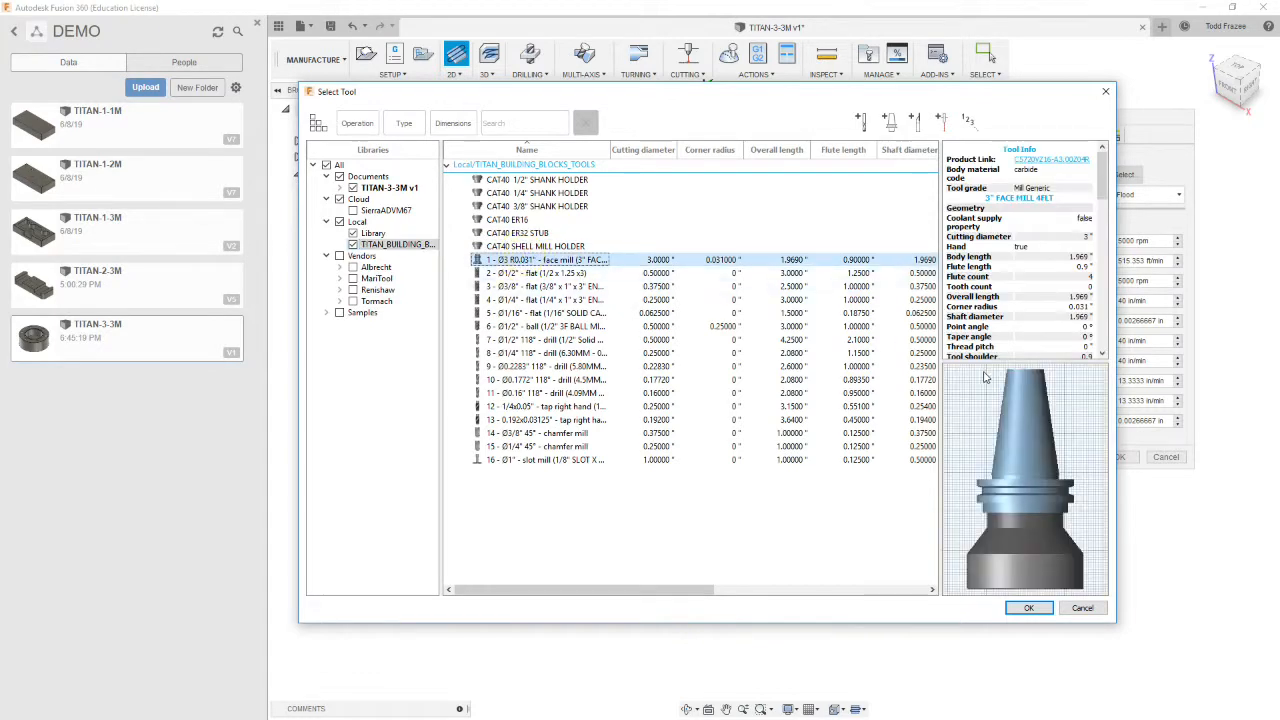
{"action": "left_click", "coordinate": [1027, 608]}
{"action": "scroll", "coordinate": [922, 467], "scroll_direction": "down", "scroll_amount": 3}
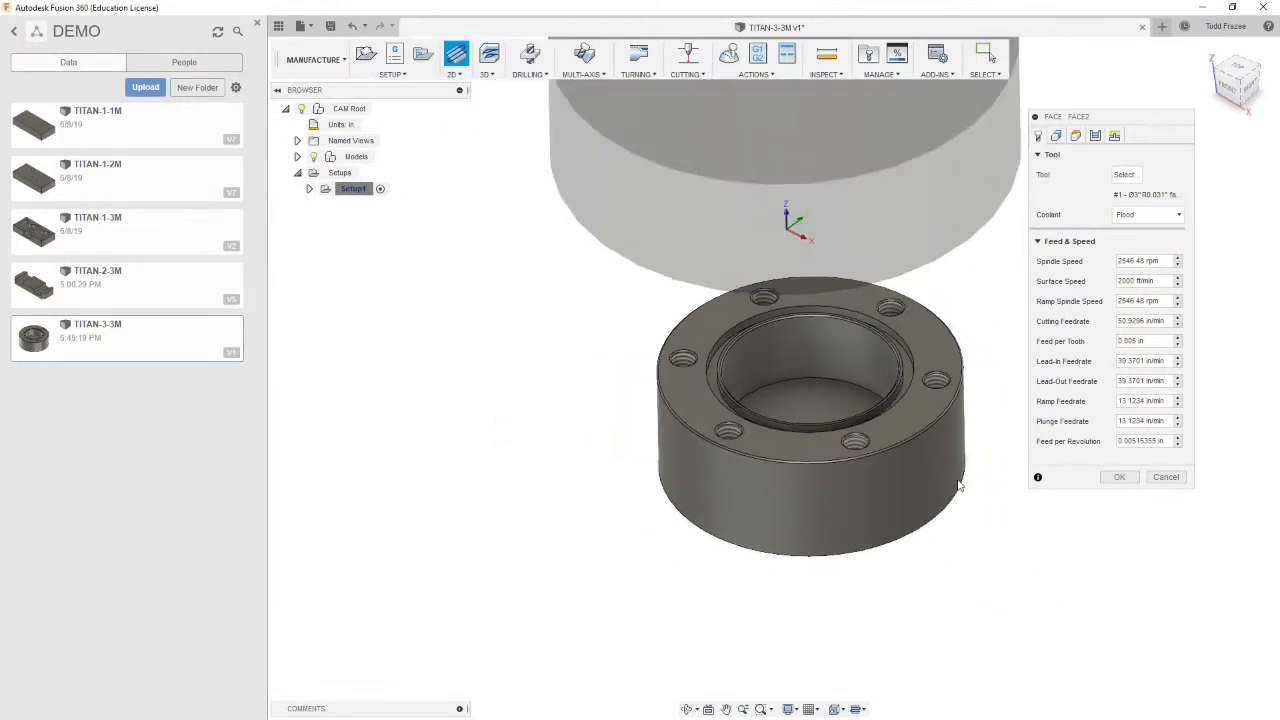
Set the face operation's spindle speed to 4000 rpm and cutting feedrate to 25 in/min
{"action": "left_click", "coordinate": [1140, 260]}
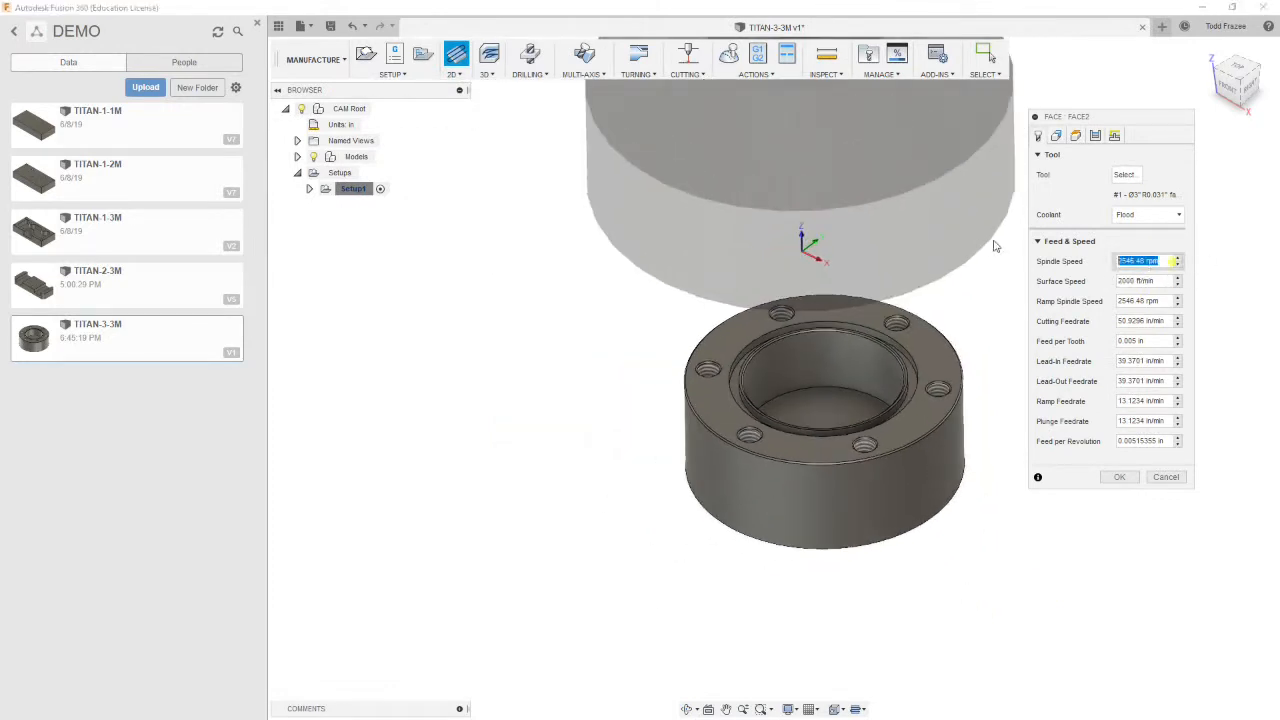
{"action": "type", "text": "4000"}
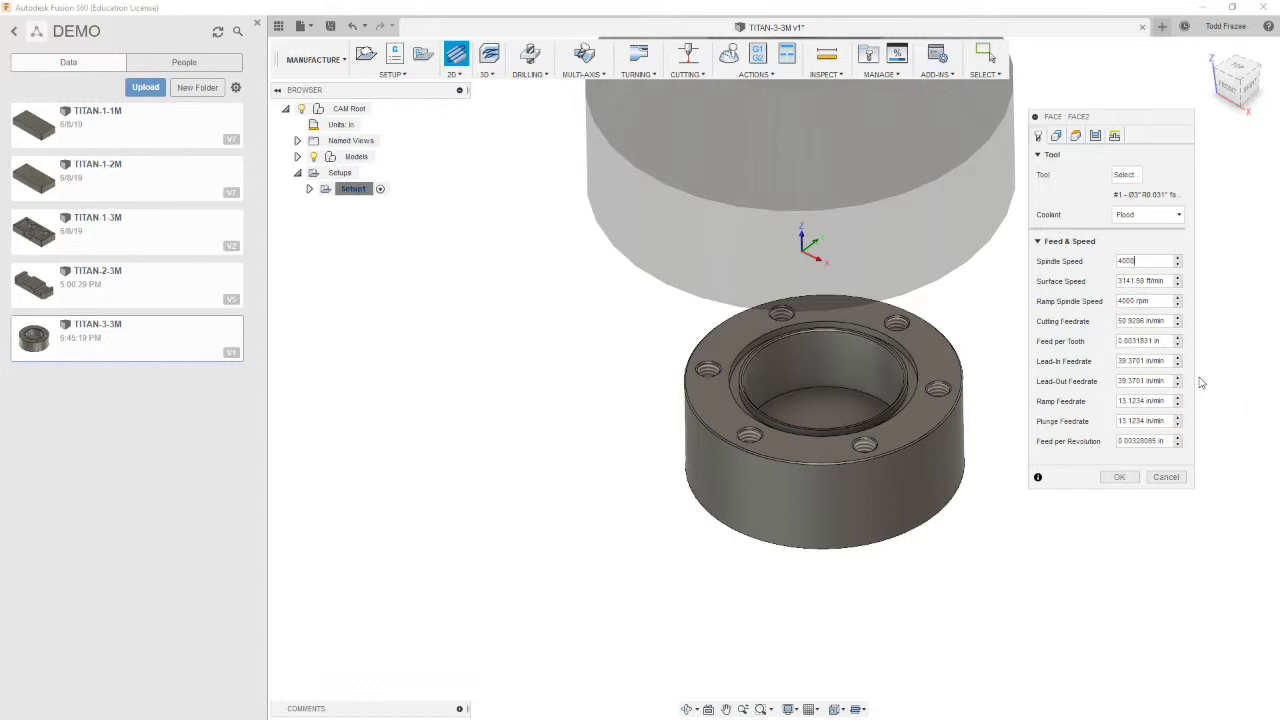
{"action": "left_click", "coordinate": [1145, 321]}
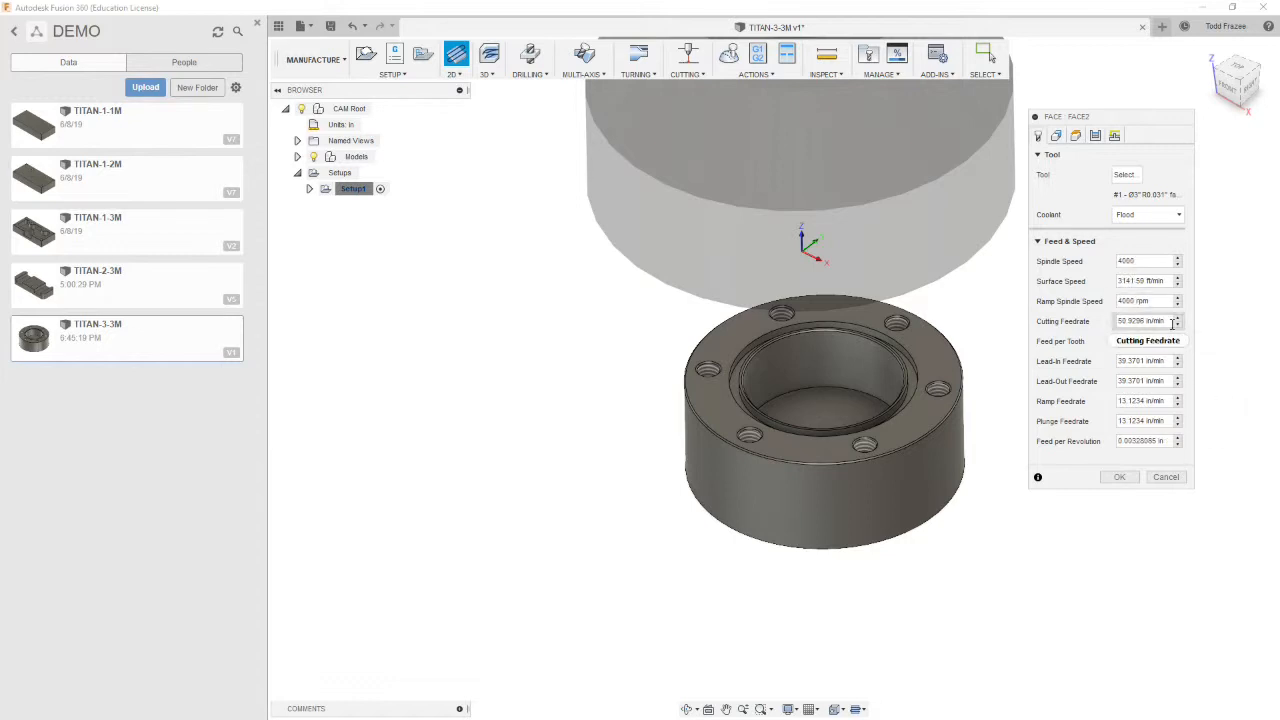
{"action": "type", "text": "25"}
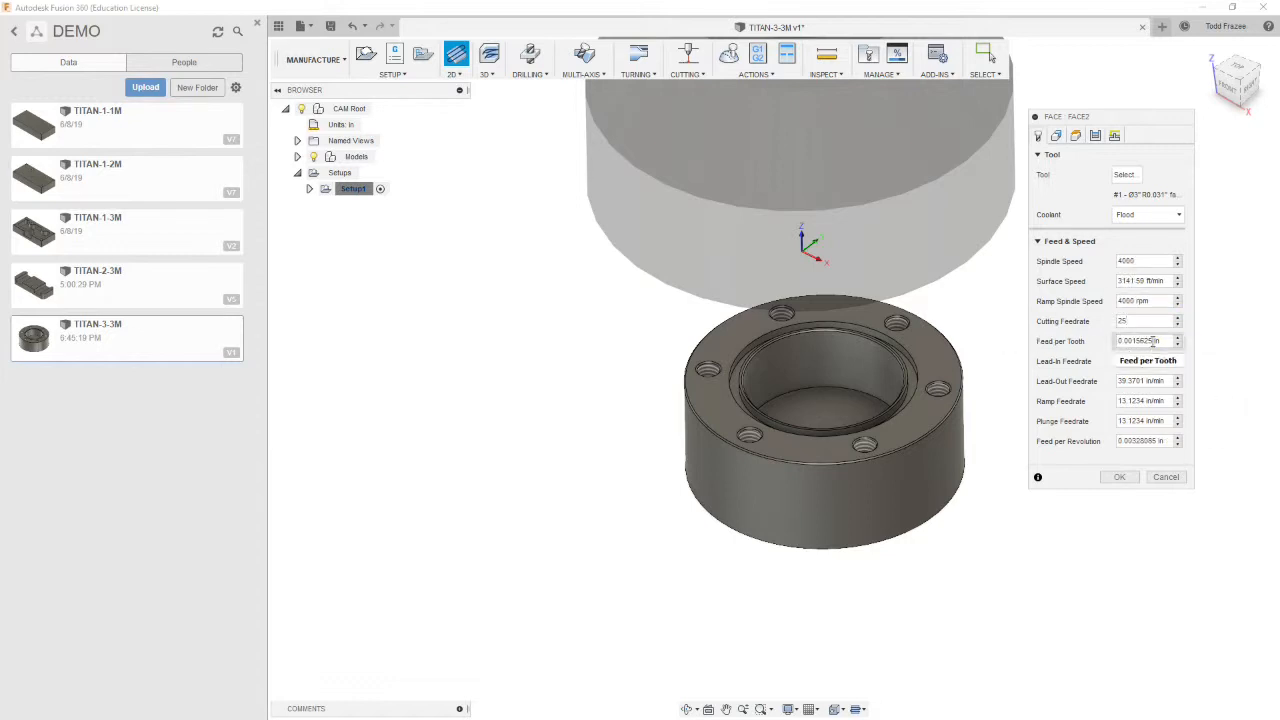
Set the face operation's lead-in, lead-out and ramp feedrates to 25 in/min
{"action": "left_click_drag", "start_coordinate": [1166, 361], "coordinate": [1155, 361]}
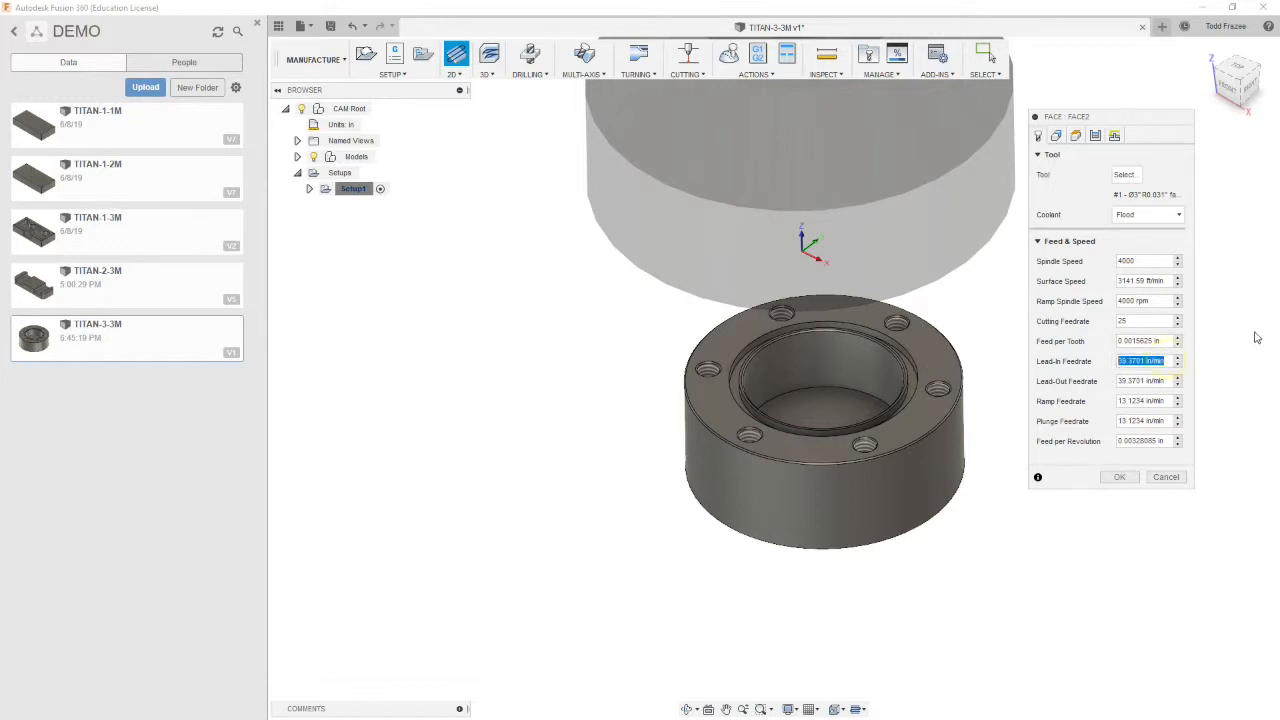
{"action": "type", "text": "25"}
{"action": "left_click", "coordinate": [1170, 381]}
{"action": "type", "text": "25"}
{"action": "key", "text": "Tab"}
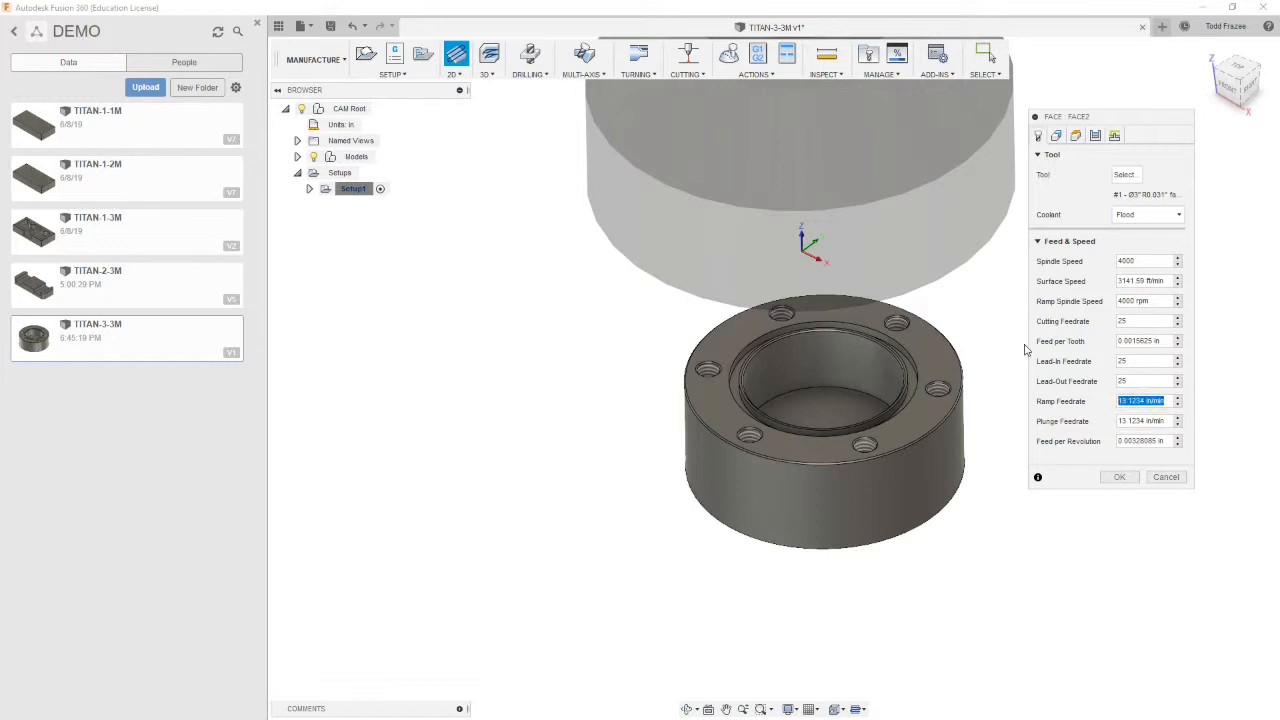
{"action": "type", "text": "25"}
{"action": "key", "text": "Tab"}
Set the face operation's pass extension to 1 in
{"action": "left_click", "coordinate": [1056, 136]}
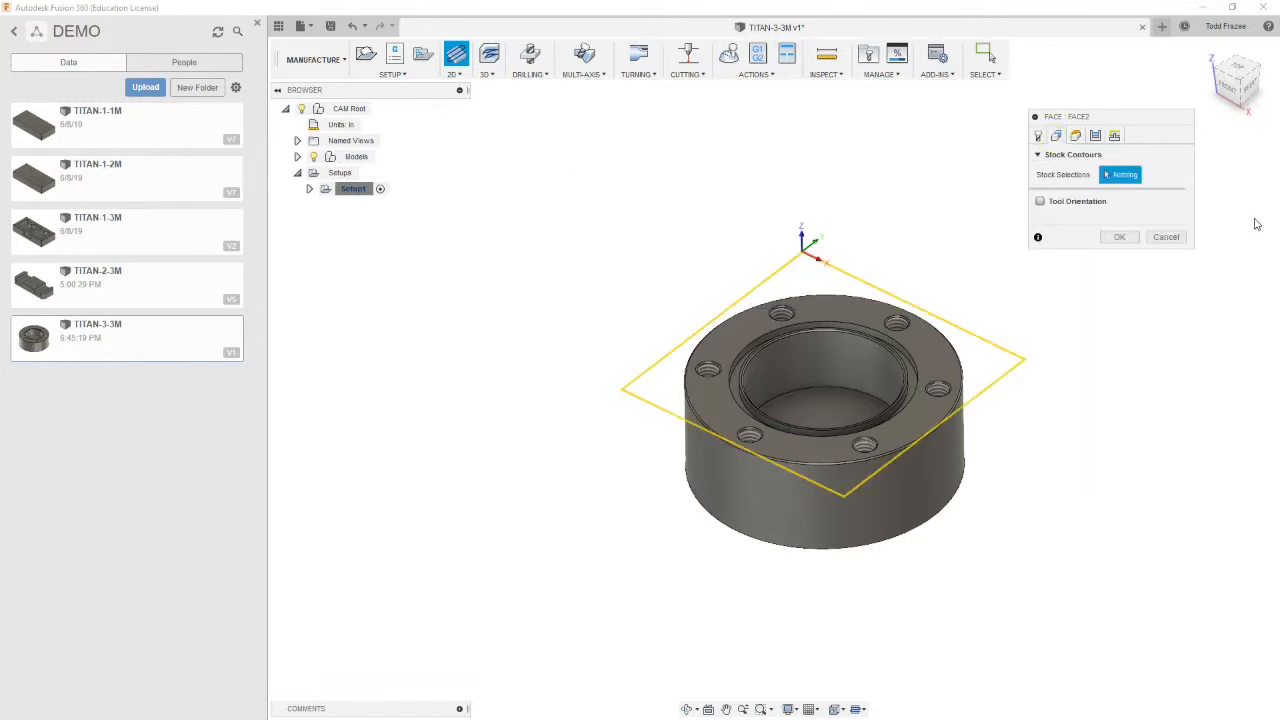
{"action": "left_click", "coordinate": [1078, 137]}
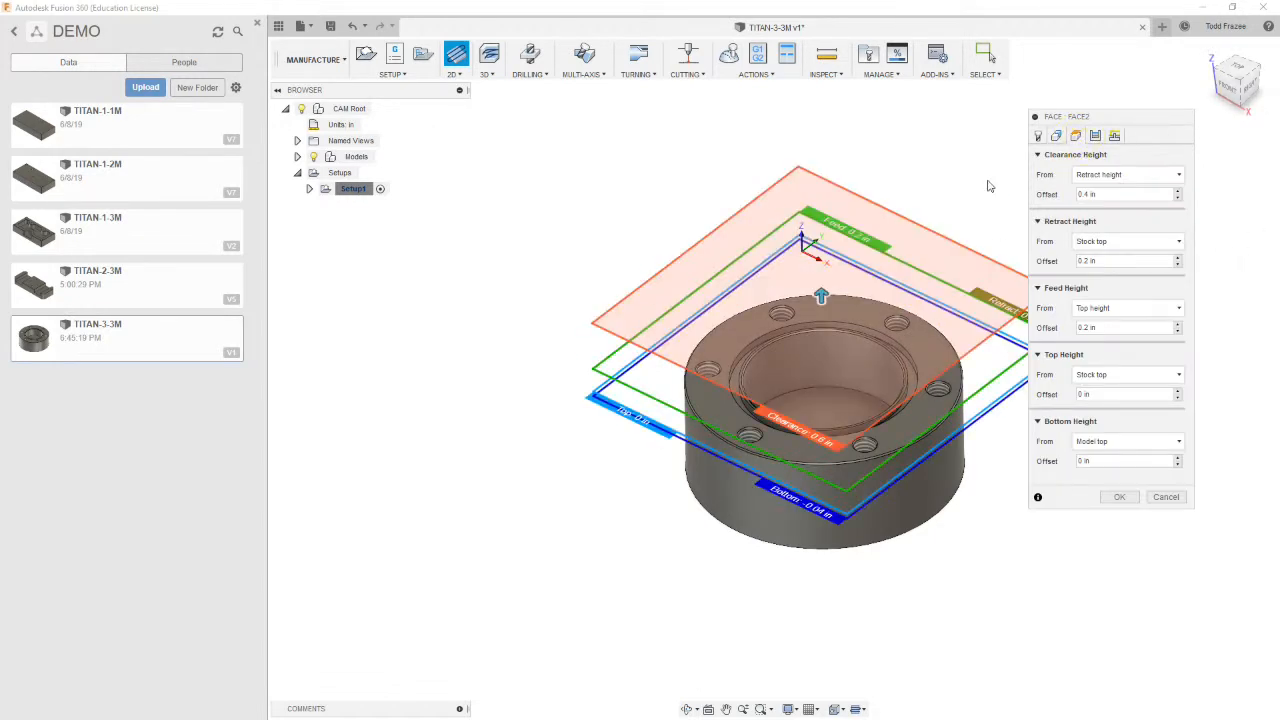
{"action": "left_click_drag", "start_coordinate": [1152, 125], "coordinate": [1209, 101]}
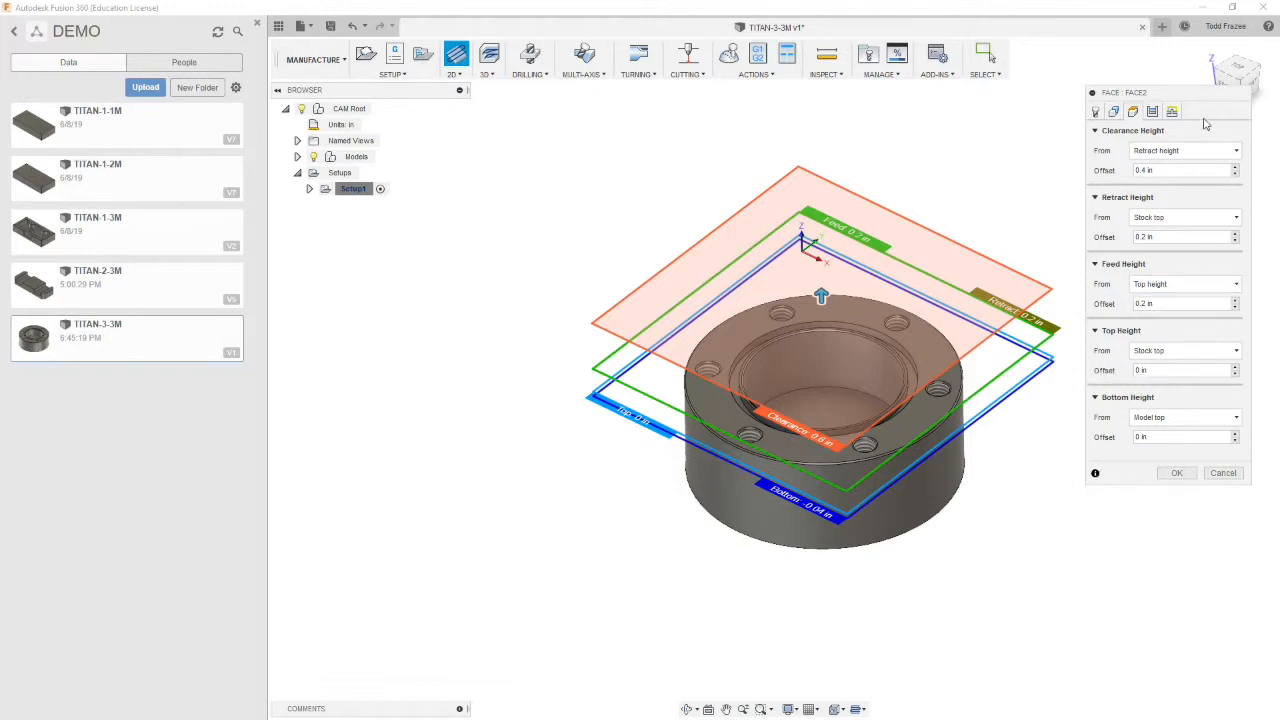
{"action": "left_click", "coordinate": [1152, 111]}
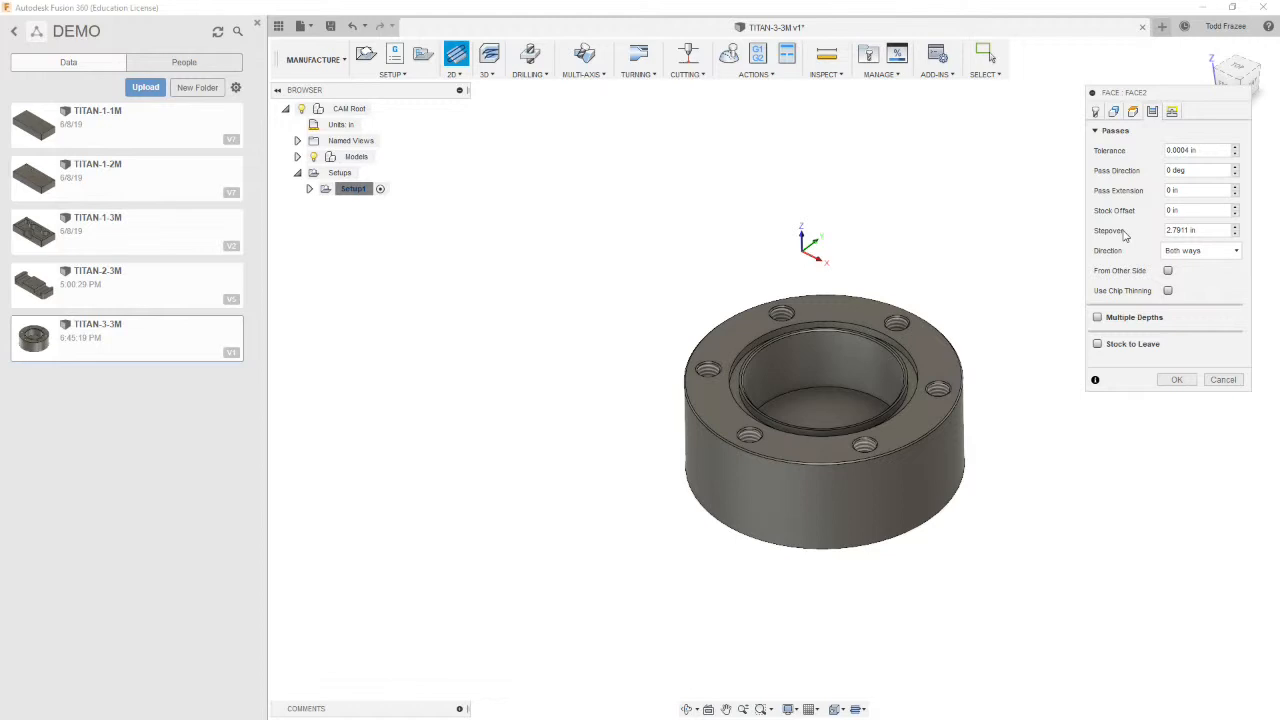
{"action": "left_click_drag", "start_coordinate": [1204, 191], "coordinate": [1093, 196]}
{"action": "type", "text": "1.6"}
{"action": "left_click", "coordinate": [1202, 211]}
Set the vertical lead-in radius to 0 in and confirm the face operation
{"action": "left_click", "coordinate": [1172, 112]}
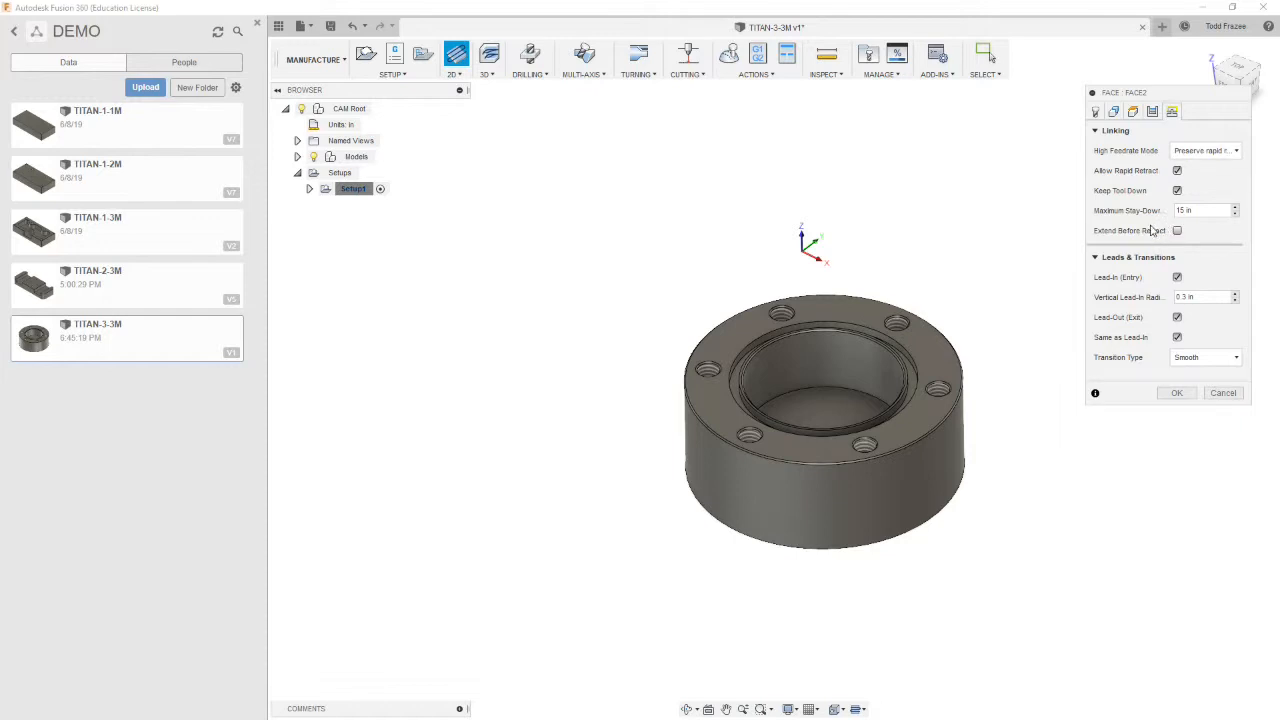
{"action": "left_click", "coordinate": [1186, 297]}
{"action": "type", "text": "0"}
{"action": "left_click", "coordinate": [1177, 393]}
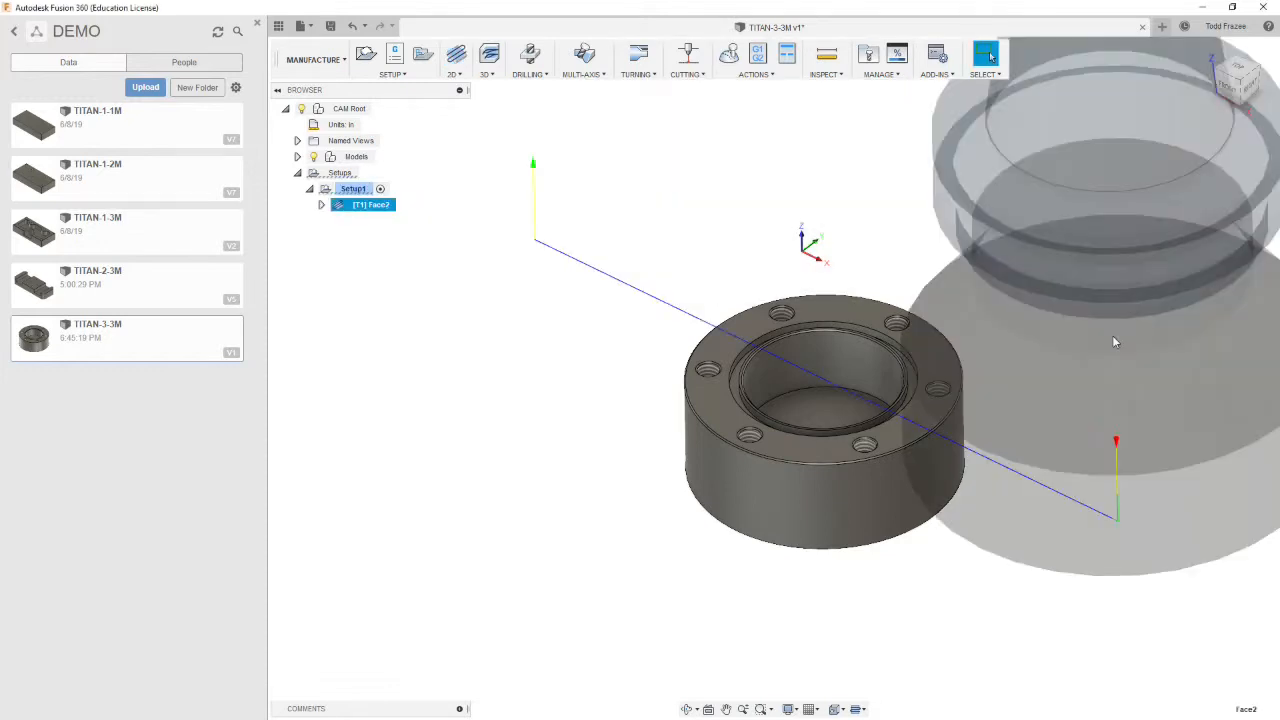
Start a 2D Pocket operation using tool #2, the Ø1/2" flat end mill from the TITAN_BUILDING_BLOCKS_TOOLS library
{"action": "middle_click_drag", "start_coordinate": [886, 263], "coordinate": [959, 241], "text": "shift"}
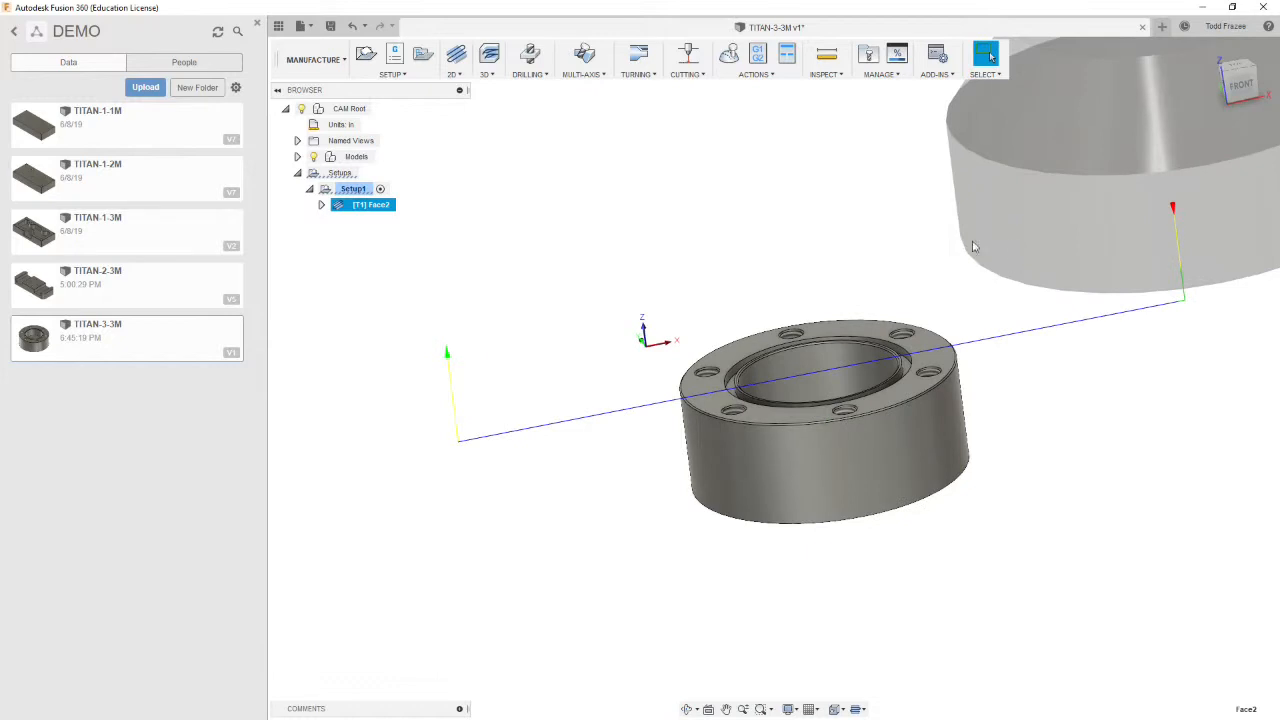
{"action": "middle_click_drag", "start_coordinate": [860, 269], "coordinate": [808, 298], "text": "shift"}
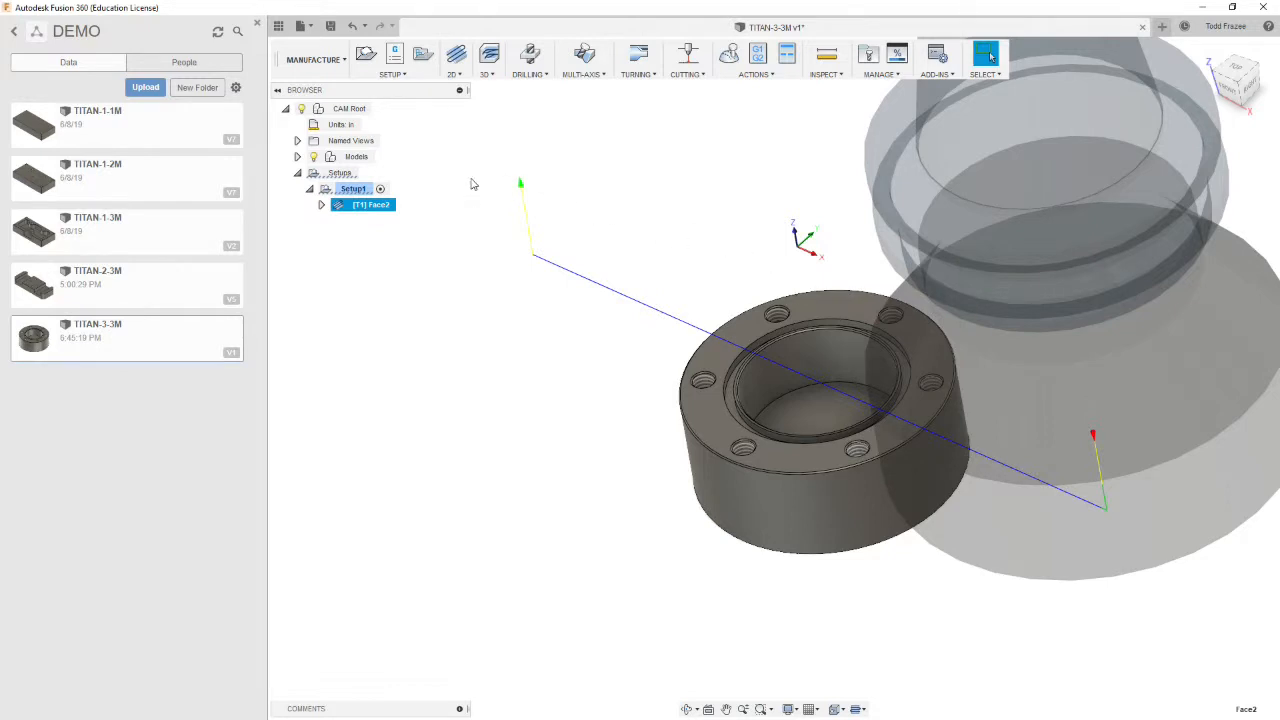
{"action": "middle_click_drag", "start_coordinate": [477, 181], "coordinate": [566, 194], "text": "shift"}
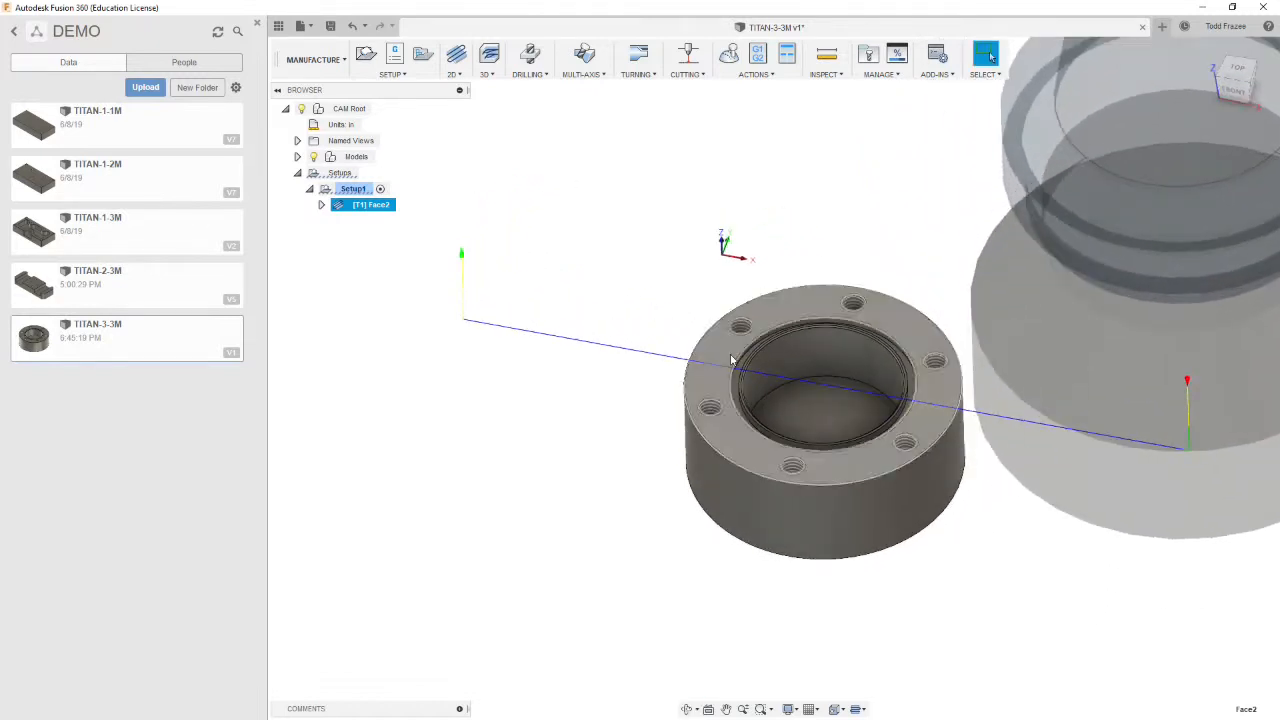
{"action": "scroll", "coordinate": [835, 394], "scroll_direction": "up", "scroll_amount": 3}
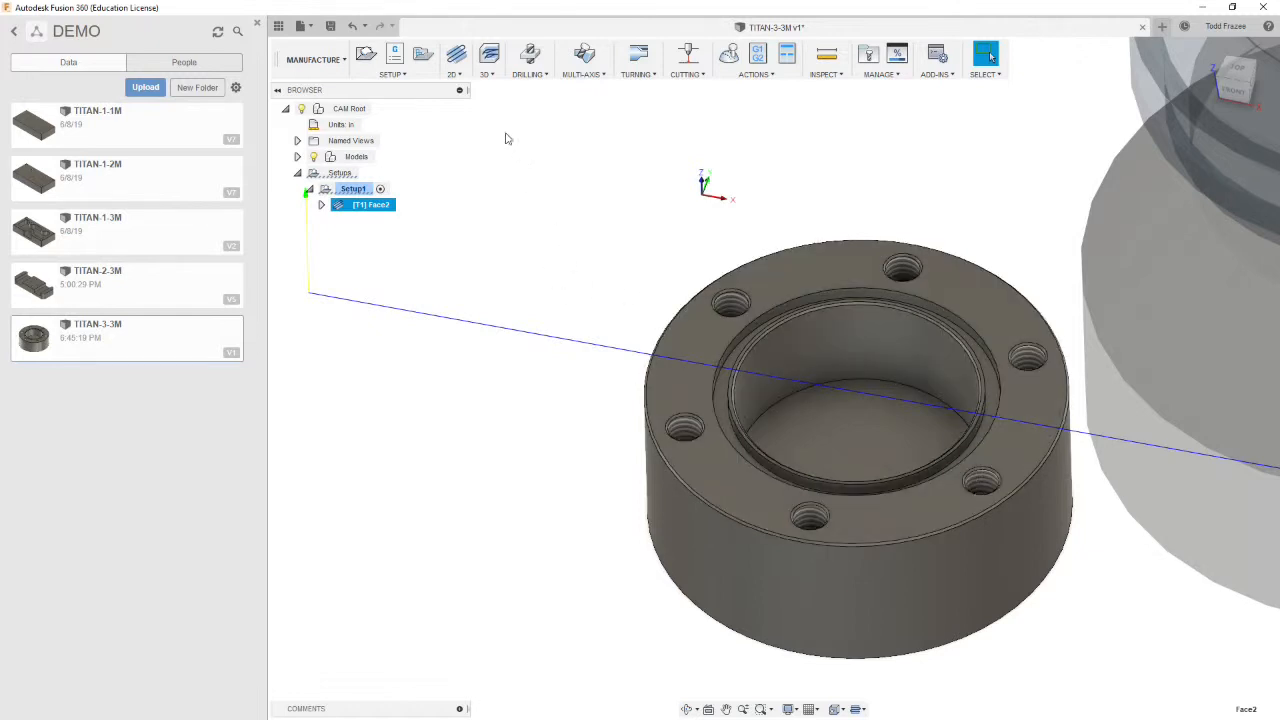
{"action": "left_click", "coordinate": [460, 76]}
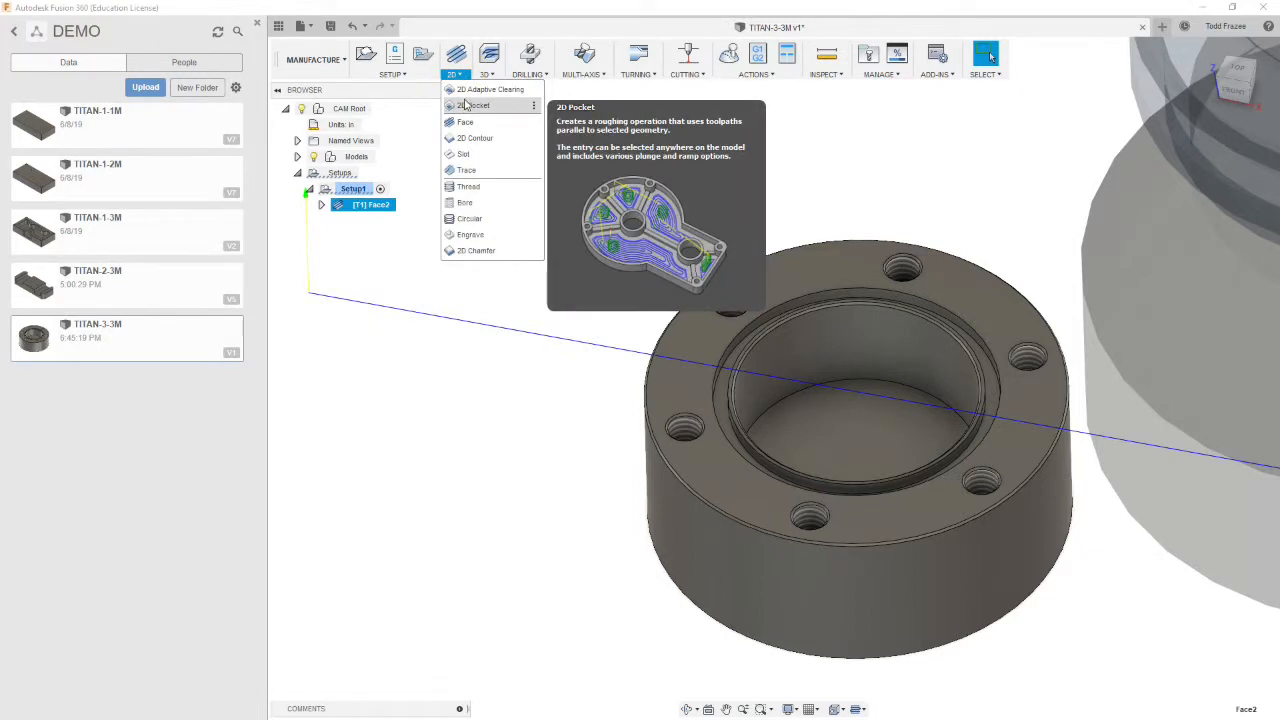
{"action": "left_click", "coordinate": [477, 107]}
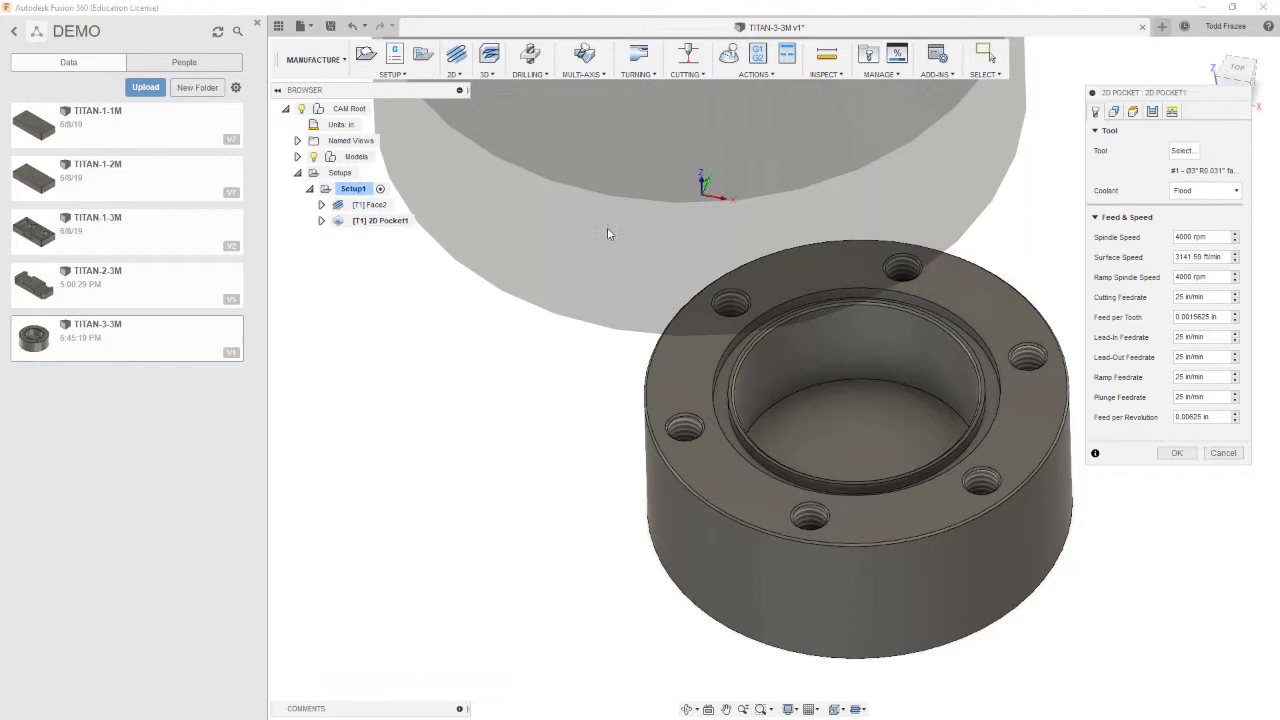
{"action": "left_click", "coordinate": [1181, 150]}
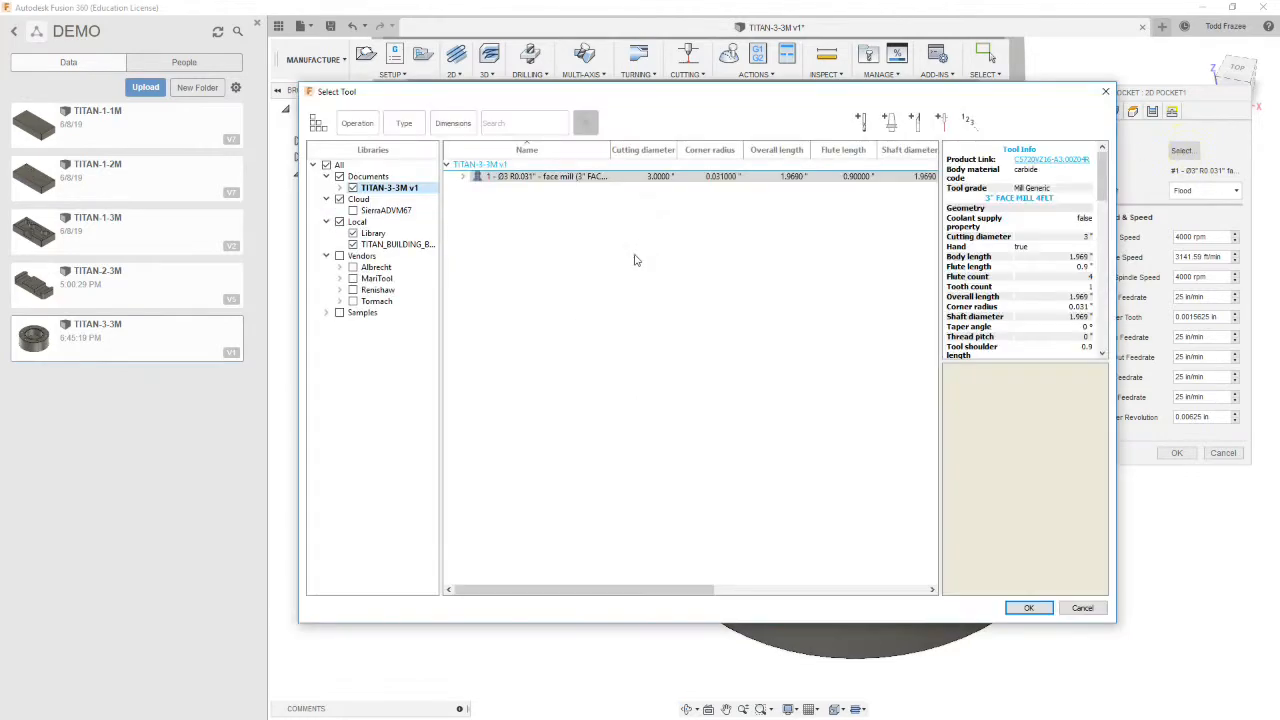
{"action": "left_click", "coordinate": [396, 244]}
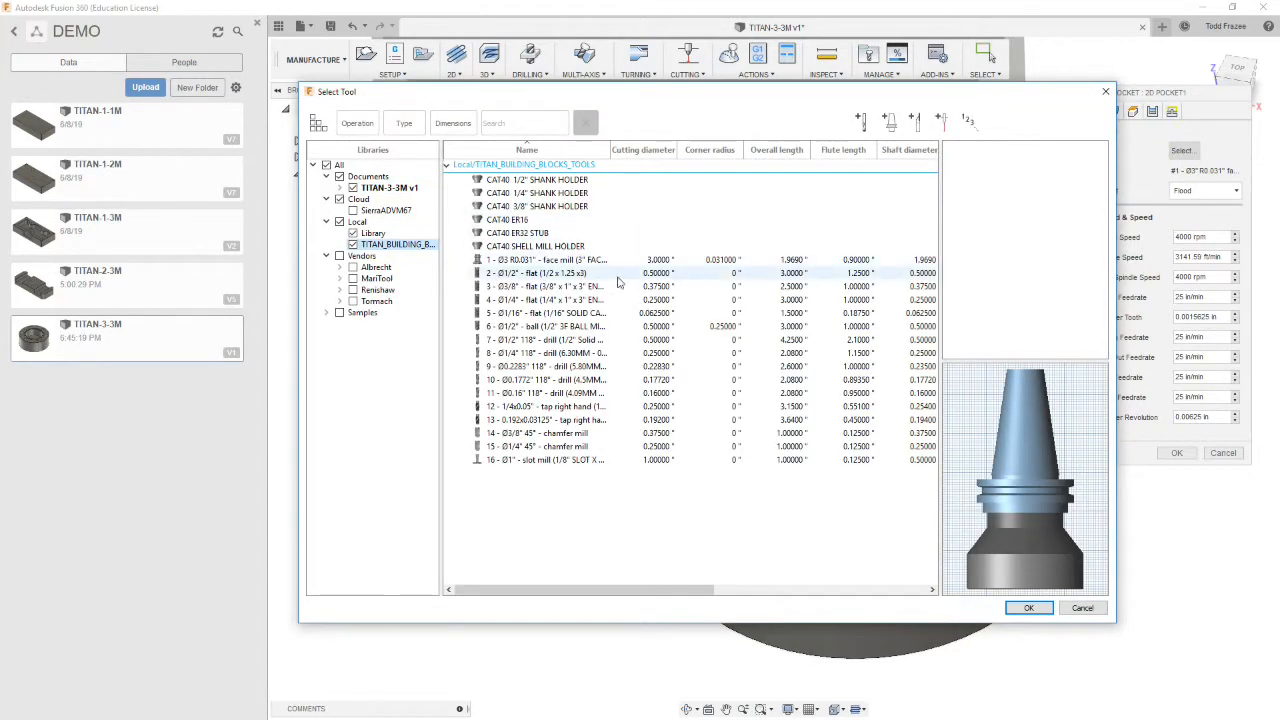
{"action": "double_click", "coordinate": [546, 276]}
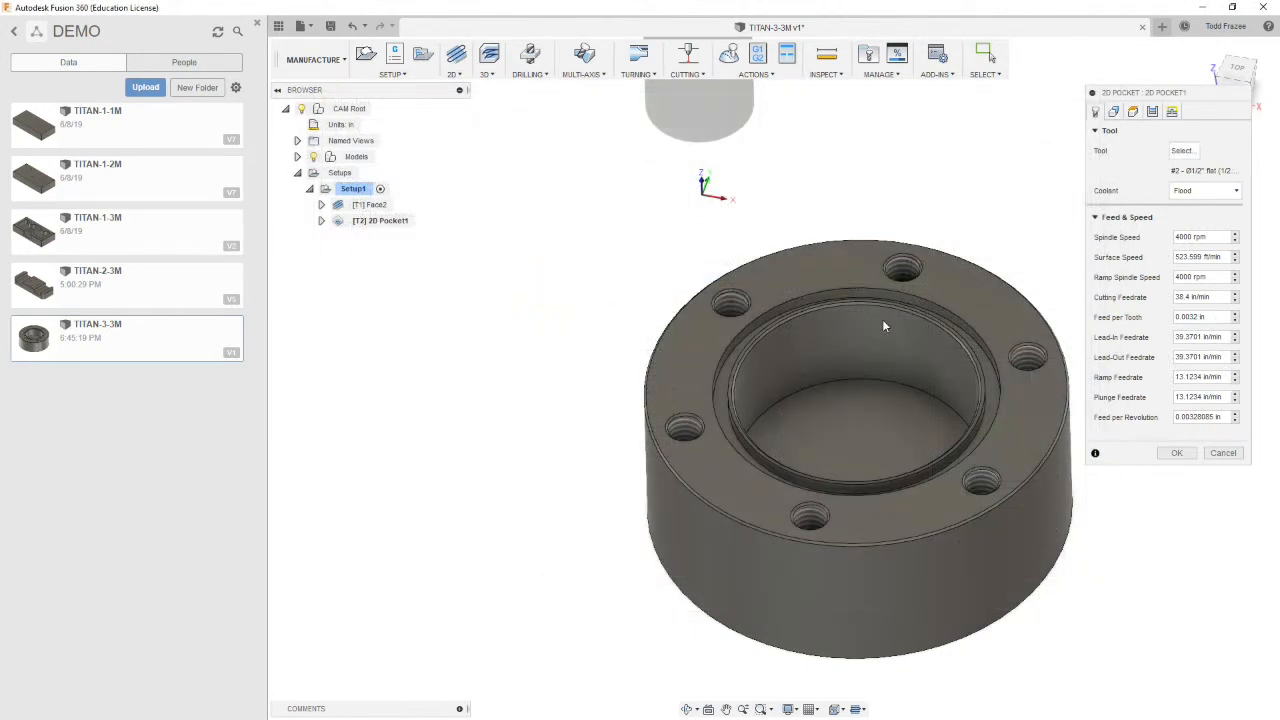
Set the pocket's cutting, lead-in and lead-out feedrates to 25 in/min and ramp and plunge feedrates to 13 in/min
{"action": "triple_click", "coordinate": [1200, 296]}
{"action": "type", "text": "25"}
{"action": "key", "text": "Return"}
{"action": "triple_click", "coordinate": [1212, 336]}
{"action": "type", "text": "25"}
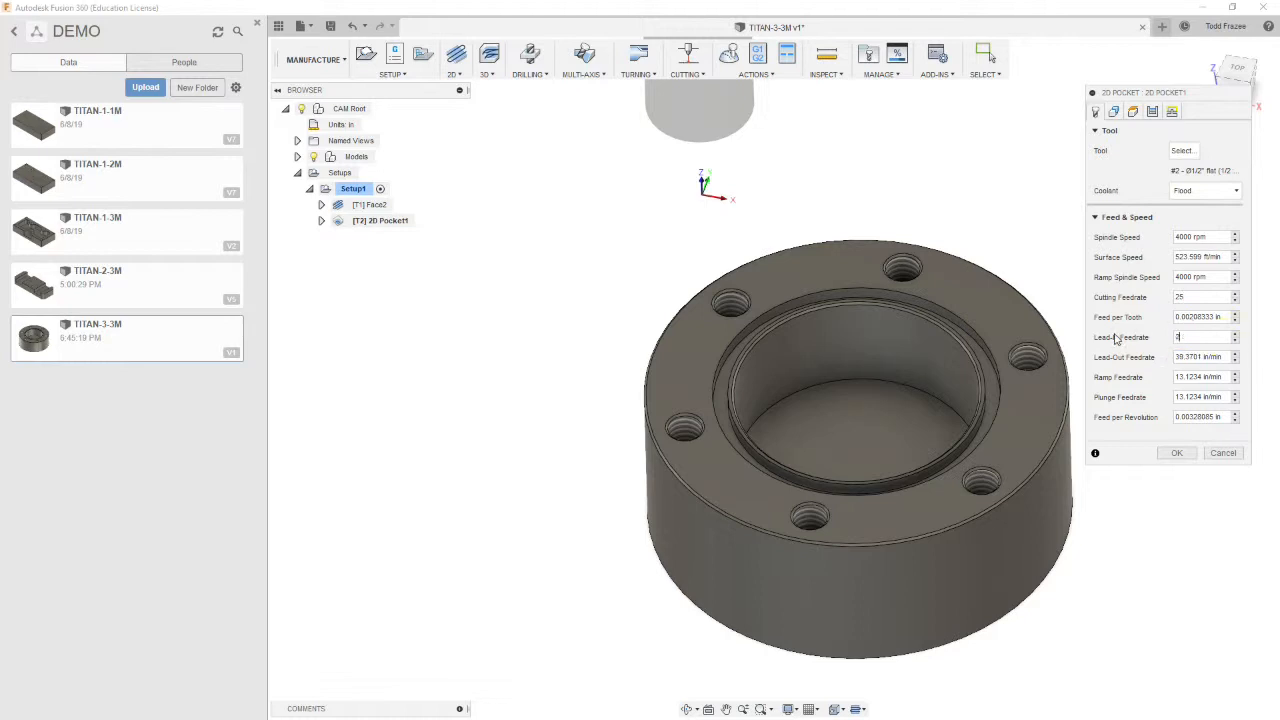
{"action": "triple_click", "coordinate": [1224, 357]}
{"action": "type", "text": "25"}
{"action": "triple_click", "coordinate": [1178, 377]}
{"action": "type", "text": "13"}
{"action": "triple_click", "coordinate": [1180, 397]}
{"action": "type", "text": "13"}
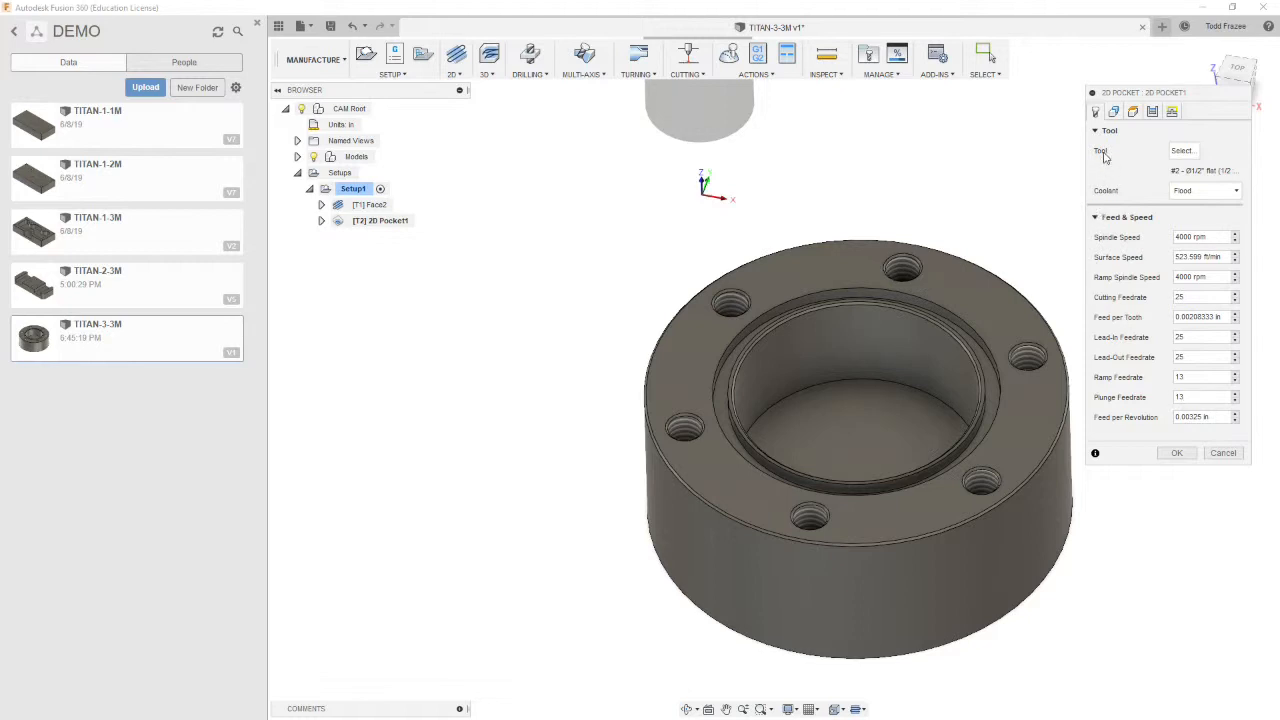
Select the inner bore's floor as the pocket geometry and open the pocket's height settings
{"action": "left_click", "coordinate": [1115, 112]}
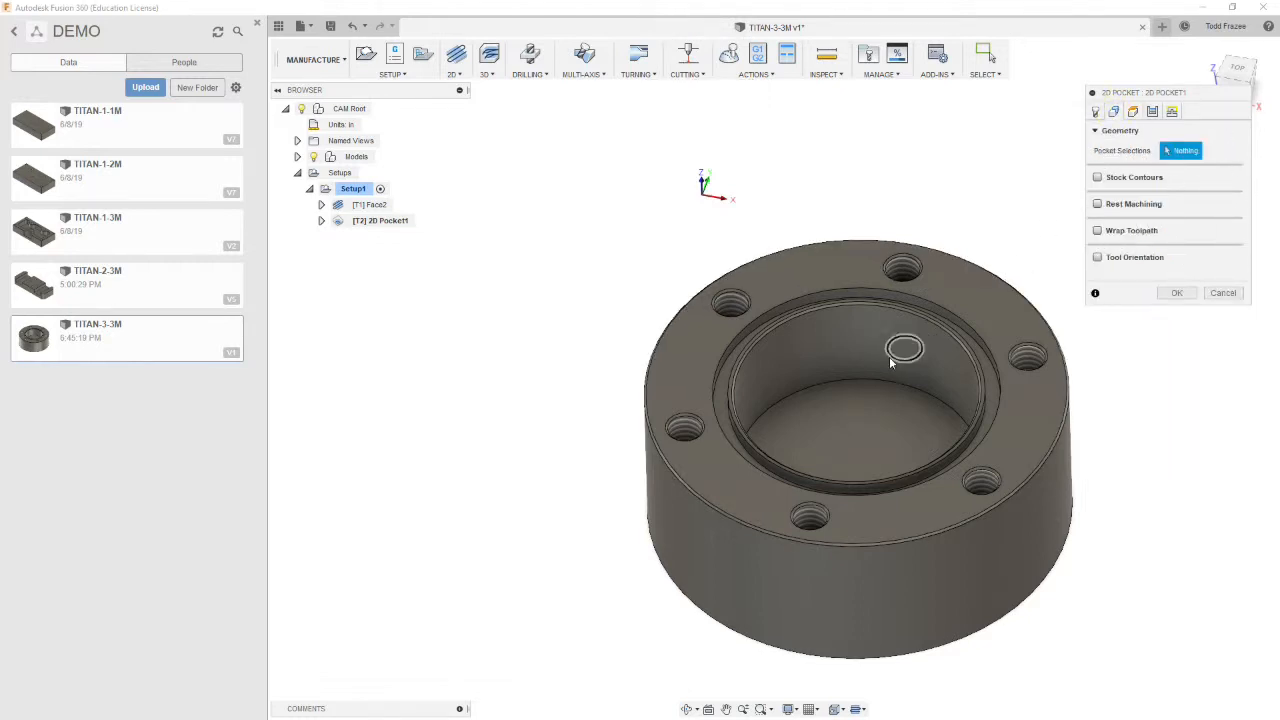
{"action": "left_click", "coordinate": [879, 382]}
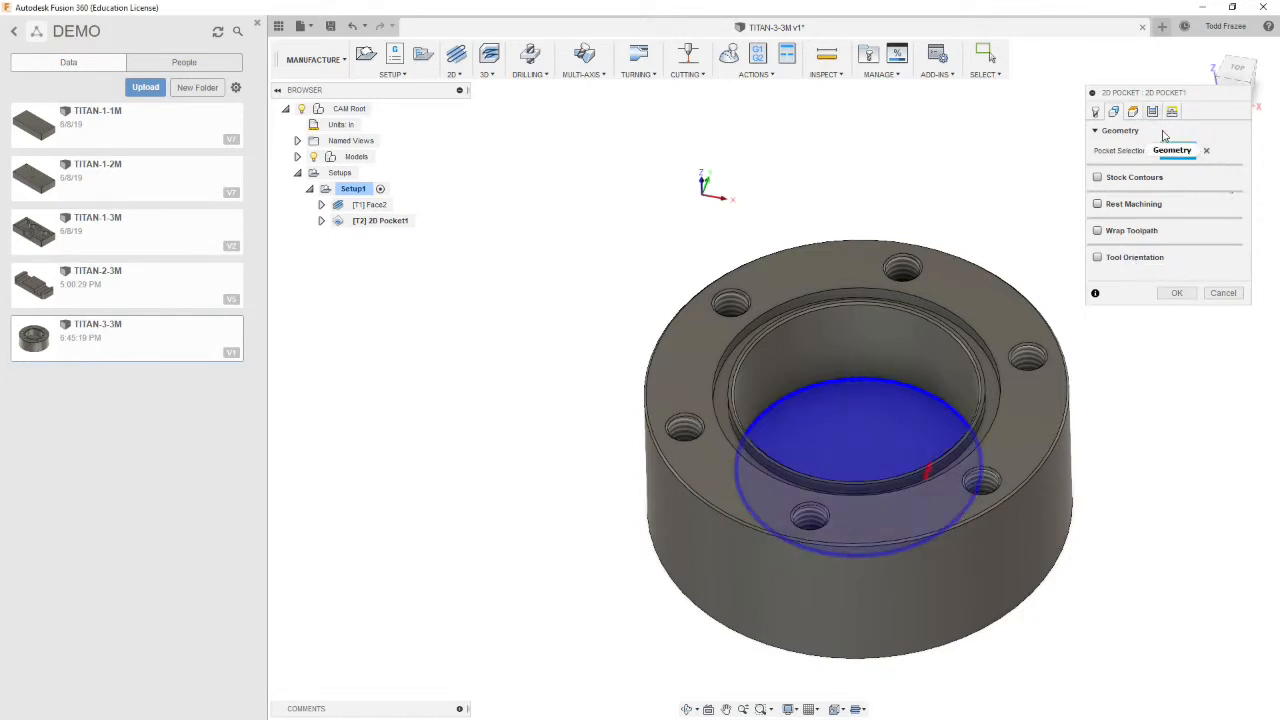
{"action": "left_click", "coordinate": [1133, 111]}
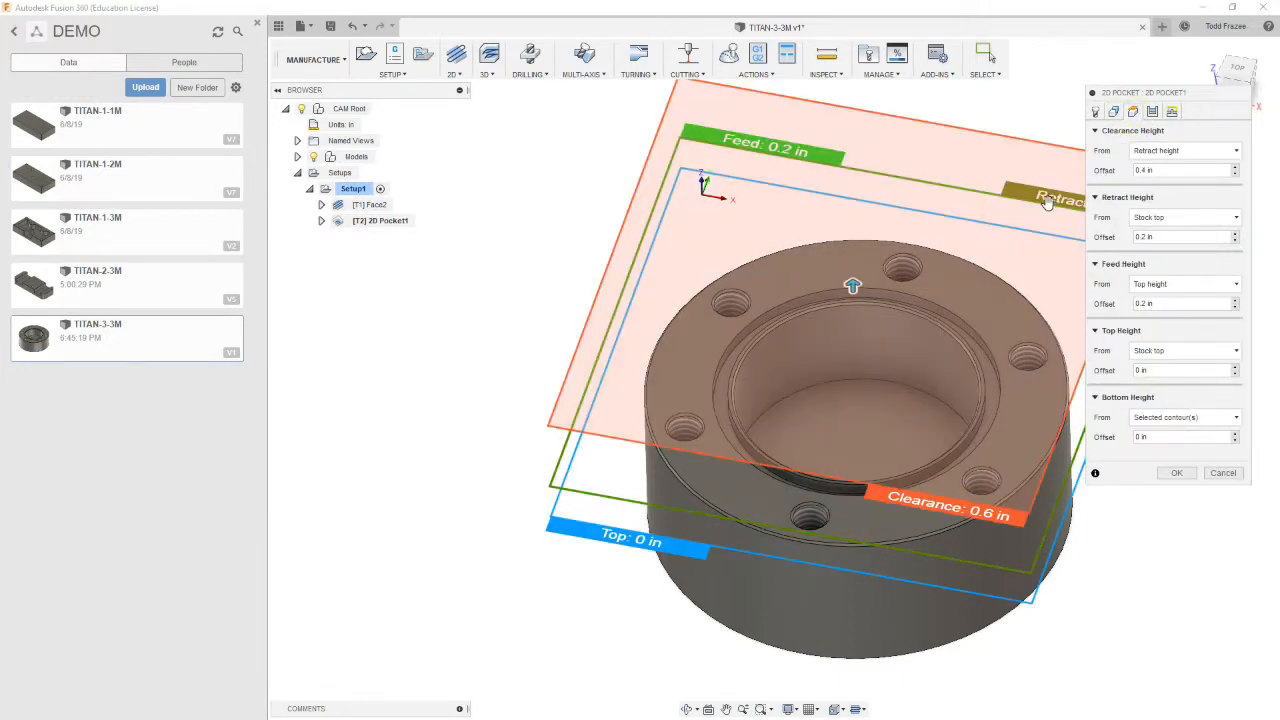
Set the pocket's retract height and top height to be measured from Model top
{"action": "scroll", "coordinate": [1046, 210], "scroll_direction": "down", "scroll_amount": 3}
{"action": "scroll", "coordinate": [712, 248], "scroll_direction": "down", "scroll_amount": 4}
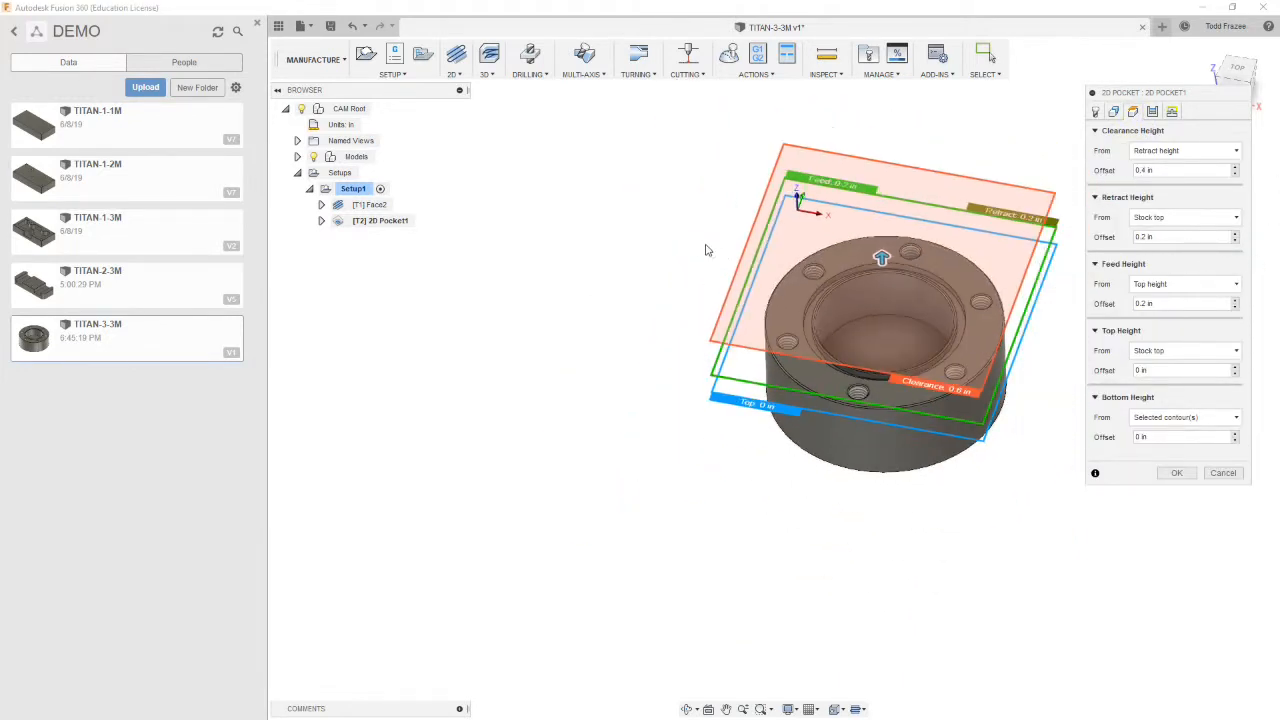
{"action": "scroll", "coordinate": [893, 279], "scroll_direction": "up", "scroll_amount": 5}
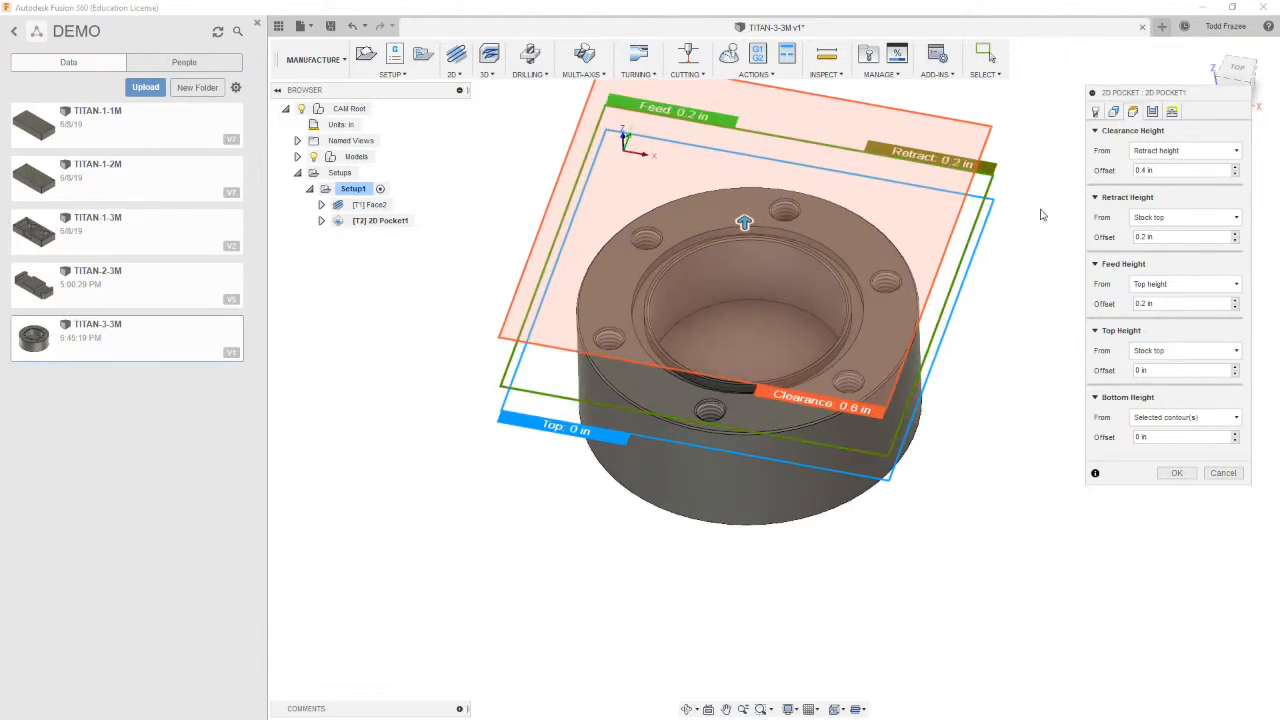
{"action": "left_click", "coordinate": [1236, 218]}
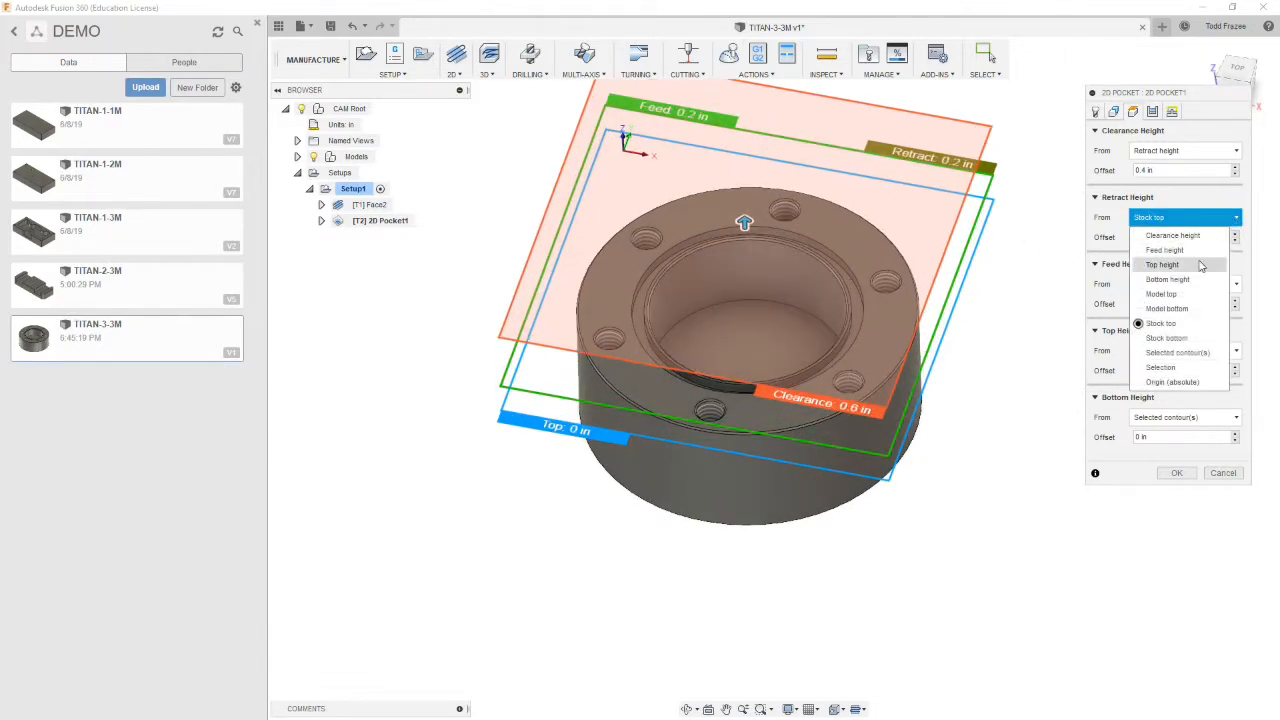
{"action": "left_click", "coordinate": [1229, 294]}
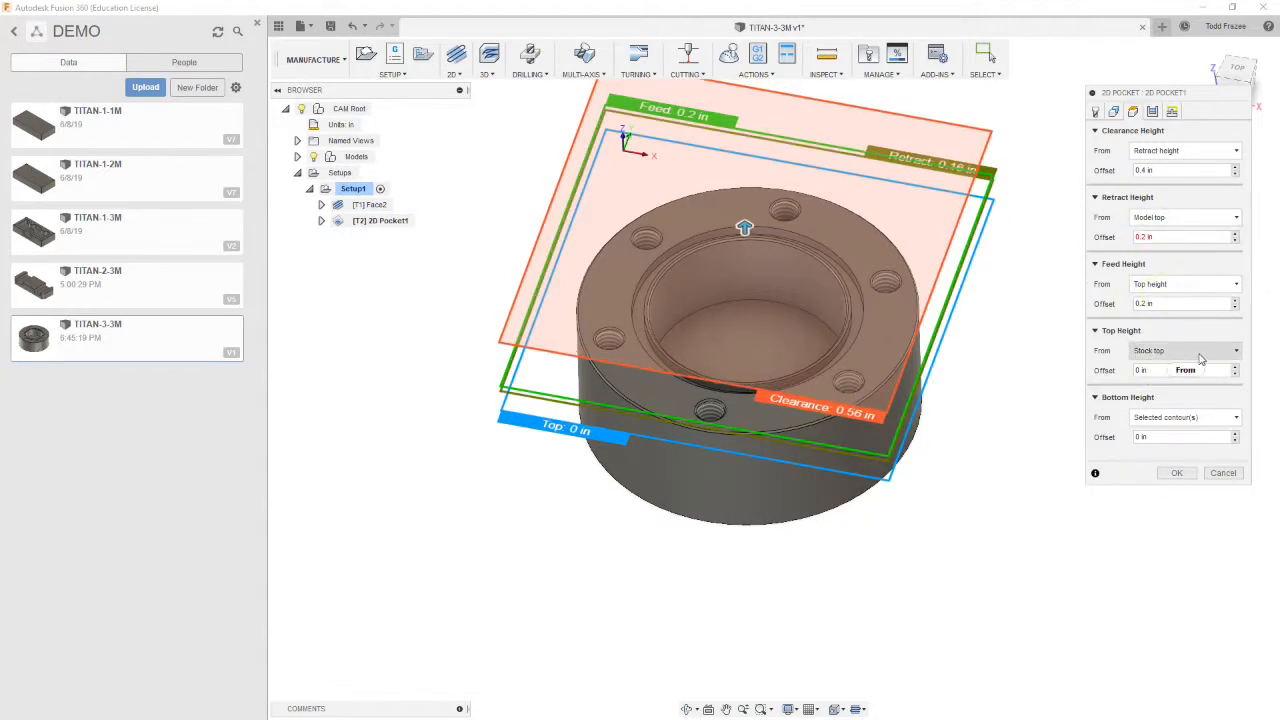
{"action": "left_click", "coordinate": [1237, 351]}
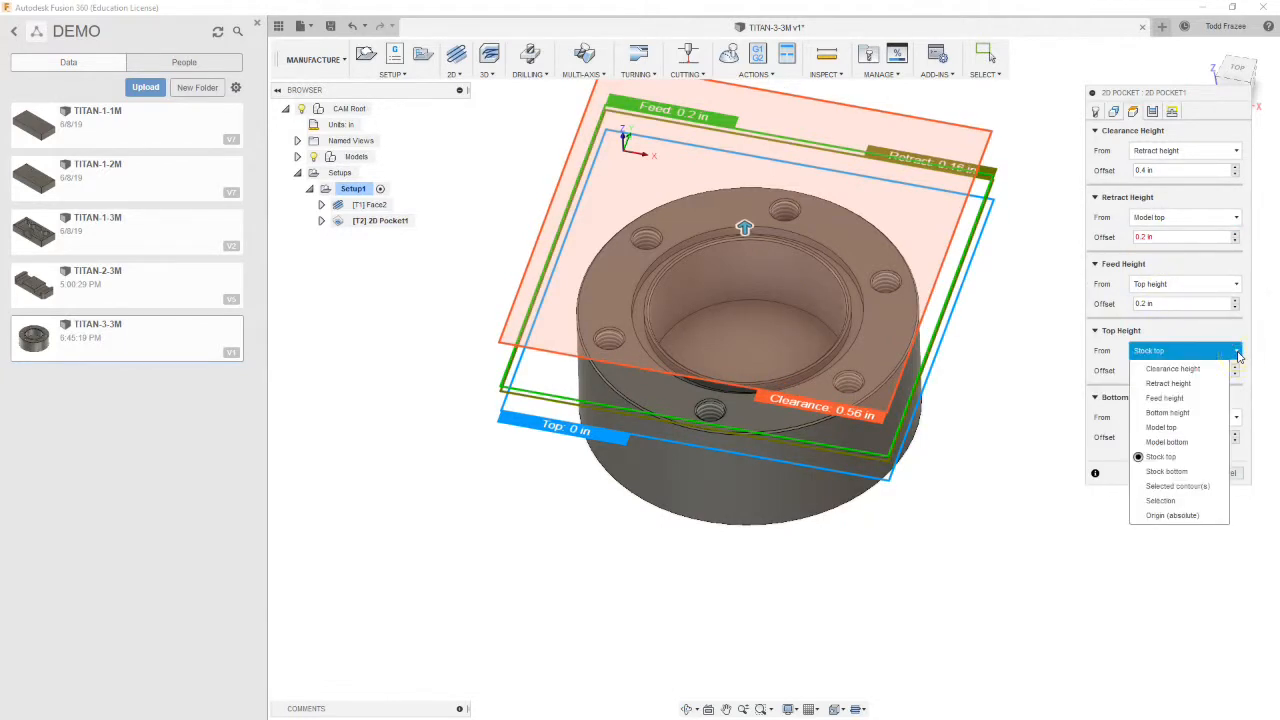
{"action": "left_click", "coordinate": [1185, 427]}
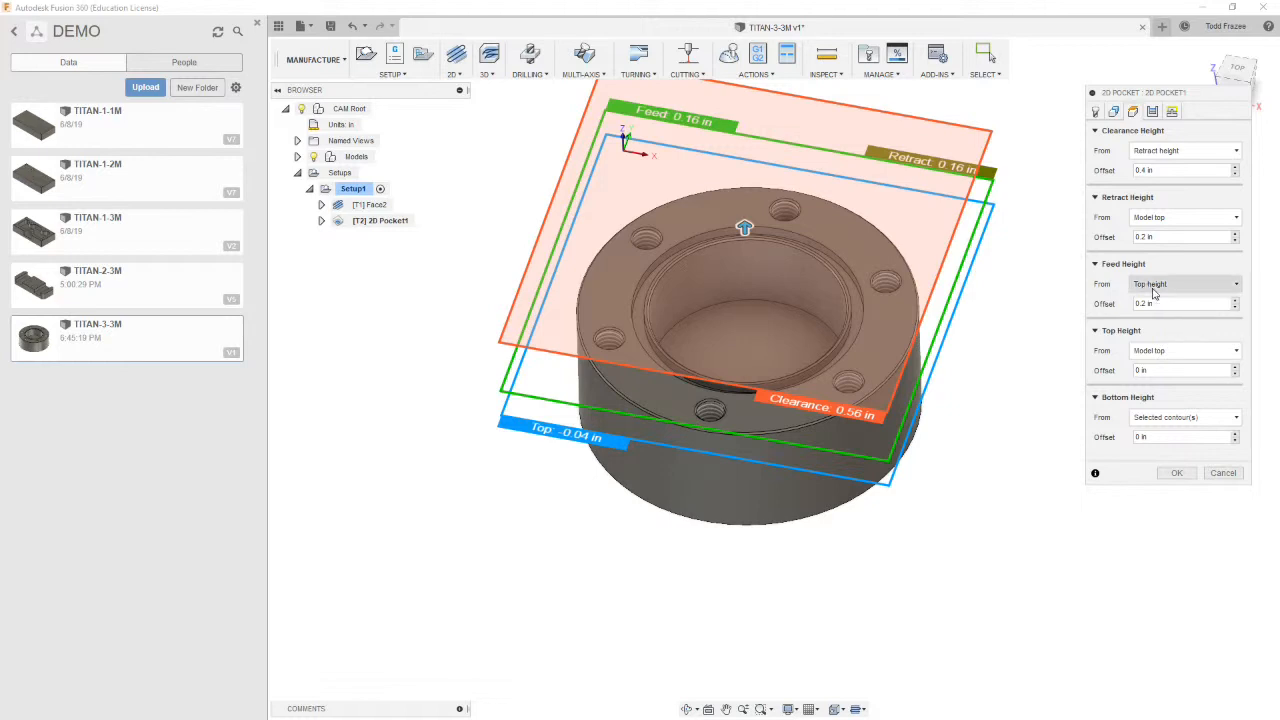
Set the pocket's retract height offset and feed height offset to 0.3 in
{"action": "double_click", "coordinate": [1149, 237]}
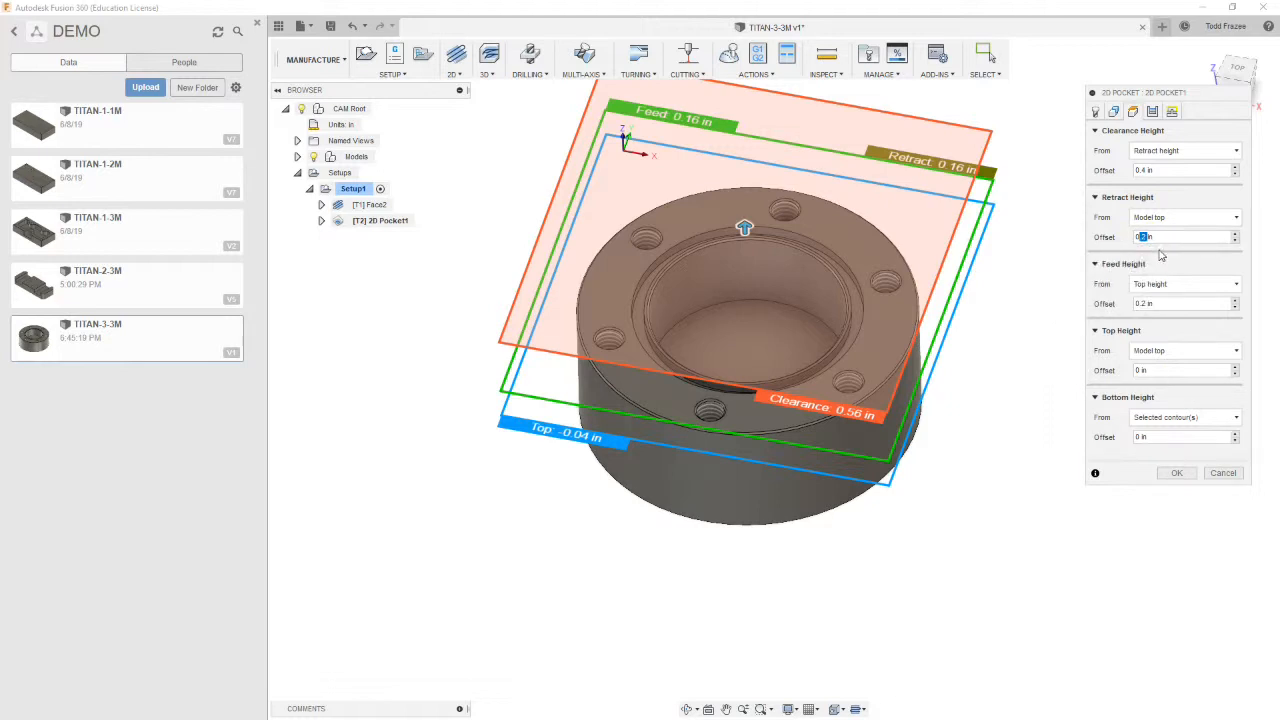
{"action": "left_click", "coordinate": [1140, 239]}
{"action": "type", "text": "."}
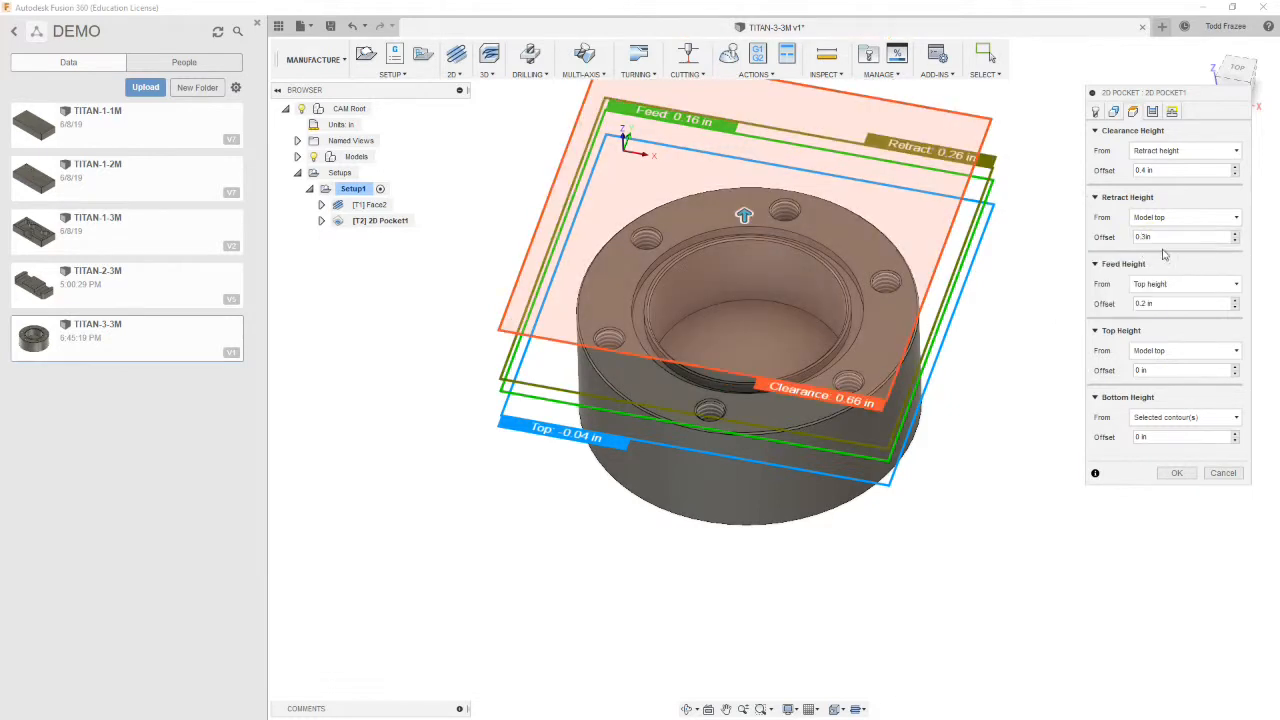
{"action": "double_click", "coordinate": [1160, 304]}
{"action": "type", "text": ".3"}
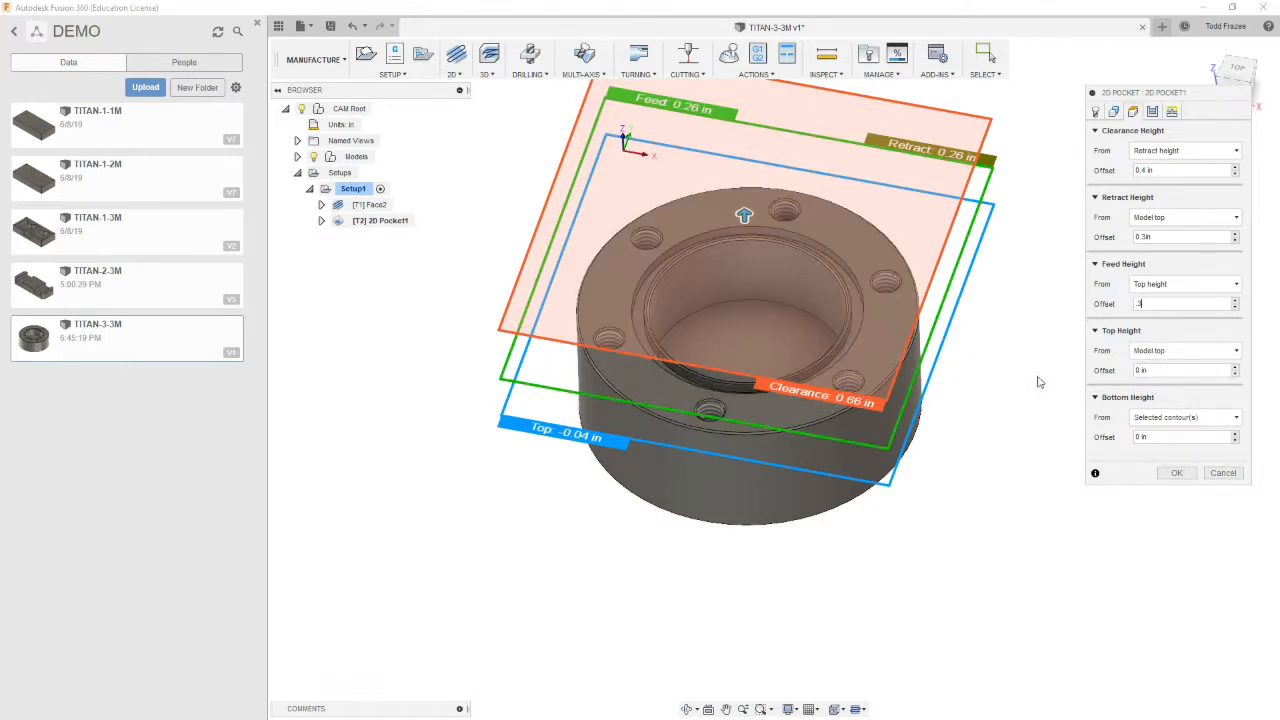
Set the pocket's compensation type to Wear in the passes settings
{"action": "left_click", "coordinate": [1152, 111]}
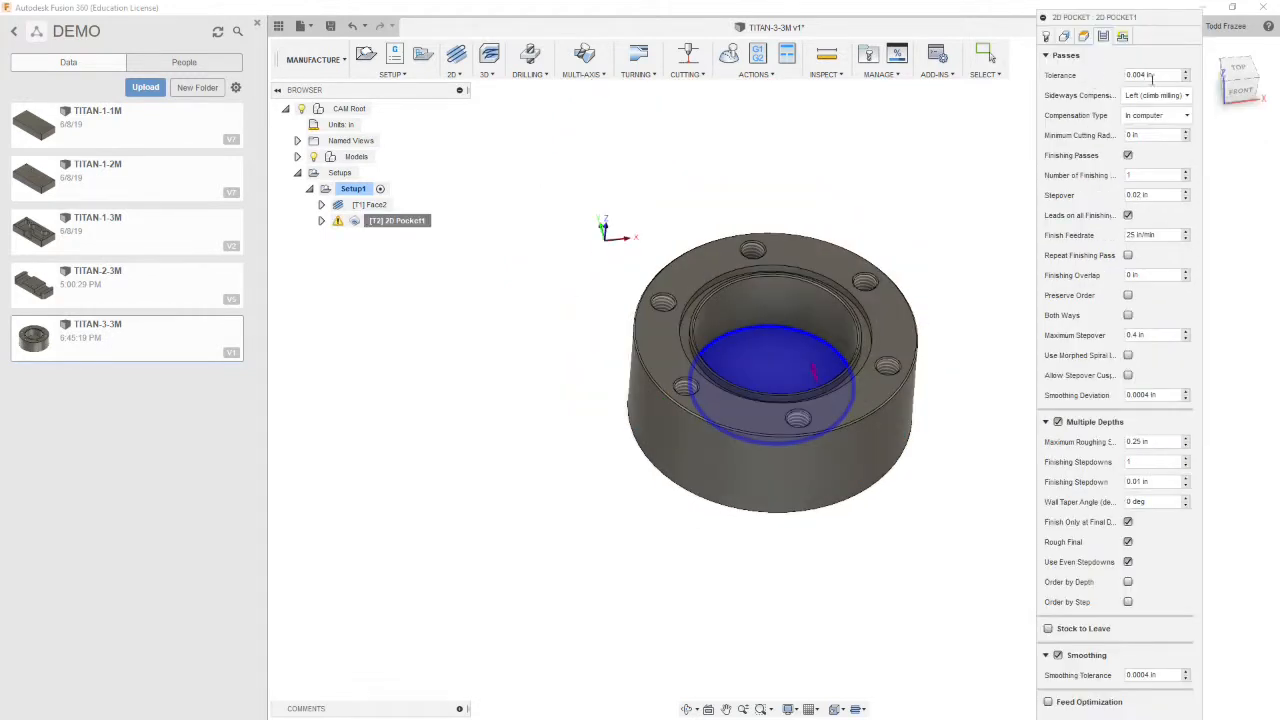
{"action": "left_click", "coordinate": [1185, 116]}
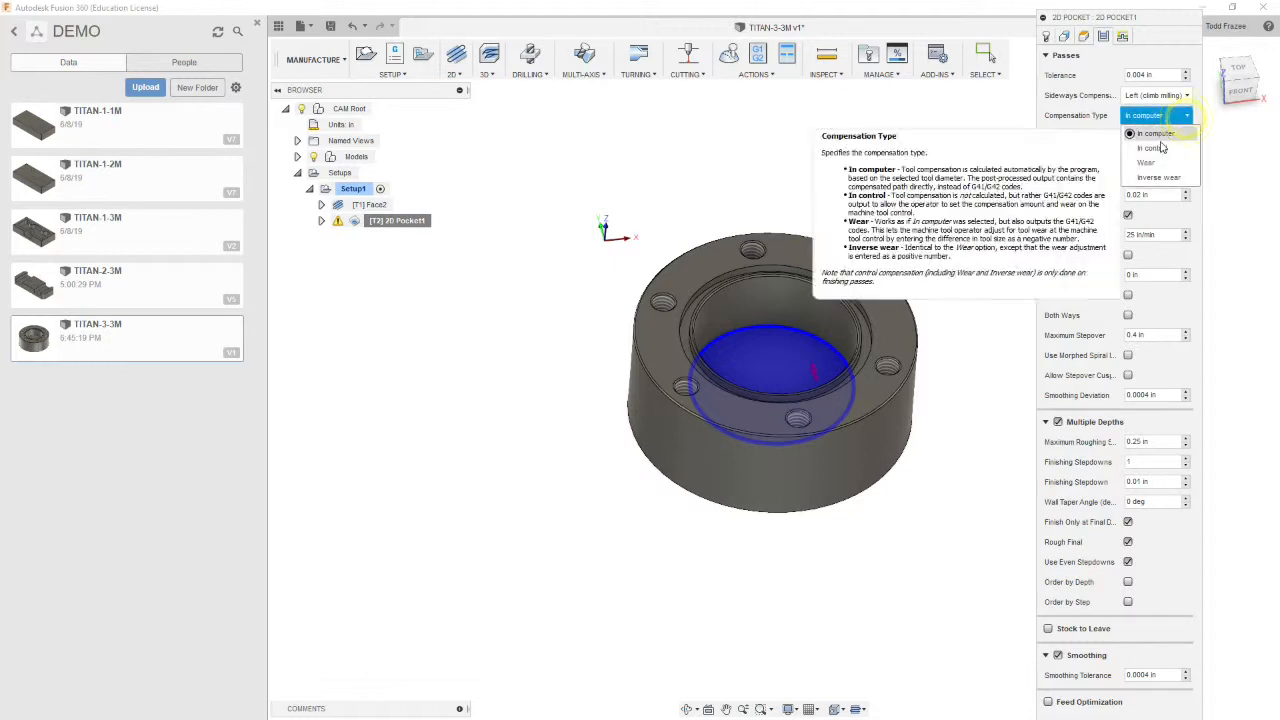
{"action": "left_click", "coordinate": [1146, 162]}
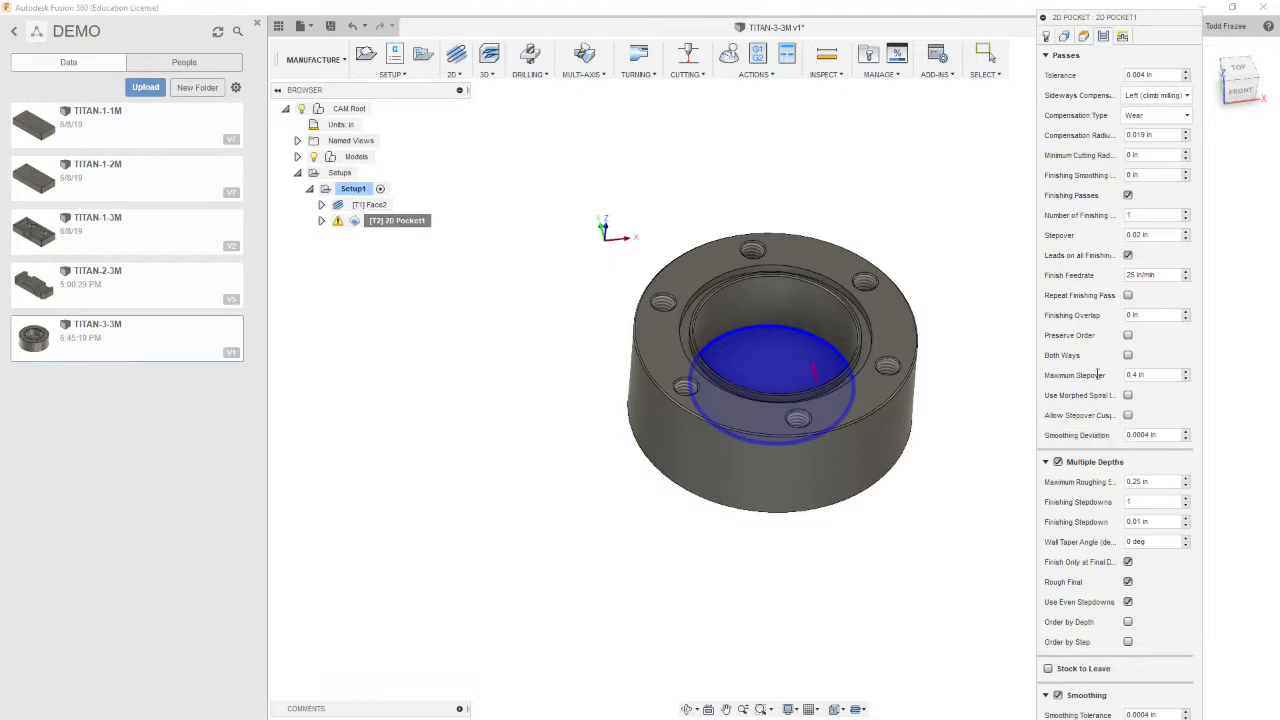
Set the pocket's maximum stepover to 0.25 in and collapse the Multiple Depths section
{"action": "left_click", "coordinate": [1156, 374]}
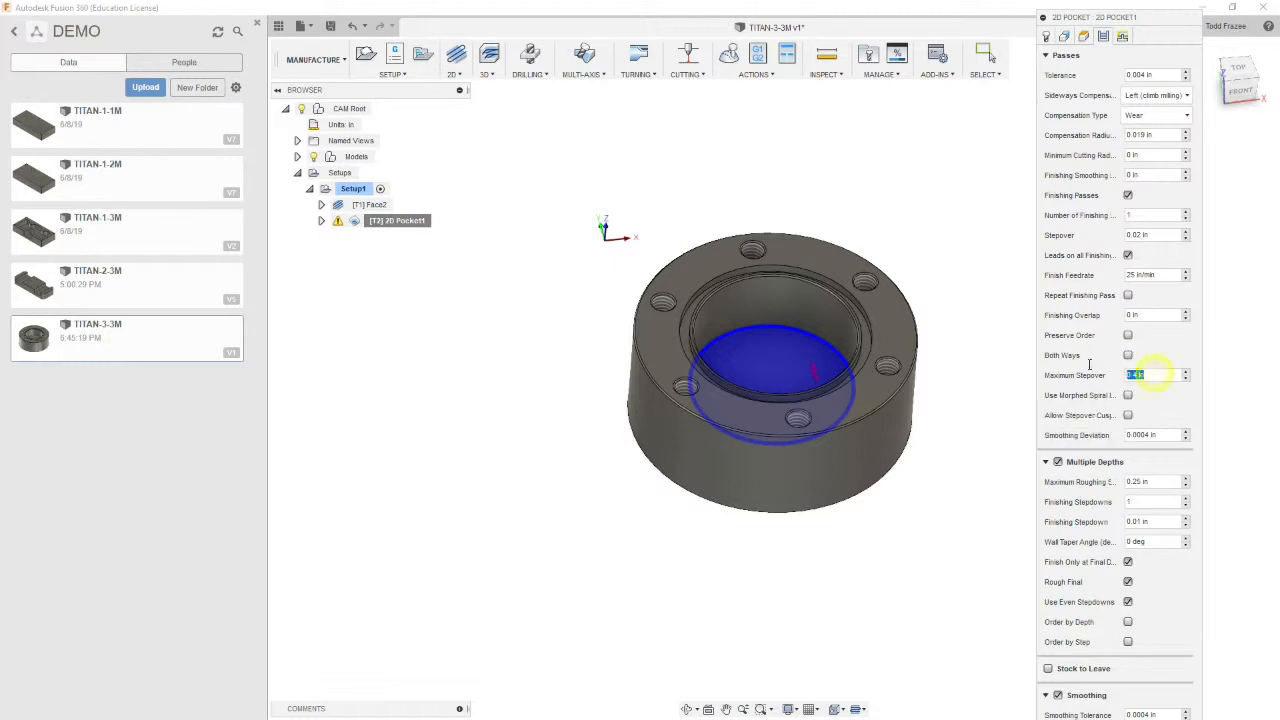
{"action": "key", "text": "BackSpace"}
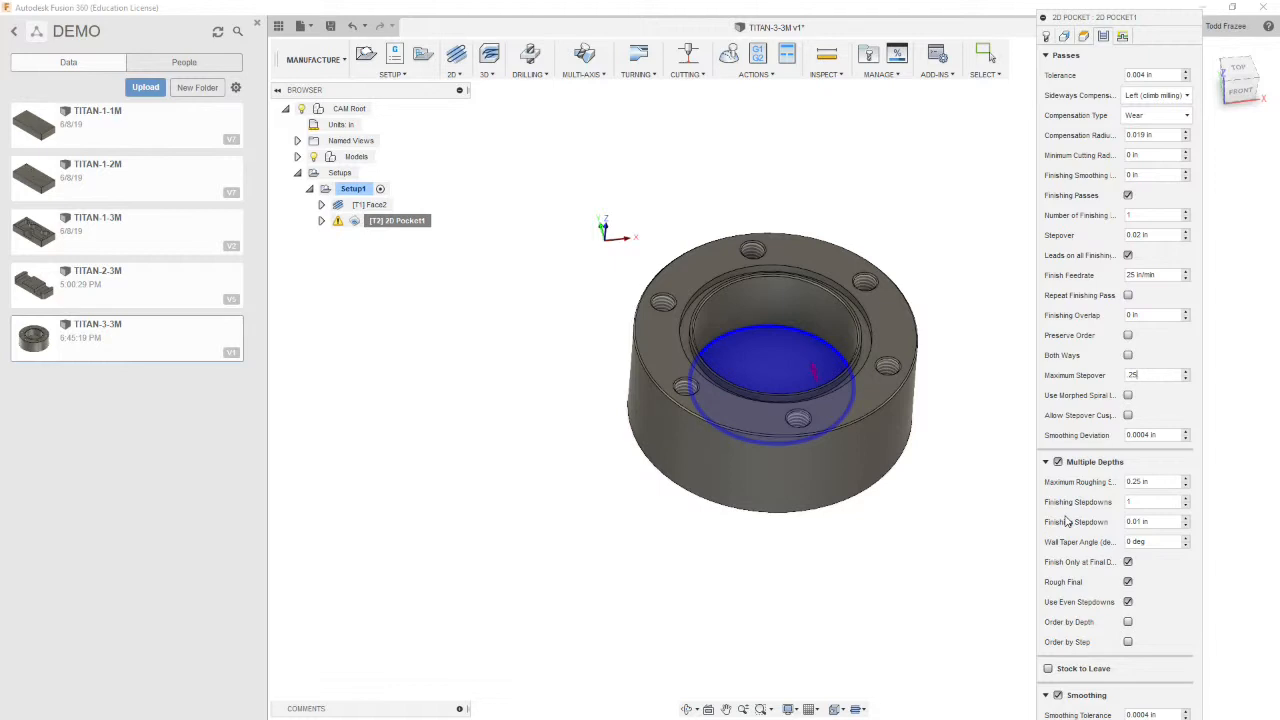
{"action": "left_click", "coordinate": [1045, 463]}
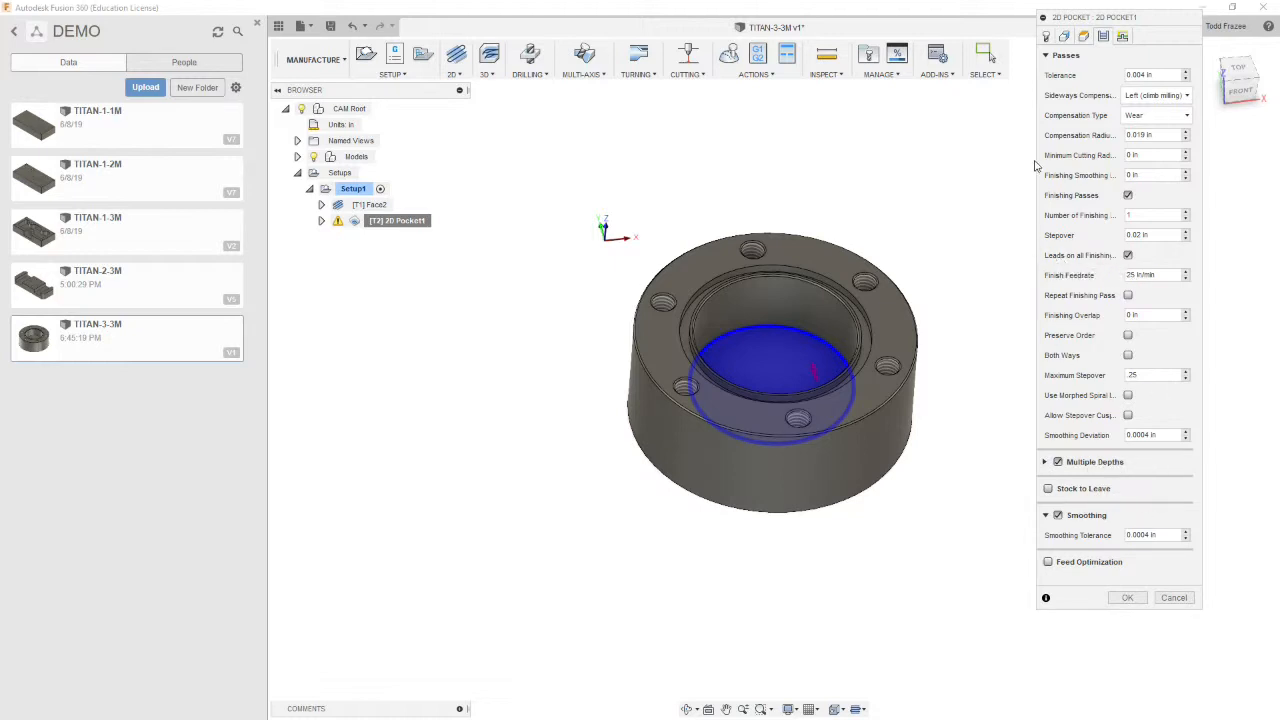
Set the maximum ramp stepdown to 0.5 in in the pocket's linking settings
{"action": "left_click", "coordinate": [1122, 37]}
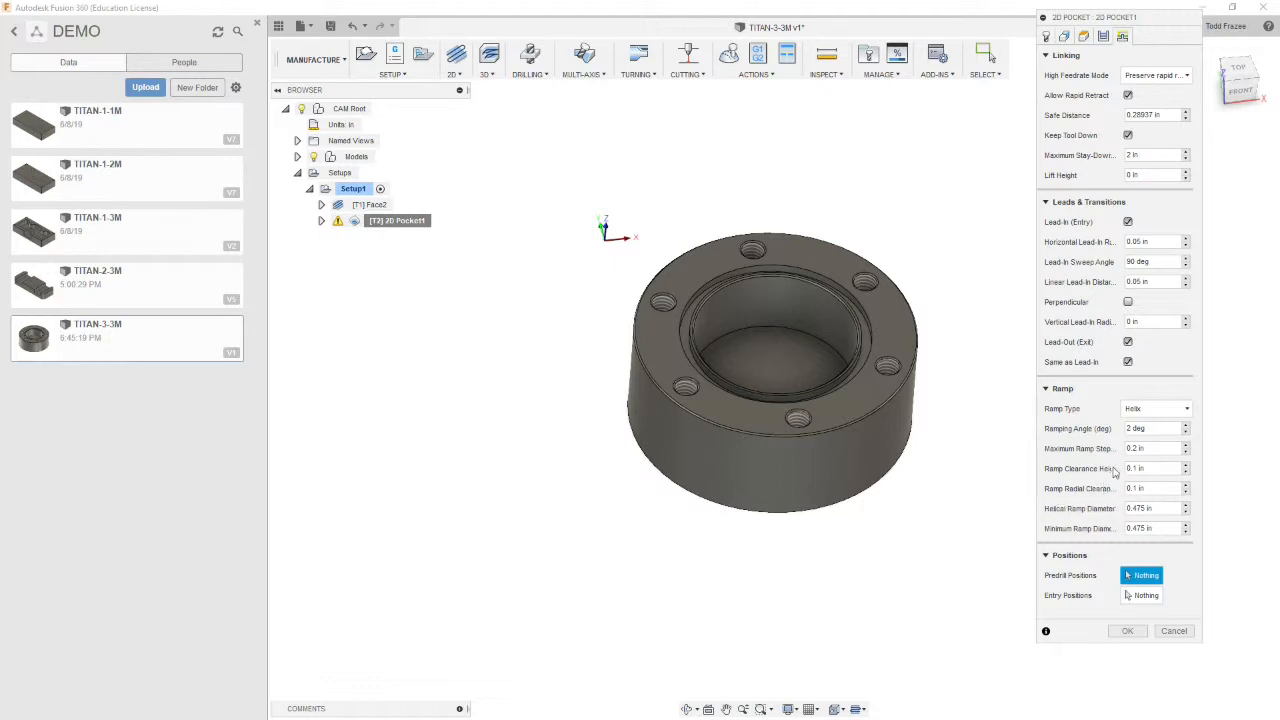
{"action": "left_click_drag", "start_coordinate": [1144, 447], "coordinate": [1098, 449]}
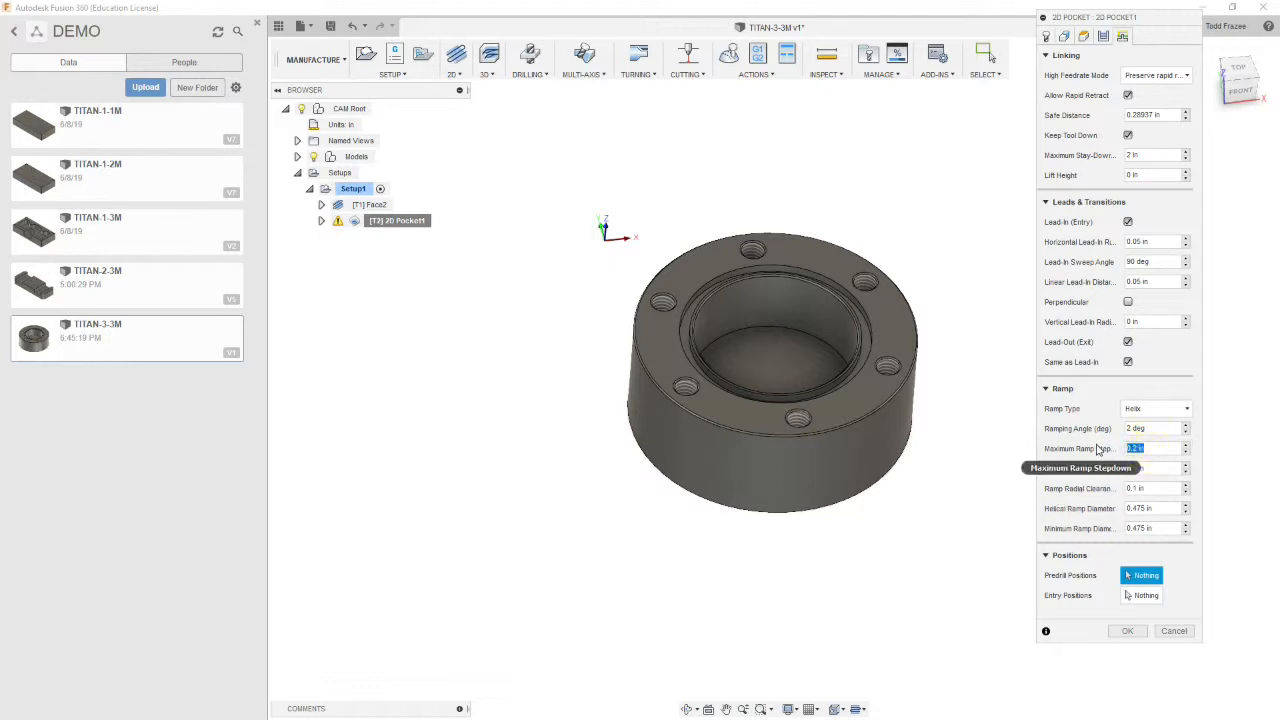
{"action": "type", "text": ".5"}
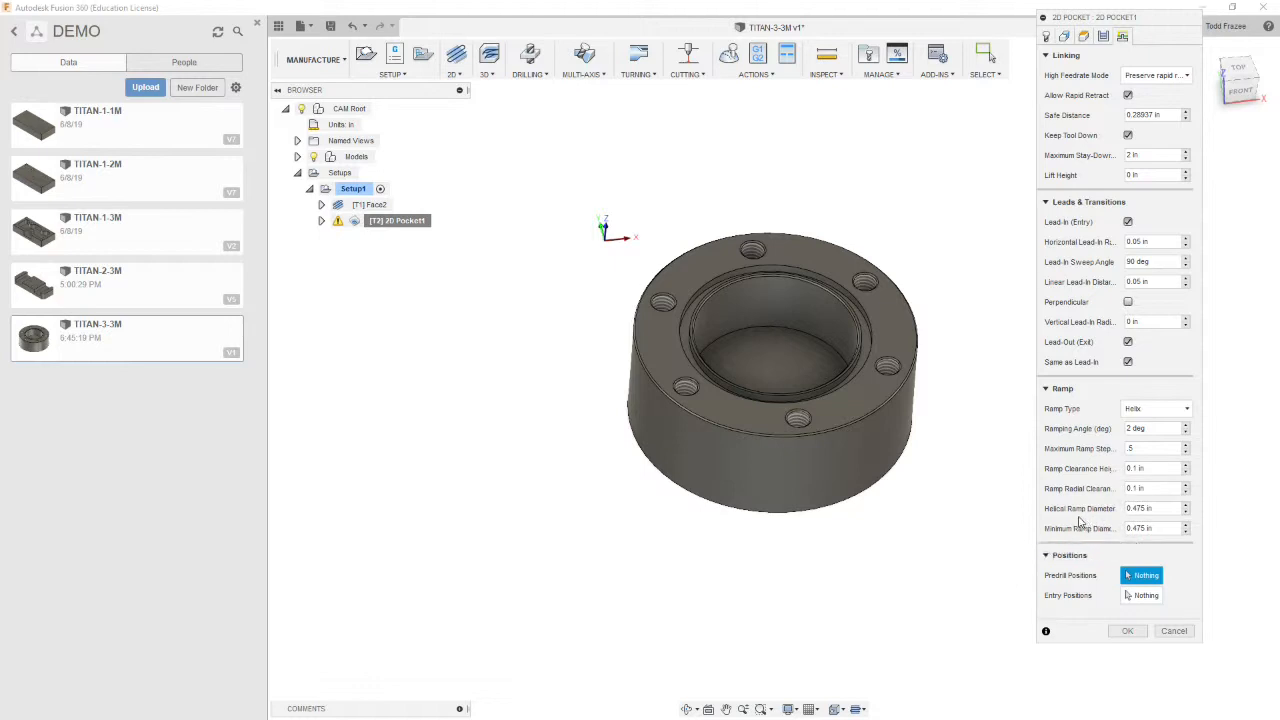
Set the helical ramp diameter to 0.125 in and confirm the 2D Pocket operation
{"action": "left_click", "coordinate": [1122, 508]}
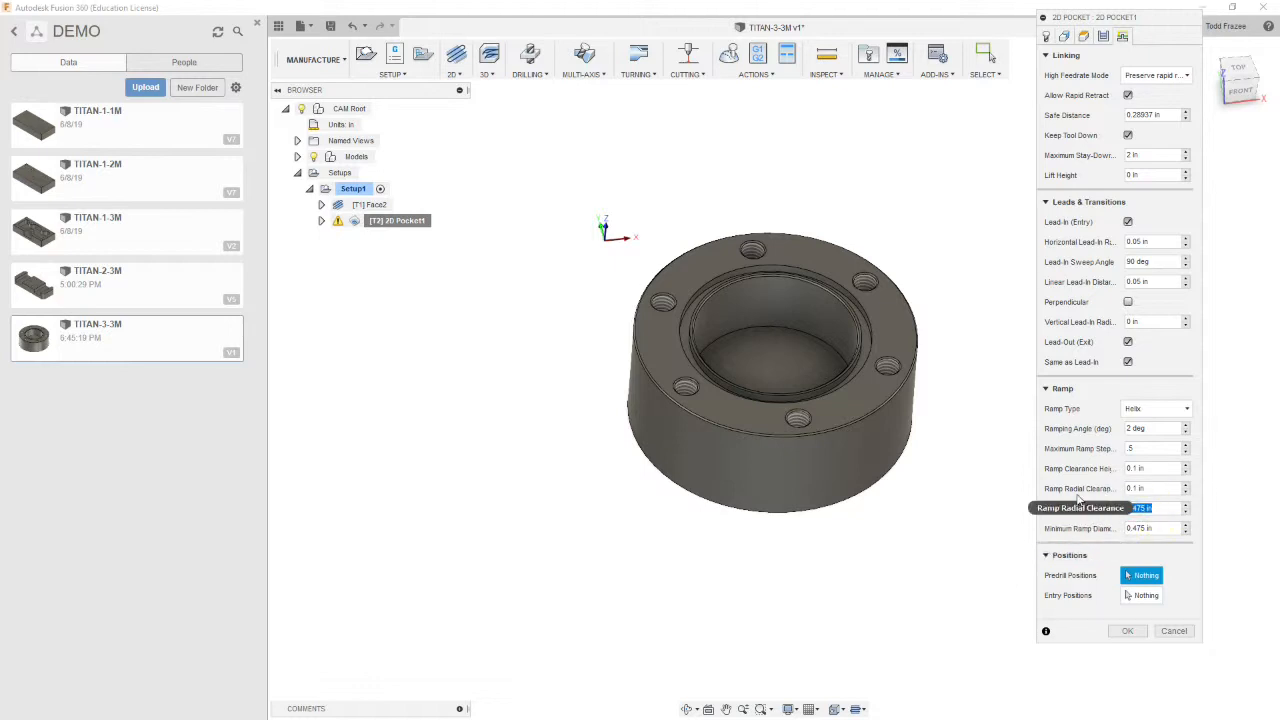
{"action": "key", "text": "BackSpace"}
{"action": "type", "text": ".125"}
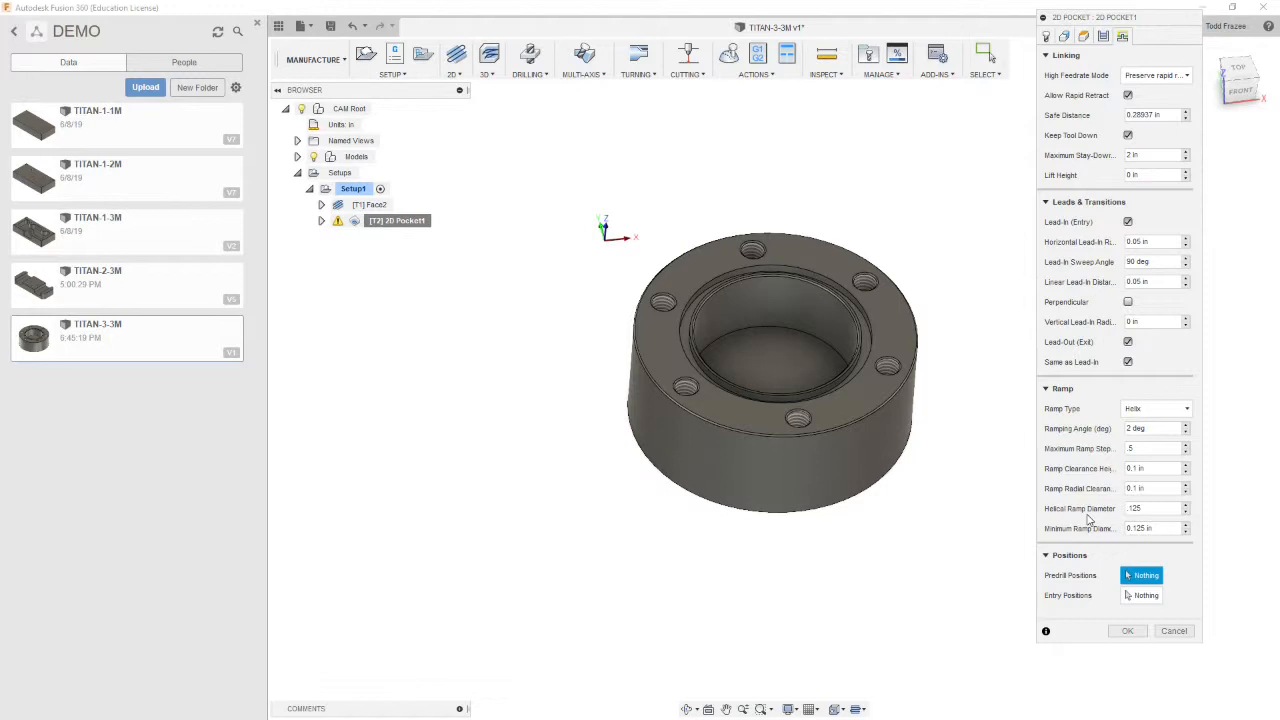
{"action": "left_click", "coordinate": [1124, 632]}
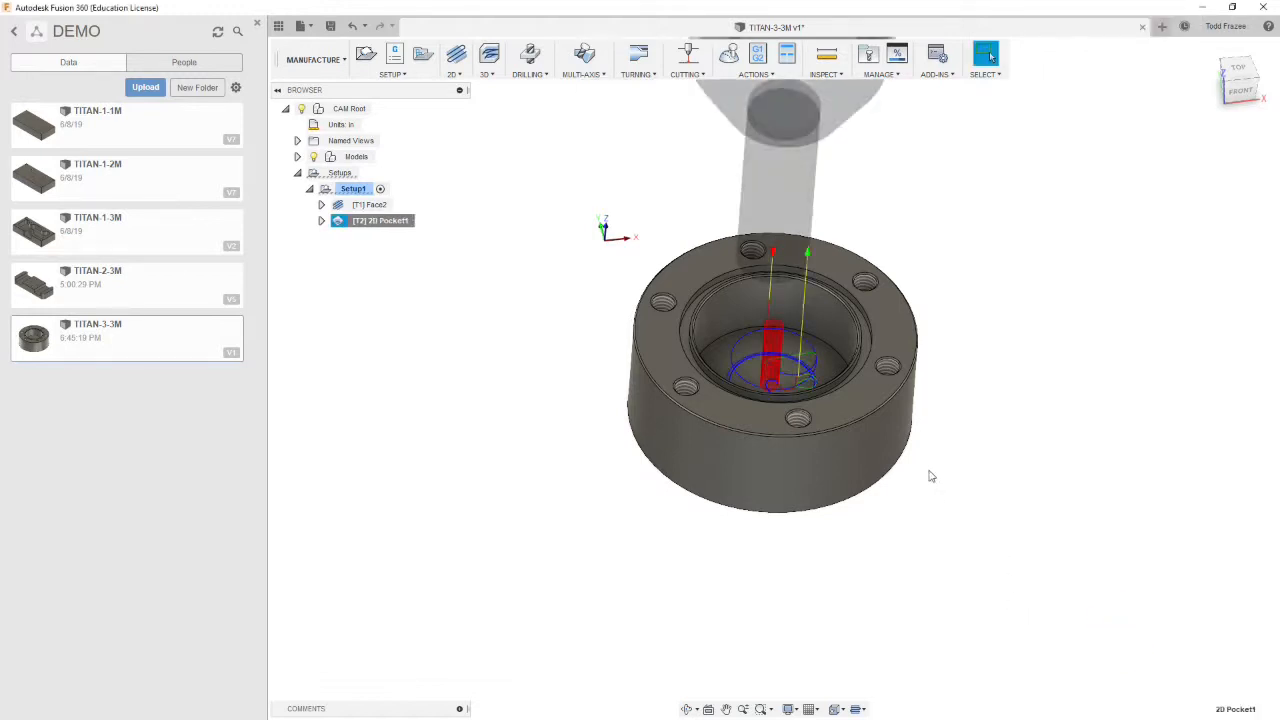
Inspect the generated pocket toolpath inside the bore from several angles
{"action": "scroll", "coordinate": [812, 370], "scroll_direction": "up", "scroll_amount": 5}
{"action": "mouse_move", "coordinate": [815, 368]}
{"action": "middle_mouse_down", "text": "shift"}
{"action": "mouse_move", "coordinate": [864, 370]}
{"action": "mouse_move", "coordinate": [826, 400]}
{"action": "mouse_move", "coordinate": [843, 398]}
{"action": "mouse_move", "coordinate": [816, 390]}
{"action": "middle_mouse_up", "text": "shift"}
{"action": "middle_click_drag", "start_coordinate": [764, 422], "coordinate": [813, 419], "text": "shift"}
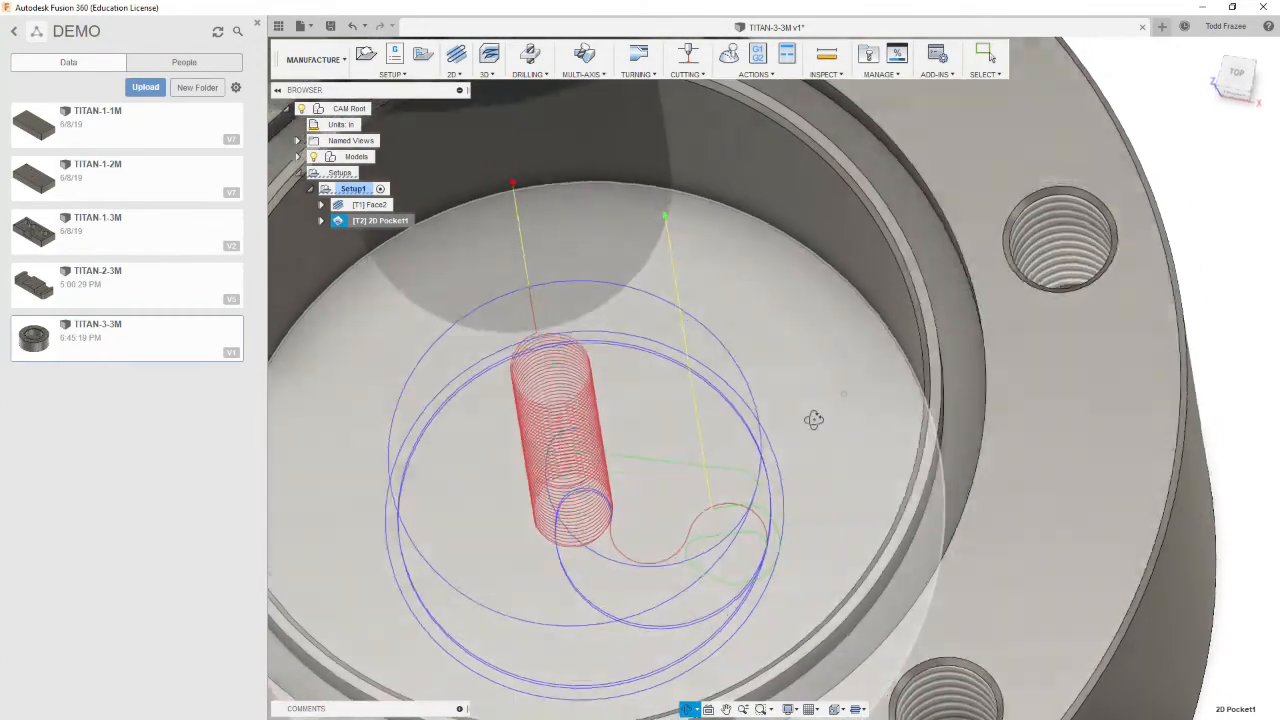
{"action": "key", "text": "Escape"}
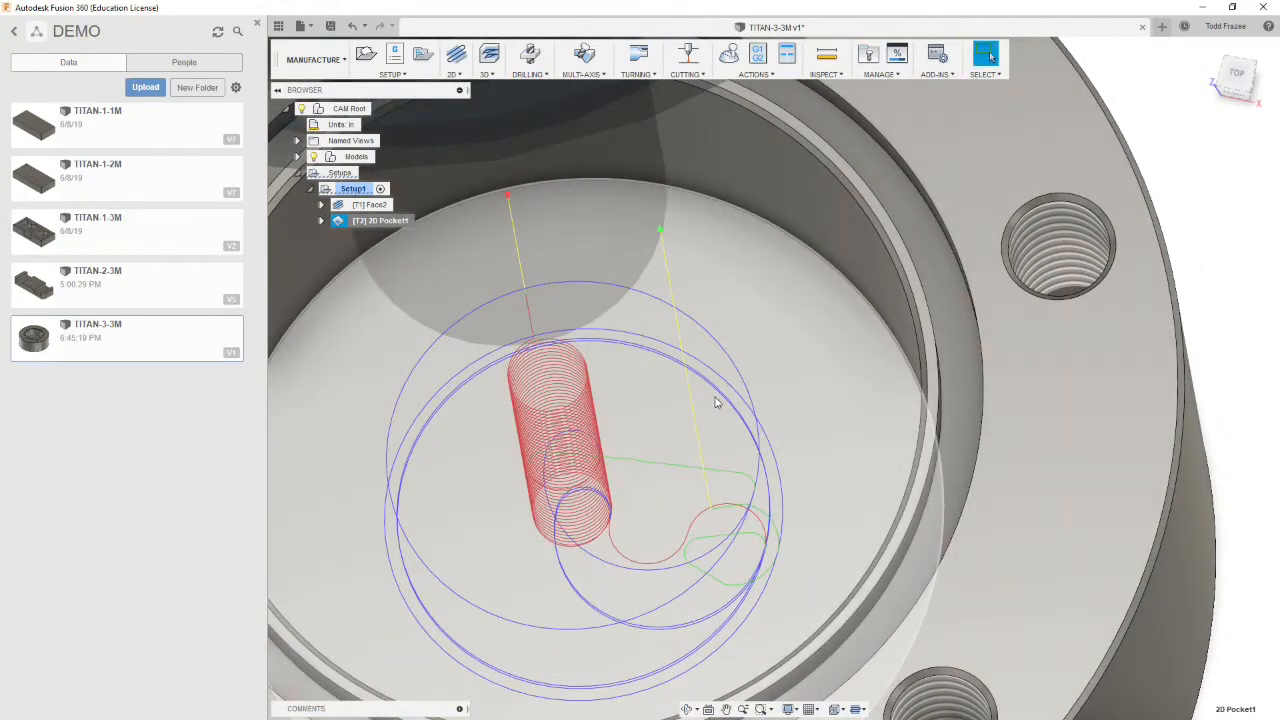
{"action": "middle_click_drag", "start_coordinate": [720, 406], "coordinate": [752, 422], "text": "shift"}
{"action": "scroll", "coordinate": [752, 424], "scroll_direction": "down", "scroll_amount": 8}
{"action": "middle_click_drag", "start_coordinate": [836, 444], "coordinate": [886, 422], "text": "shift"}
{"action": "scroll", "coordinate": [756, 431], "scroll_direction": "up", "scroll_amount": 3}
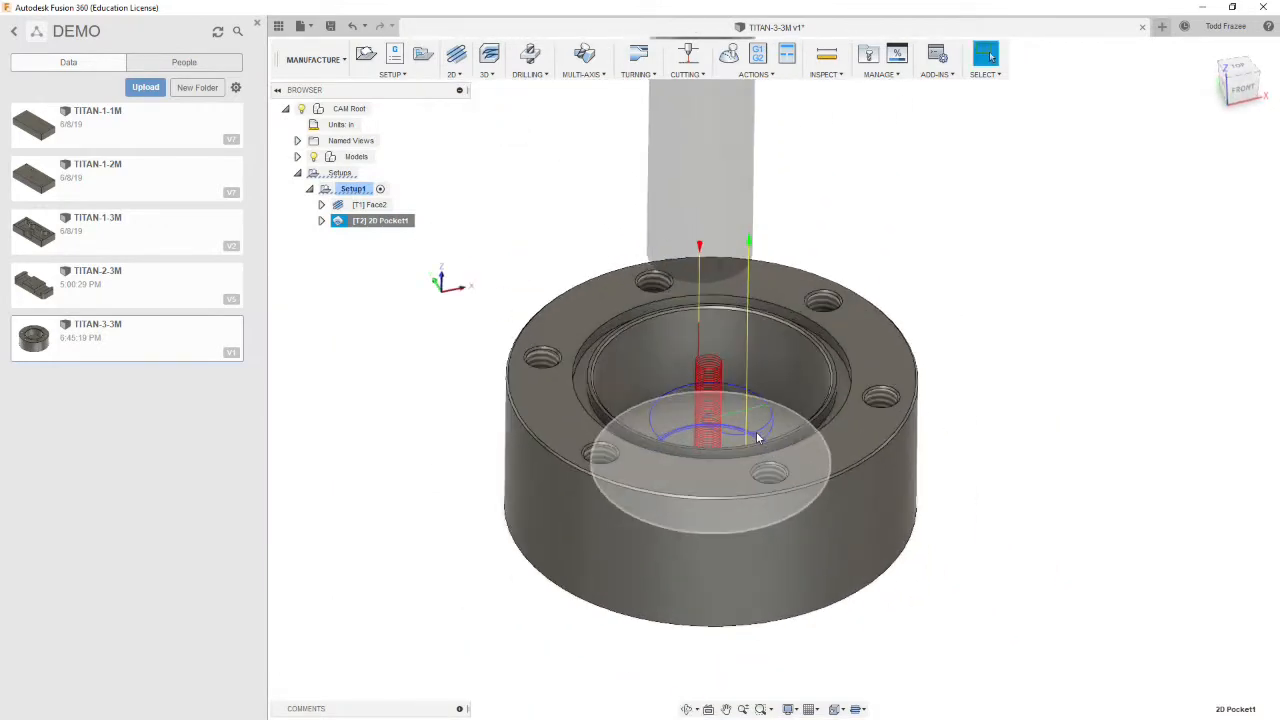
{"action": "scroll", "coordinate": [735, 432], "scroll_direction": "down", "scroll_amount": 5}
{"action": "scroll", "coordinate": [780, 314], "scroll_direction": "up", "scroll_amount": 2}
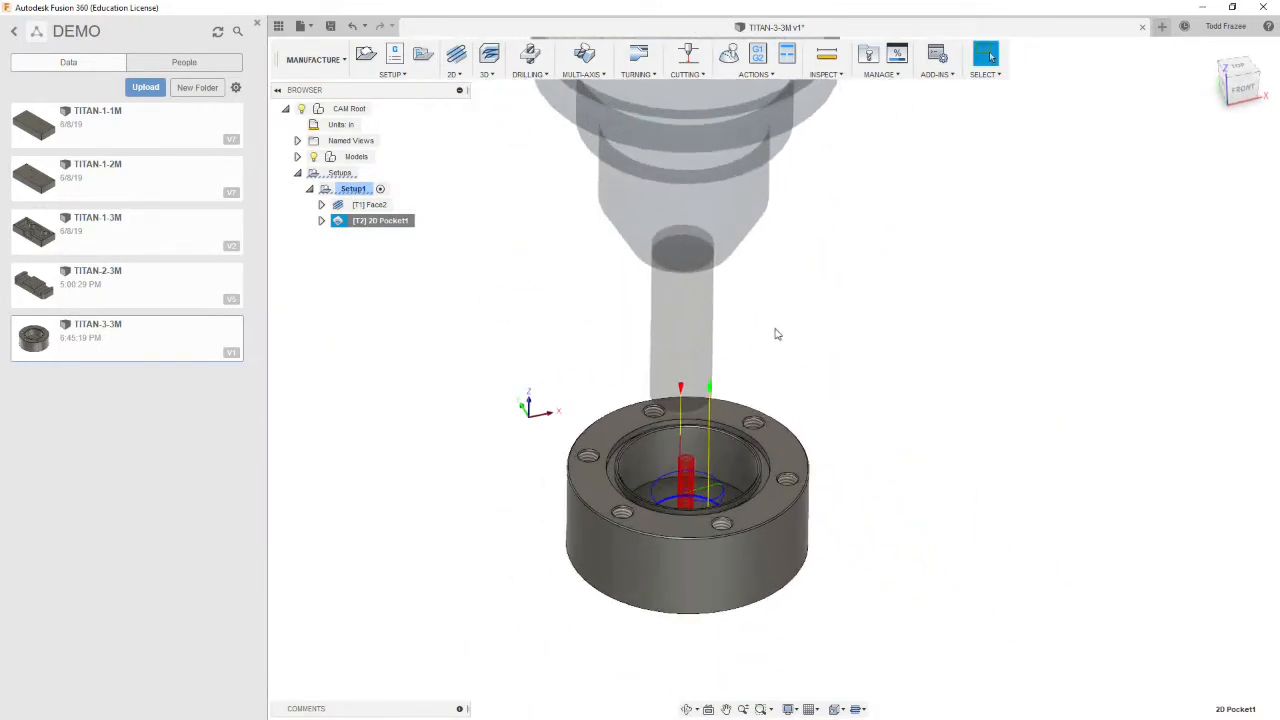
{"action": "middle_click_drag", "start_coordinate": [786, 348], "coordinate": [481, 326], "text": "shift"}
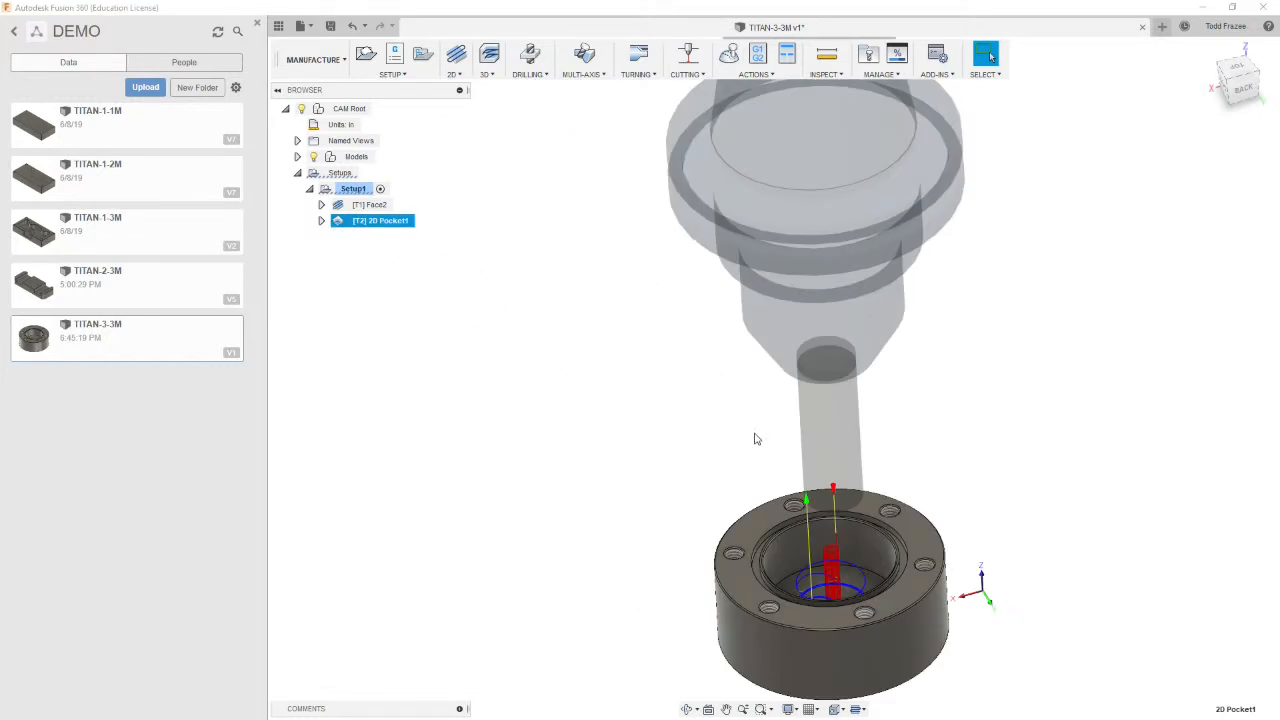
{"action": "middle_click_drag", "start_coordinate": [857, 640], "coordinate": [928, 638], "text": "shift"}
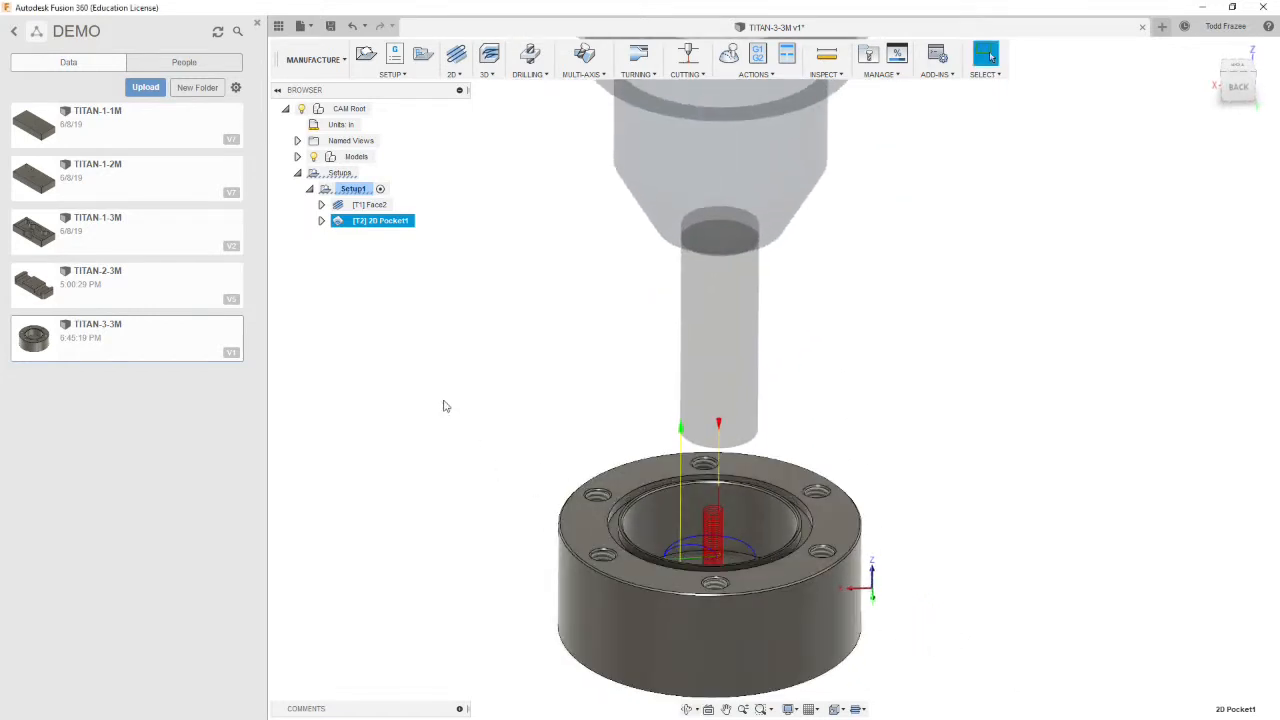
{"action": "left_click", "coordinate": [515, 173]}
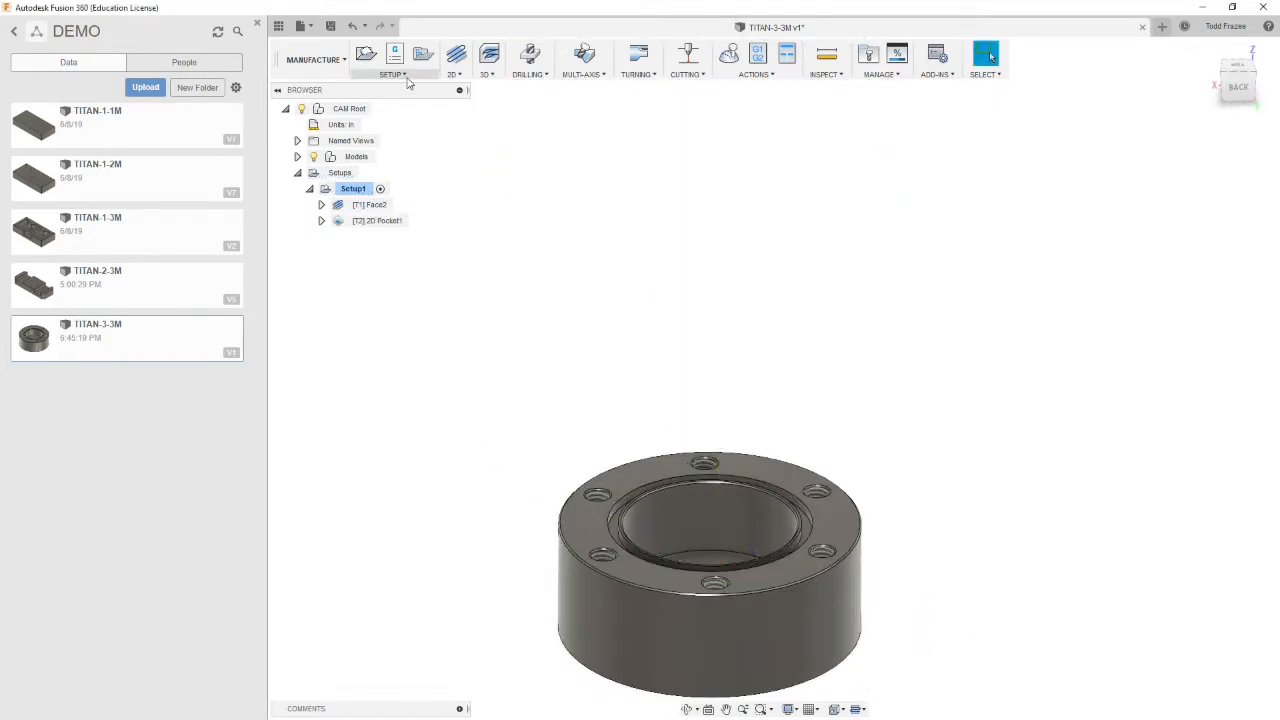
Start a 2D Contour operation and select the part's bottom outer edge as the contour
{"action": "left_click", "coordinate": [455, 74]}
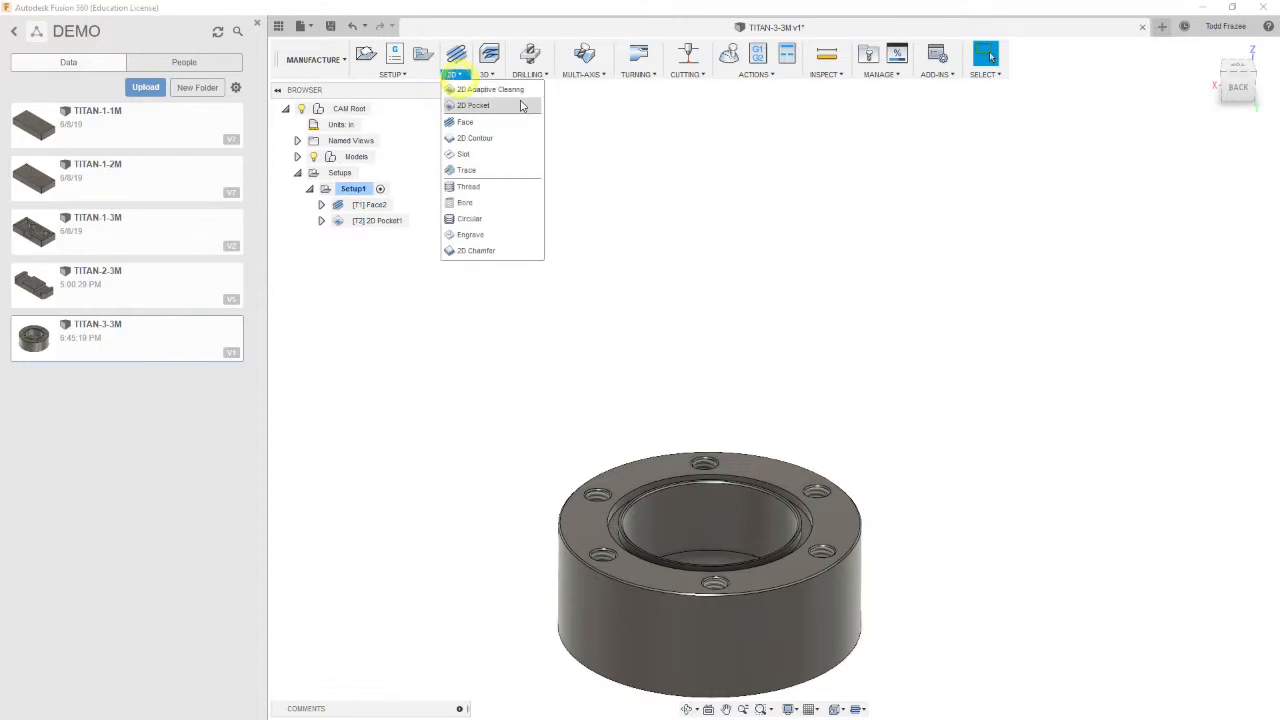
{"action": "left_click", "coordinate": [475, 138]}
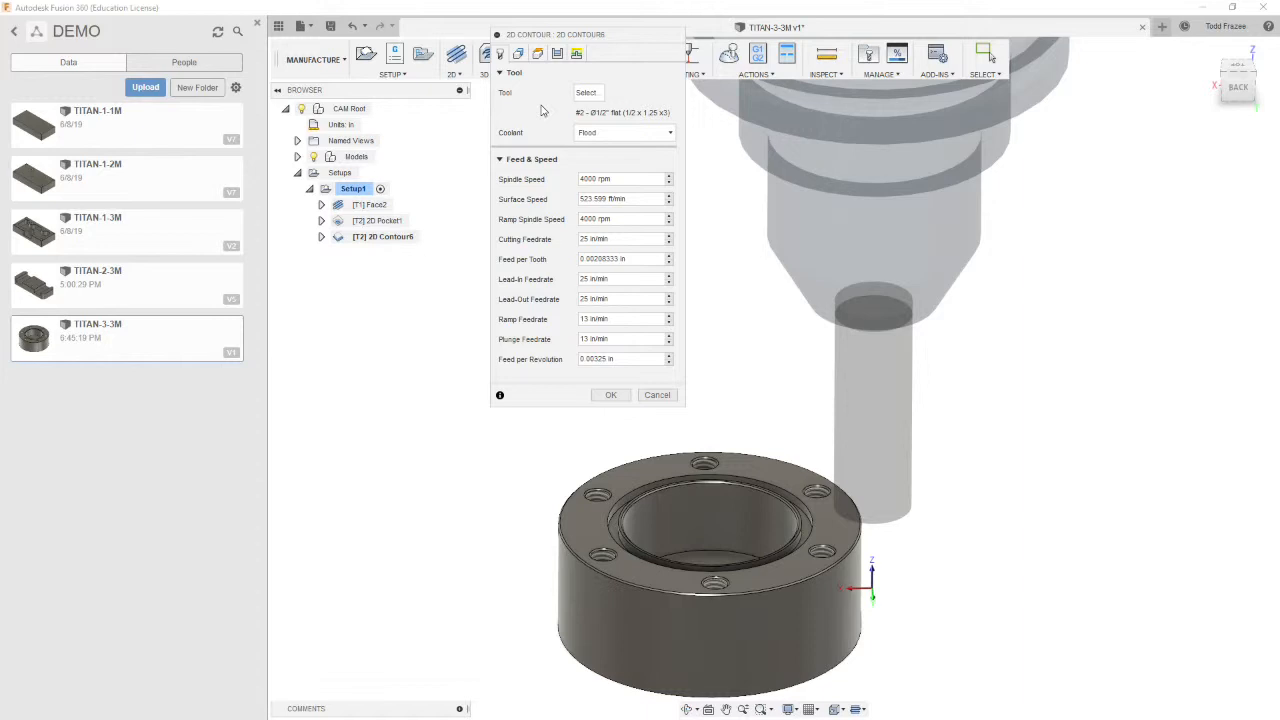
{"action": "left_click", "coordinate": [517, 56]}
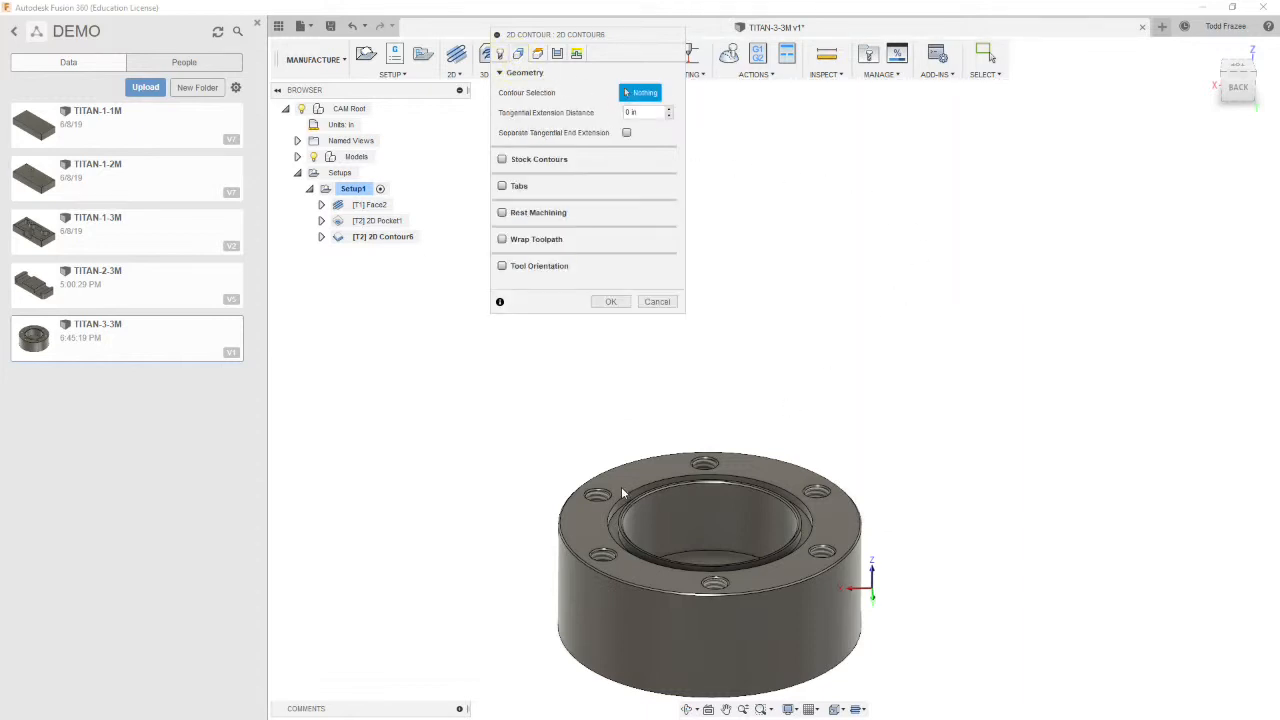
{"action": "scroll", "coordinate": [575, 665], "scroll_direction": "up", "scroll_amount": 5}
{"action": "left_click", "coordinate": [601, 627]}
{"action": "scroll", "coordinate": [640, 568], "scroll_direction": "down", "scroll_amount": 5}
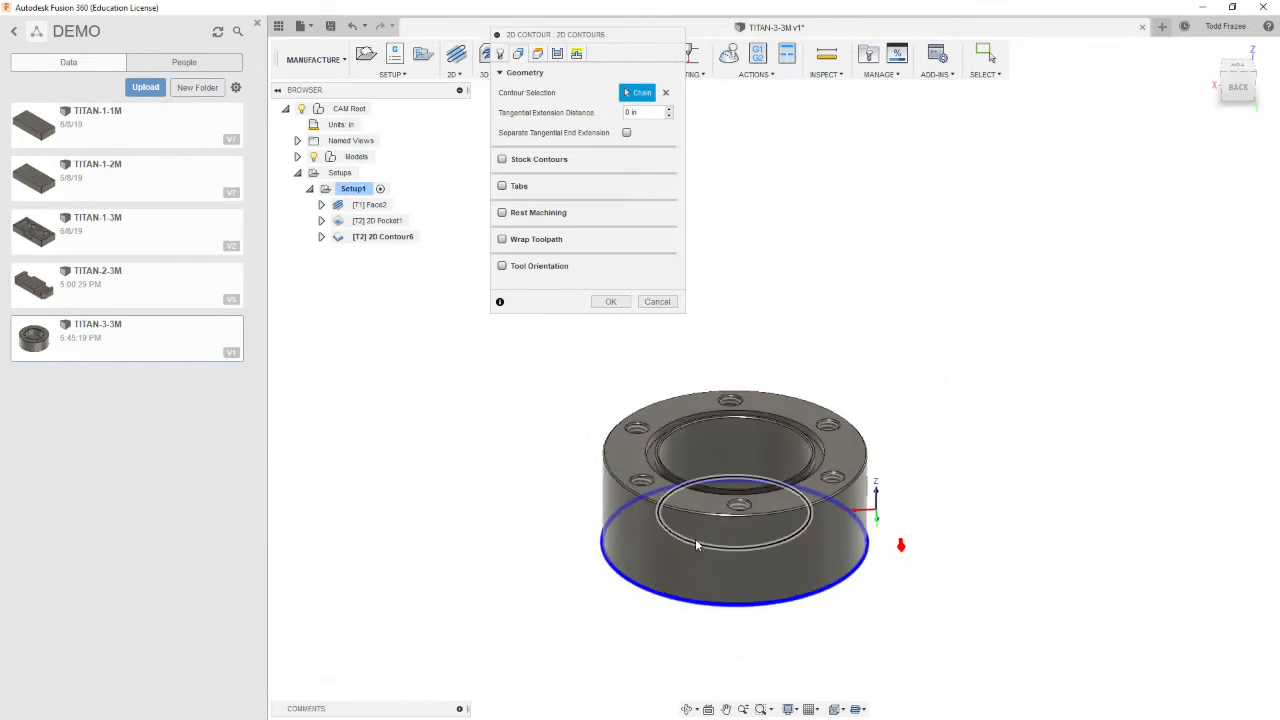
{"action": "scroll", "coordinate": [752, 432], "scroll_direction": "up", "scroll_amount": 2}
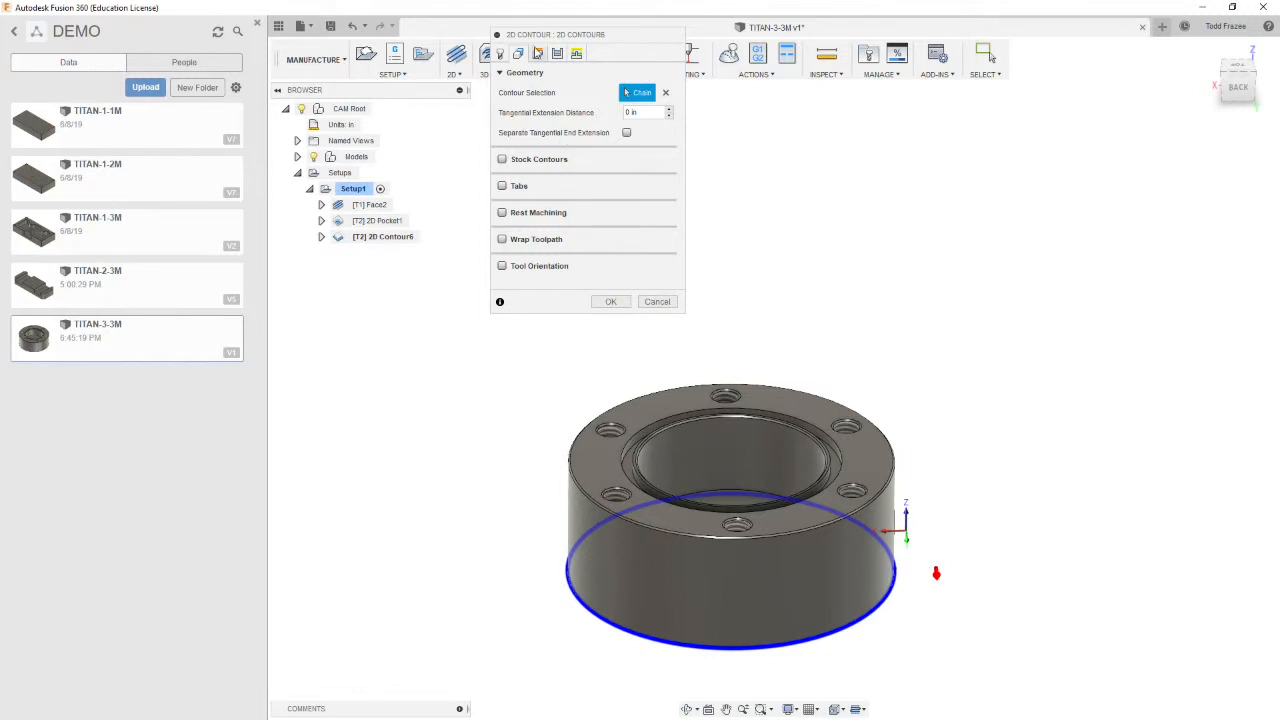
Set the contour's retract height and top height to be measured from Model top
{"action": "left_click", "coordinate": [537, 53]}
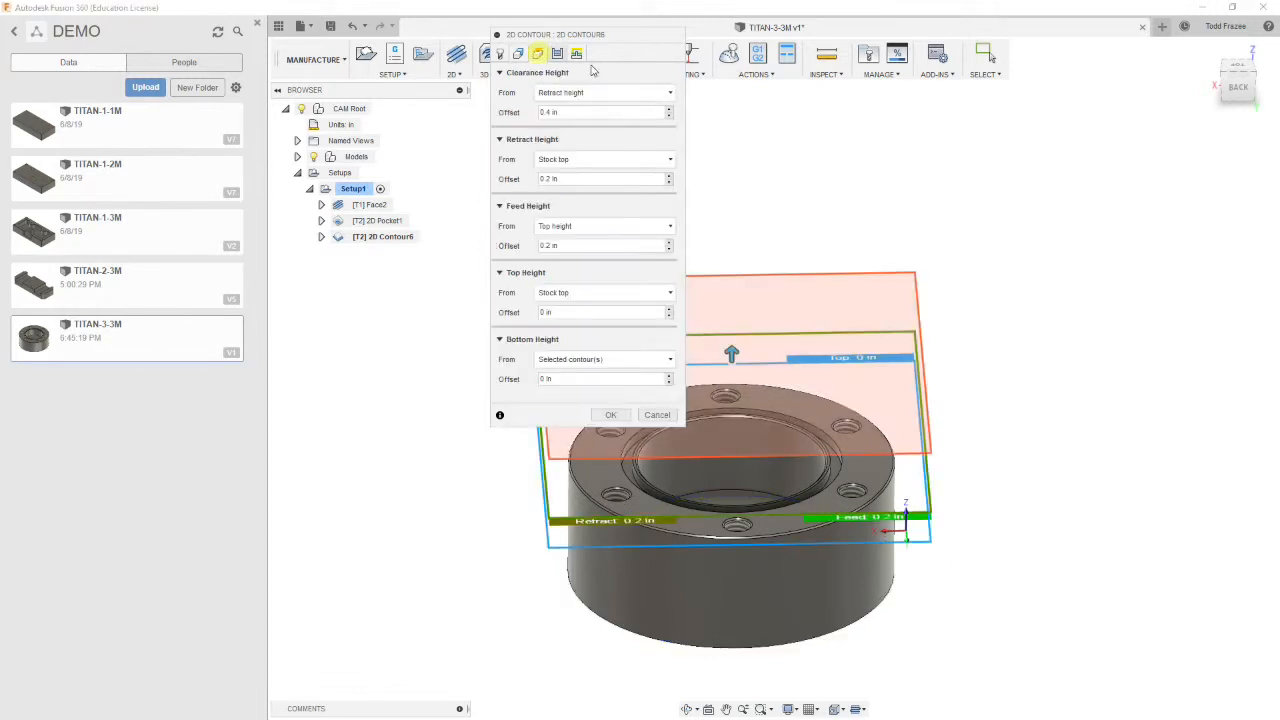
{"action": "left_click", "coordinate": [585, 161]}
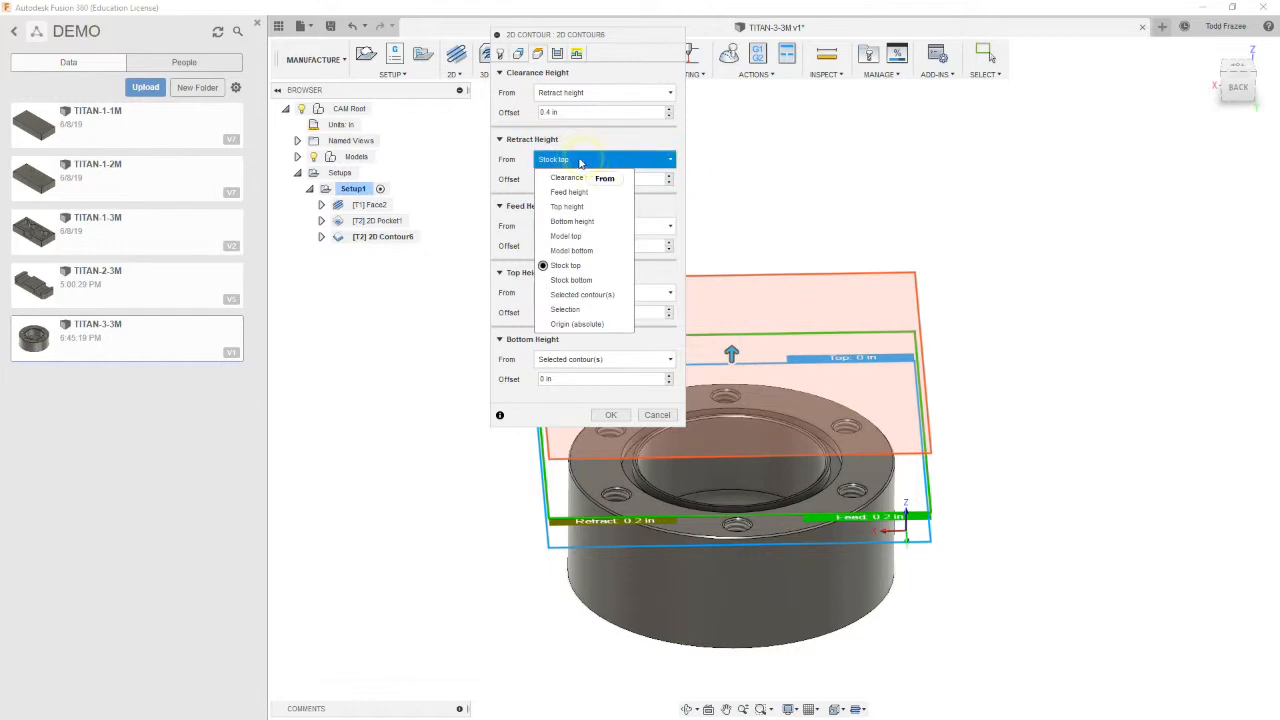
{"action": "left_click", "coordinate": [570, 236]}
{"action": "left_click", "coordinate": [600, 292]}
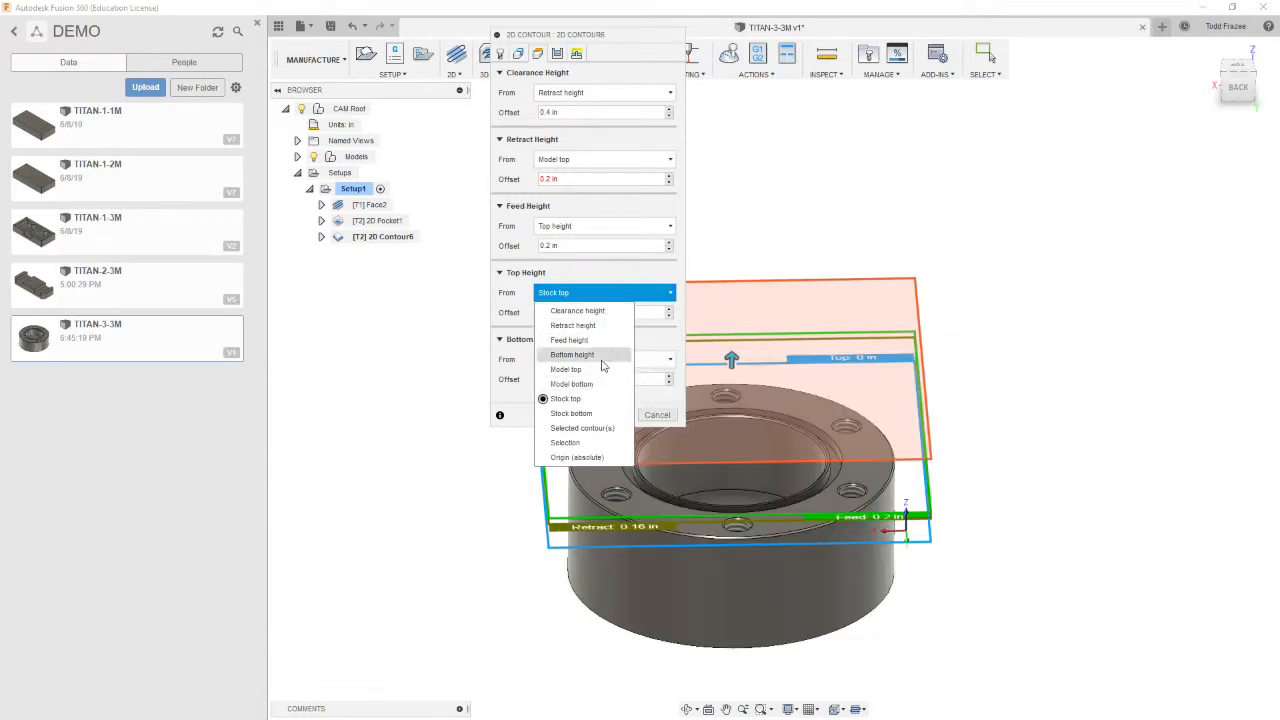
{"action": "left_click", "coordinate": [560, 369]}
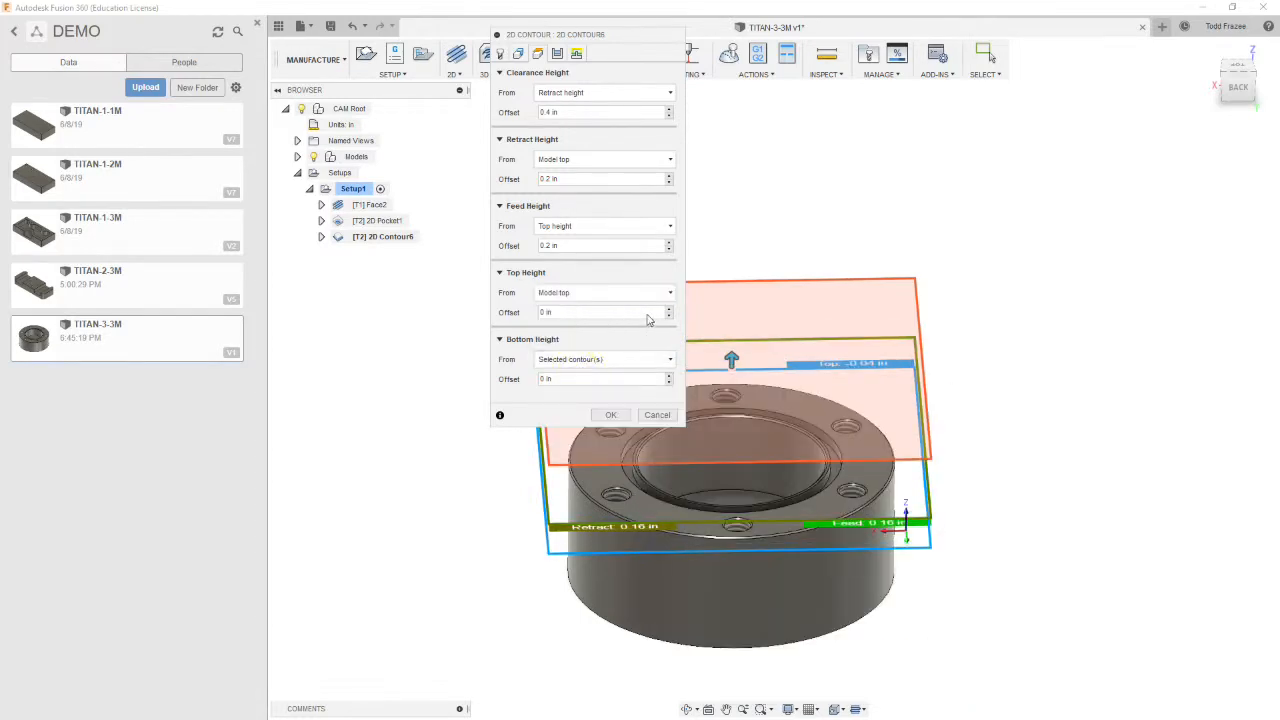
Set the contour's bottom height offset to -0.01 in
{"action": "left_click", "coordinate": [585, 379]}
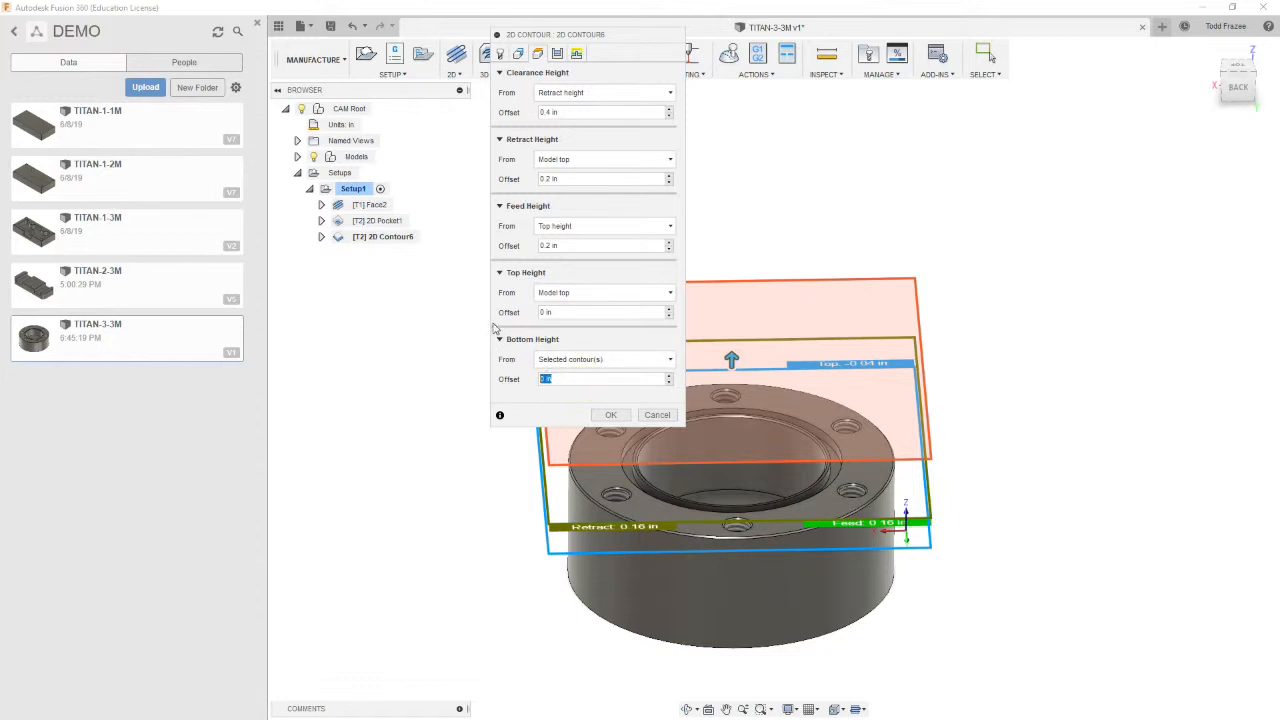
{"action": "type", "text": "-.01"}
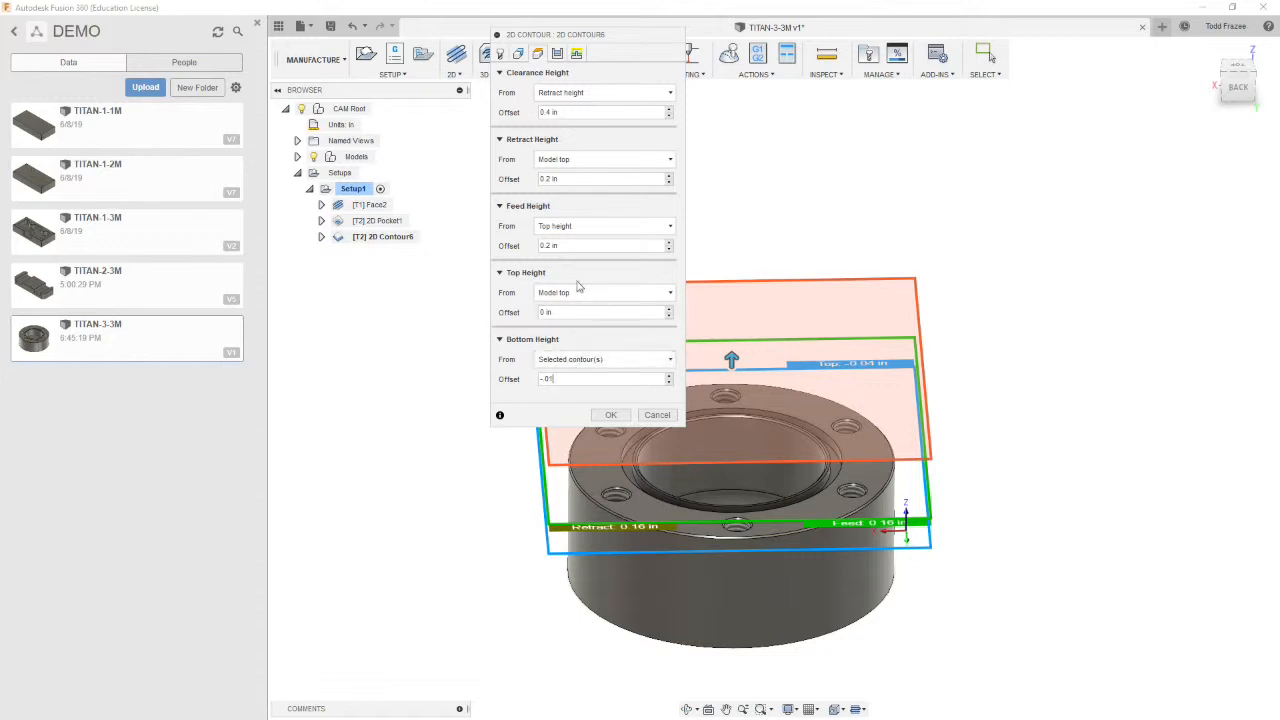
Set the contour's compensation type to Wear in the passes settings
{"action": "left_click", "coordinate": [557, 54]}
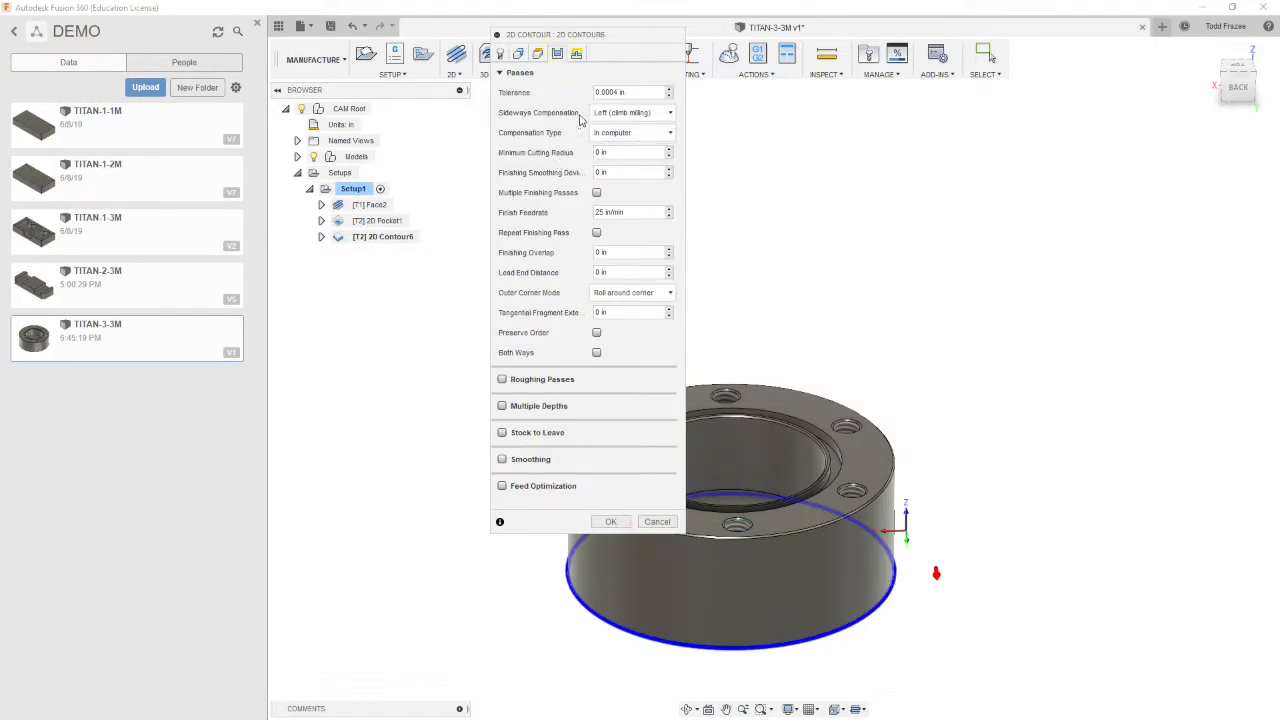
{"action": "left_click", "coordinate": [648, 132]}
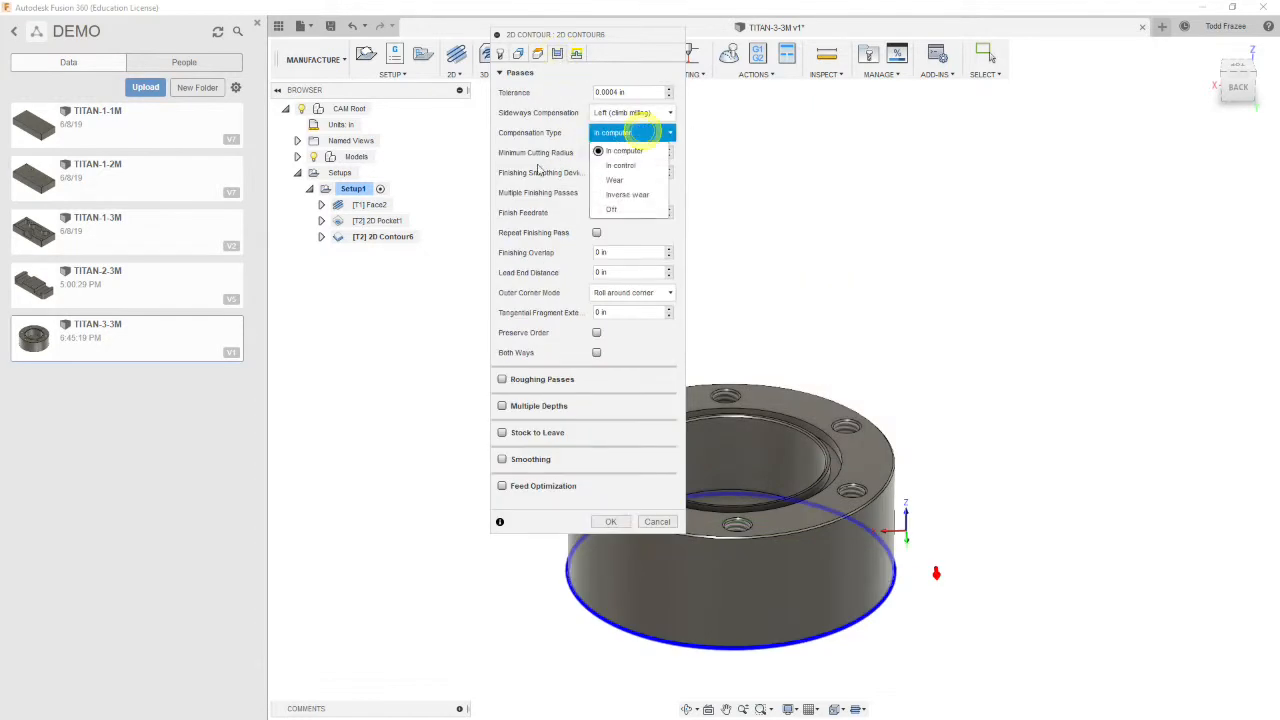
{"action": "left_click", "coordinate": [613, 181]}
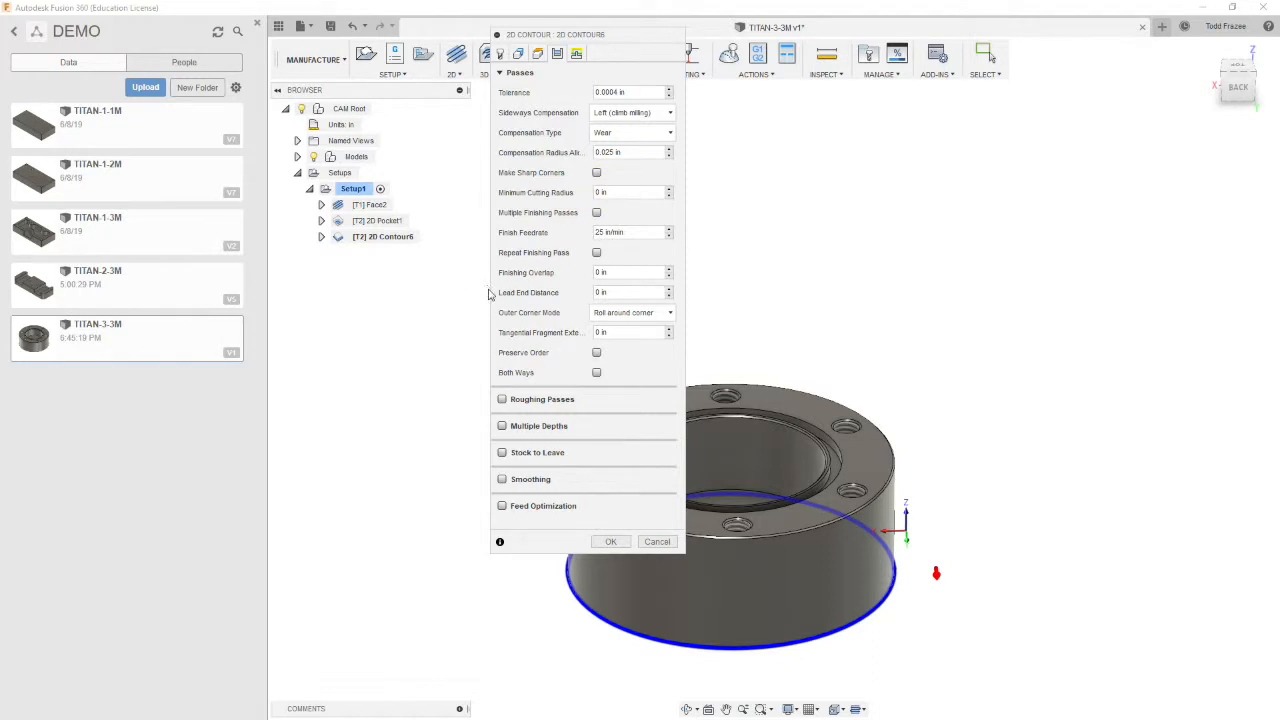
Enable roughing passes with a stepover of 0.01 and a maximum stepover of 0.4
{"action": "left_click", "coordinate": [502, 399]}
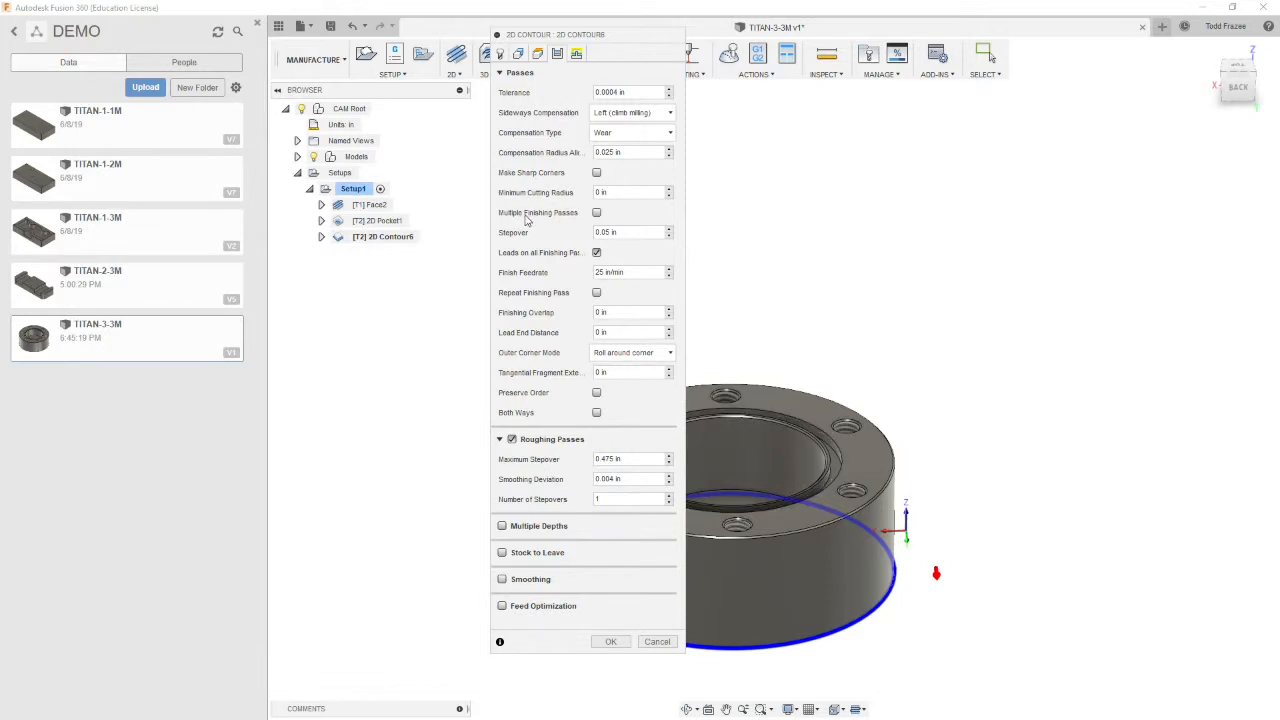
{"action": "left_click", "coordinate": [635, 232]}
{"action": "type", "text": ".01"}
{"action": "left_click", "coordinate": [640, 459]}
{"action": "key", "text": "BackSpace"}
{"action": "type", "text": ".4"}
{"action": "left_click", "coordinate": [610, 479]}
Enable multiple depths with a 0.5 maximum roughing stepdown, finishing only at final depth and using even stepdowns
{"action": "left_click", "coordinate": [502, 526]}
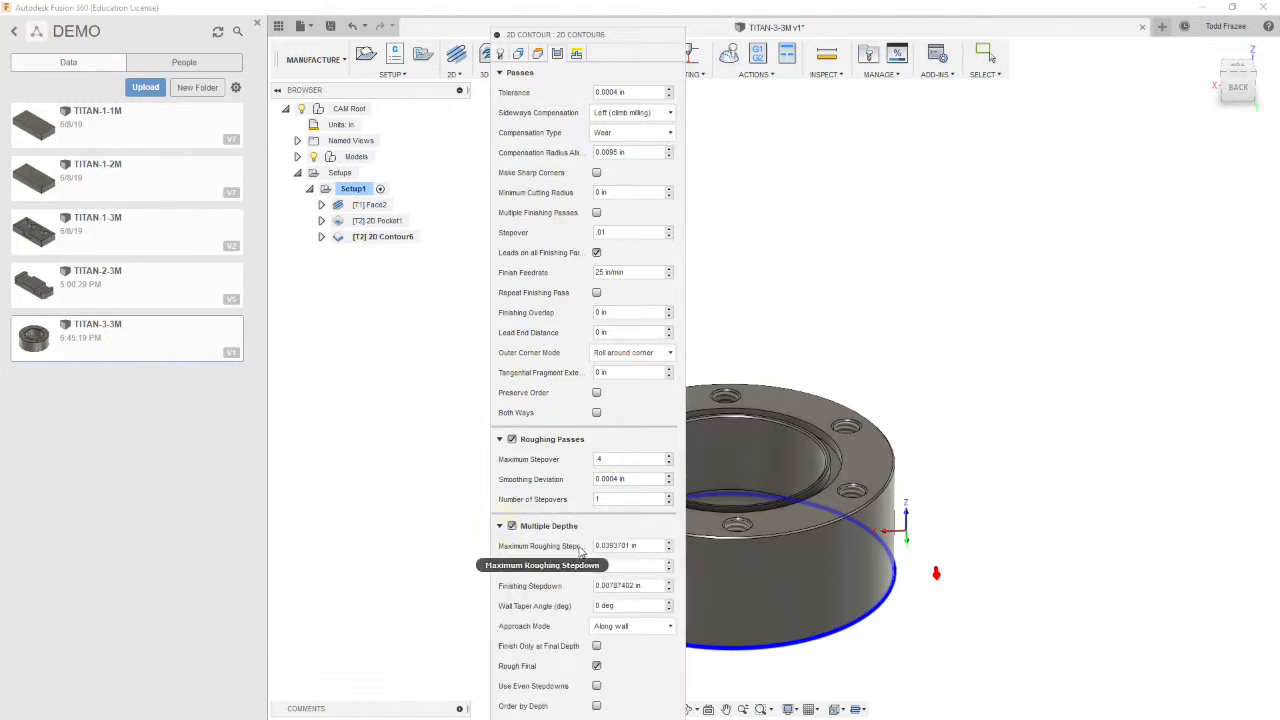
{"action": "left_click", "coordinate": [638, 545]}
{"action": "key", "text": "BackSpace"}
{"action": "type", "text": ".5"}
{"action": "key", "text": "Tab"}
{"action": "type", "text": "1"}
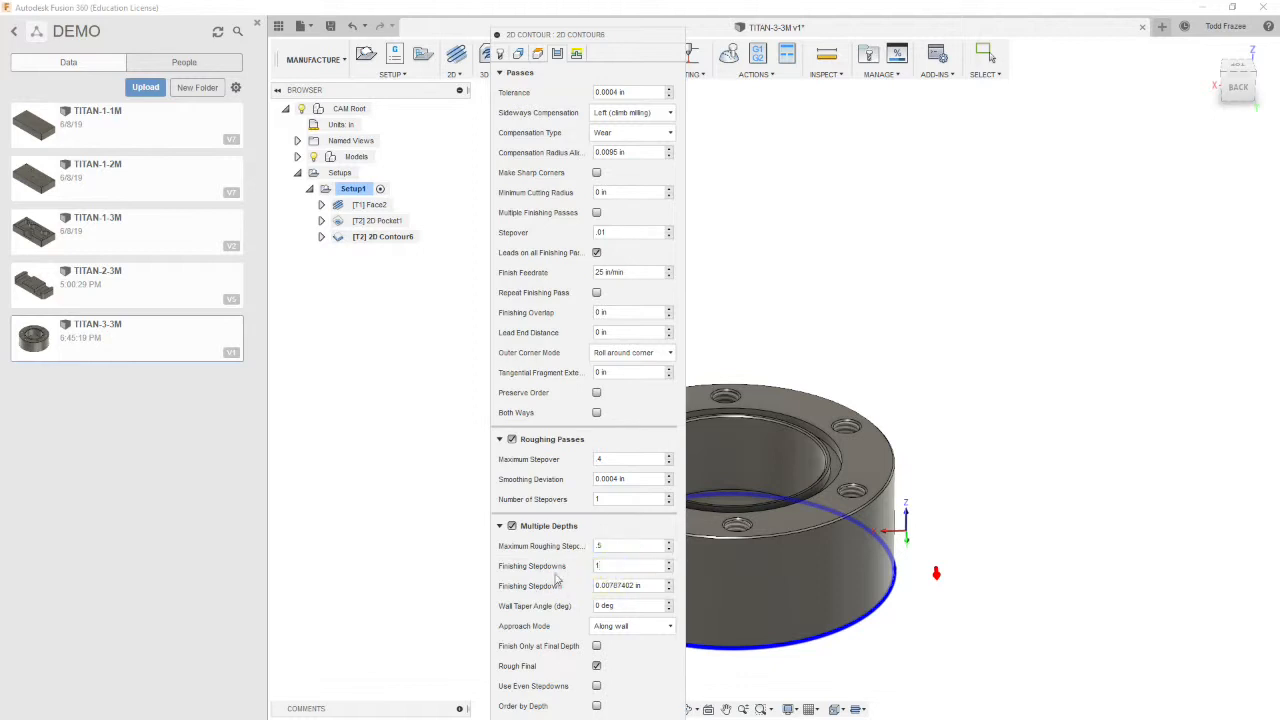
{"action": "key", "text": "Tab"}
{"action": "key", "text": "shift+Tab"}
{"action": "left_click", "coordinate": [596, 646]}
{"action": "left_click", "coordinate": [596, 686]}
Enable smoothing for the contour toolpath
{"action": "left_click", "coordinate": [500, 441]}
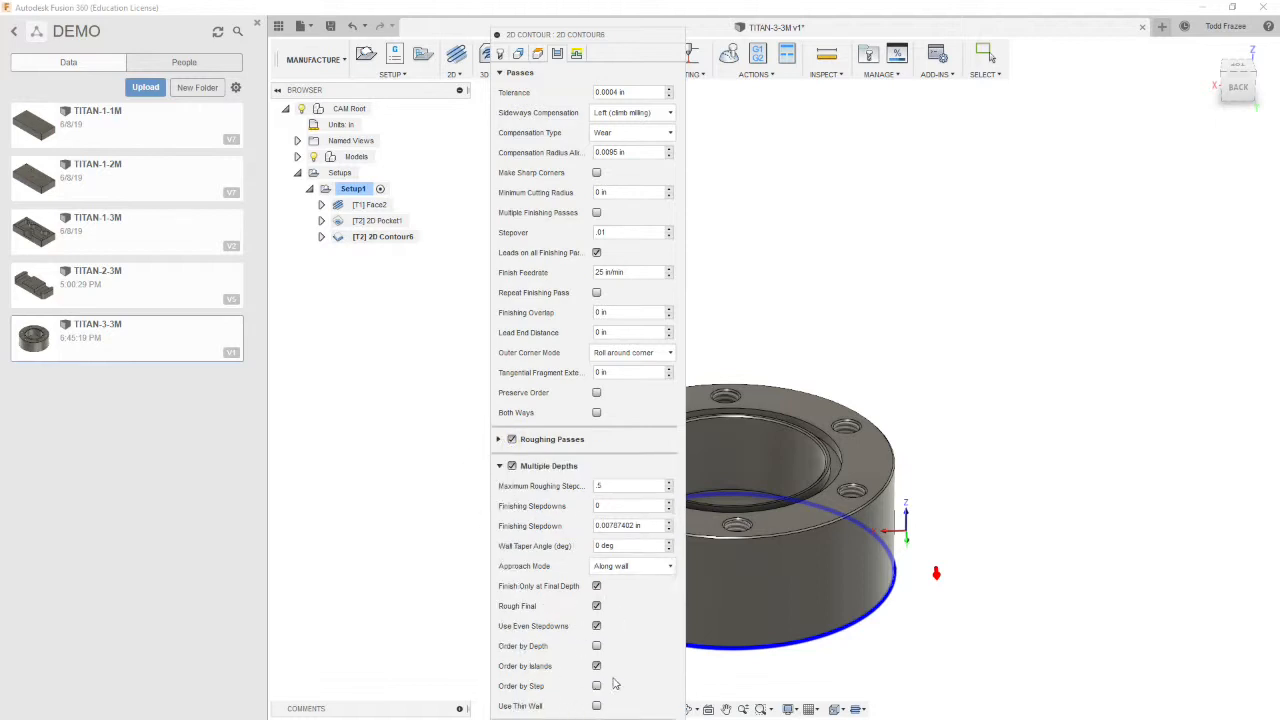
{"action": "left_click", "coordinate": [499, 467]}
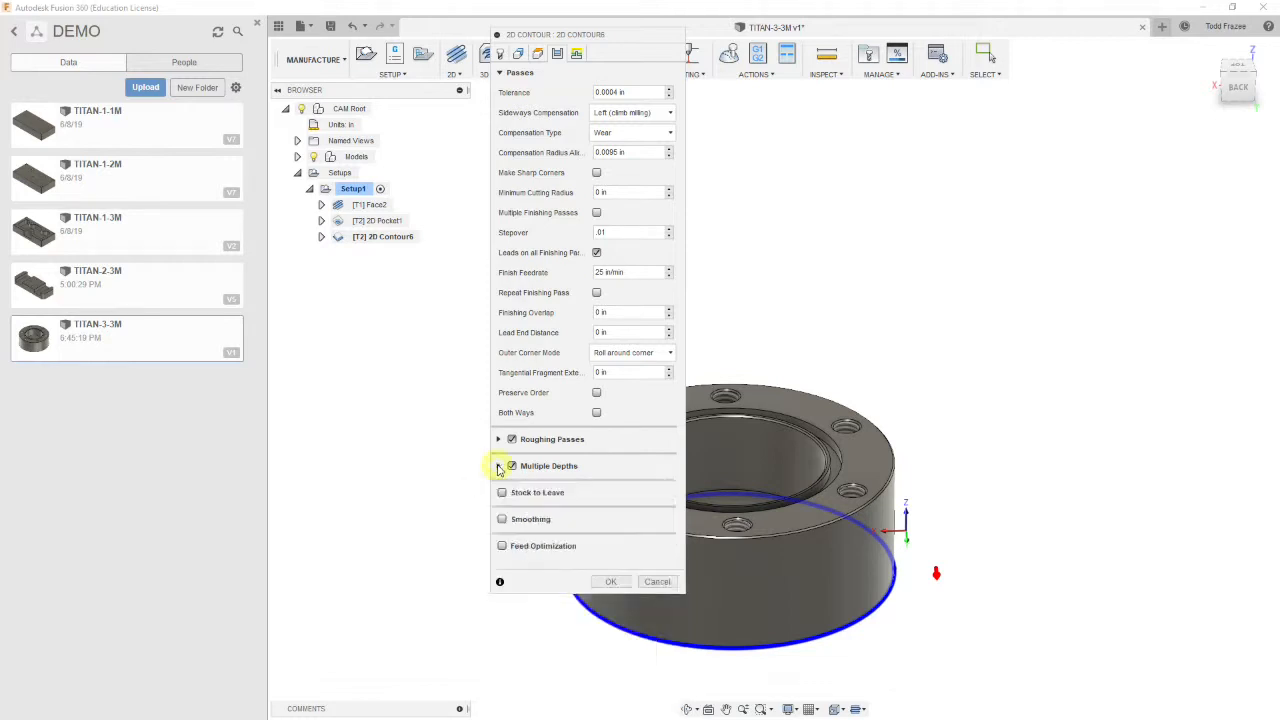
{"action": "left_click", "coordinate": [502, 519]}
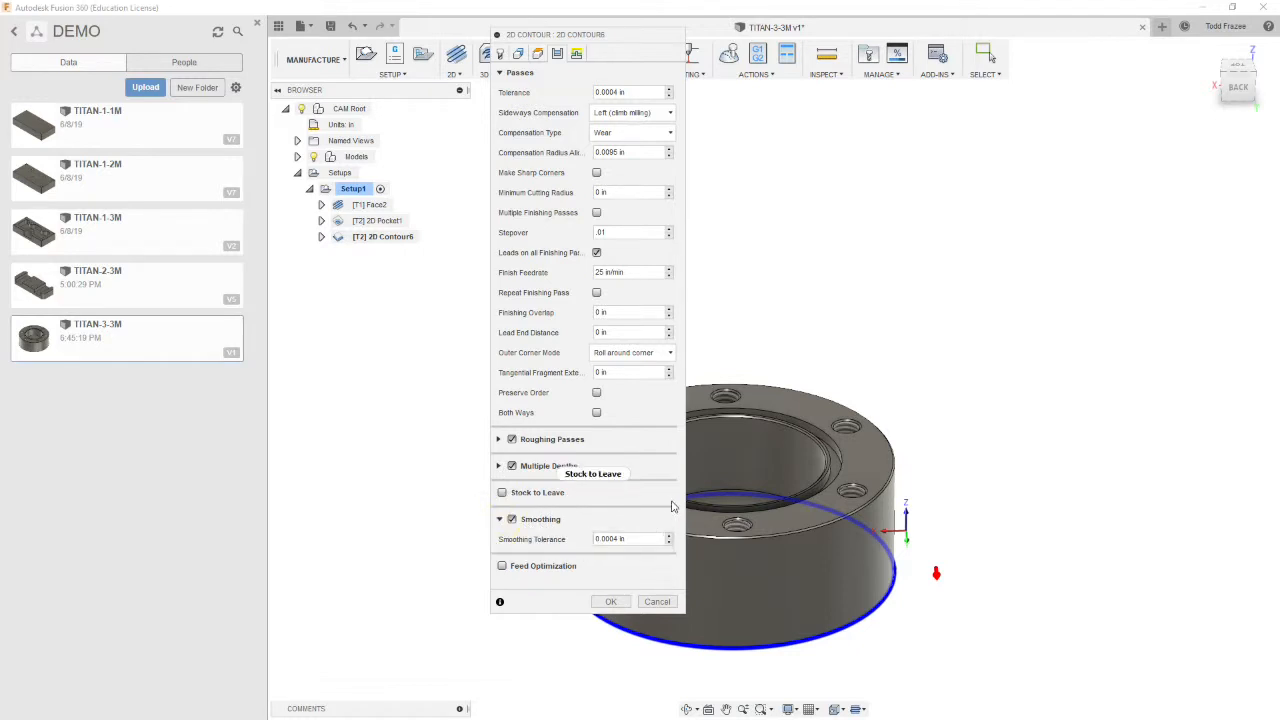
Set the linear lead-in distance to 0.1 in and the vertical lead-in radius to 0
{"action": "left_click", "coordinate": [576, 54]}
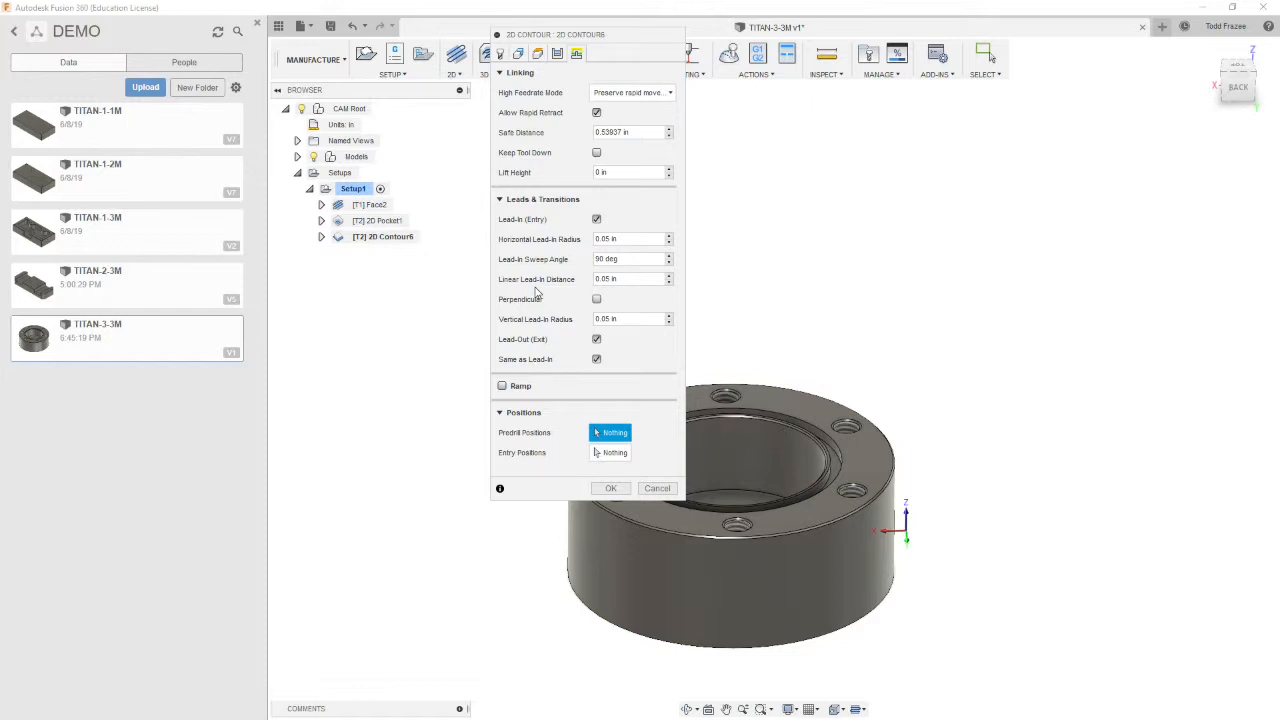
{"action": "left_click", "coordinate": [615, 280]}
{"action": "key", "text": "BackSpace"}
{"action": "type", "text": "1"}
{"action": "left_click", "coordinate": [635, 319]}
{"action": "type", "text": "0"}
Pick an entry position on the part's bottom outer edge and confirm the 2D Contour operation
{"action": "middle_click_drag", "start_coordinate": [773, 347], "coordinate": [637, 323], "text": "shift"}
{"action": "scroll", "coordinate": [694, 314], "scroll_direction": "down", "scroll_amount": 4}
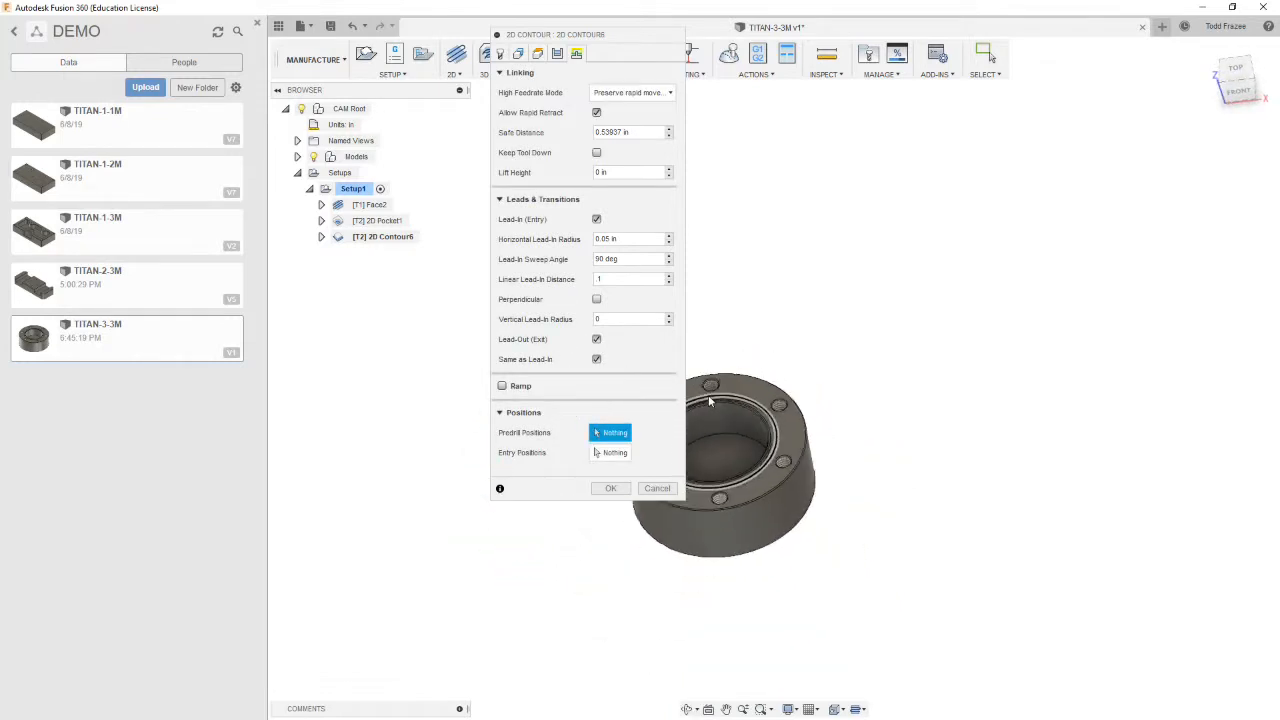
{"action": "left_click_drag", "start_coordinate": [641, 35], "coordinate": [1119, 157]}
{"action": "middle_click_drag", "start_coordinate": [815, 477], "coordinate": [745, 466], "text": "shift"}
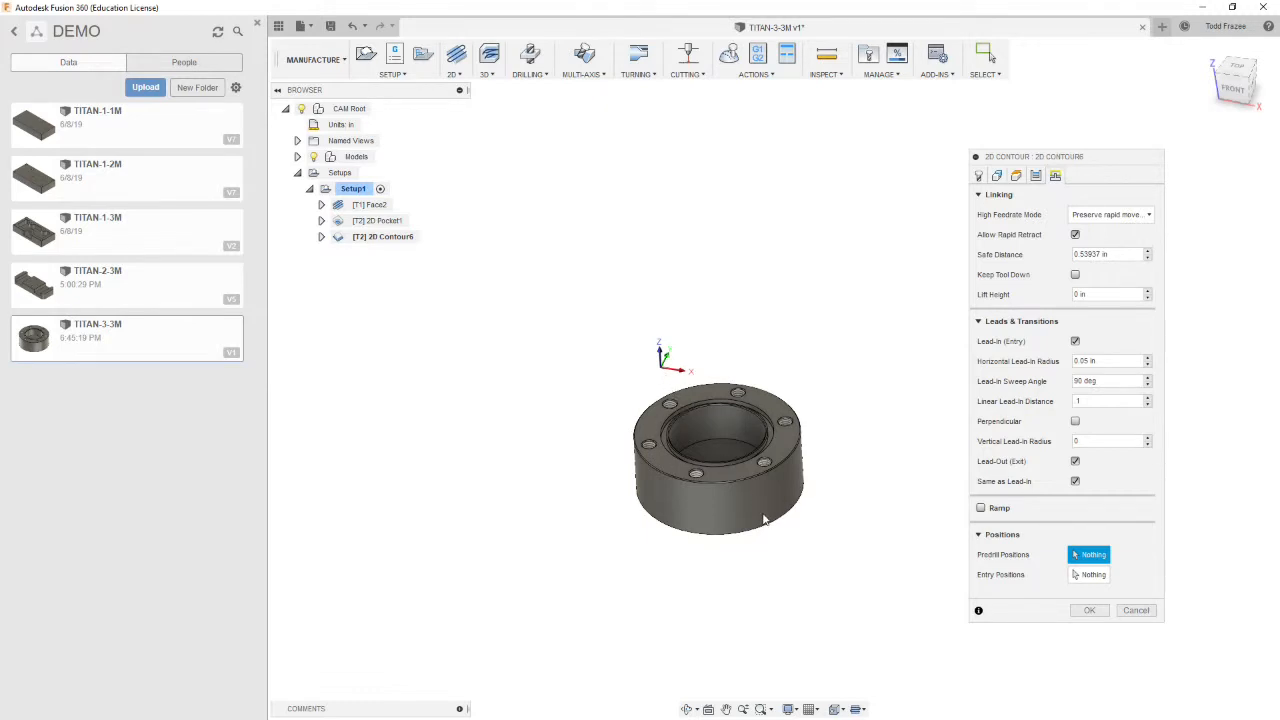
{"action": "scroll", "coordinate": [837, 517], "scroll_direction": "up", "scroll_amount": 2}
{"action": "scroll", "coordinate": [818, 520], "scroll_direction": "up", "scroll_amount": 3}
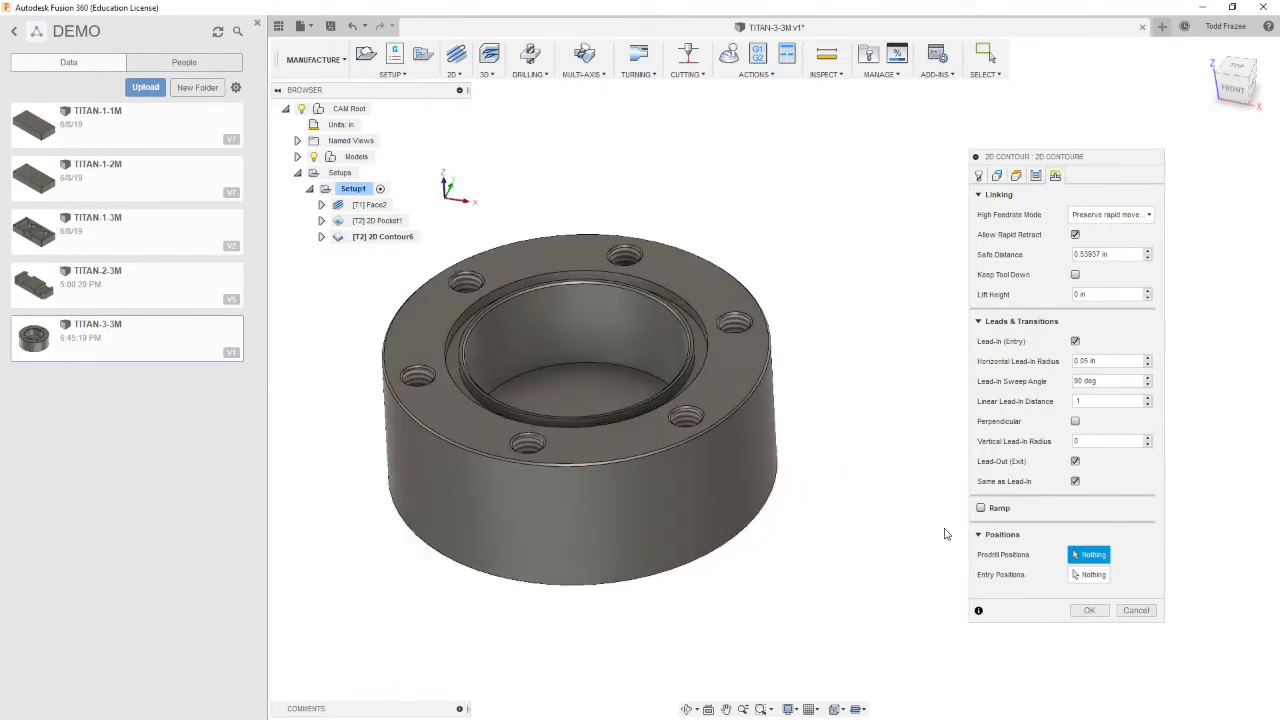
{"action": "left_click", "coordinate": [1078, 576]}
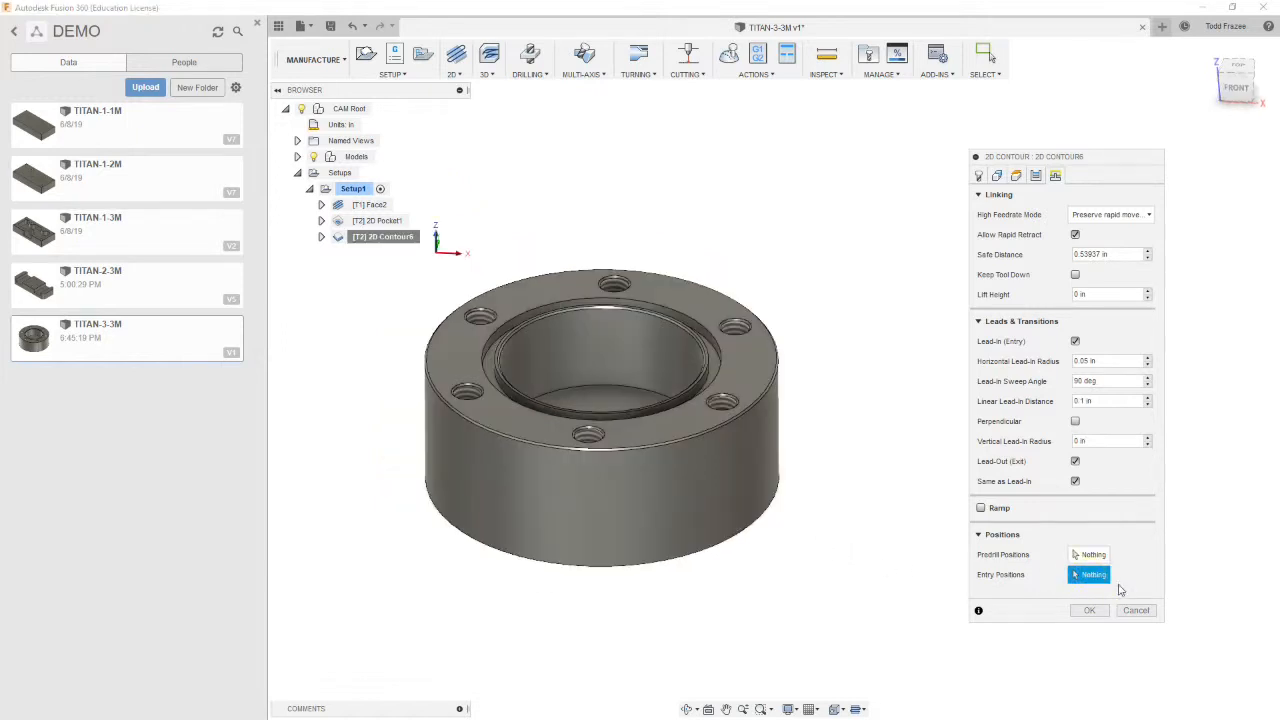
{"action": "middle_click_drag", "start_coordinate": [685, 570], "coordinate": [721, 588], "text": "shift"}
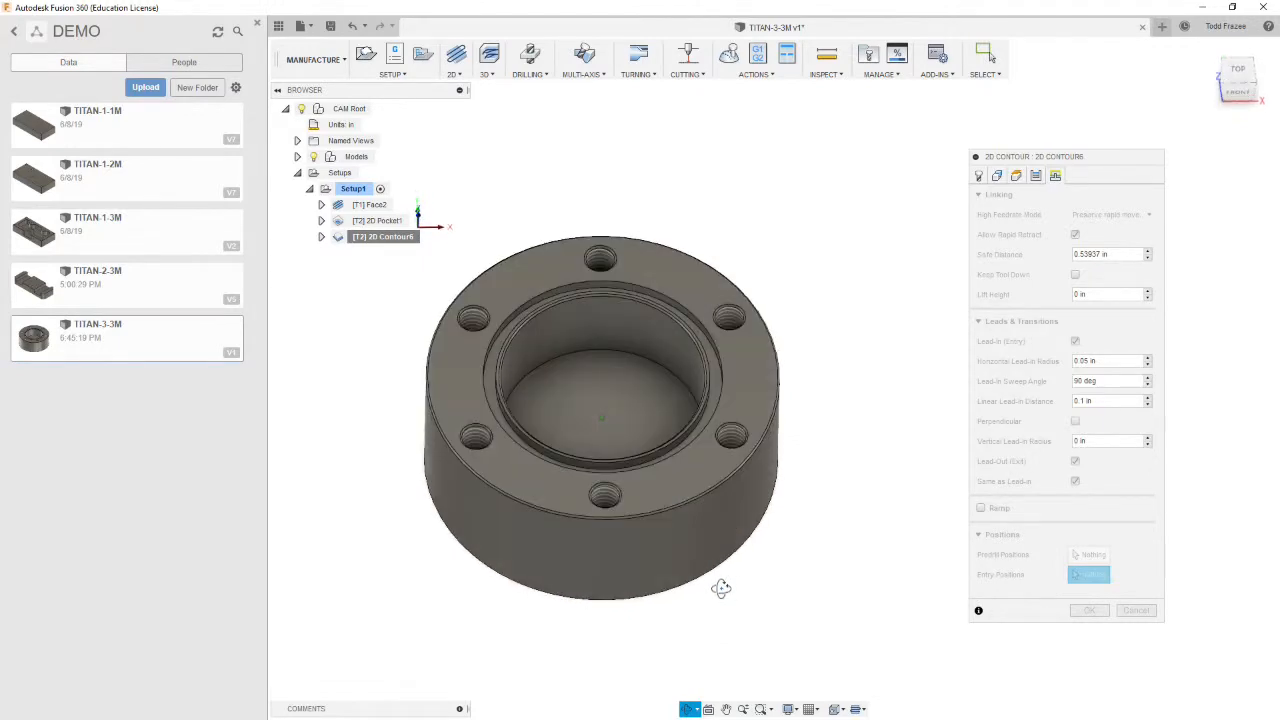
{"action": "left_click", "coordinate": [1242, 74]}
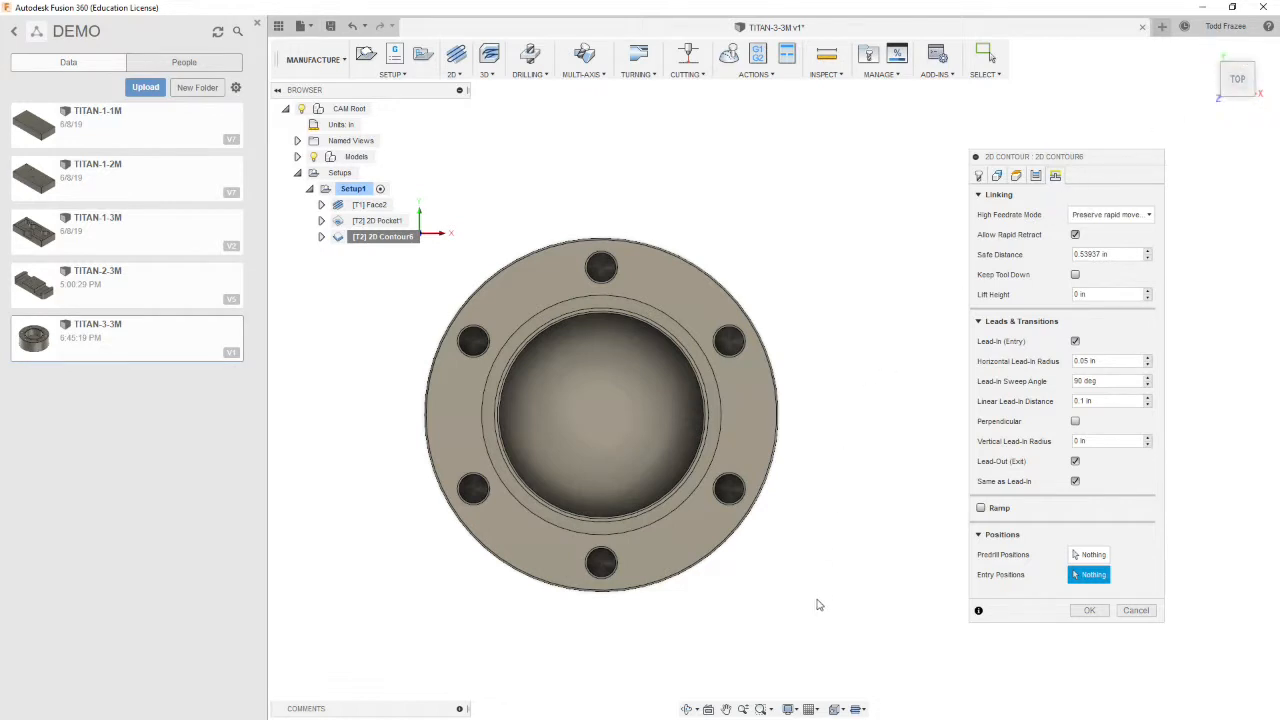
{"action": "middle_click_drag", "start_coordinate": [818, 600], "coordinate": [812, 547], "text": "shift"}
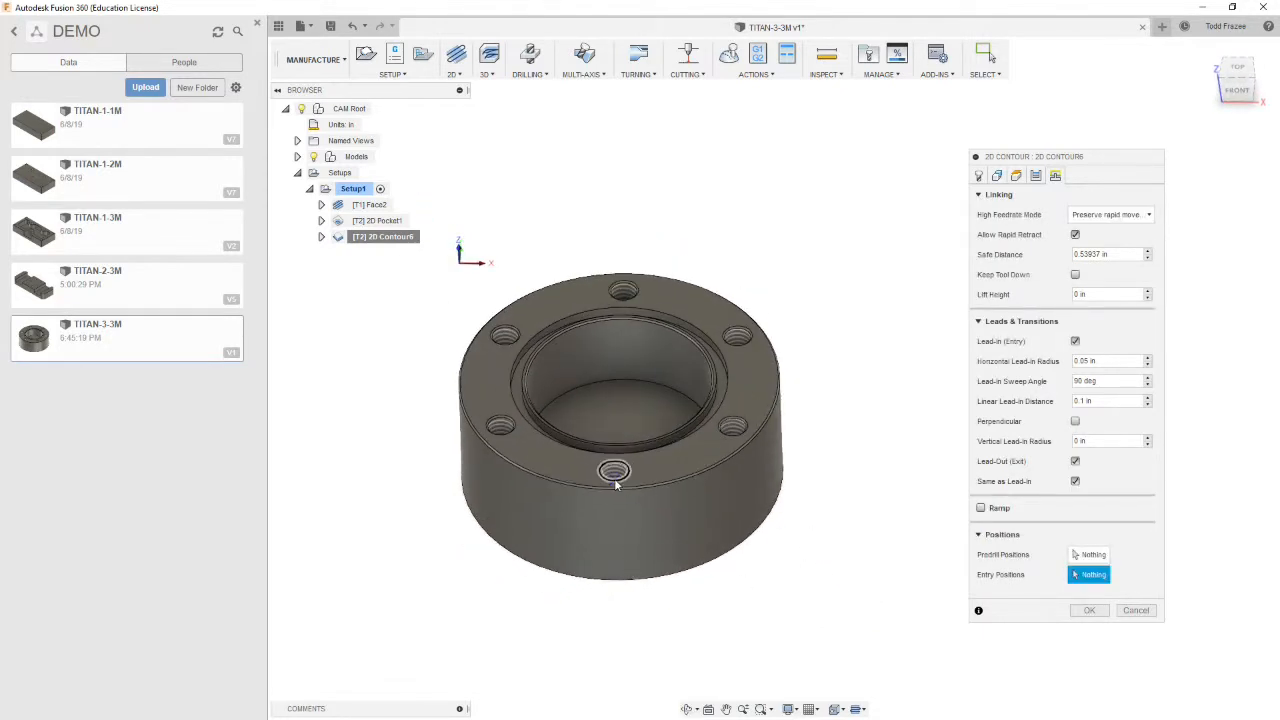
{"action": "left_click", "coordinate": [628, 581]}
{"action": "left_click", "coordinate": [1090, 611]}
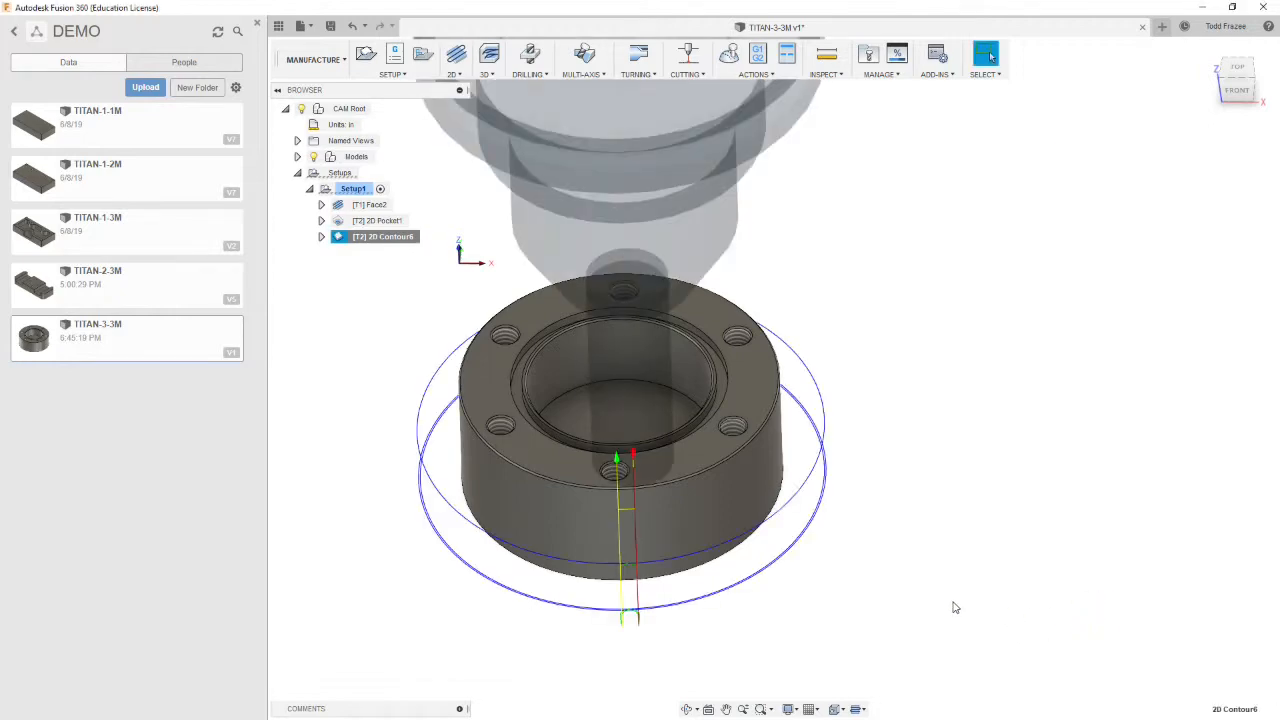
Inspect the generated contour toolpath around the part at different zoom levels
{"action": "middle_click_drag", "start_coordinate": [814, 606], "coordinate": [728, 612], "text": "shift"}
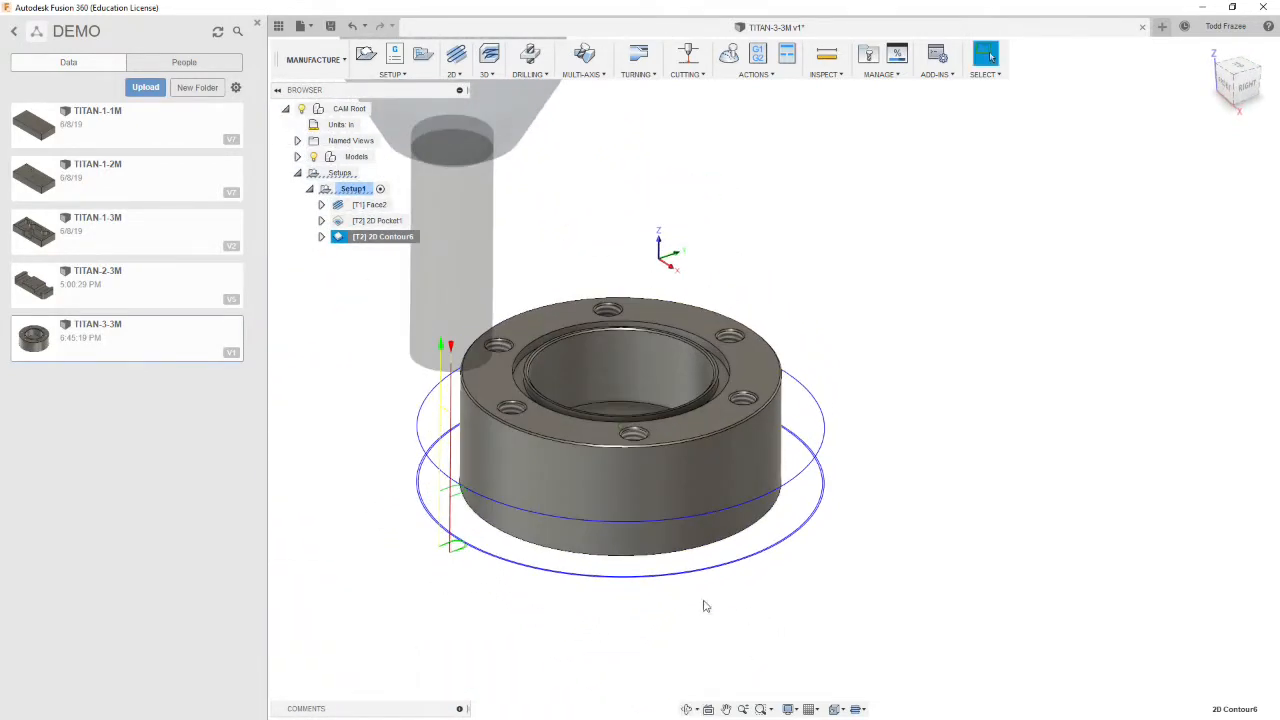
{"action": "scroll", "coordinate": [558, 558], "scroll_direction": "down", "scroll_amount": 5}
{"action": "scroll", "coordinate": [526, 306], "scroll_direction": "up", "scroll_amount": 3}
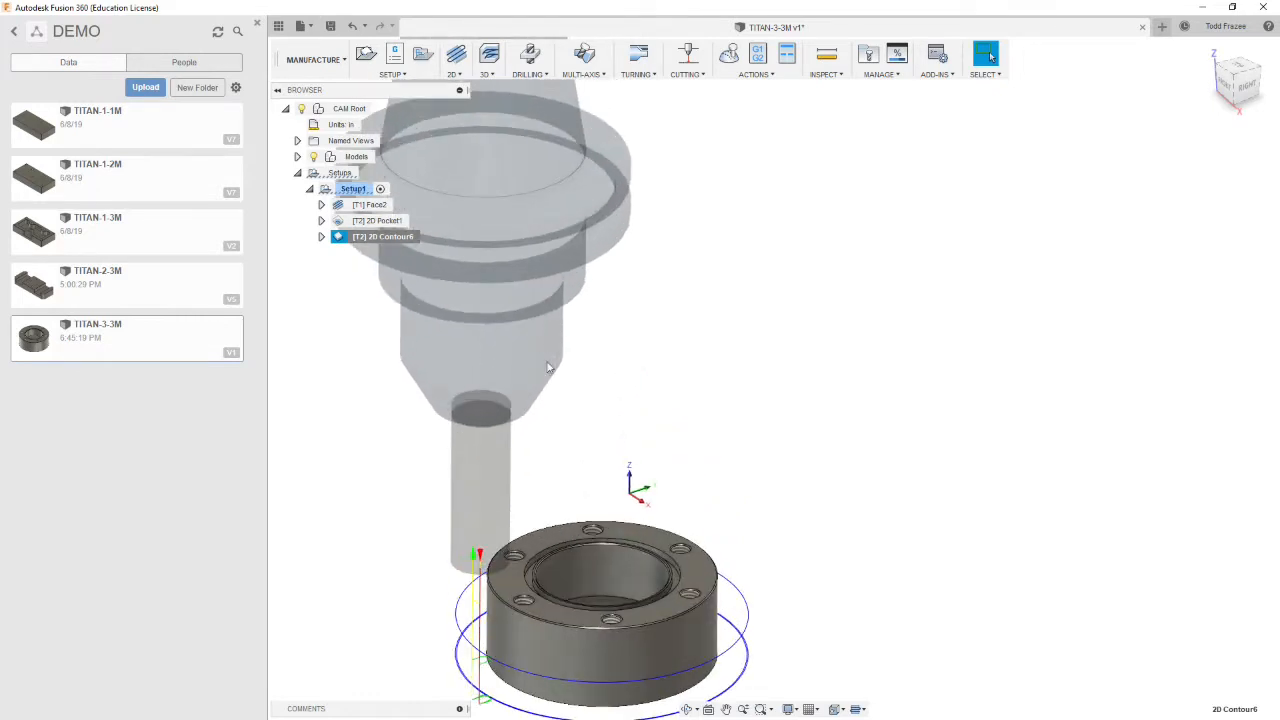
{"action": "scroll", "coordinate": [569, 477], "scroll_direction": "down", "scroll_amount": 3}
{"action": "scroll", "coordinate": [563, 640], "scroll_direction": "up", "scroll_amount": 2}
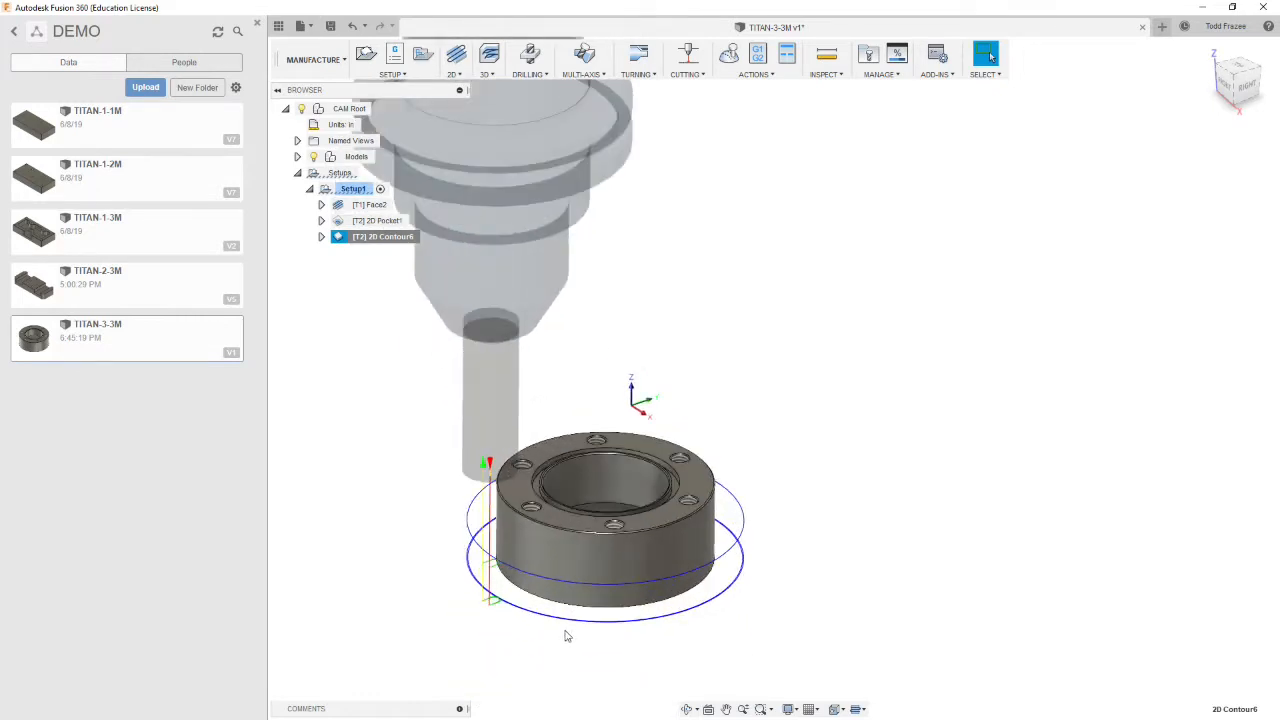
{"action": "scroll", "coordinate": [558, 636], "scroll_direction": "down", "scroll_amount": 1}
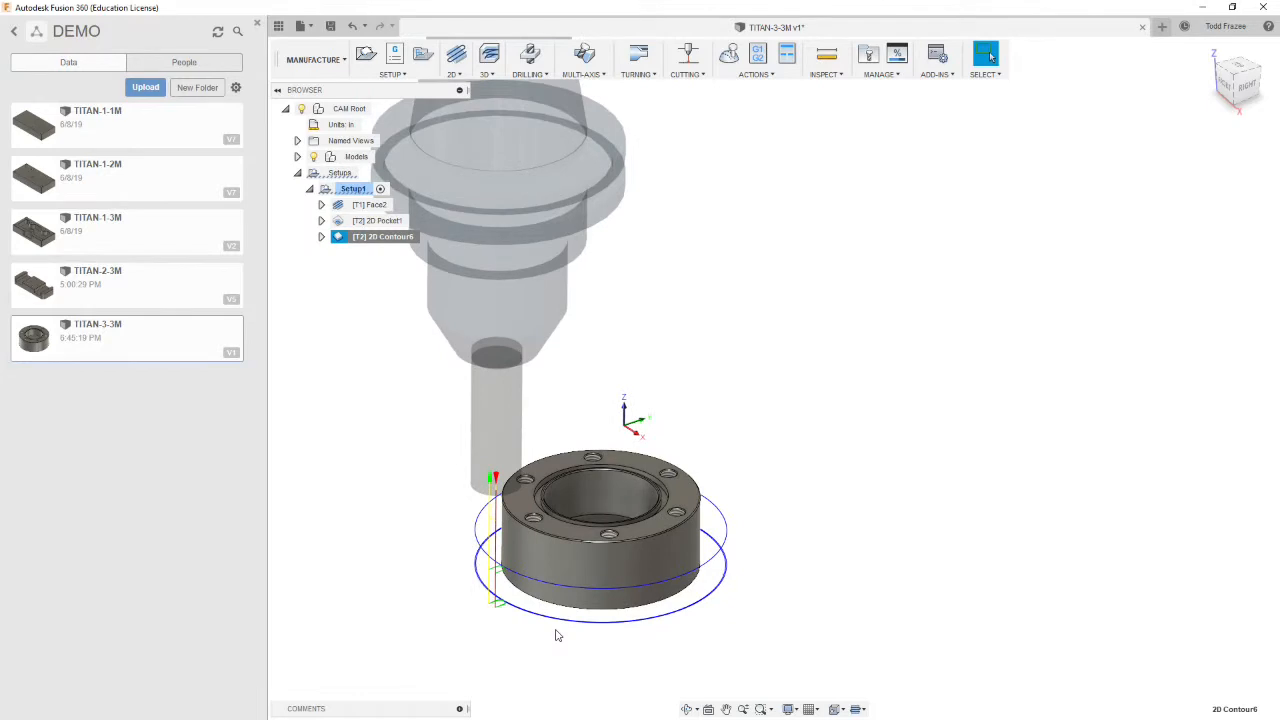
{"action": "scroll", "coordinate": [420, 586], "scroll_direction": "up", "scroll_amount": 3}
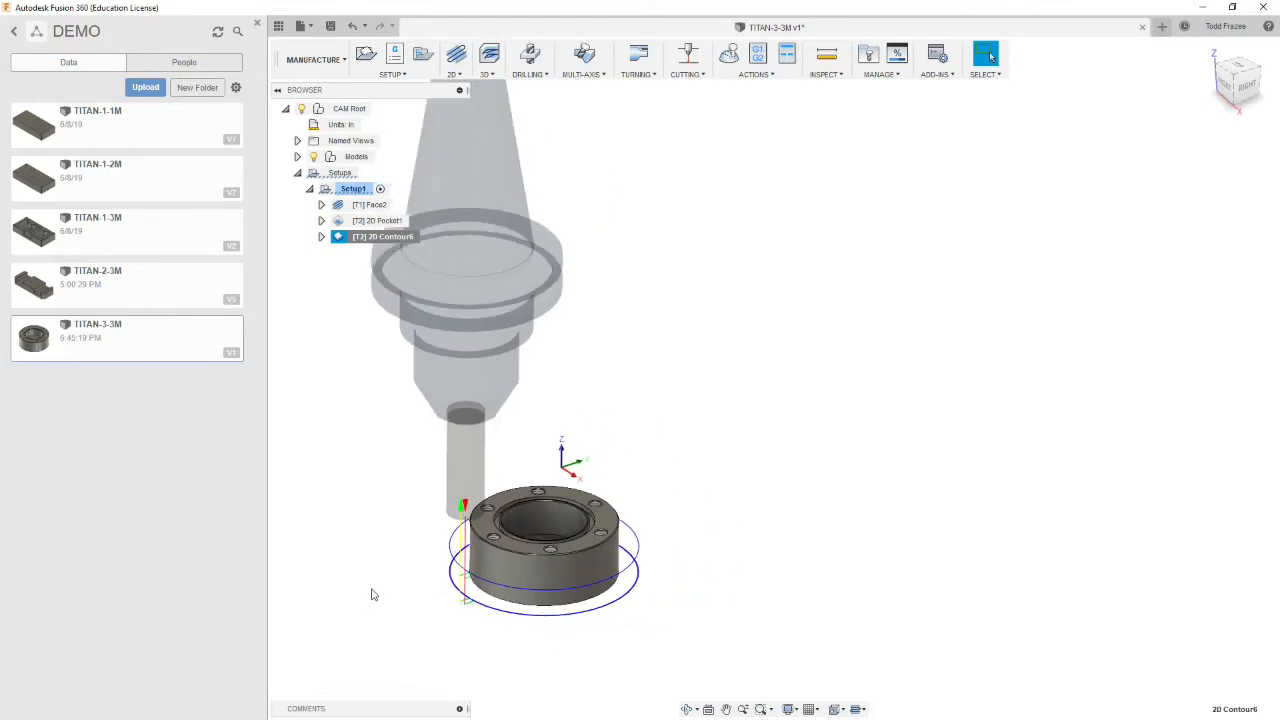
{"action": "scroll", "coordinate": [447, 595], "scroll_direction": "up", "scroll_amount": 1}
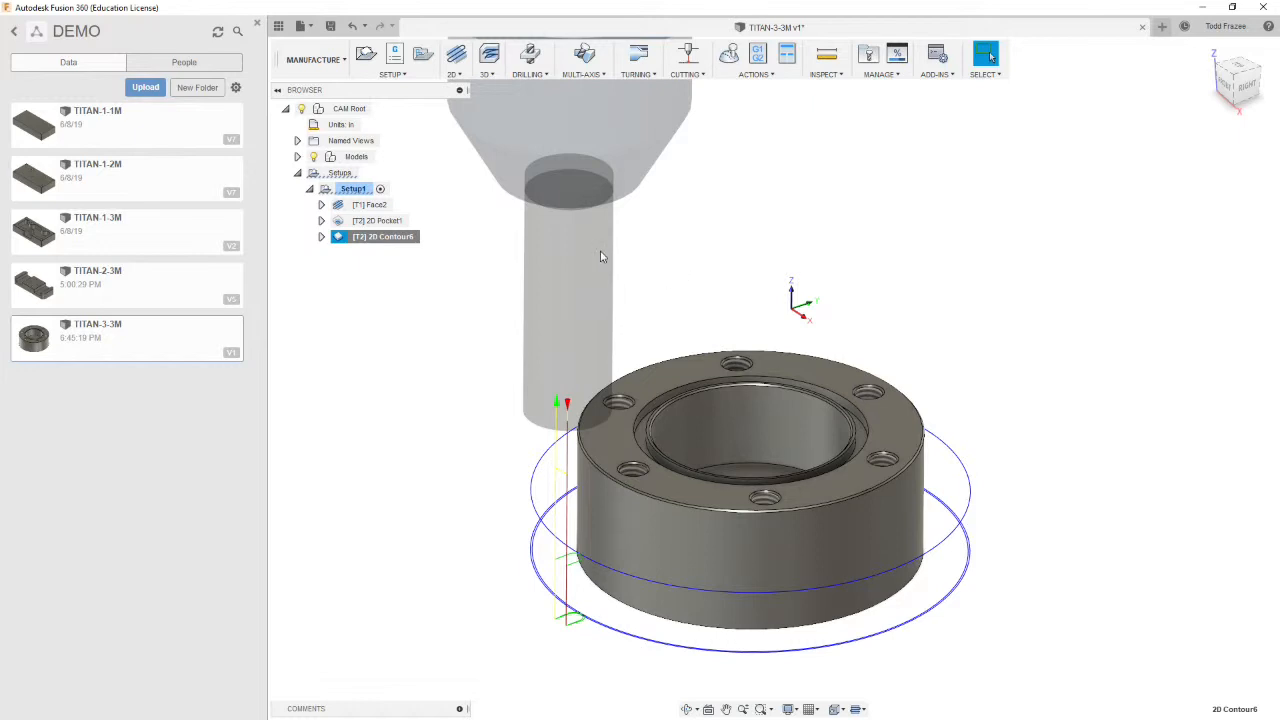
Start a 2D Chamfer operation using the 15 - Ø1/4" 45° chamfer mill from the TITAN_BUILDING_BLOCKS_TOOLS library
{"action": "left_click", "coordinate": [456, 76]}
{"action": "left_click", "coordinate": [475, 251]}
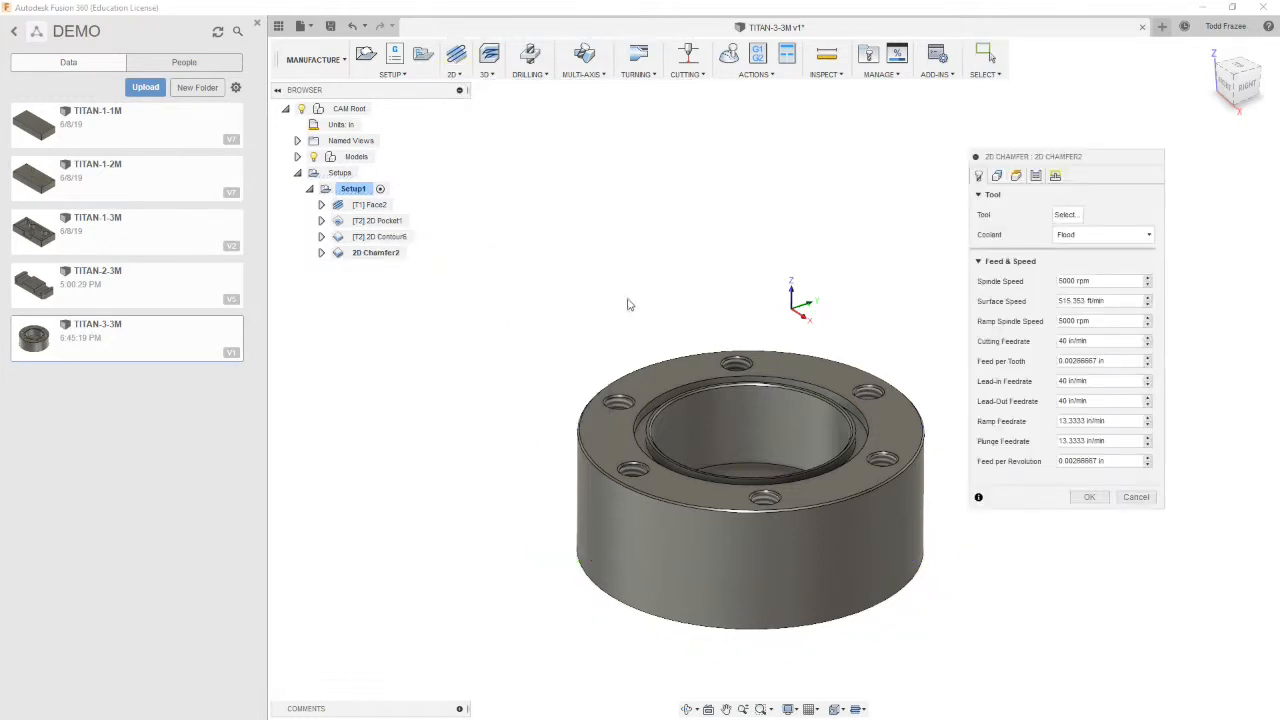
{"action": "left_click", "coordinate": [1066, 215]}
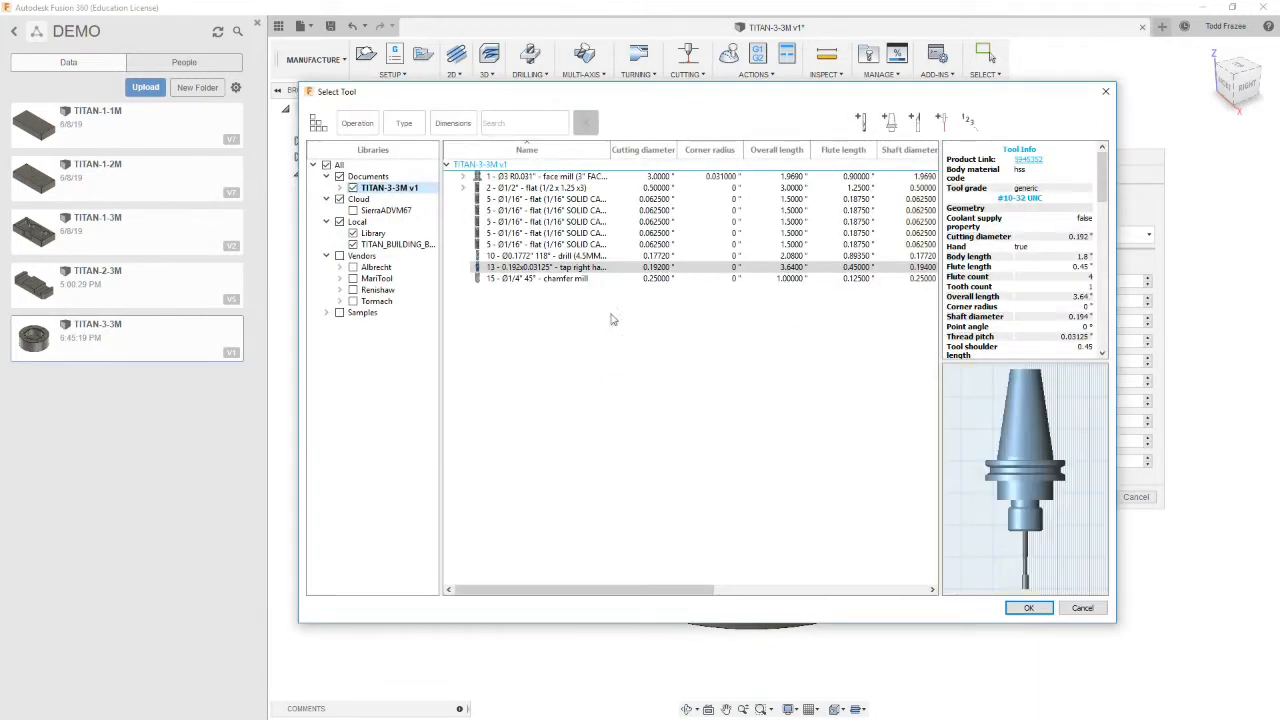
{"action": "left_click", "coordinate": [385, 245]}
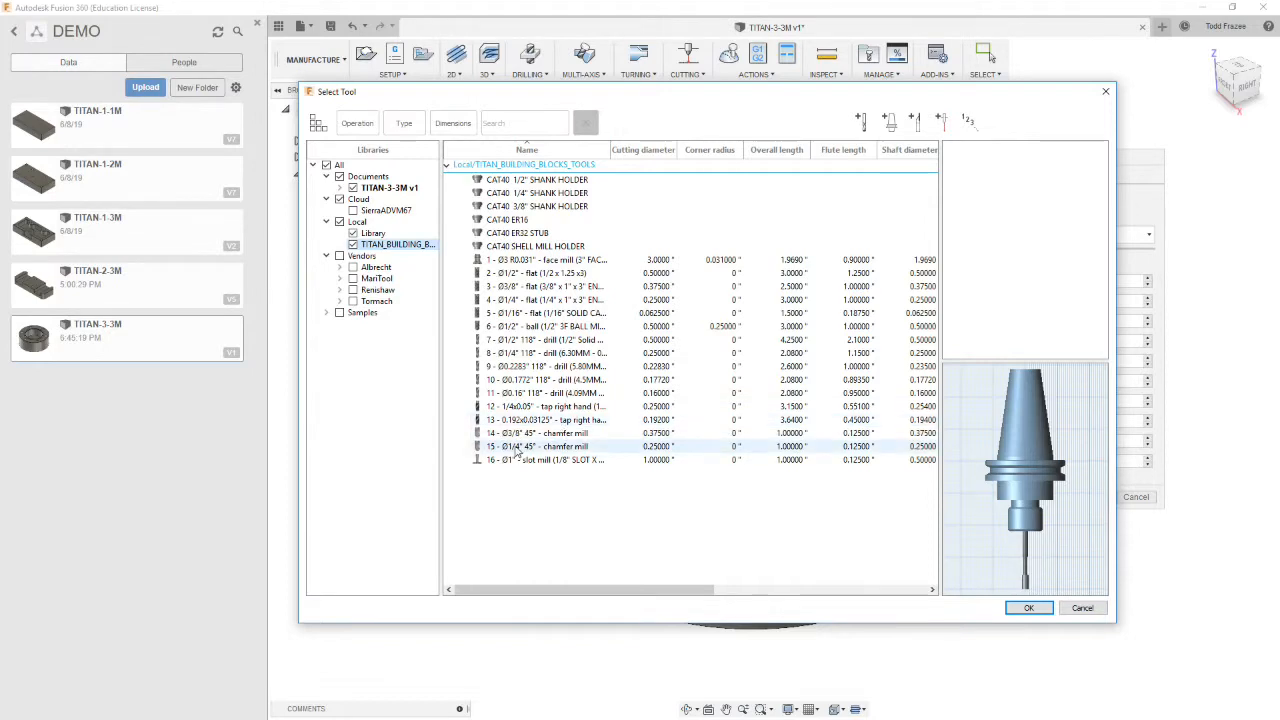
{"action": "double_click", "coordinate": [540, 445]}
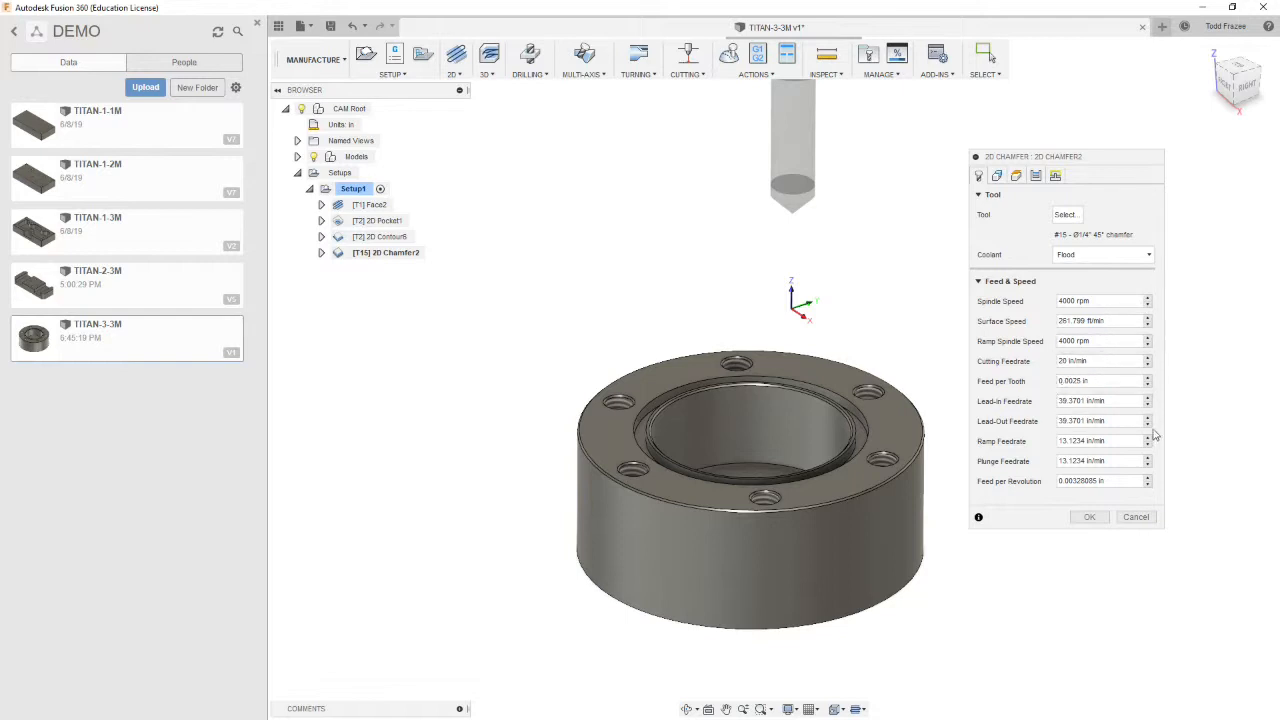
Set the chamfer's lead-in and lead-out feedrates to 20 and its ramp and plunge feedrates to 10
{"action": "double_click", "coordinate": [1090, 401]}
{"action": "type", "text": "20"}
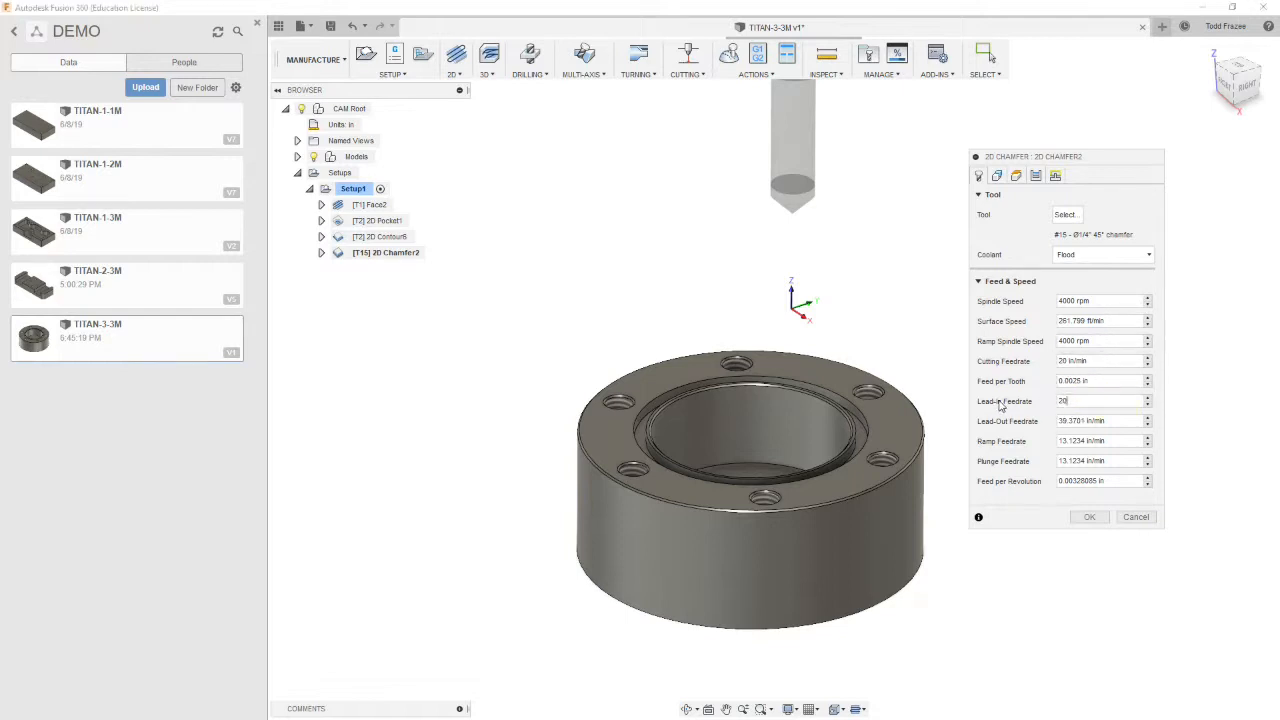
{"action": "double_click", "coordinate": [1124, 421]}
{"action": "type", "text": "20"}
{"action": "double_click", "coordinate": [1110, 441]}
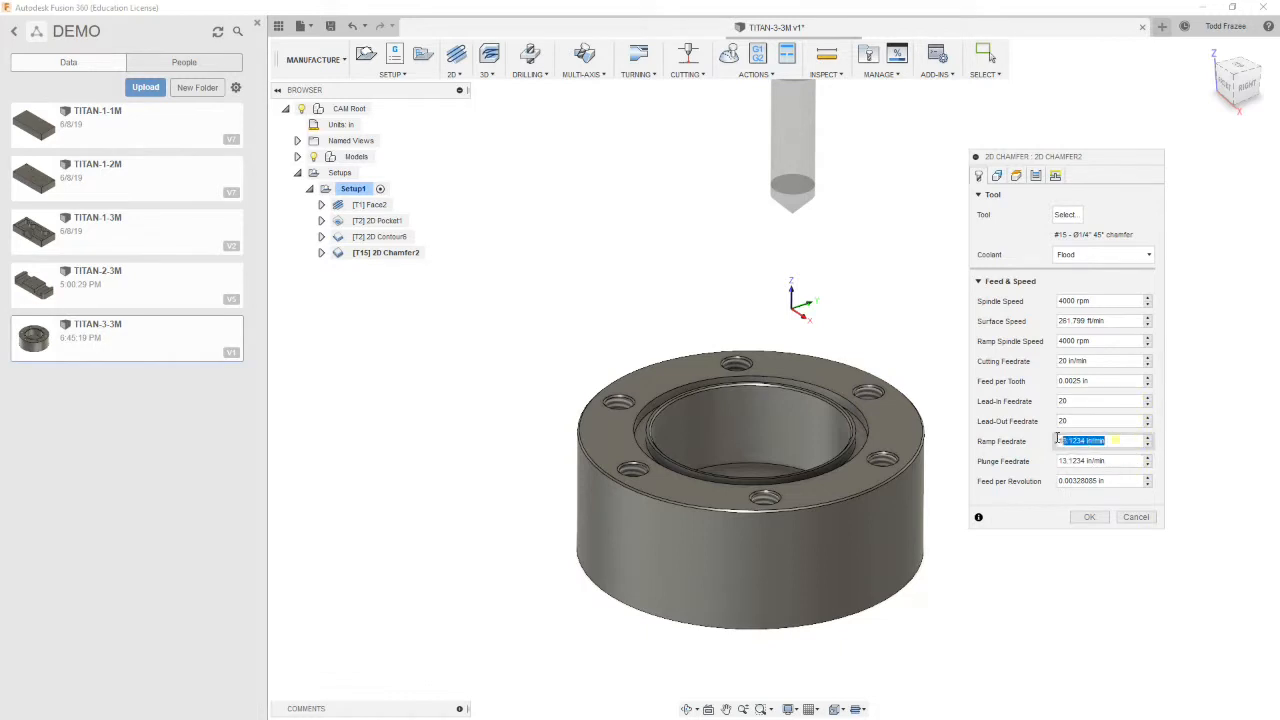
{"action": "type", "text": "10"}
{"action": "double_click", "coordinate": [1095, 461]}
{"action": "type", "text": "10"}
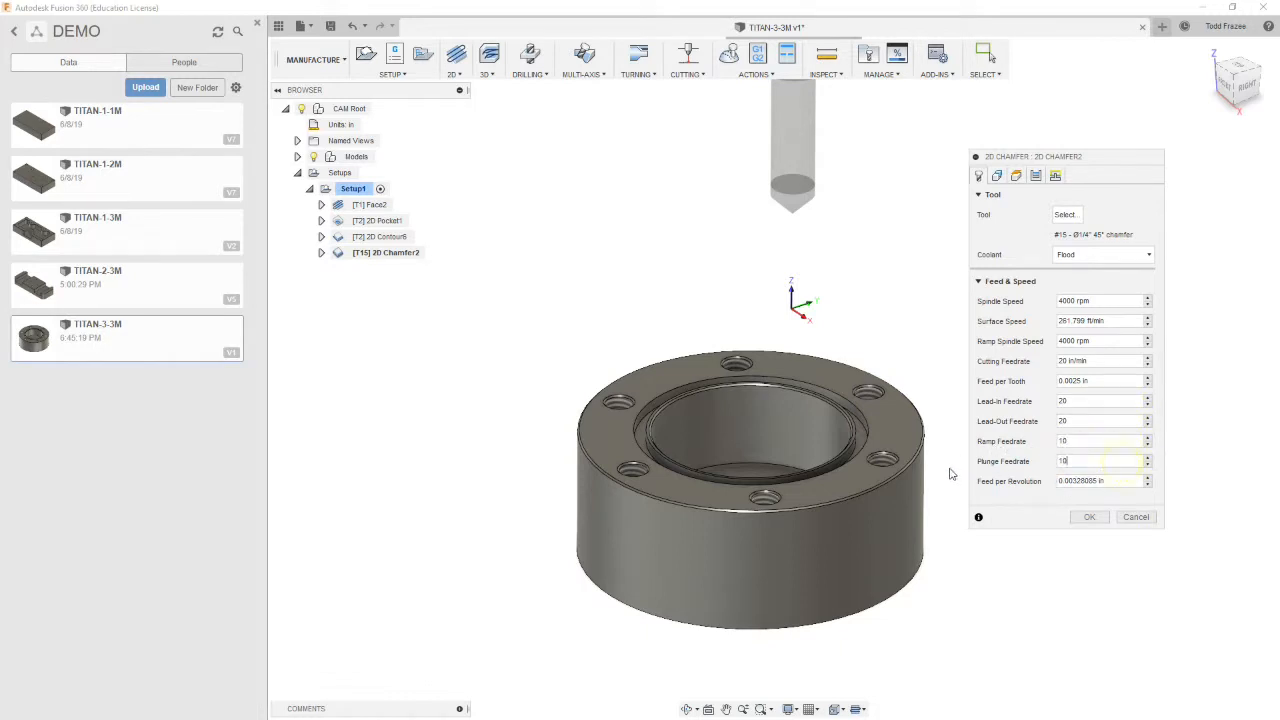
Select the bore's top inner edge and the part's top outer edge as the chamfer contours
{"action": "left_click", "coordinate": [997, 176]}
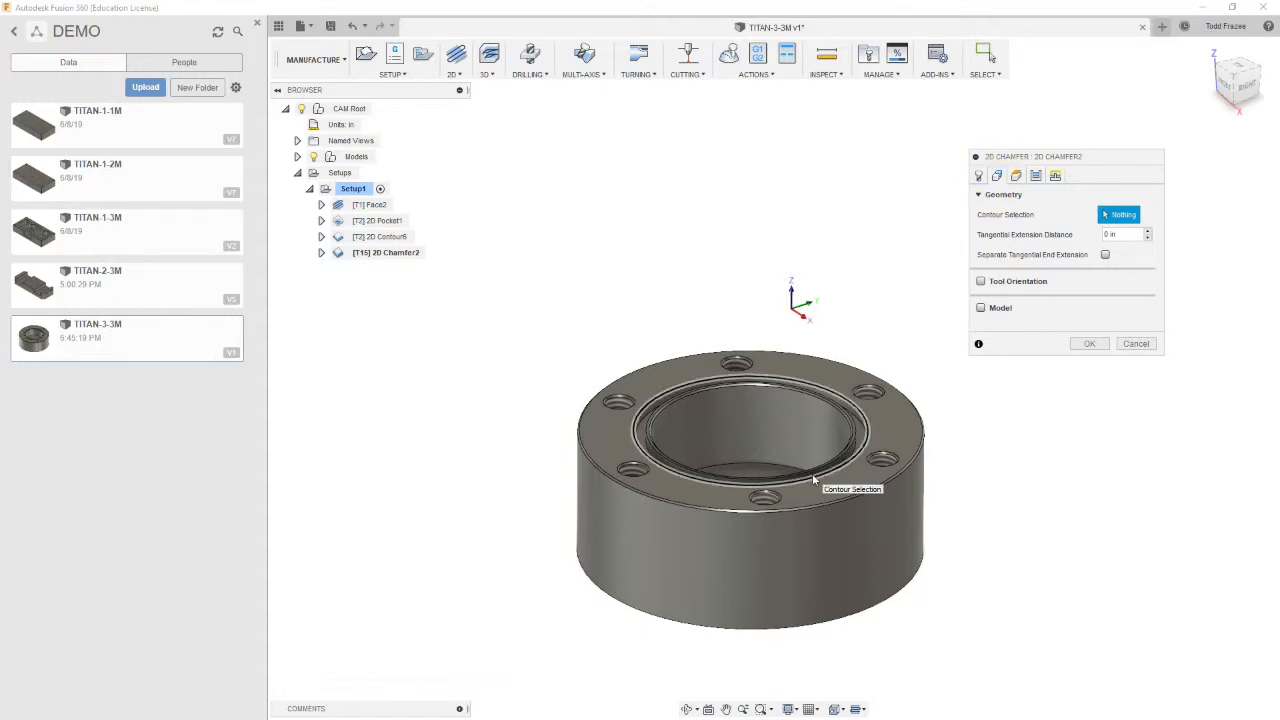
{"action": "scroll", "coordinate": [816, 410], "scroll_direction": "up", "scroll_amount": 8}
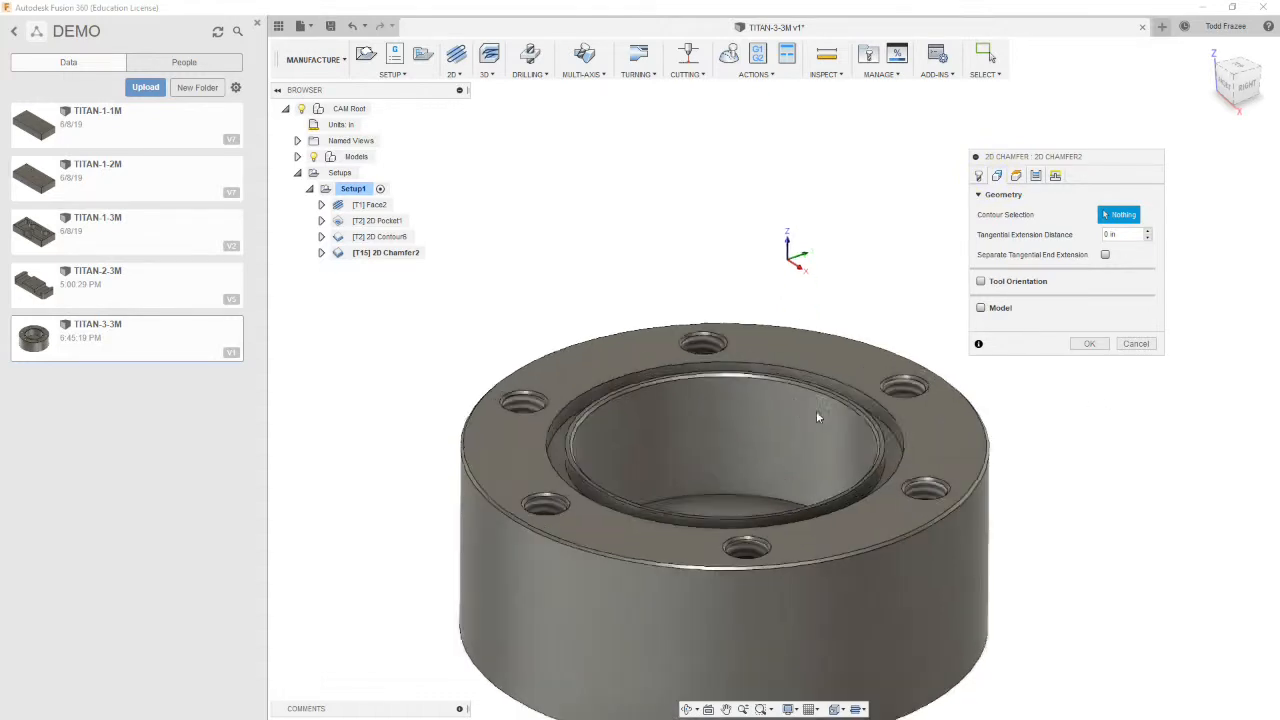
{"action": "left_click", "coordinate": [893, 413]}
{"action": "scroll", "coordinate": [854, 478], "scroll_direction": "down", "scroll_amount": 8}
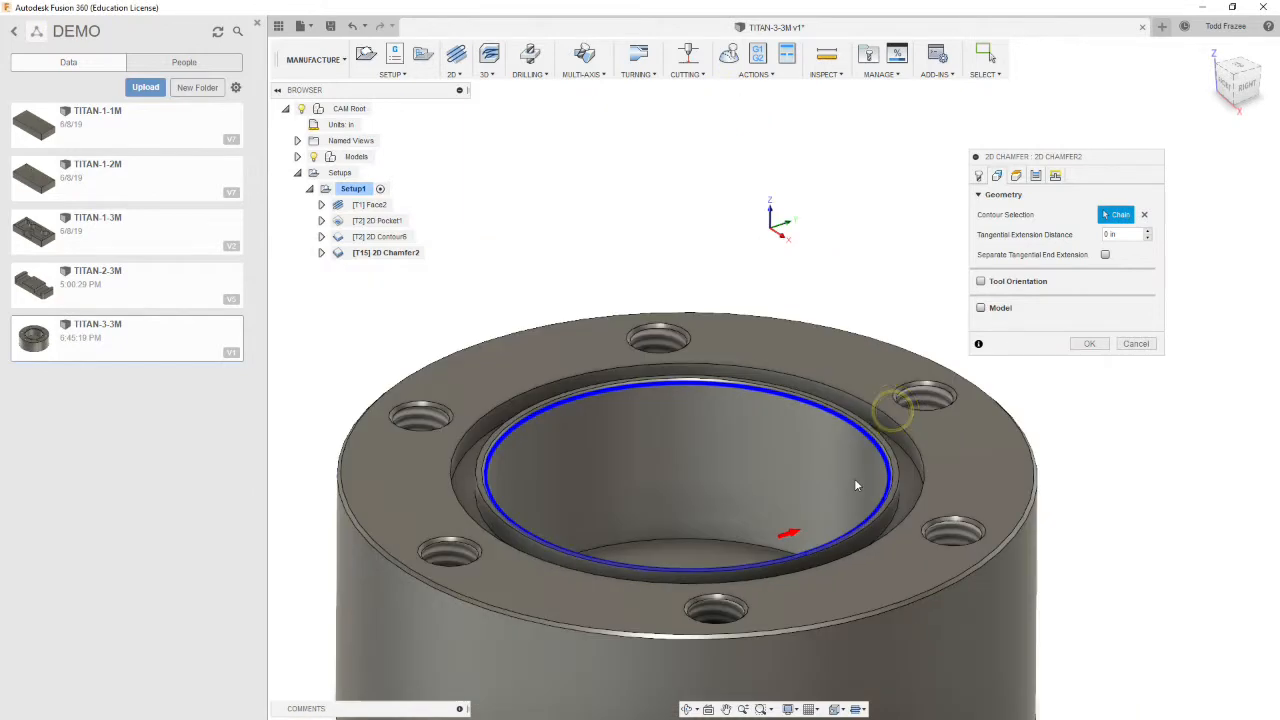
{"action": "scroll", "coordinate": [601, 548], "scroll_direction": "up", "scroll_amount": 2}
{"action": "scroll", "coordinate": [601, 548], "scroll_direction": "up", "scroll_amount": 5}
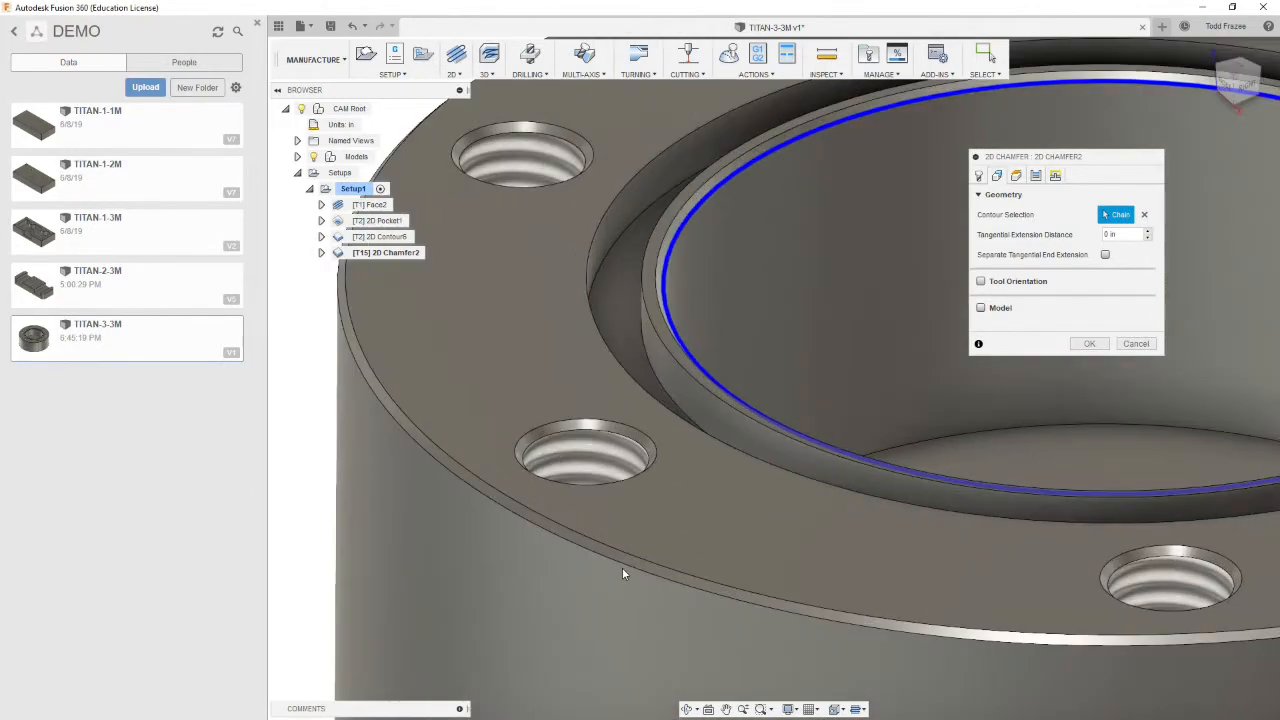
{"action": "left_click", "coordinate": [621, 563]}
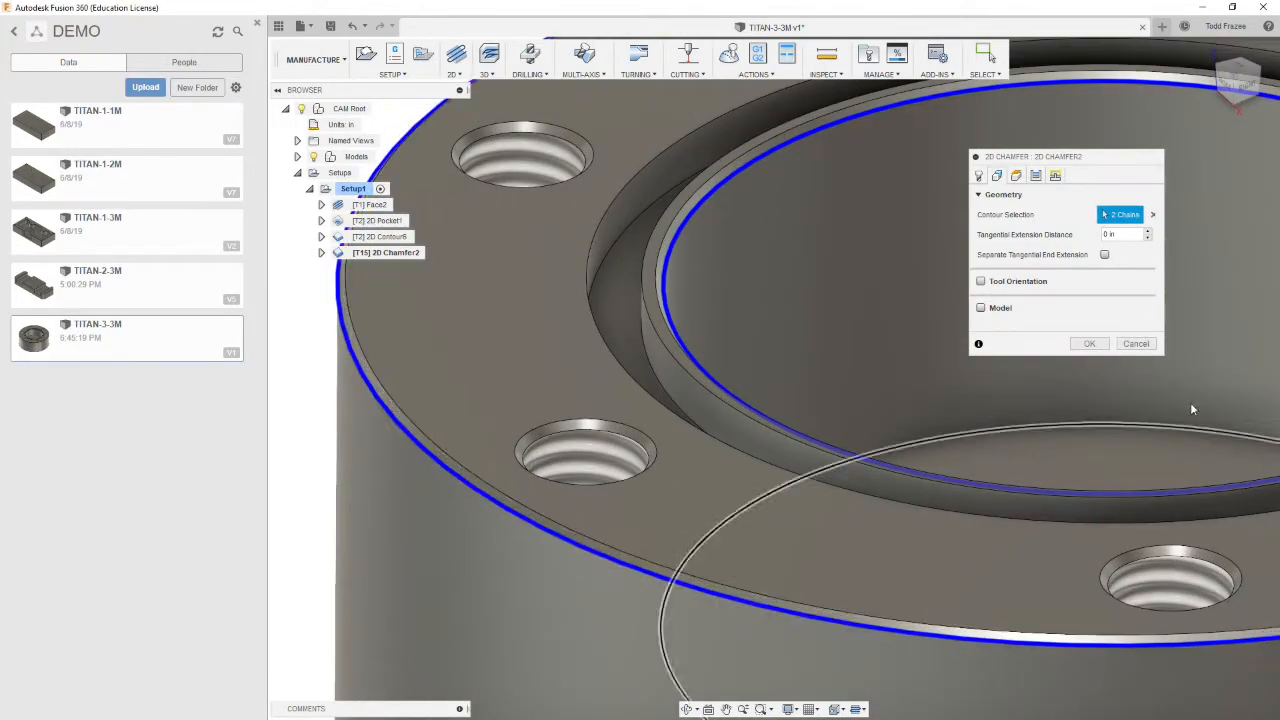
Inspect the two selected chamfer contours from several zoom levels and angles
{"action": "scroll", "coordinate": [1208, 390], "scroll_direction": "down", "scroll_amount": 5}
{"action": "scroll", "coordinate": [1260, 328], "scroll_direction": "up", "scroll_amount": 5}
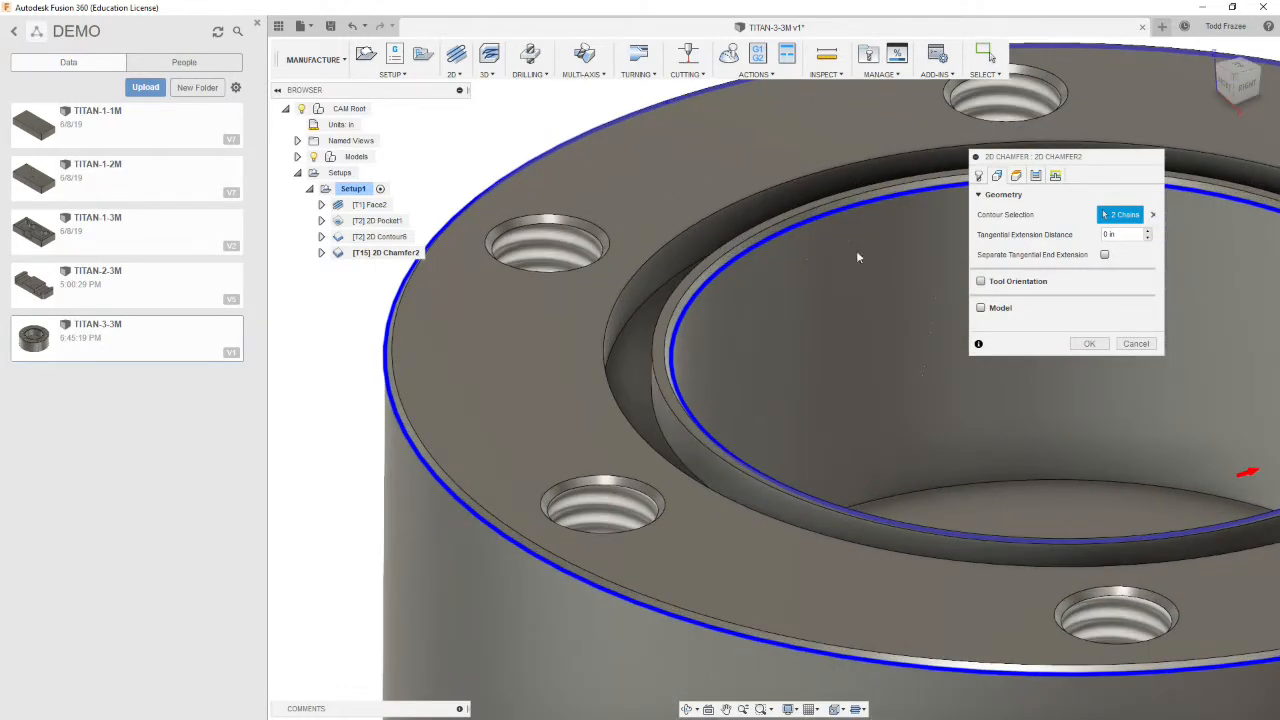
{"action": "scroll", "coordinate": [575, 206], "scroll_direction": "down", "scroll_amount": 5}
{"action": "middle_click_drag", "start_coordinate": [807, 214], "coordinate": [806, 279], "text": "shift"}
{"action": "scroll", "coordinate": [806, 275], "scroll_direction": "down", "scroll_amount": 4}
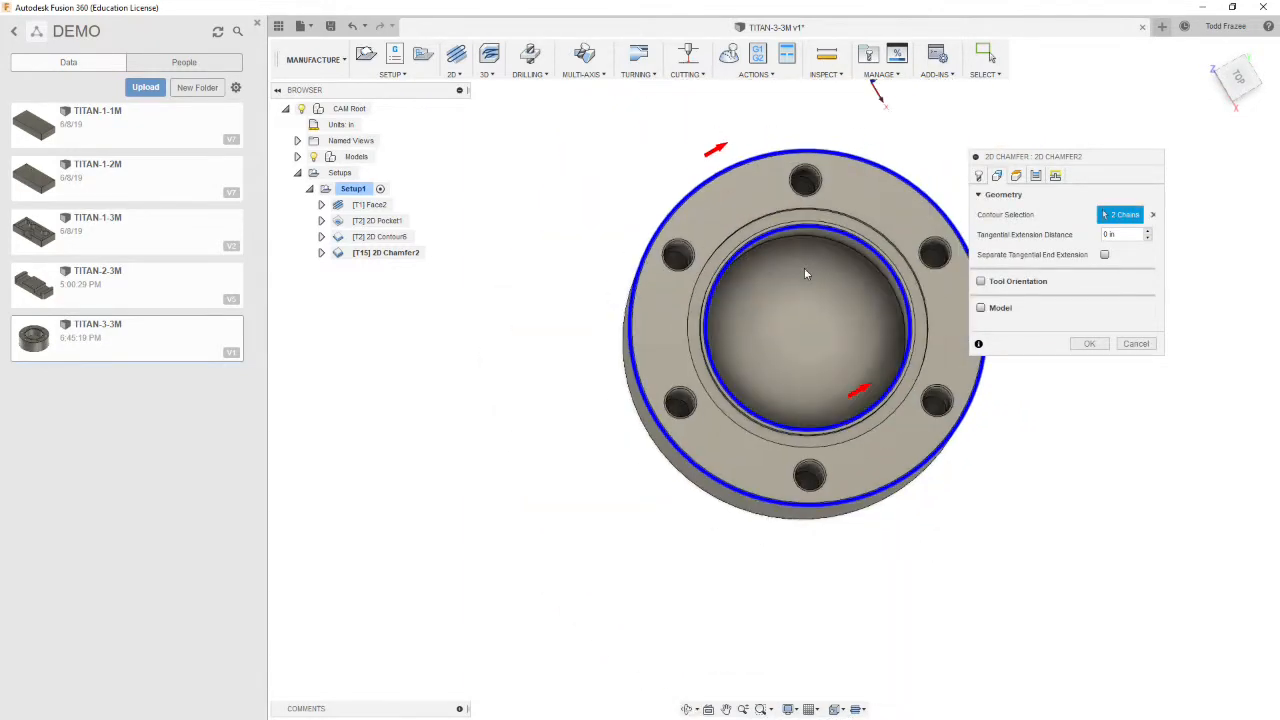
{"action": "middle_click_drag", "start_coordinate": [843, 291], "coordinate": [847, 240], "text": "shift"}
{"action": "scroll", "coordinate": [903, 262], "scroll_direction": "up", "scroll_amount": 4}
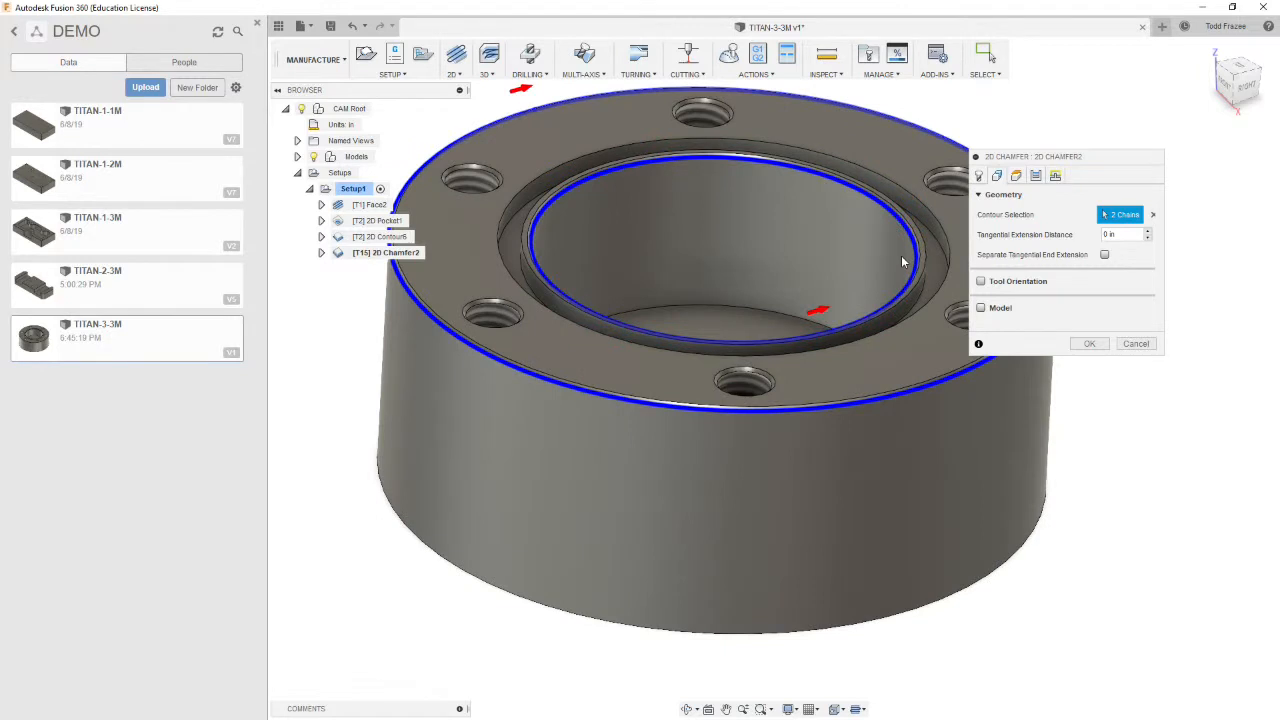
{"action": "scroll", "coordinate": [676, 204], "scroll_direction": "down", "scroll_amount": 3}
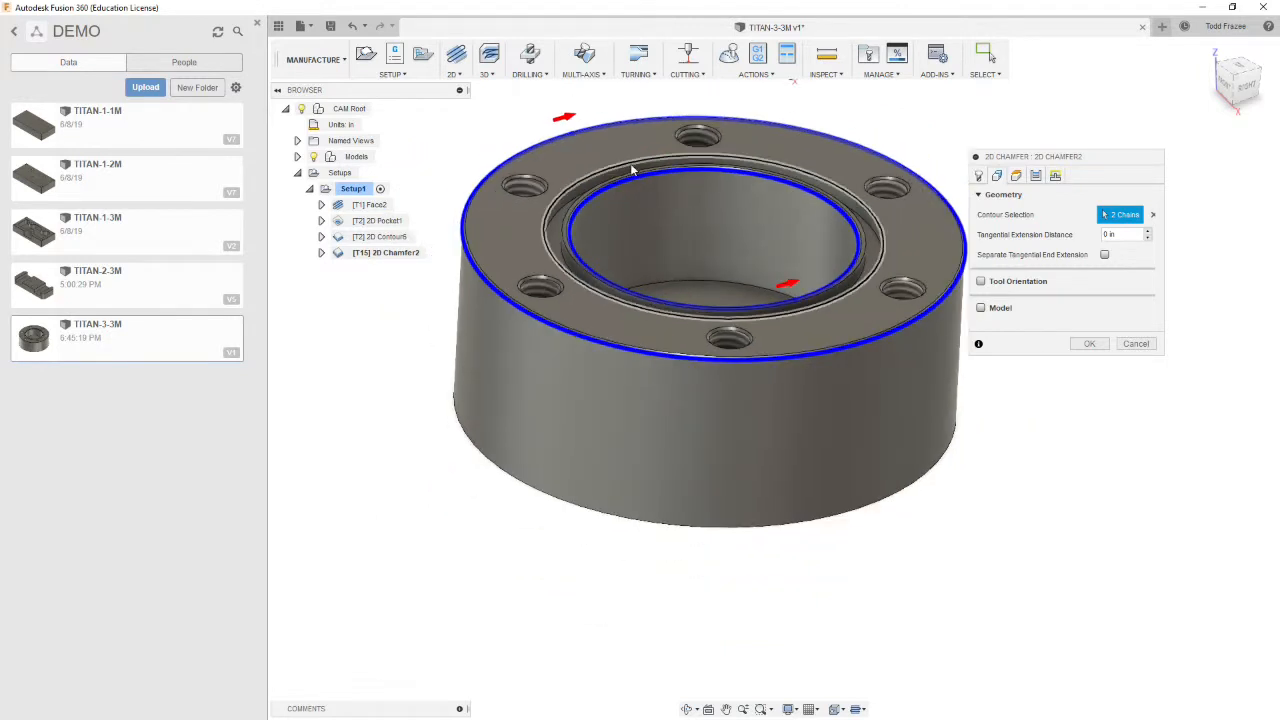
Set the chamfer's retract, top and bottom heights all to reference the Model top
{"action": "left_click", "coordinate": [1016, 176]}
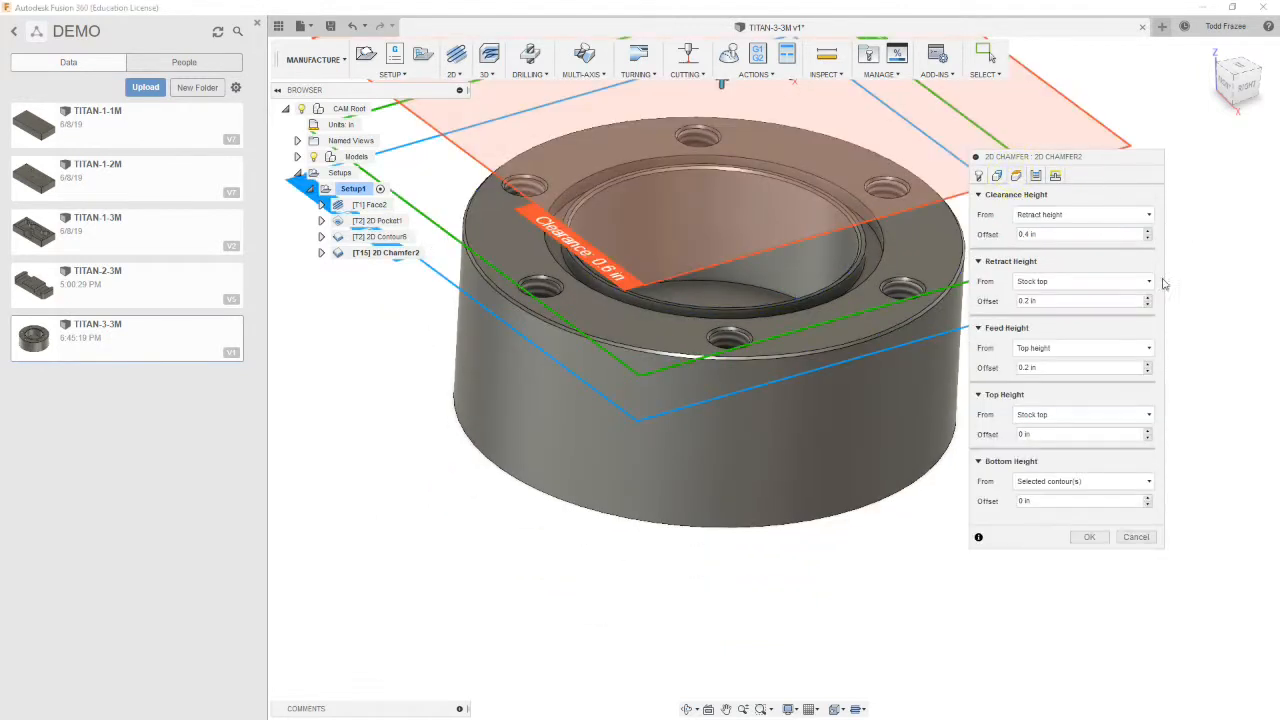
{"action": "left_click", "coordinate": [1024, 281]}
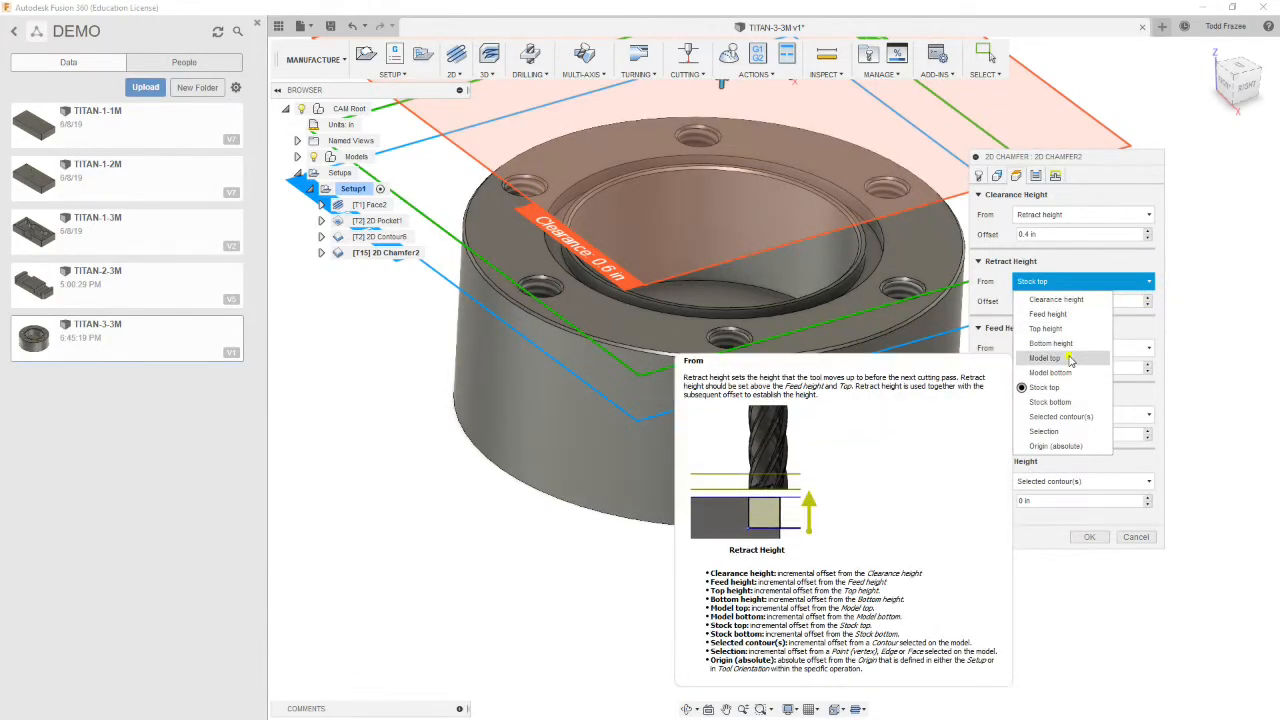
{"action": "left_click", "coordinate": [1044, 358]}
{"action": "left_click", "coordinate": [1140, 414]}
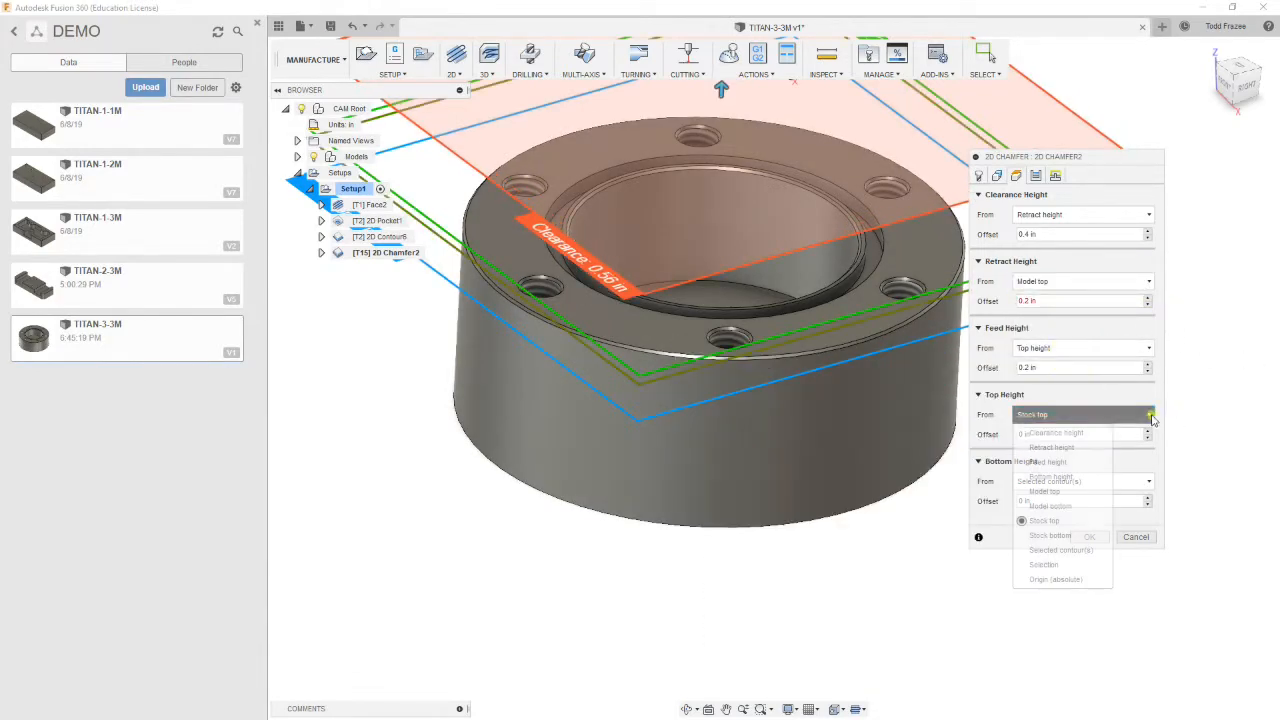
{"action": "left_click", "coordinate": [1079, 491]}
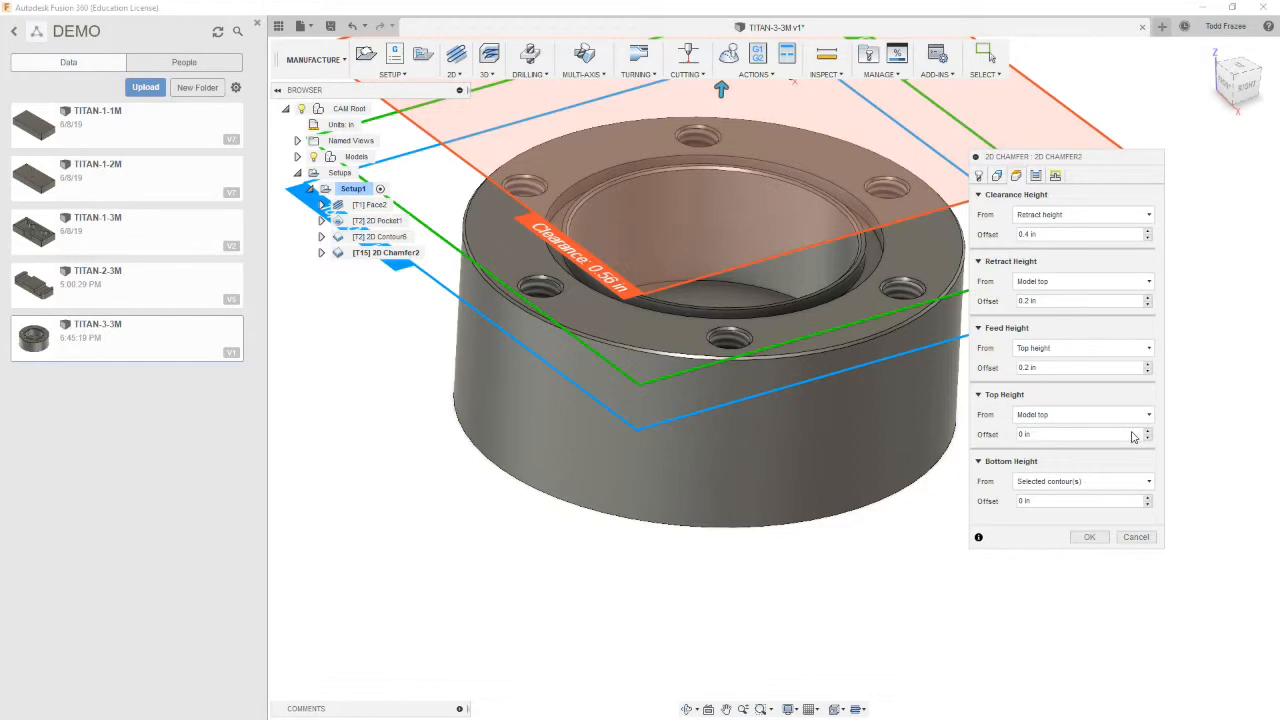
{"action": "left_click", "coordinate": [1130, 484]}
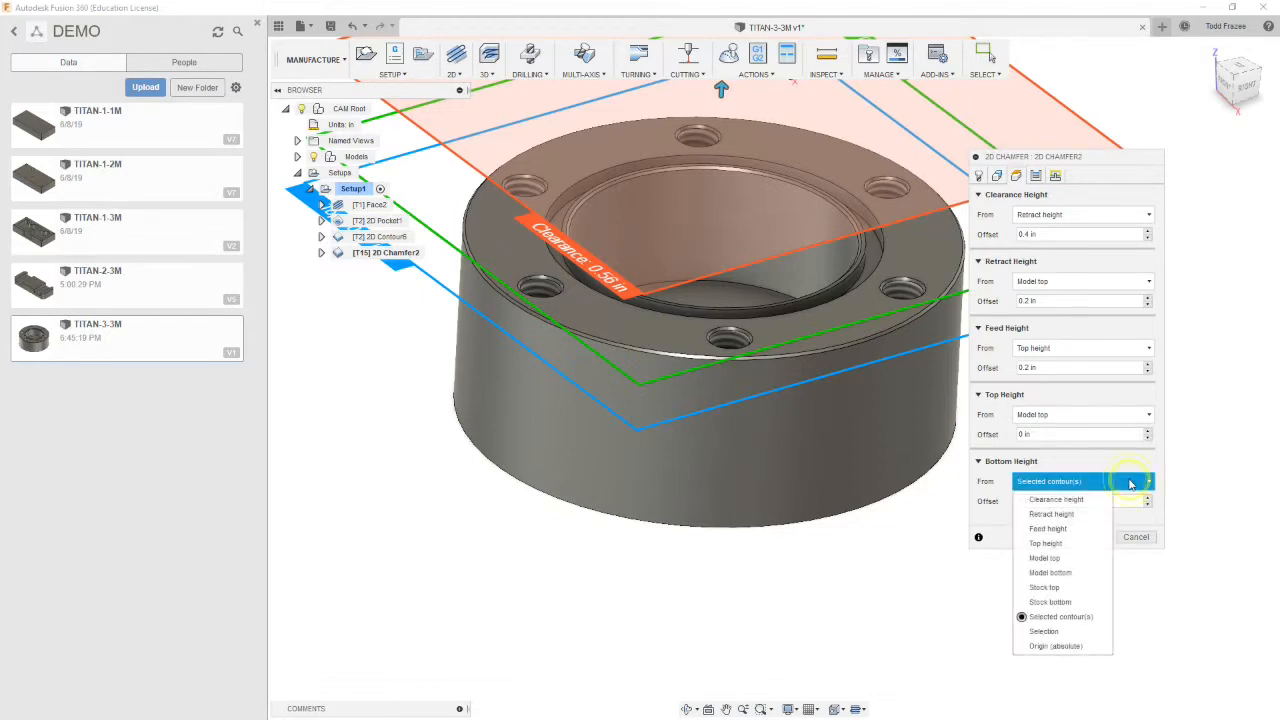
{"action": "left_click", "coordinate": [1058, 560]}
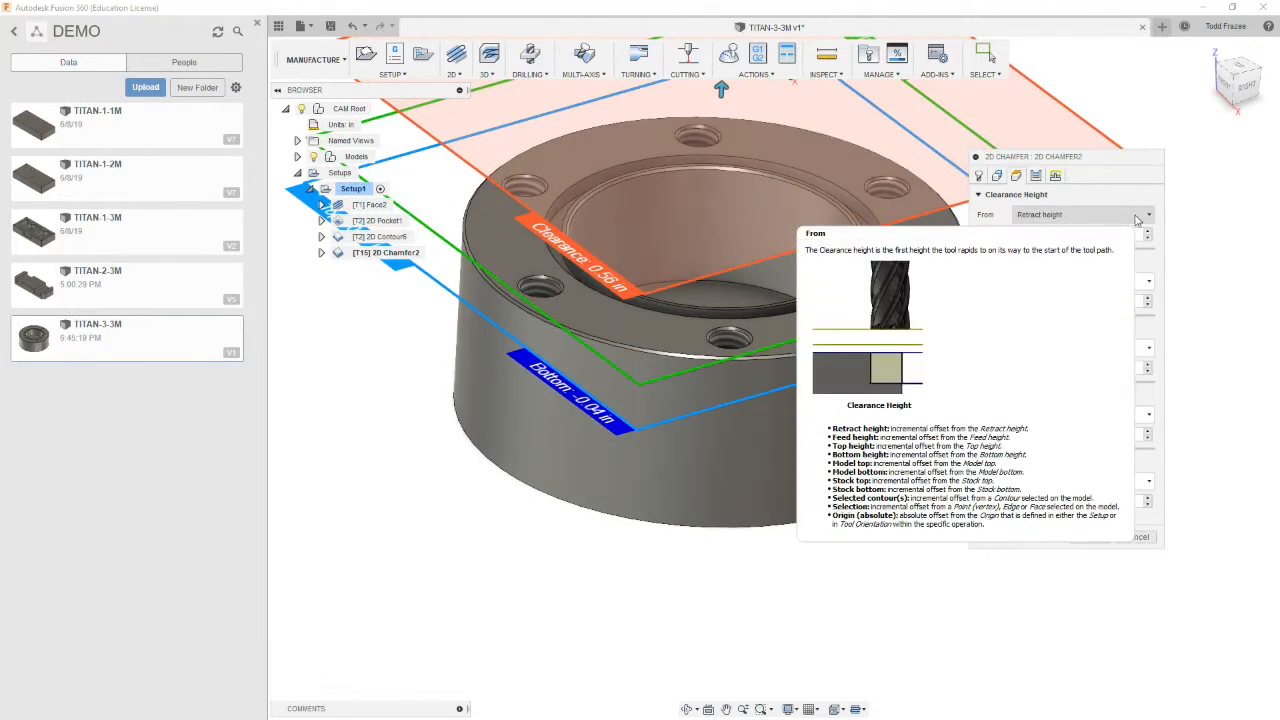
Set the chamfer's compensation type to Wear
{"action": "left_click", "coordinate": [1055, 176]}
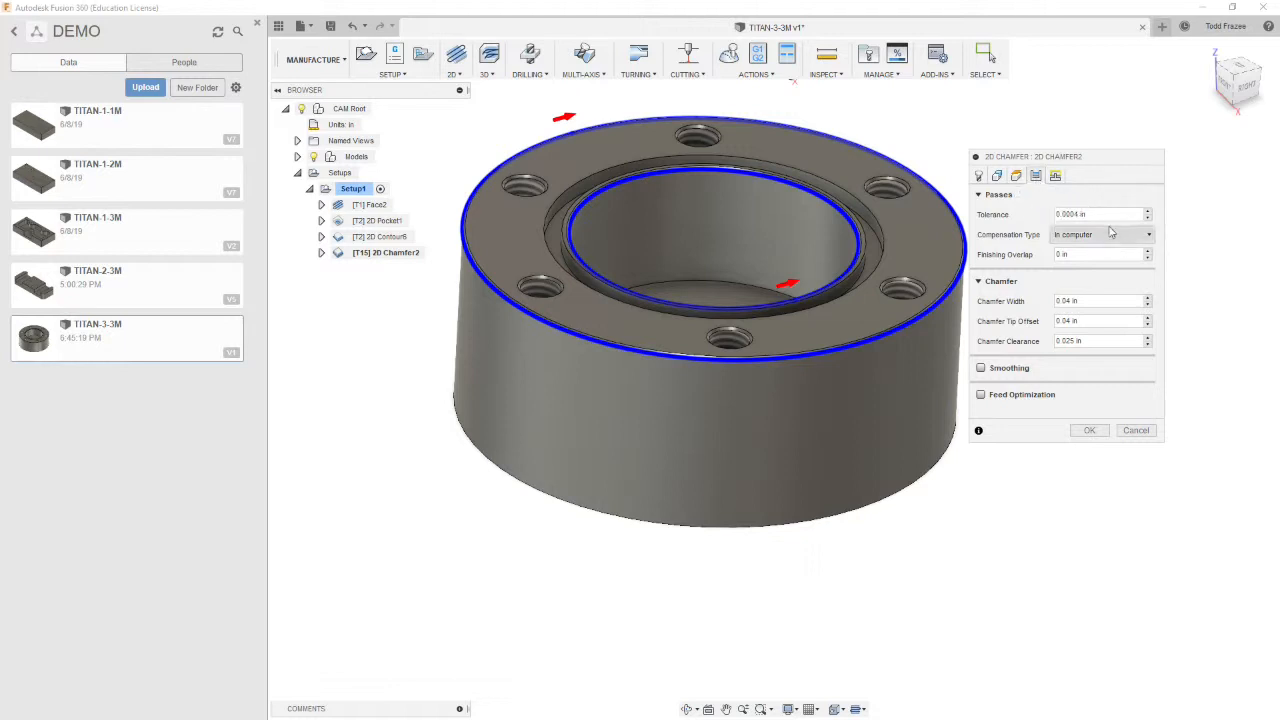
{"action": "left_click", "coordinate": [1149, 235]}
{"action": "left_click", "coordinate": [1076, 267]}
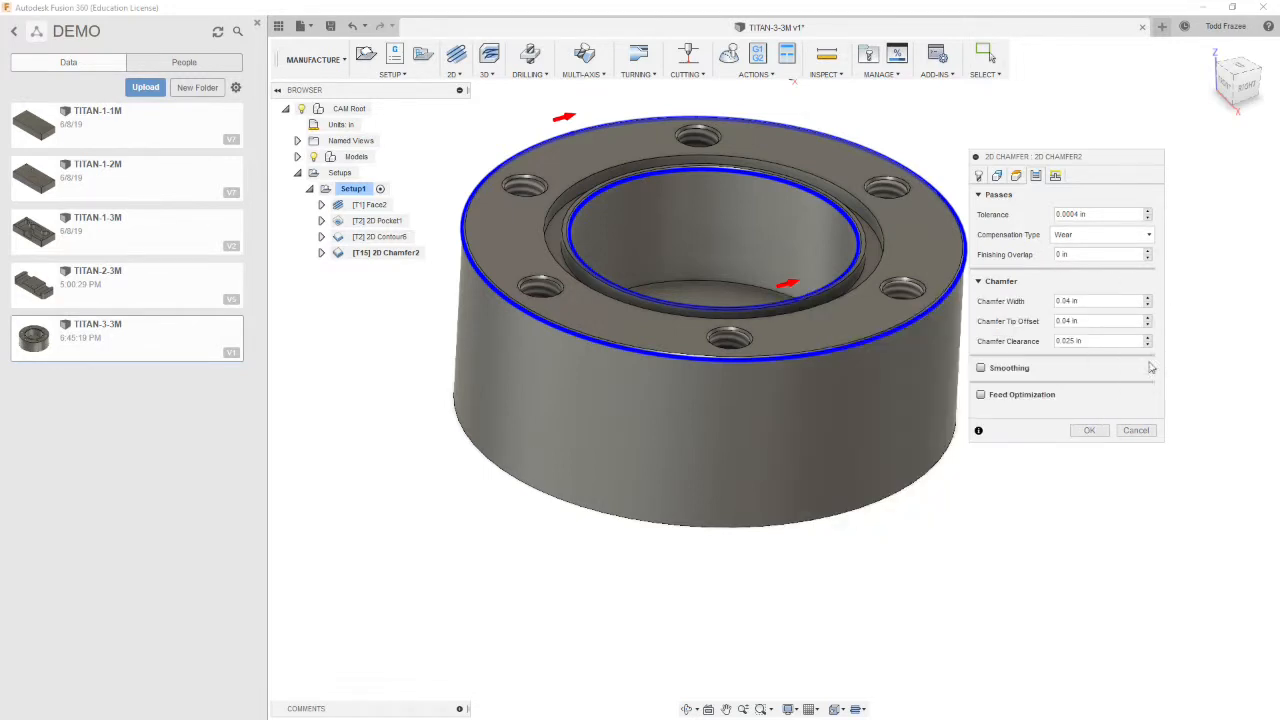
Set the chamfer width to 0.1 and chamfer clearance to 0, and enable smoothing
{"action": "left_click", "coordinate": [1090, 301]}
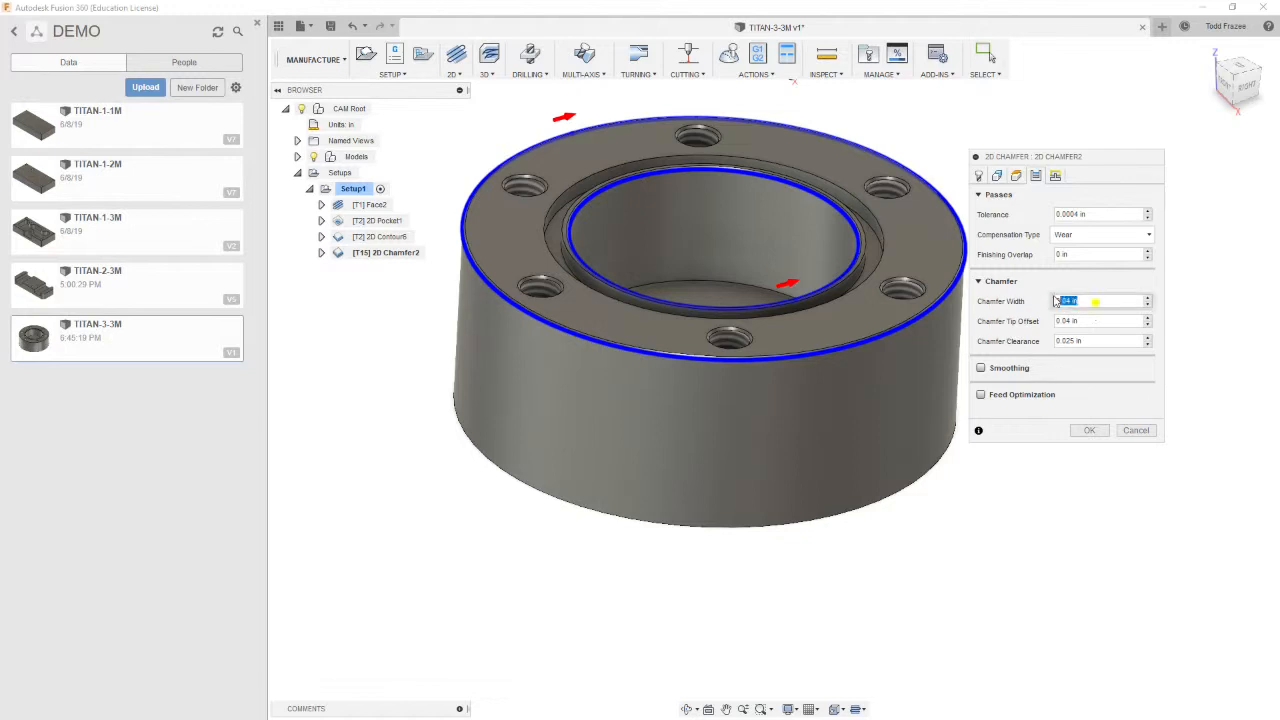
{"action": "key", "text": "BackSpace"}
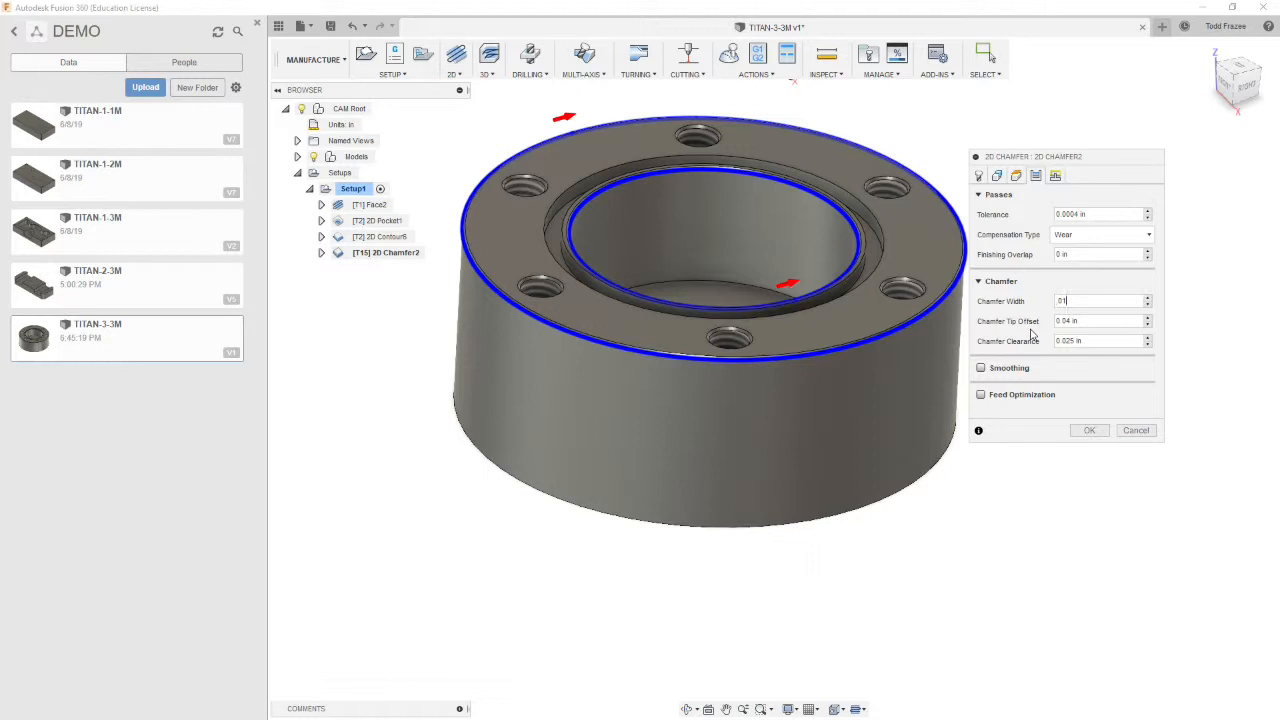
{"action": "left_click", "coordinate": [1098, 341]}
{"action": "type", "text": "0"}
{"action": "left_click", "coordinate": [997, 369]}
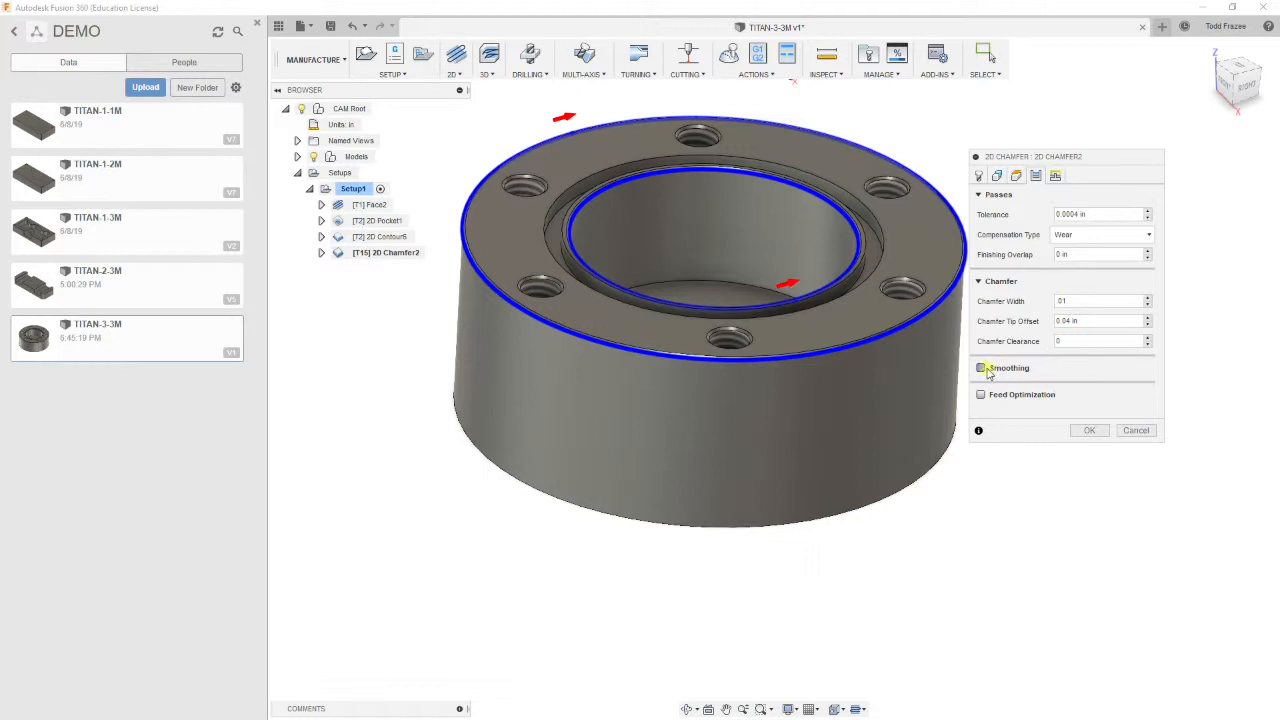
Set horizontal lead-in radius and linear lead-in distance to 1, vertical lead-in radius to 0, and confirm the chamfer
{"action": "left_click", "coordinate": [1055, 176]}
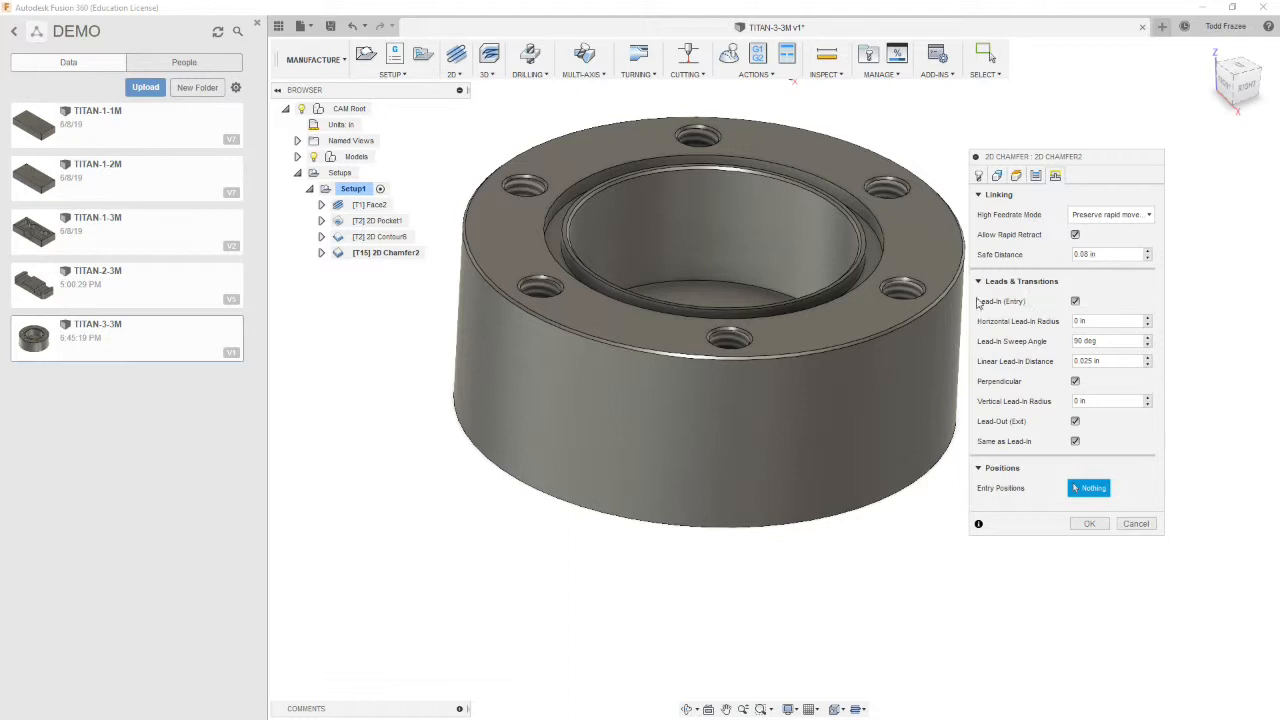
{"action": "left_click", "coordinate": [1098, 321]}
{"action": "left_click", "coordinate": [1108, 361]}
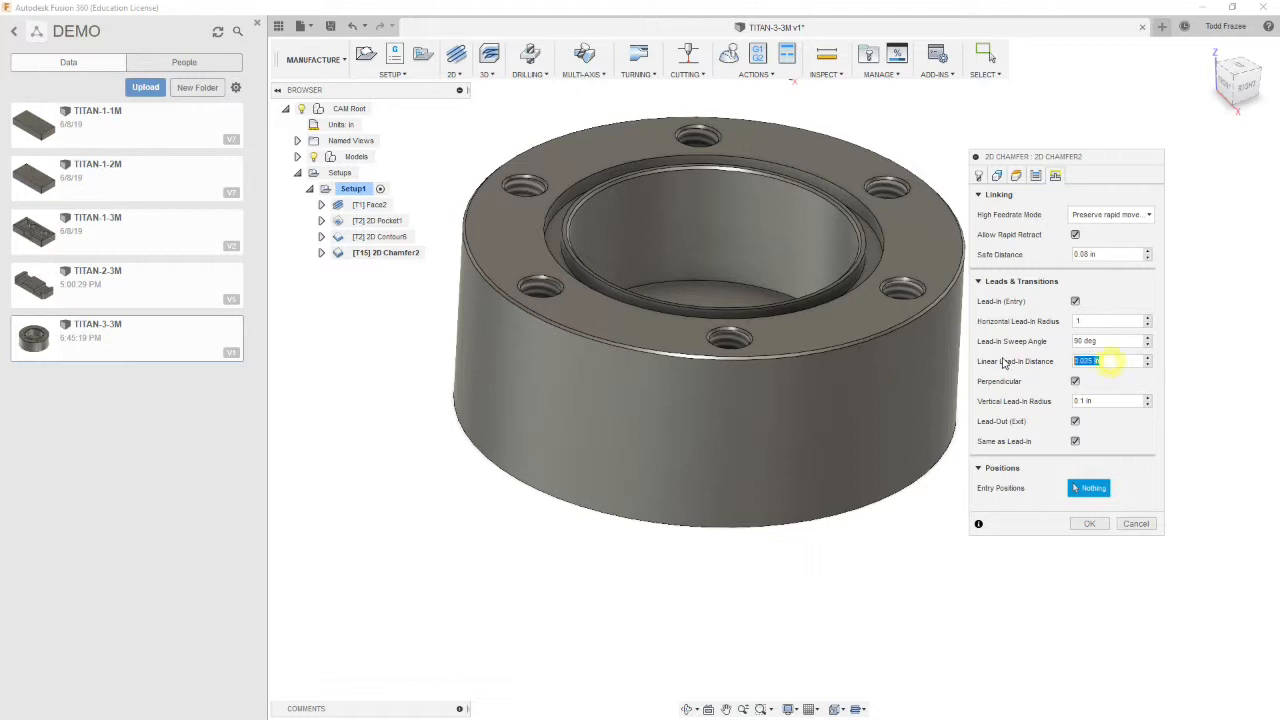
{"action": "key", "text": "BackSpace"}
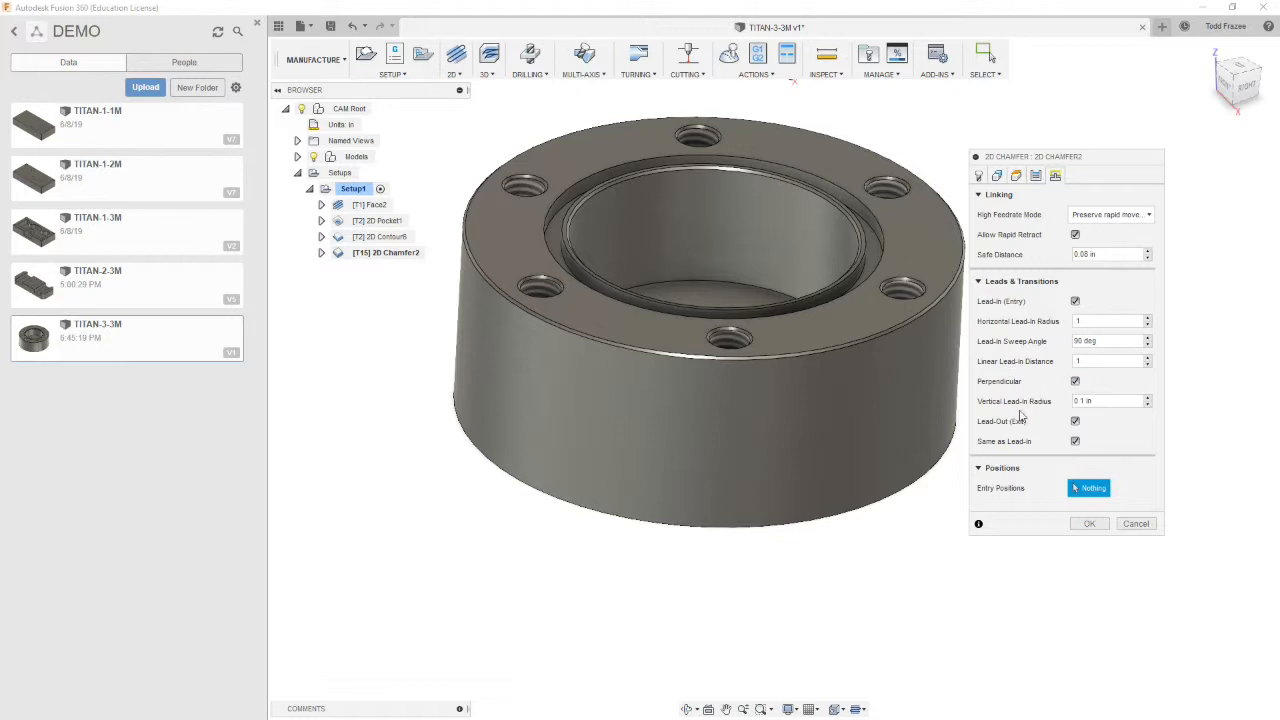
{"action": "left_click_drag", "start_coordinate": [1106, 401], "coordinate": [985, 403]}
{"action": "type", "text": "0"}
{"action": "left_click", "coordinate": [1089, 524]}
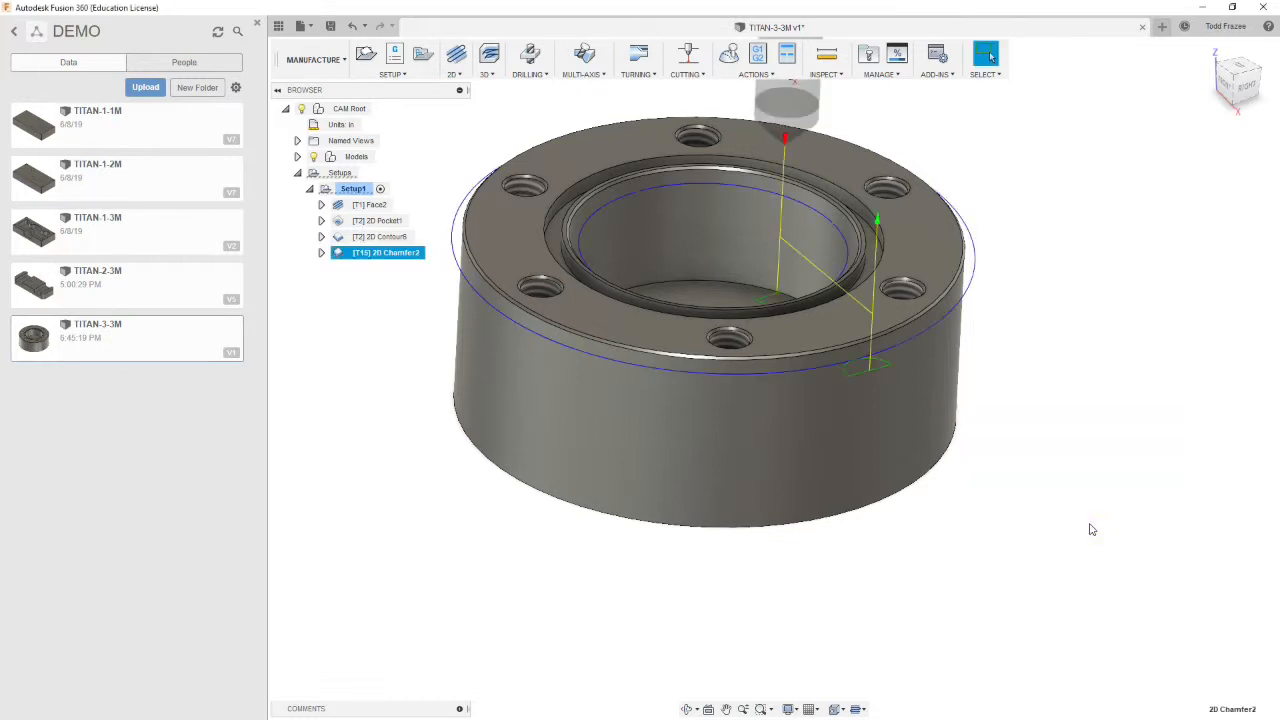
Start a Drill operation and select a threaded bolt hole with Select Same Diameter enabled
{"action": "mouse_move", "coordinate": [962, 429]}
{"action": "middle_mouse_down", "text": "shift"}
{"action": "mouse_move", "coordinate": [994, 486]}
{"action": "mouse_move", "coordinate": [970, 429]}
{"action": "mouse_move", "coordinate": [957, 429]}
{"action": "middle_mouse_up", "text": "shift"}
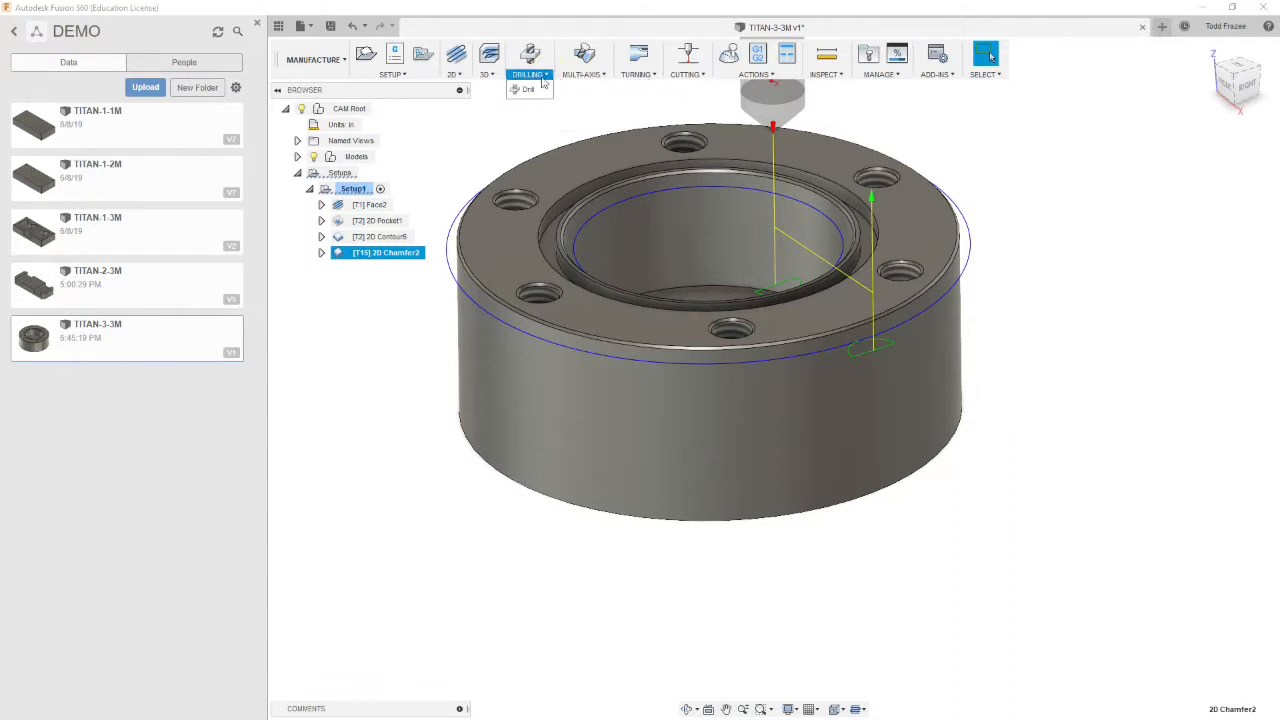
{"action": "left_click", "coordinate": [530, 55]}
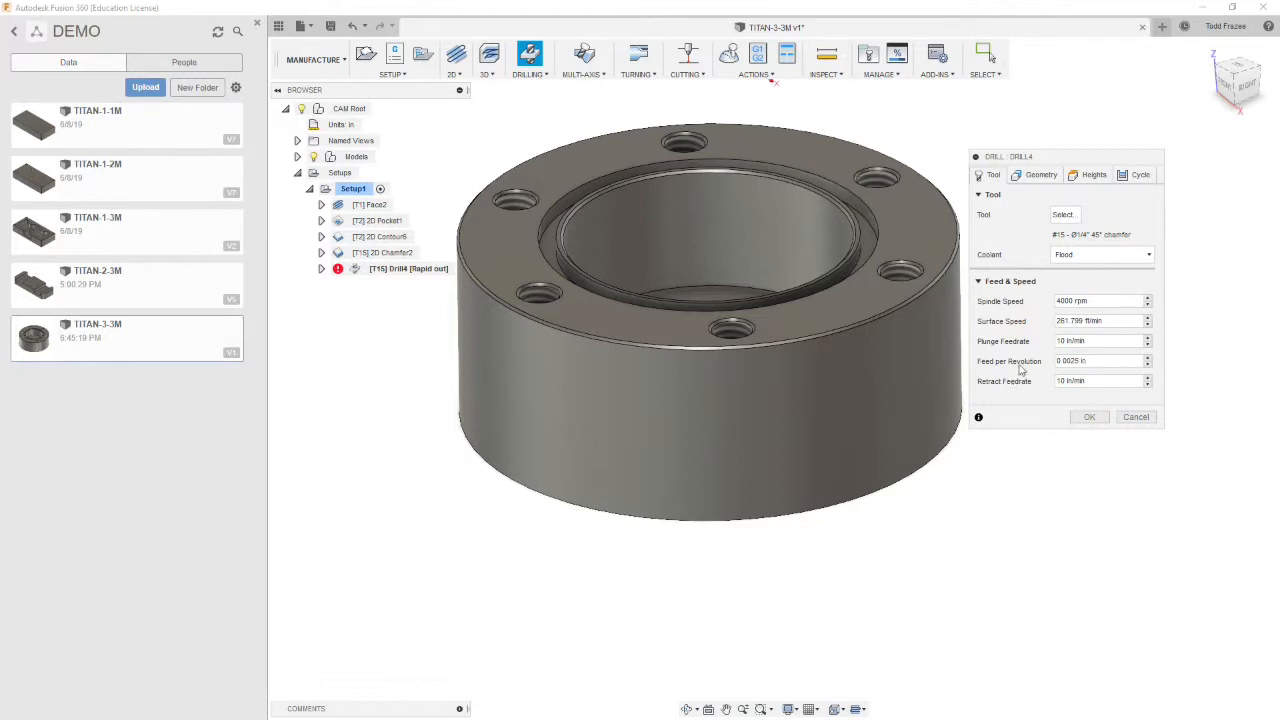
{"action": "left_click", "coordinate": [1039, 178]}
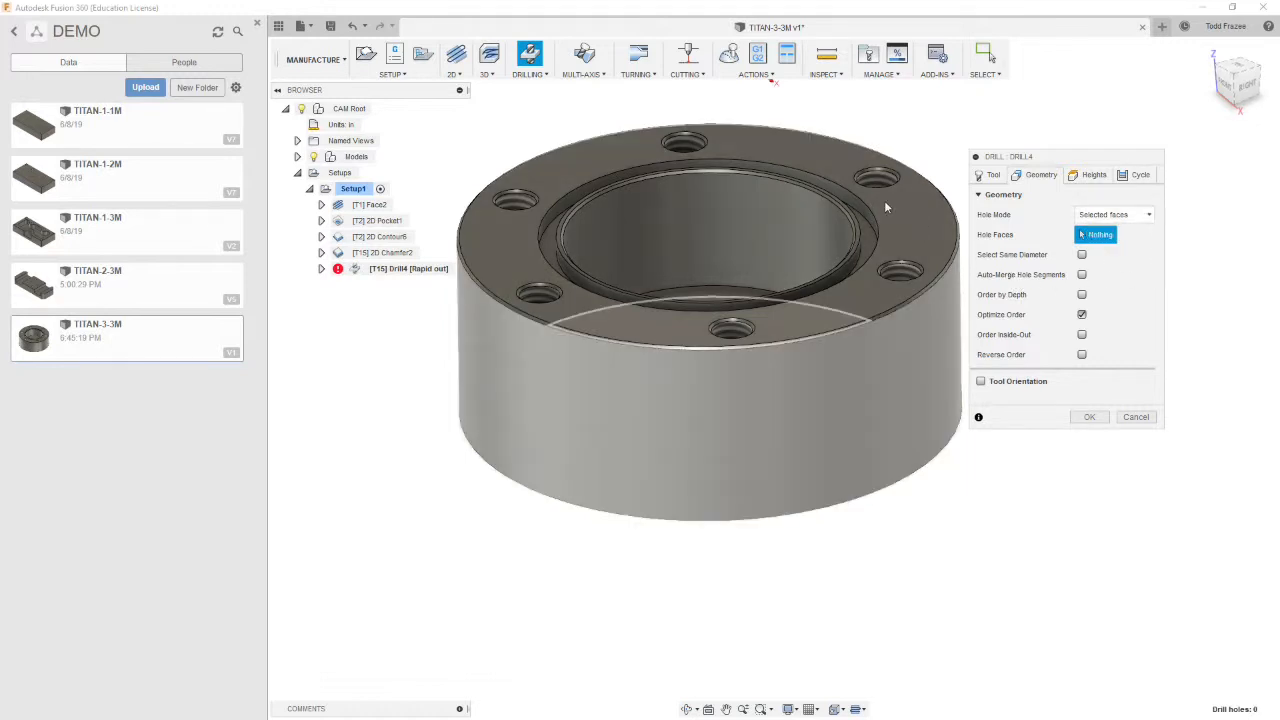
{"action": "mouse_move", "coordinate": [875, 188]}
{"action": "middle_mouse_down", "text": "shift"}
{"action": "mouse_move", "coordinate": [867, 218]}
{"action": "mouse_move", "coordinate": [844, 203]}
{"action": "mouse_move", "coordinate": [871, 143]}
{"action": "mouse_move", "coordinate": [897, 172]}
{"action": "mouse_move", "coordinate": [917, 151]}
{"action": "mouse_move", "coordinate": [917, 183]}
{"action": "mouse_move", "coordinate": [897, 166]}
{"action": "mouse_move", "coordinate": [853, 192]}
{"action": "middle_mouse_up", "text": "shift"}
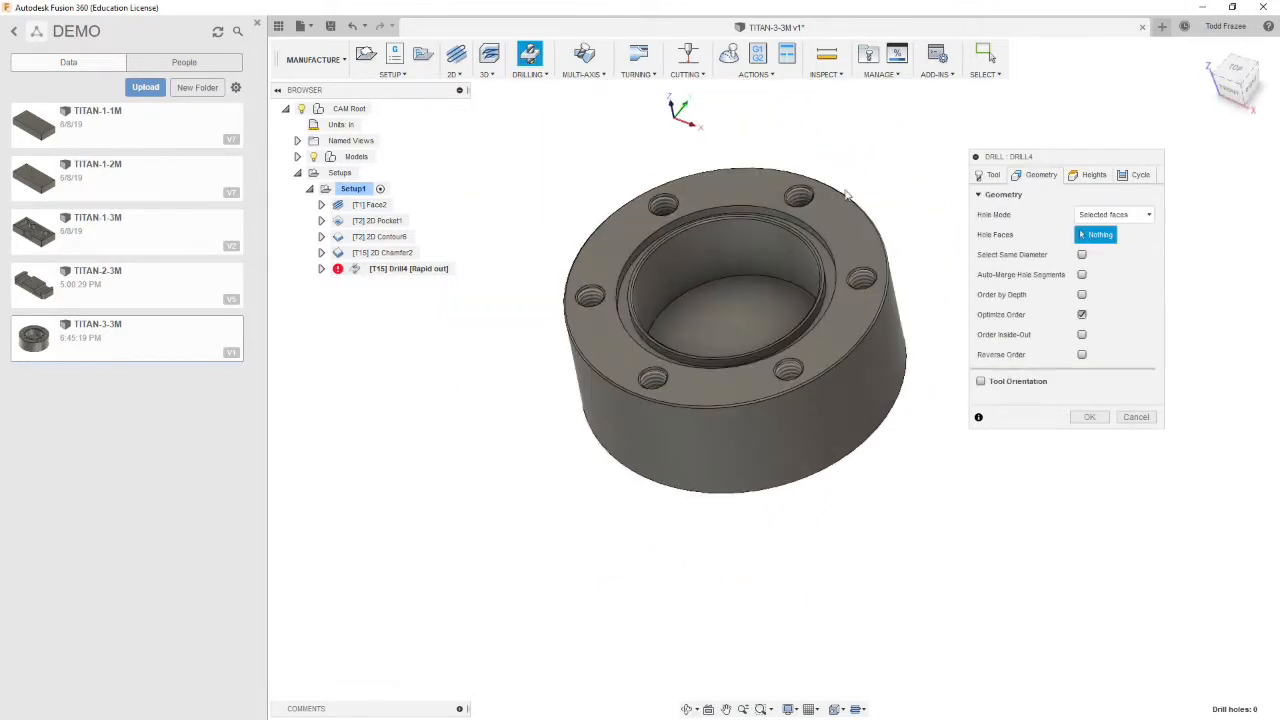
{"action": "scroll", "coordinate": [808, 200], "scroll_direction": "up", "scroll_amount": 6}
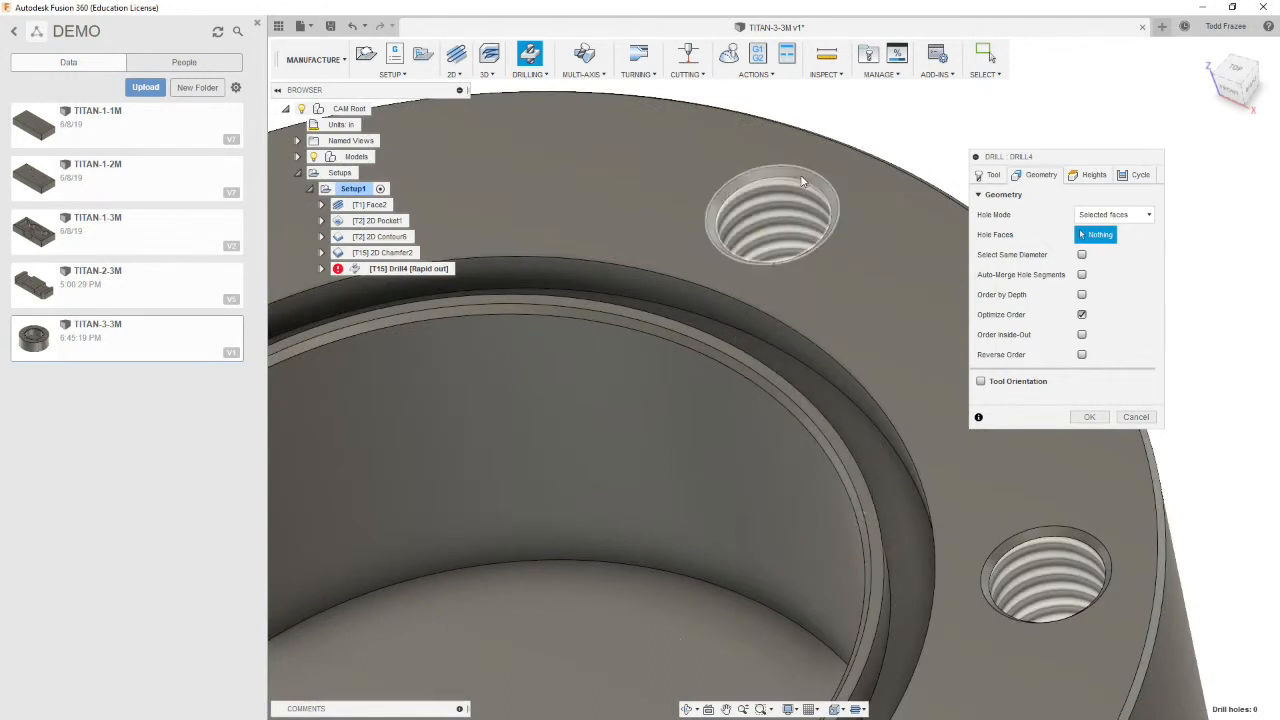
{"action": "left_click", "coordinate": [804, 176]}
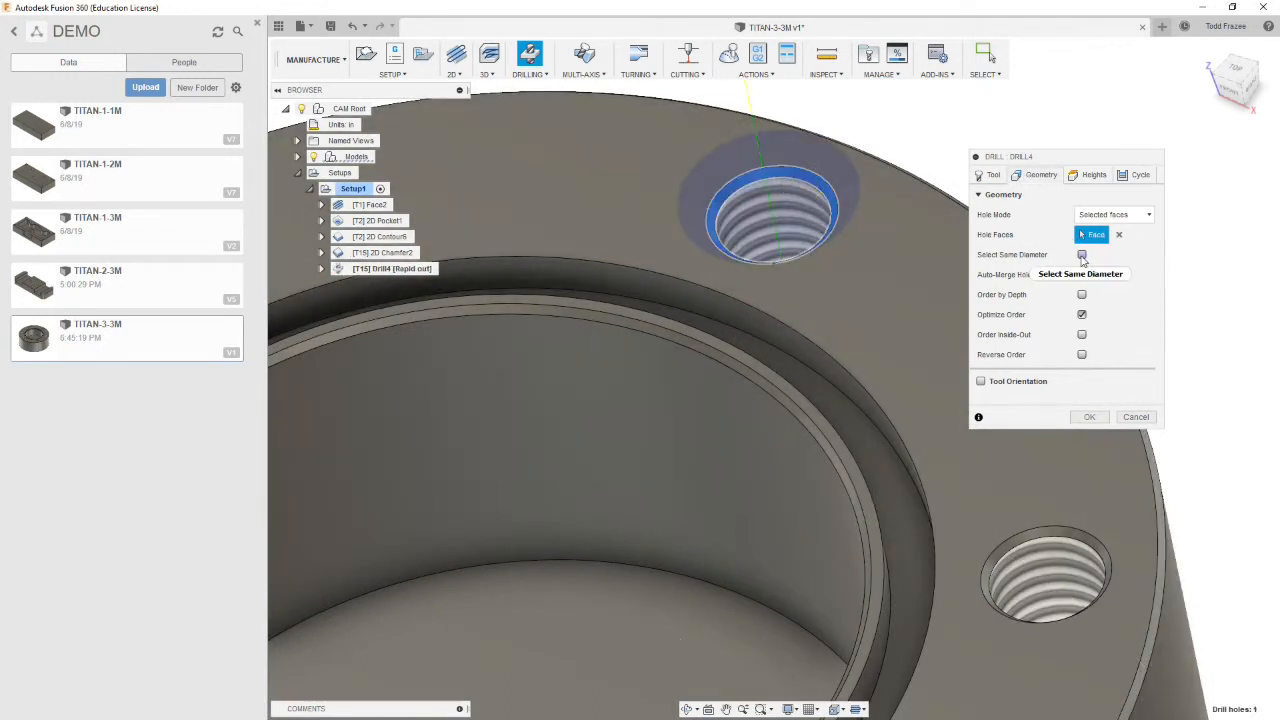
{"action": "left_click", "coordinate": [1082, 255]}
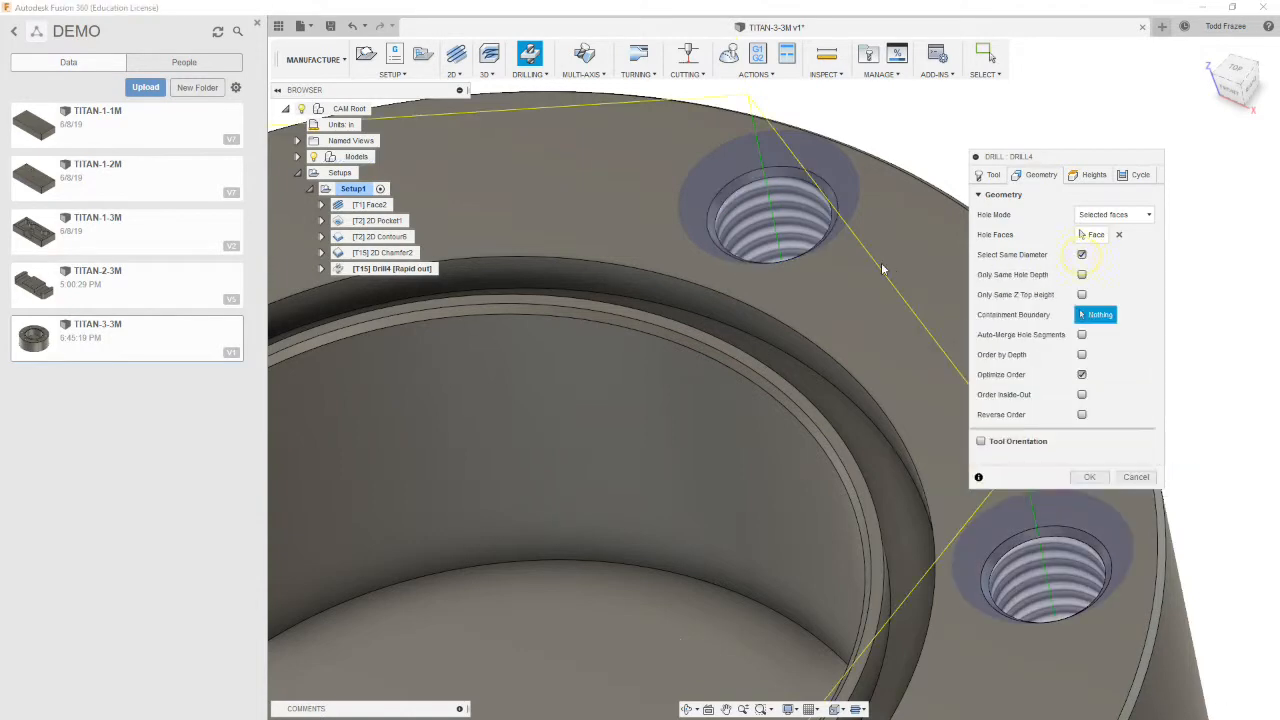
{"action": "scroll", "coordinate": [883, 262], "scroll_direction": "down", "scroll_amount": 5}
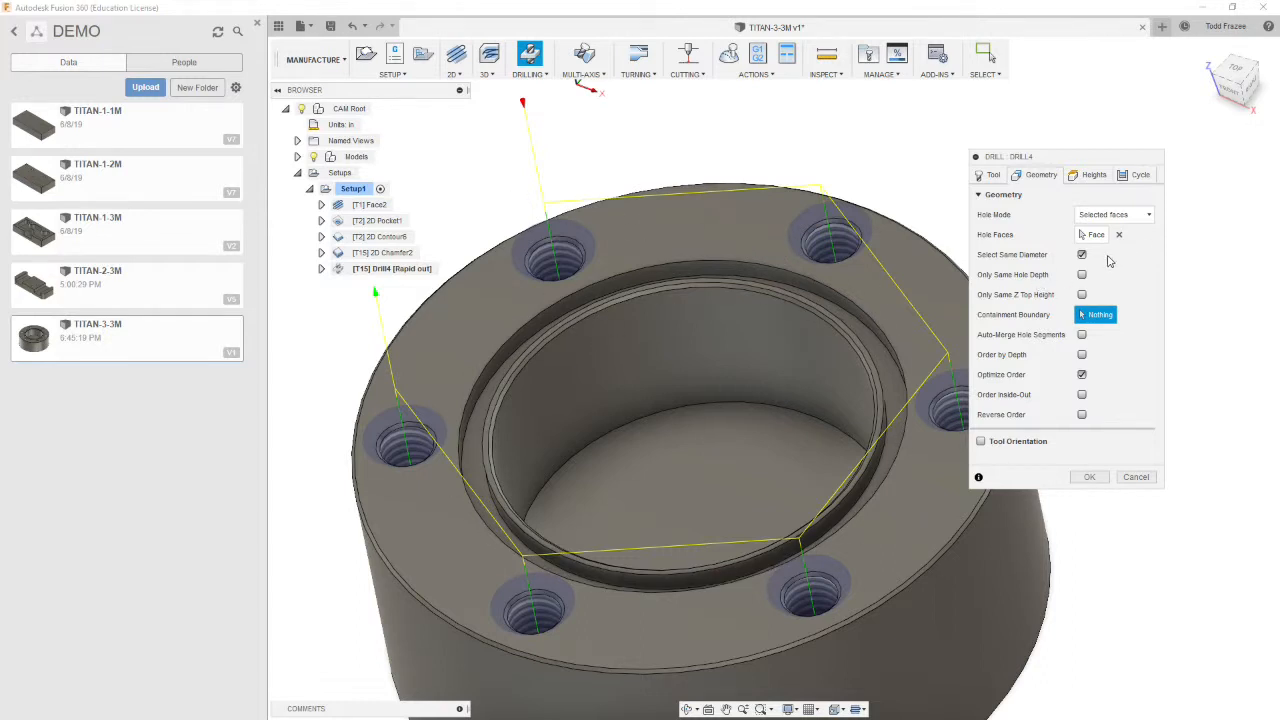
Set the drill's retract height from Model top and bottom height from Hole top, and begin entering a negative bottom offset
{"action": "left_click", "coordinate": [1094, 174]}
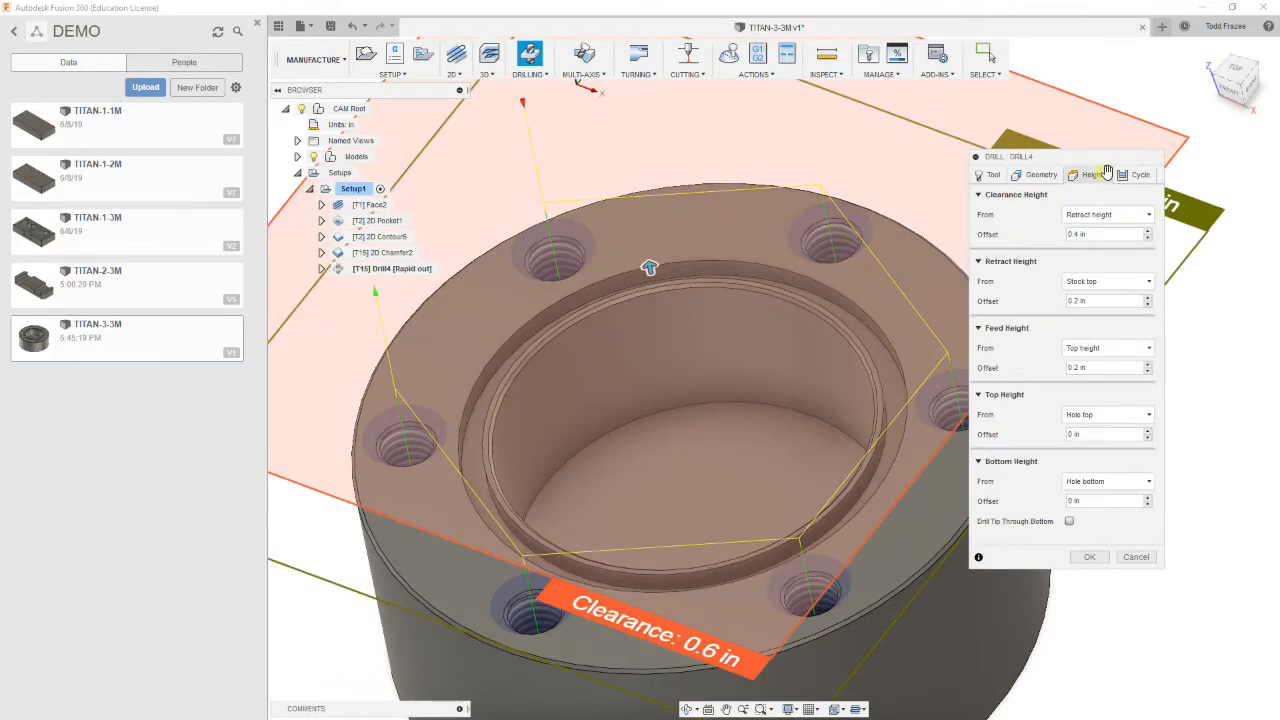
{"action": "left_click", "coordinate": [1103, 282]}
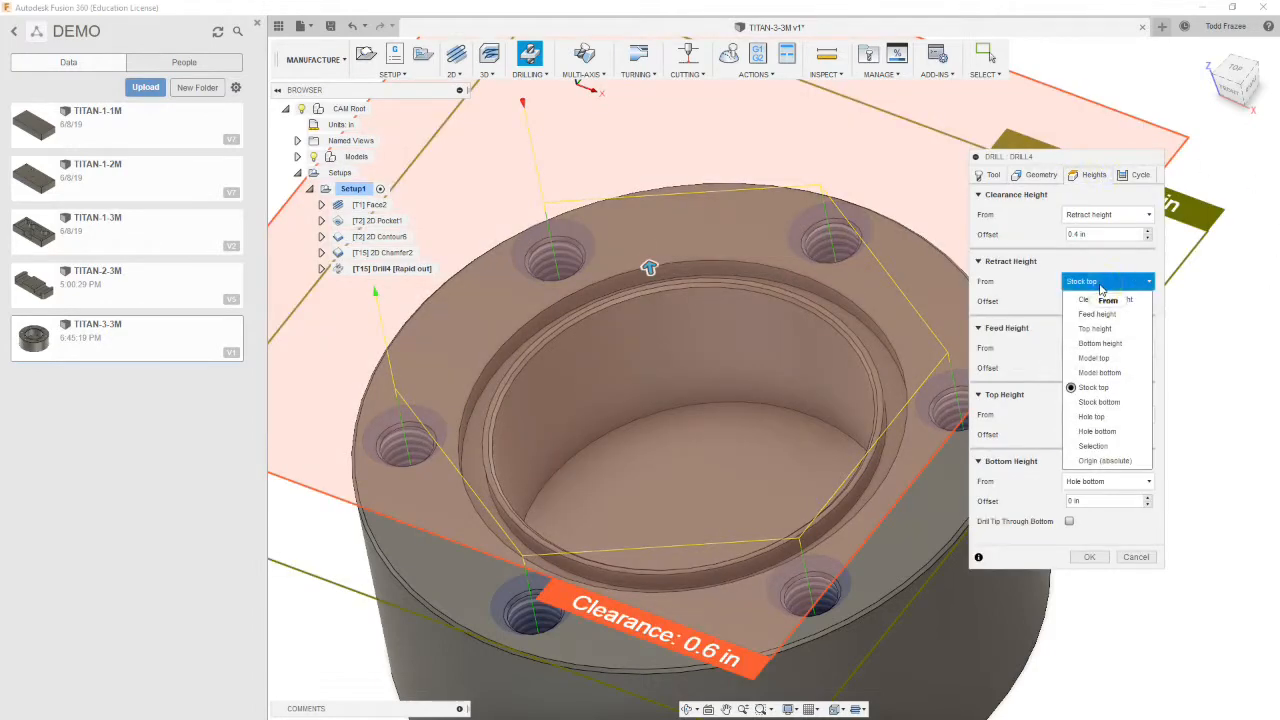
{"action": "left_click", "coordinate": [1110, 360]}
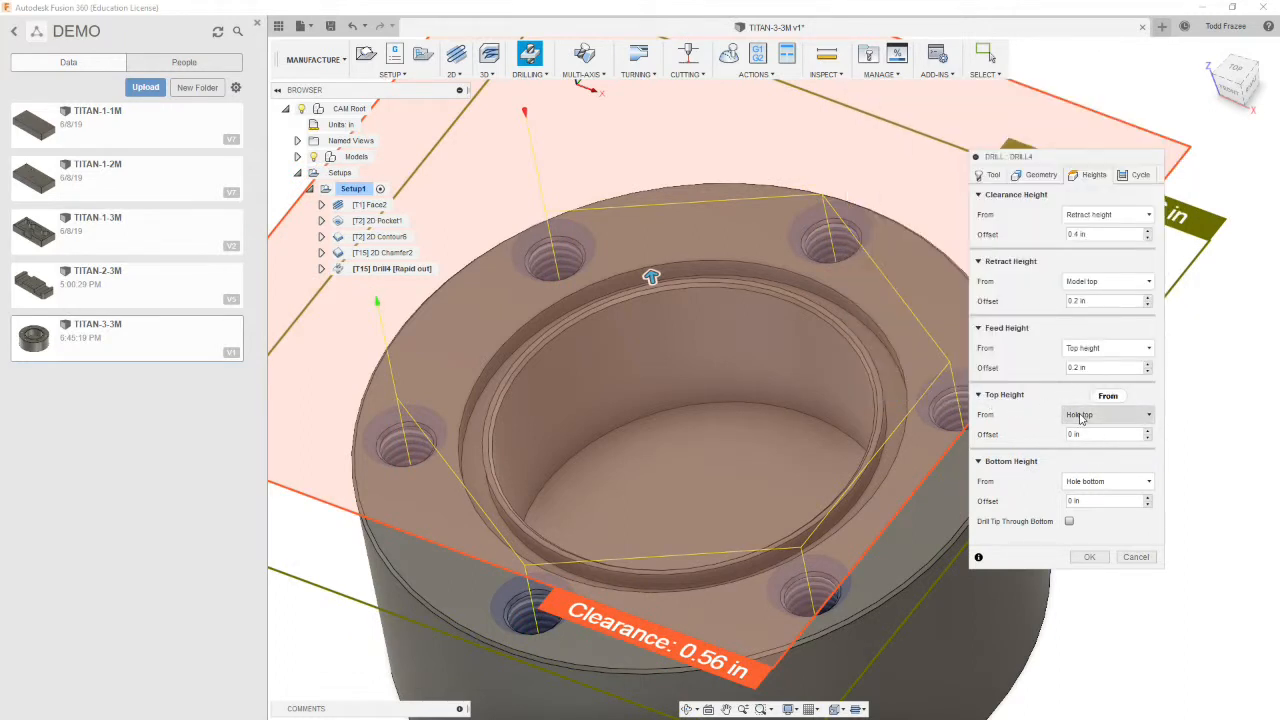
{"action": "left_click", "coordinate": [1105, 481]}
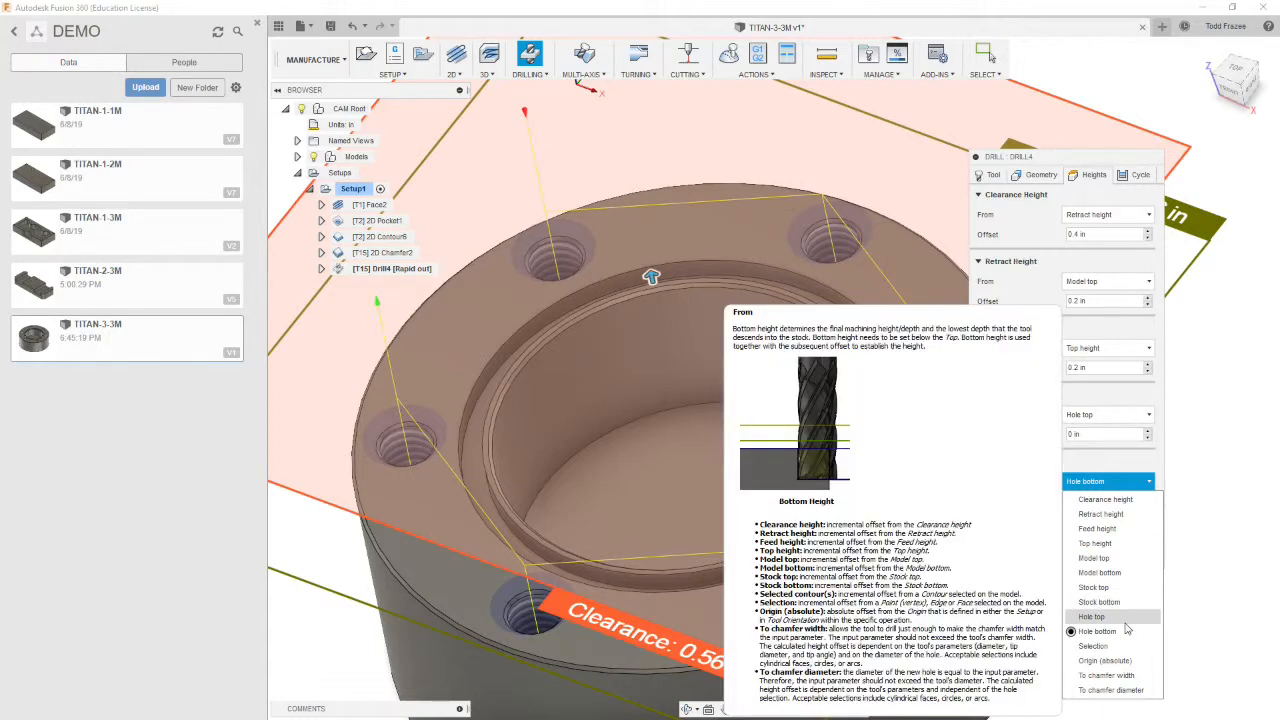
{"action": "left_click", "coordinate": [1092, 617]}
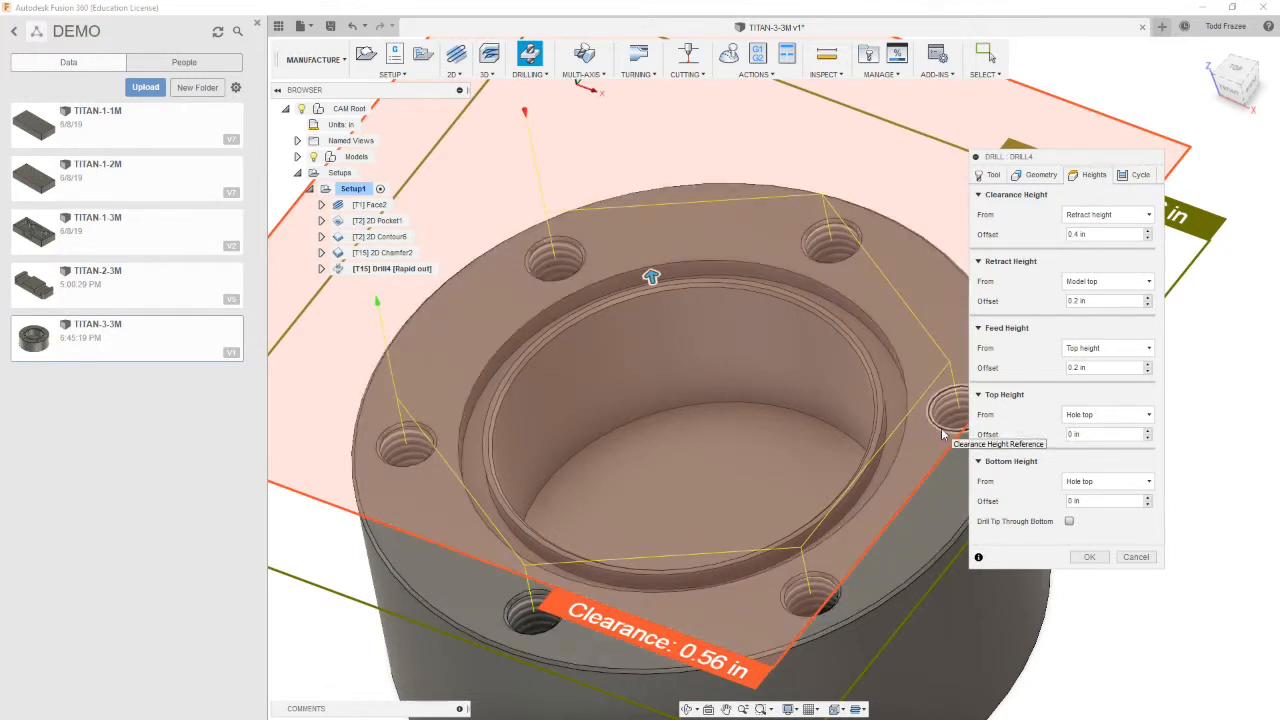
{"action": "left_click", "coordinate": [1100, 501]}
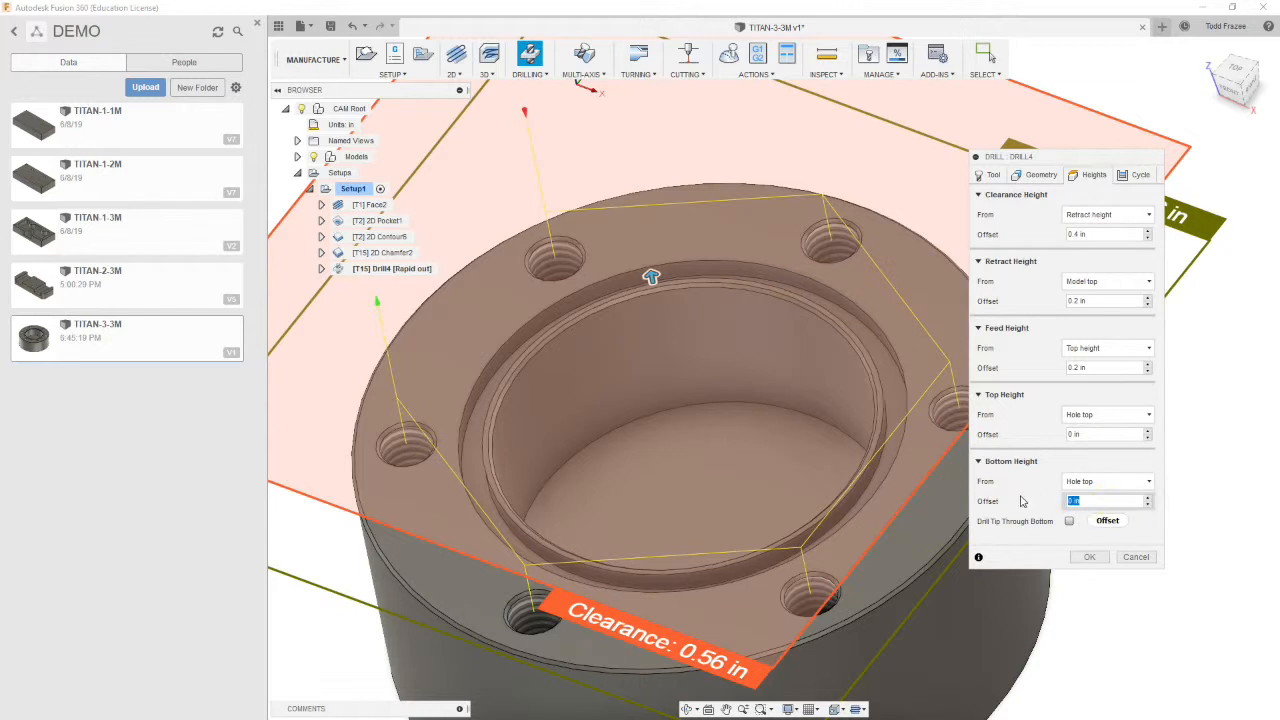
{"action": "type", "text": "-.08"}
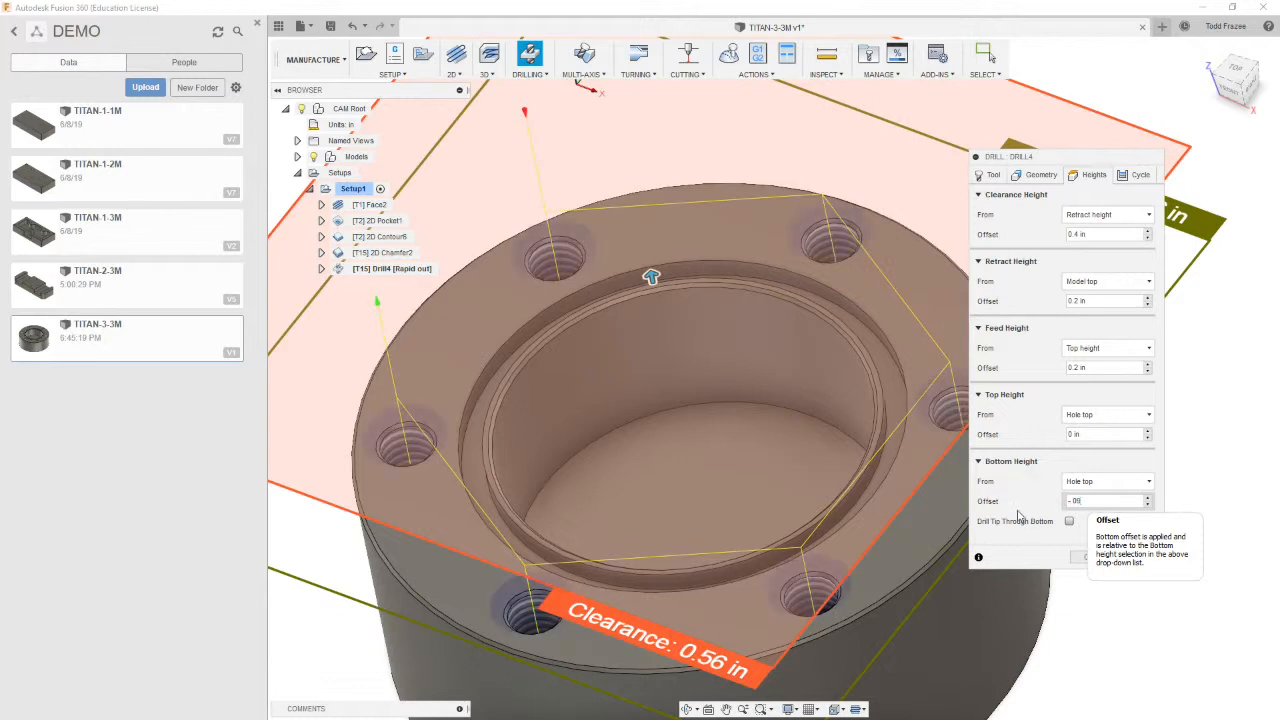
Set the cycle type to Counterboring – dwell and rapid out with a 1 s dwelling period, and confirm the drill operation
{"action": "left_click", "coordinate": [1141, 175]}
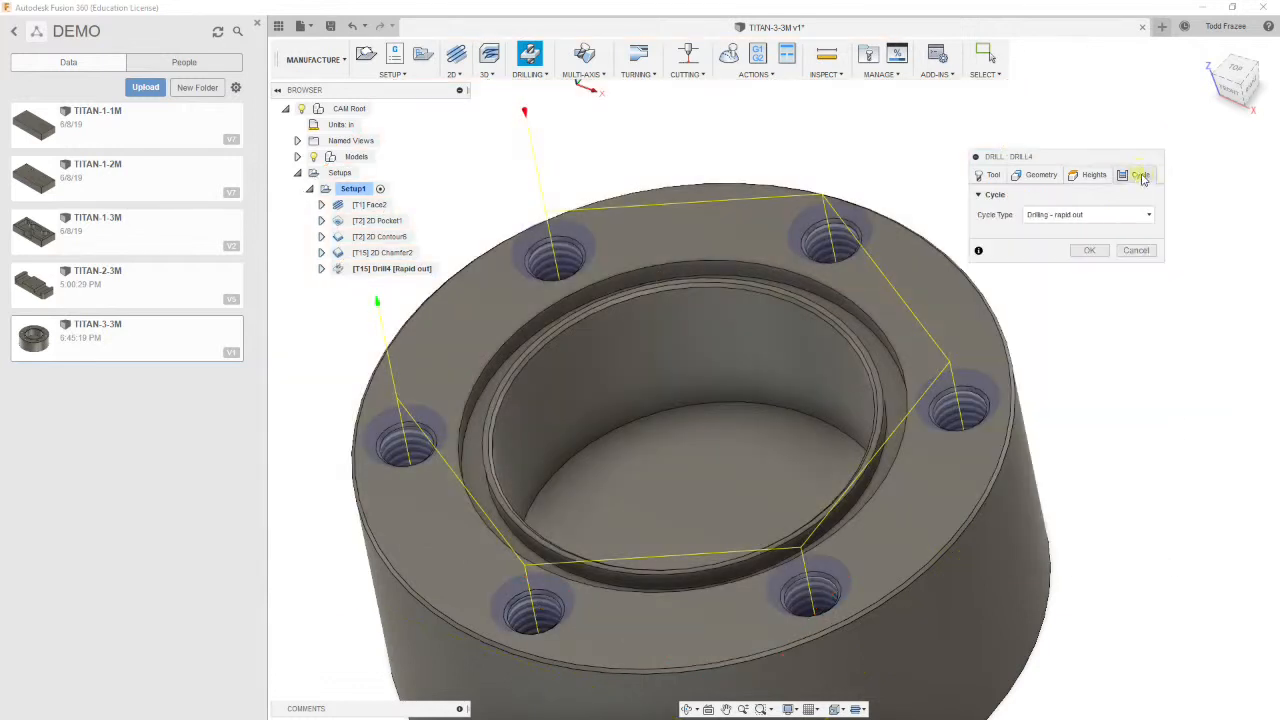
{"action": "left_click", "coordinate": [1130, 214]}
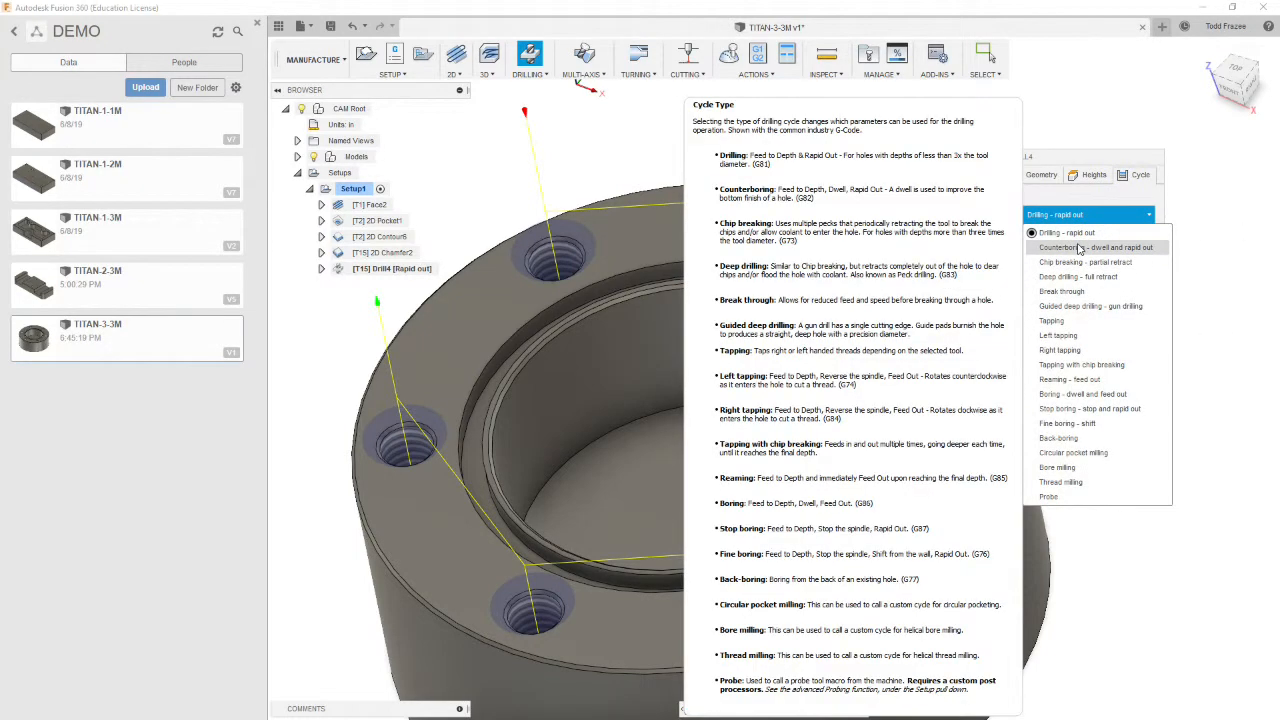
{"action": "left_click", "coordinate": [1079, 248]}
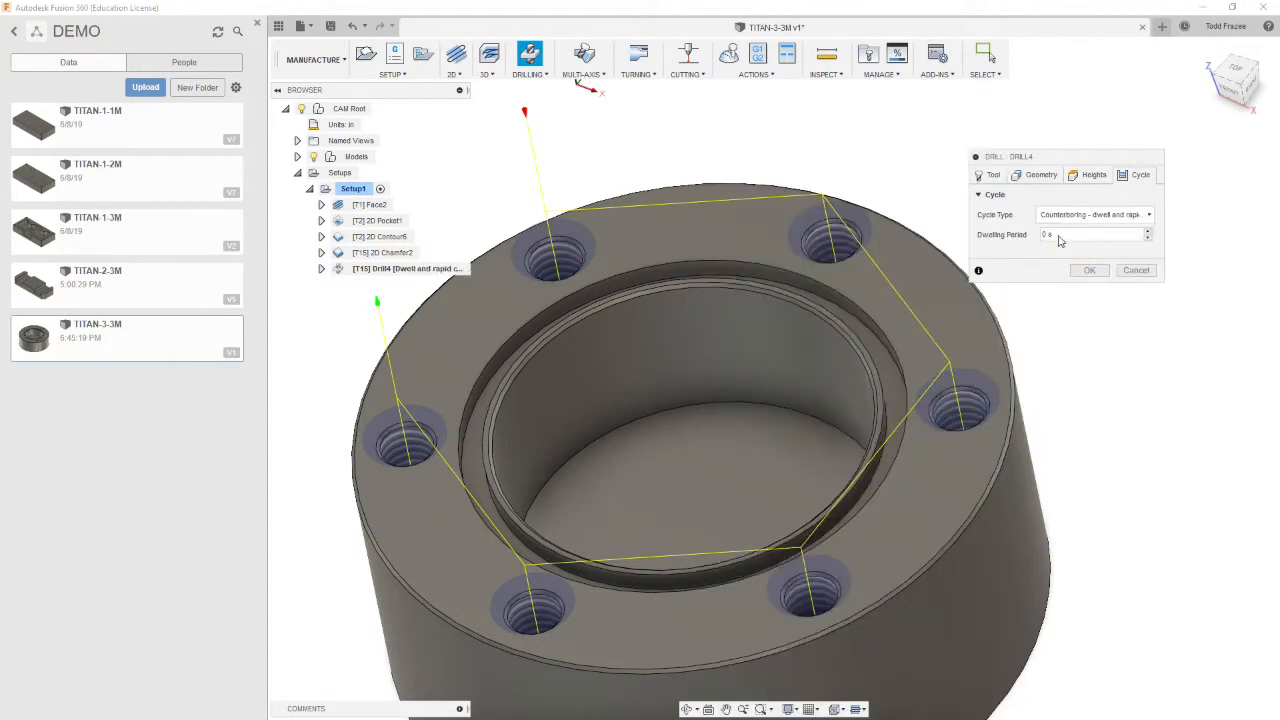
{"action": "left_click", "coordinate": [1049, 234]}
{"action": "key", "text": "BackSpace"}
{"action": "type", "text": "1"}
{"action": "left_click", "coordinate": [1090, 270]}
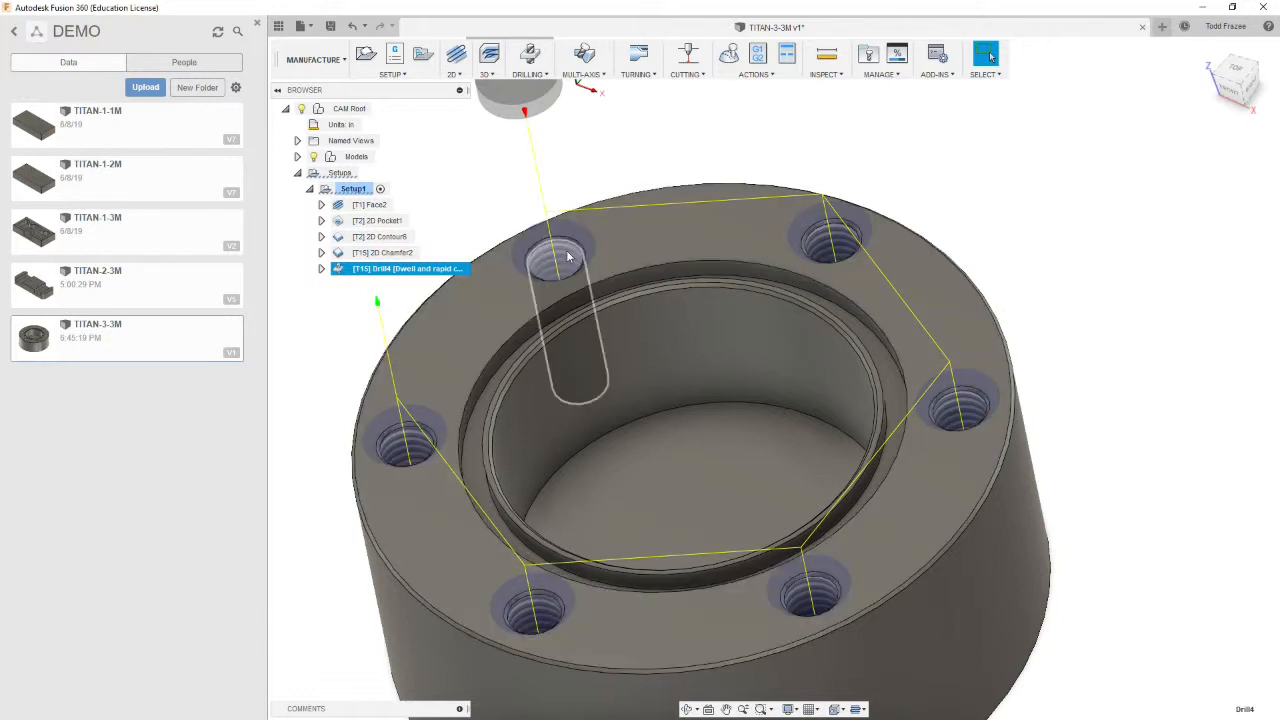
Start another Drill operation using the #10 Ø0.1772" 118° drill from TITAN_BUILDING_BLOCKS_TOOLS, and set the retract feedrate to 16
{"action": "left_click", "coordinate": [545, 76]}
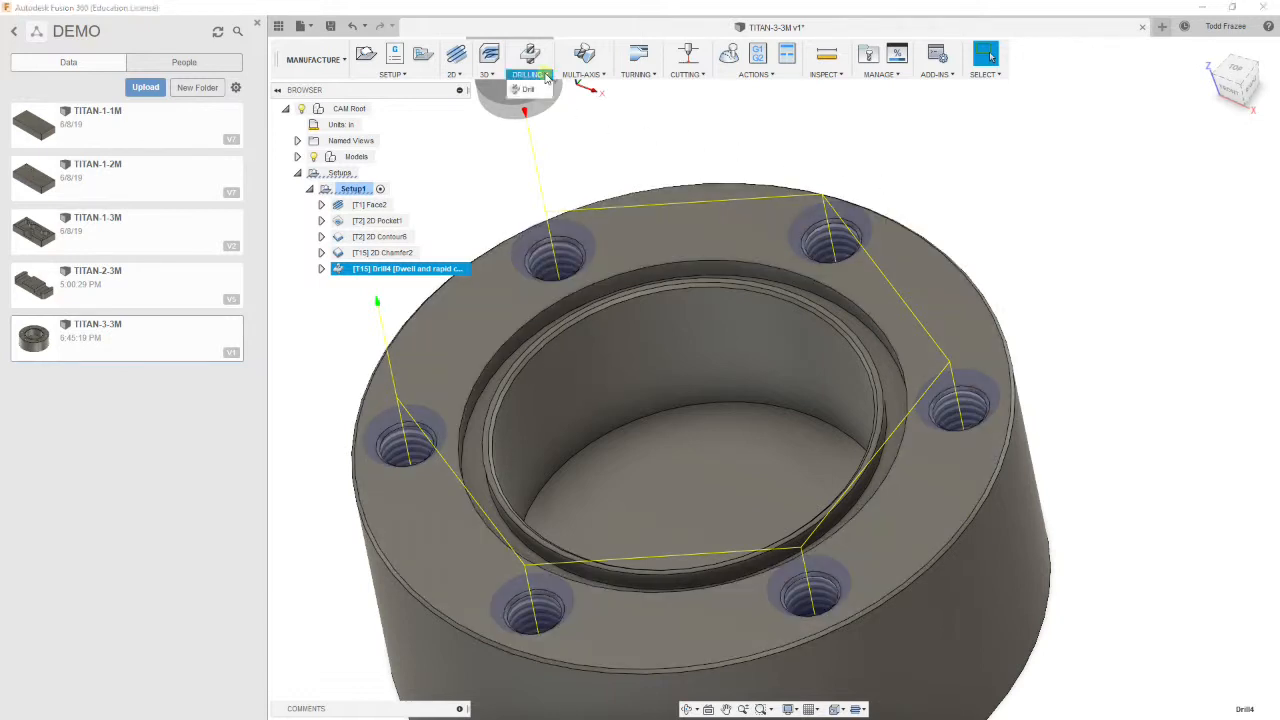
{"action": "left_click", "coordinate": [526, 89]}
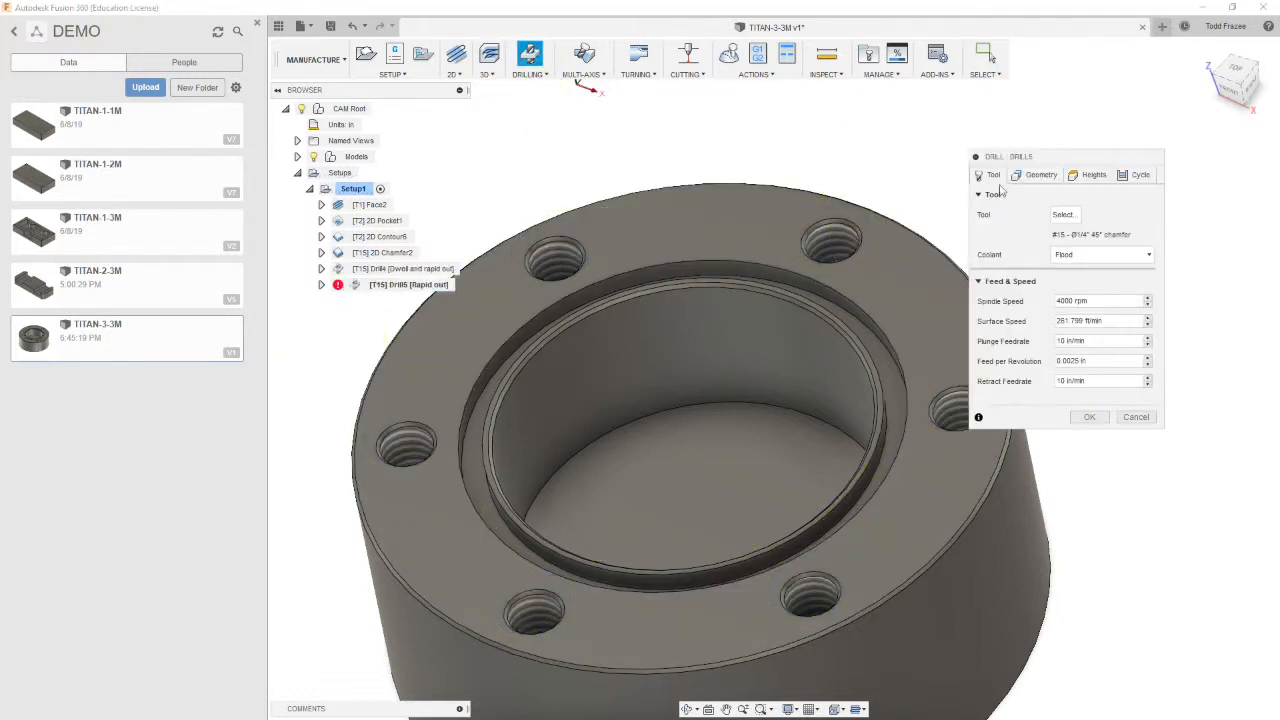
{"action": "left_click", "coordinate": [1062, 214]}
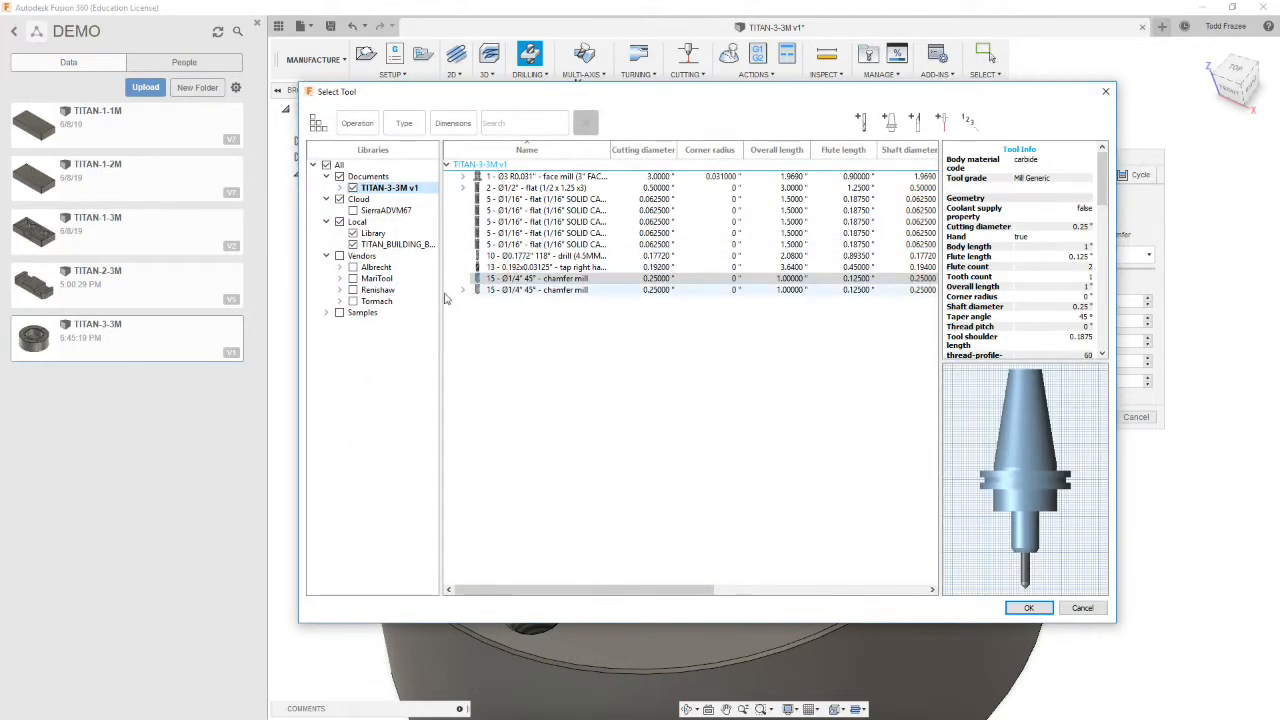
{"action": "left_click", "coordinate": [395, 244]}
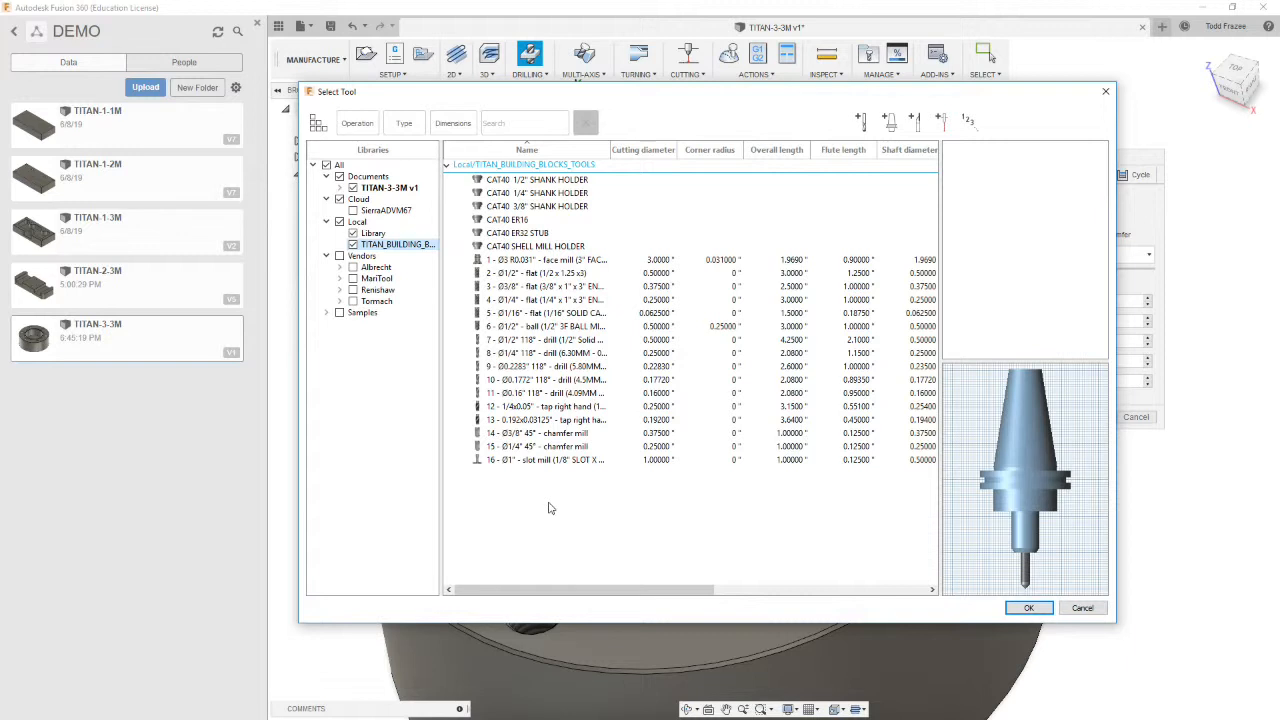
{"action": "left_click", "coordinate": [515, 381]}
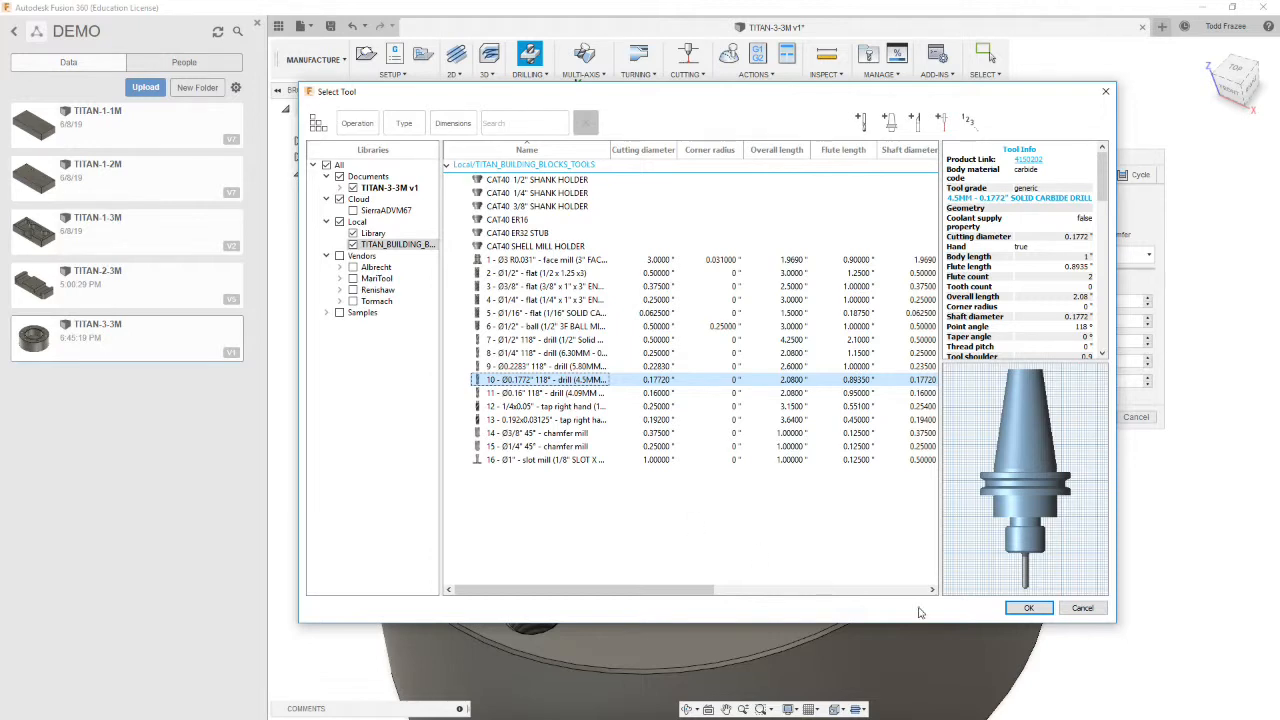
{"action": "left_click", "coordinate": [1030, 608]}
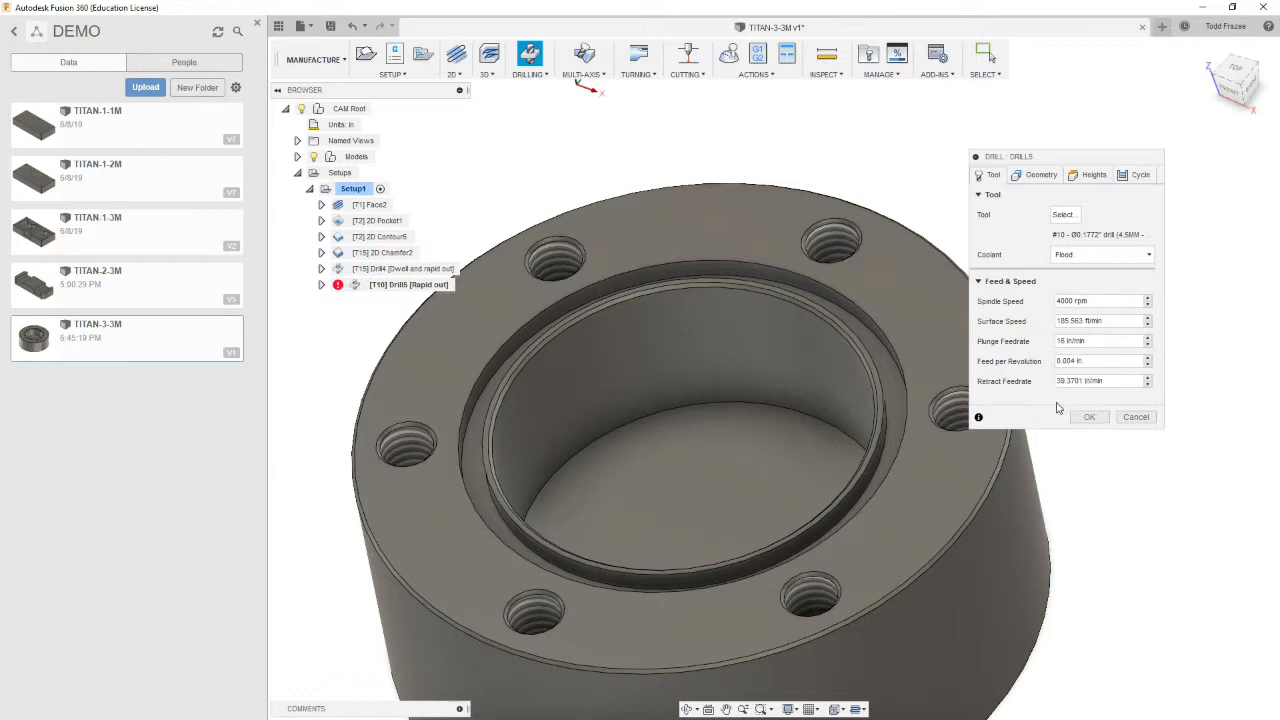
{"action": "left_click_drag", "start_coordinate": [1110, 381], "coordinate": [1010, 377]}
{"action": "type", "text": "16"}
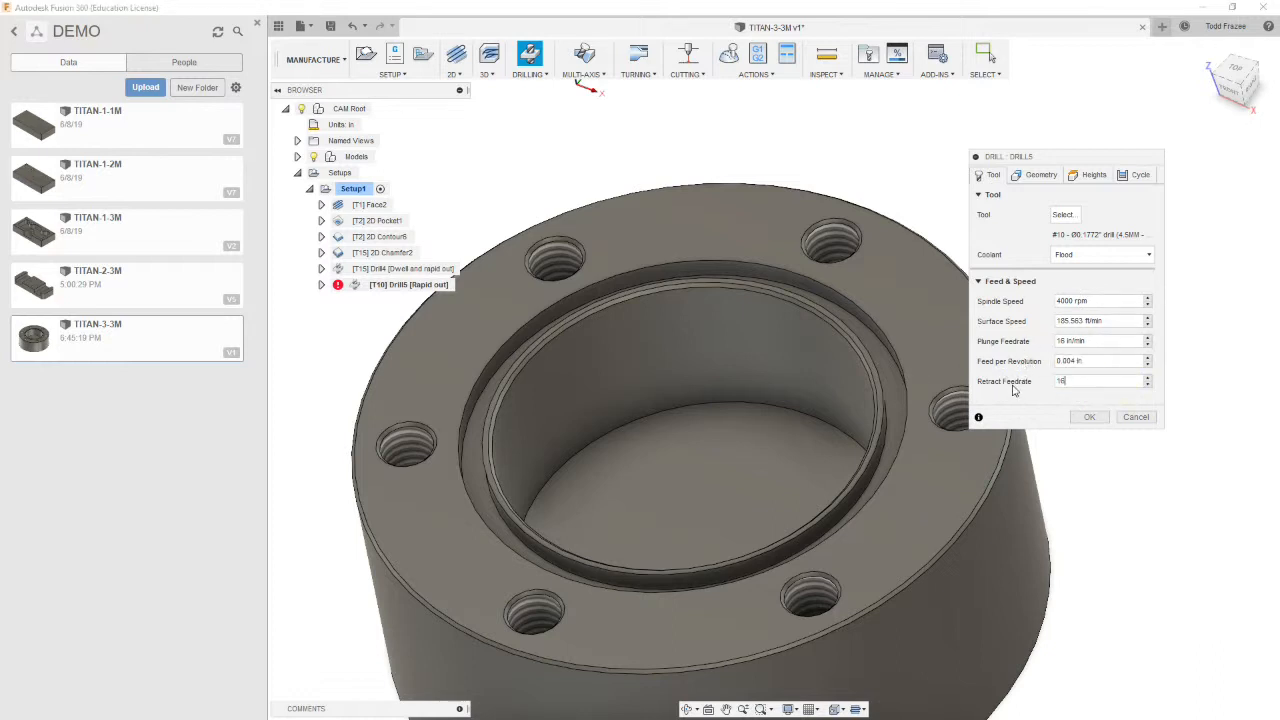
Select one of the bolt holes as hole faces with Select Same Diameter enabled
{"action": "left_click", "coordinate": [1030, 176]}
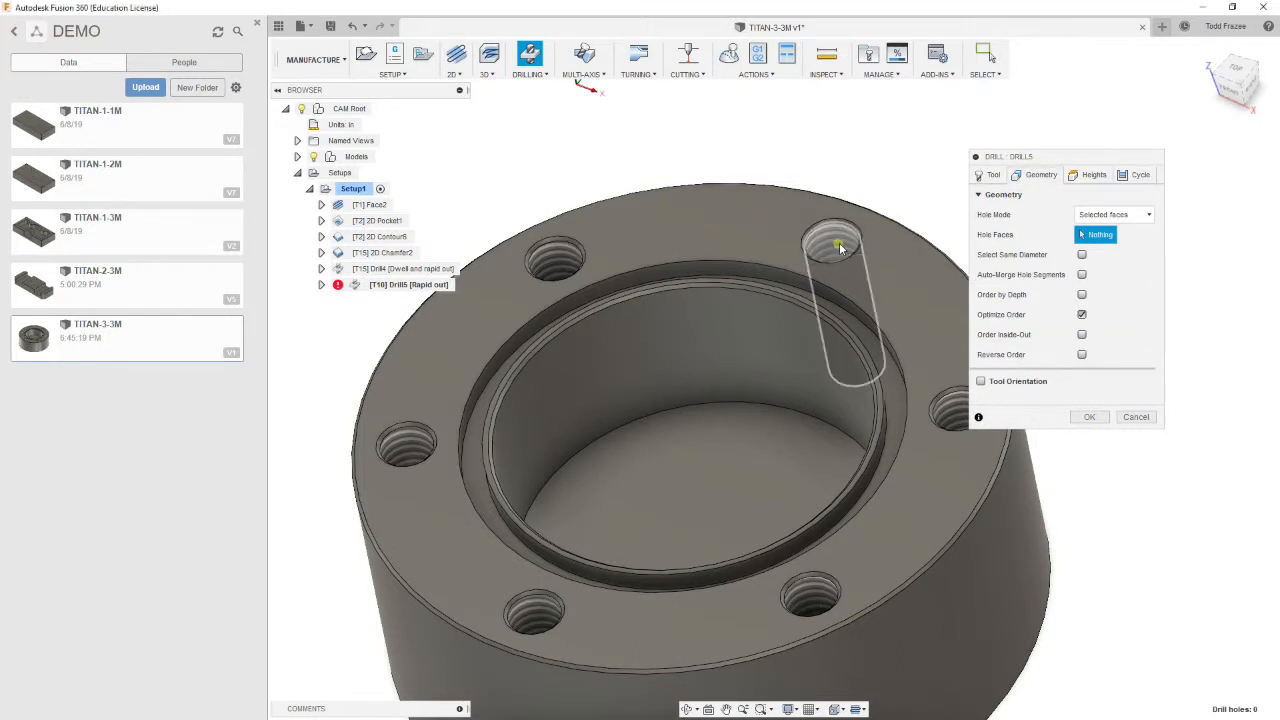
{"action": "left_click", "coordinate": [838, 243]}
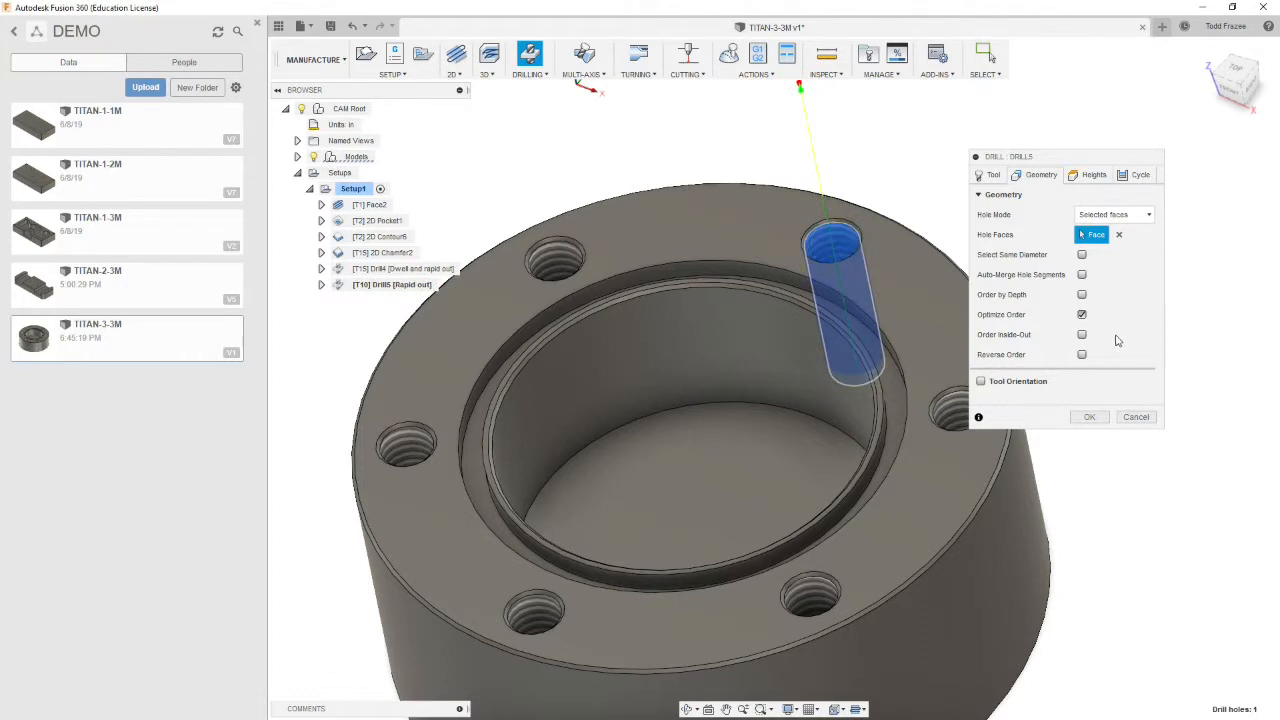
{"action": "left_click", "coordinate": [1082, 255]}
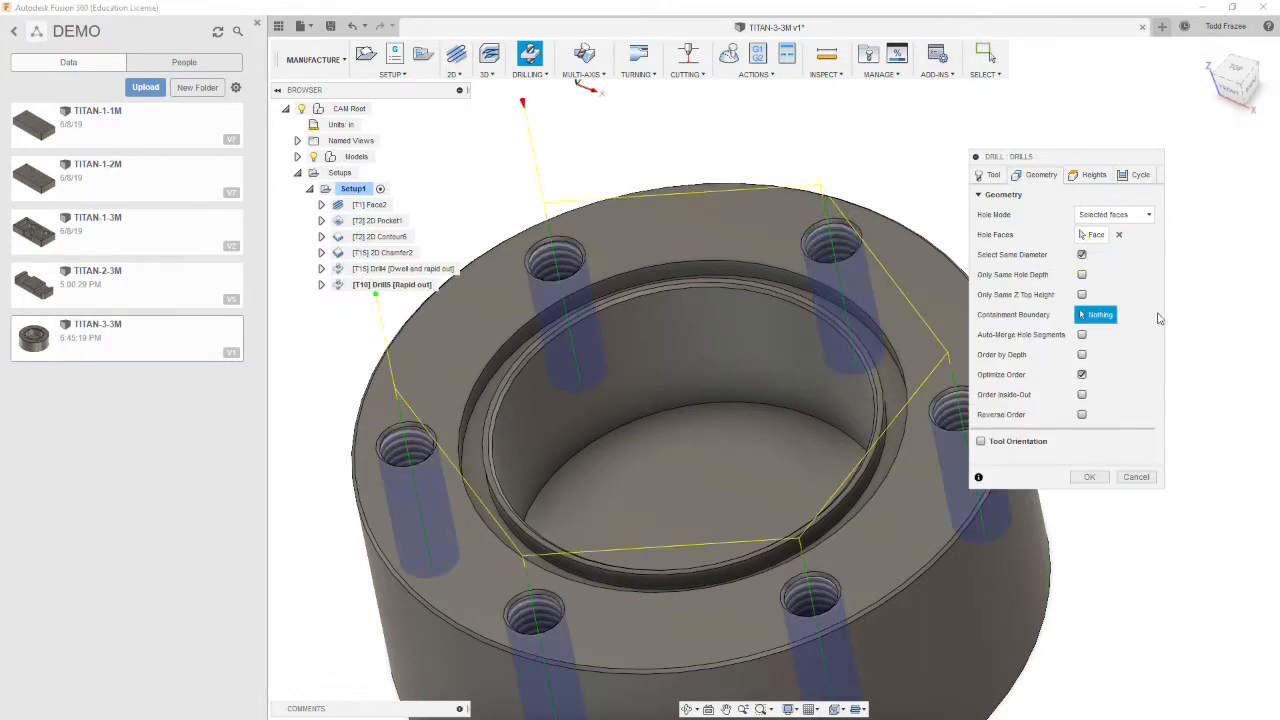
Set retract height and top height from Model top, and enable Drill Tip Through Bottom
{"action": "left_click", "coordinate": [1104, 175]}
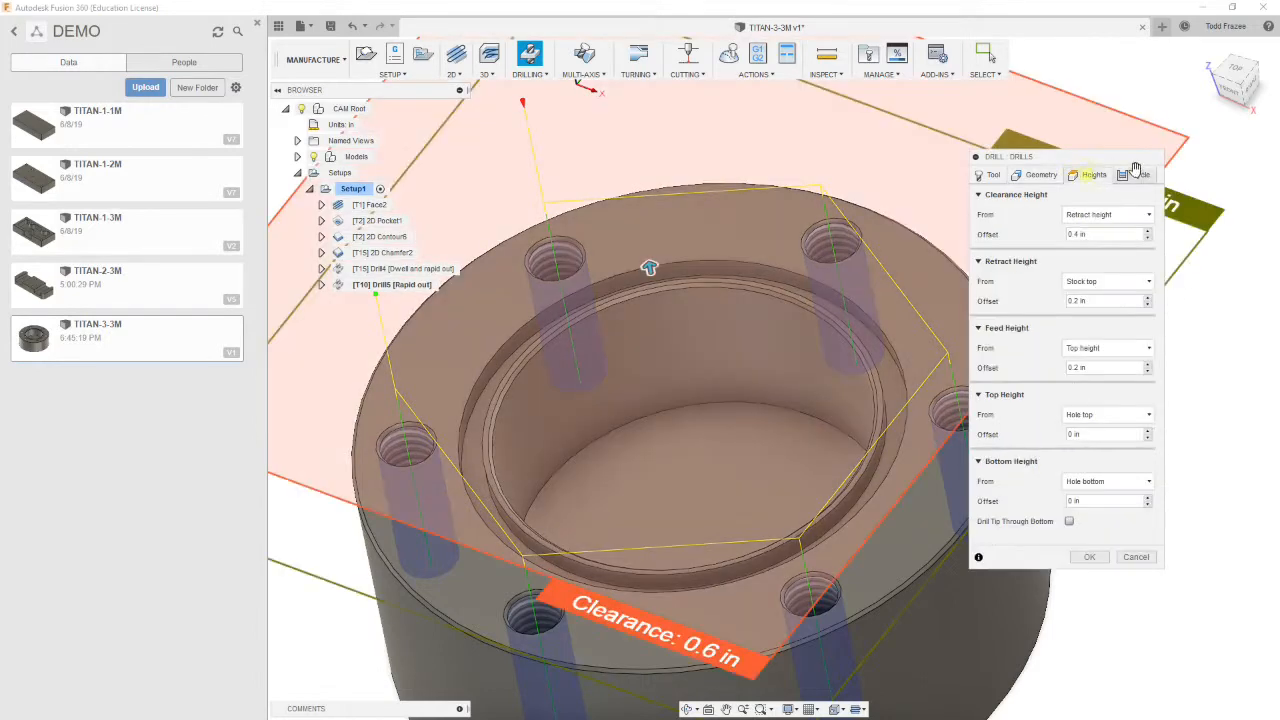
{"action": "left_click", "coordinate": [1100, 281]}
{"action": "left_click", "coordinate": [1137, 371]}
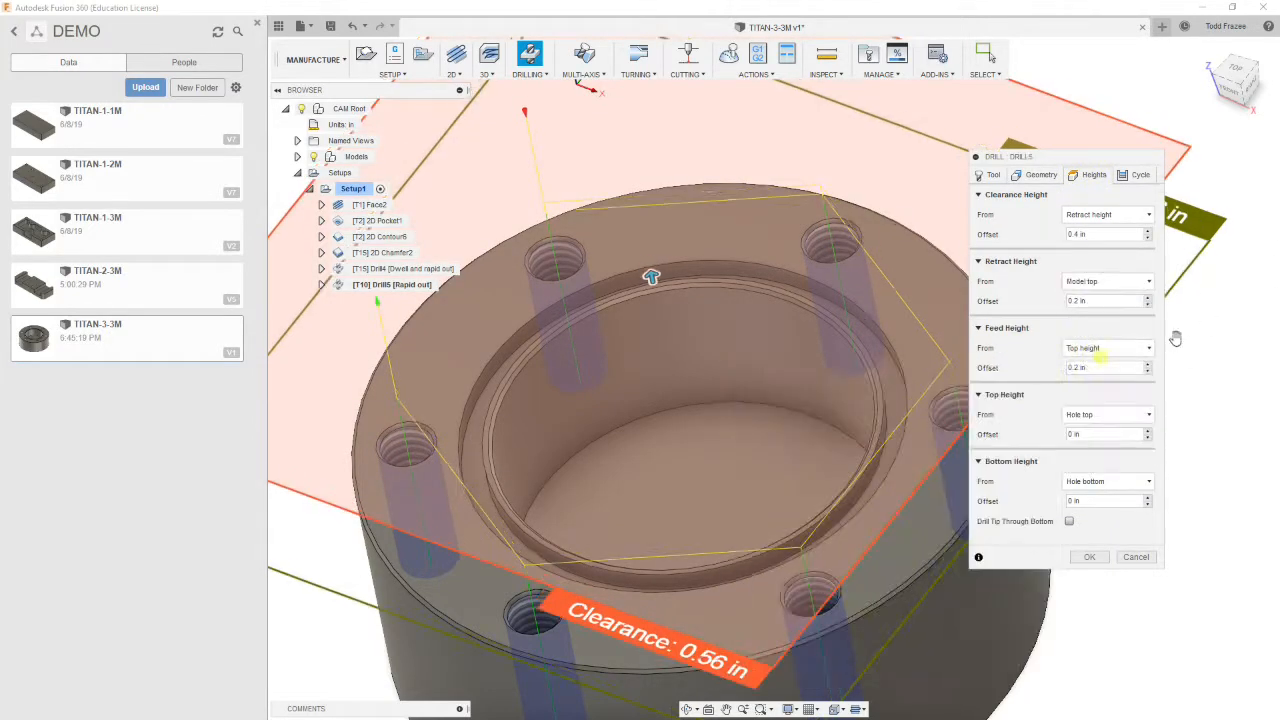
{"action": "left_click", "coordinate": [1124, 418]}
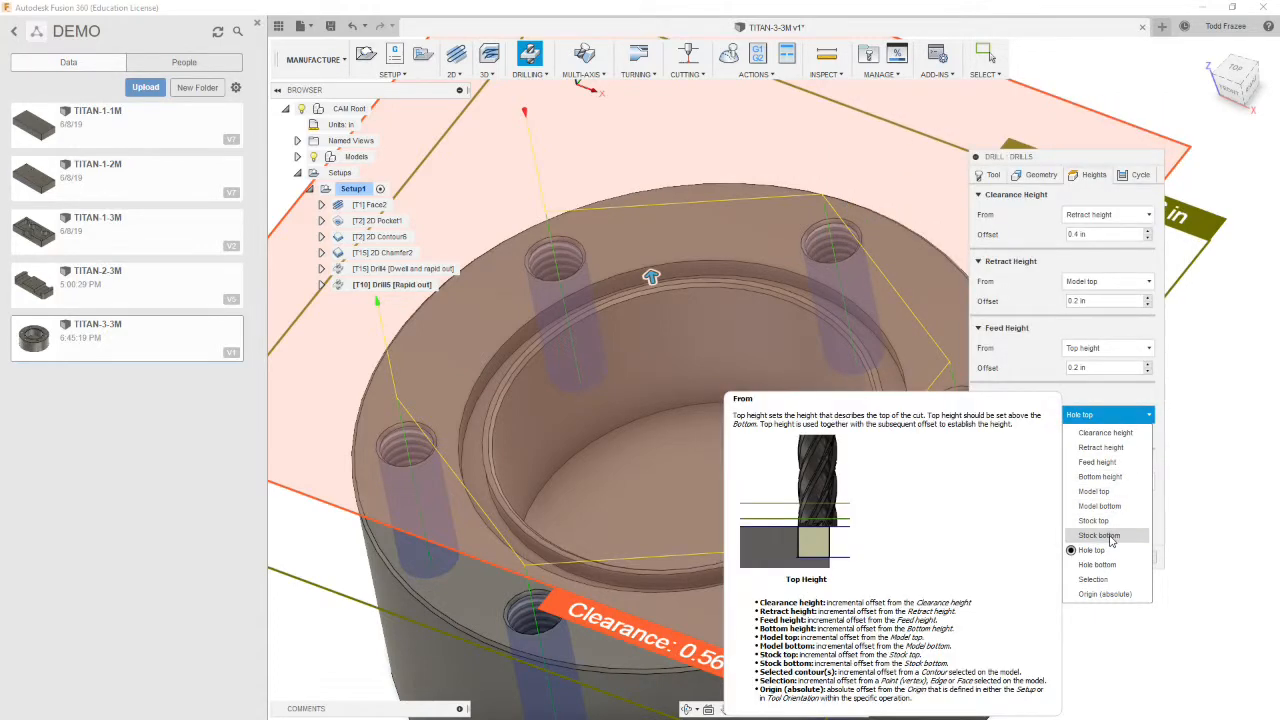
{"action": "left_click", "coordinate": [1108, 494]}
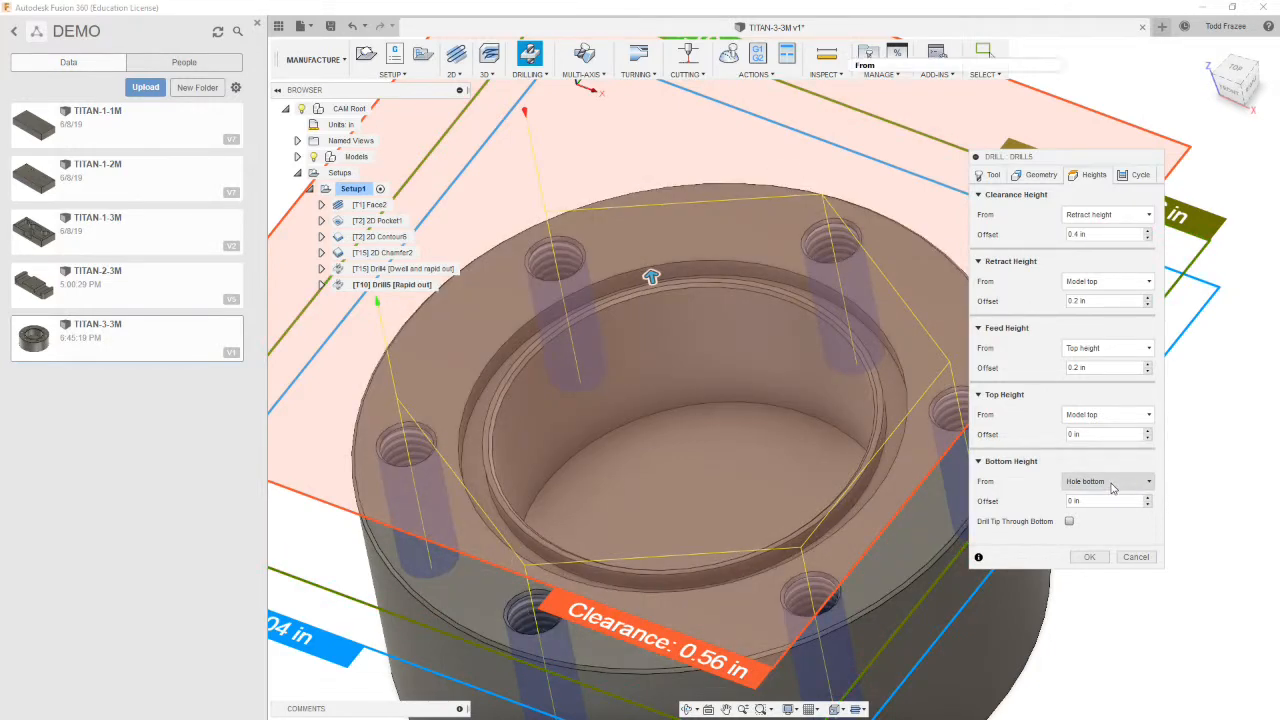
{"action": "left_click", "coordinate": [1067, 523]}
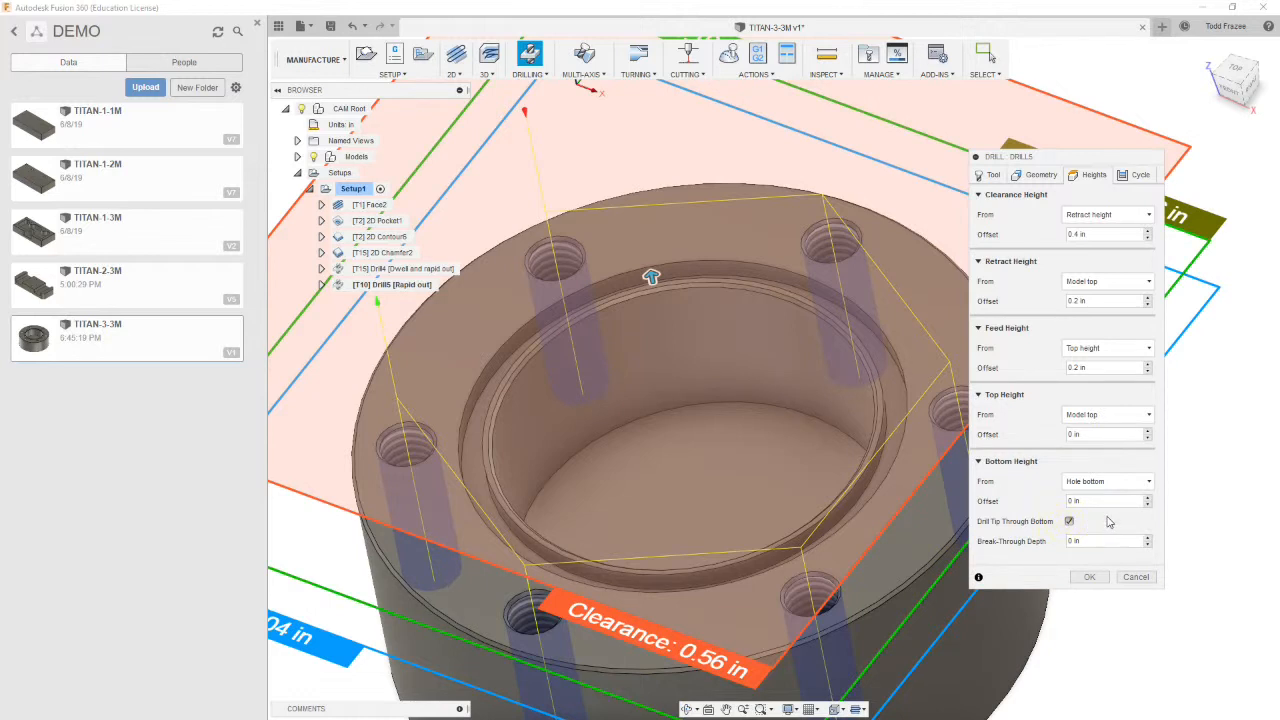
Set the cycle type to Deep drilling – full retract, edit the pecking depth with 0, and confirm the operation
{"action": "left_click", "coordinate": [1140, 175]}
{"action": "left_click", "coordinate": [1110, 214]}
{"action": "left_click", "coordinate": [1105, 288]}
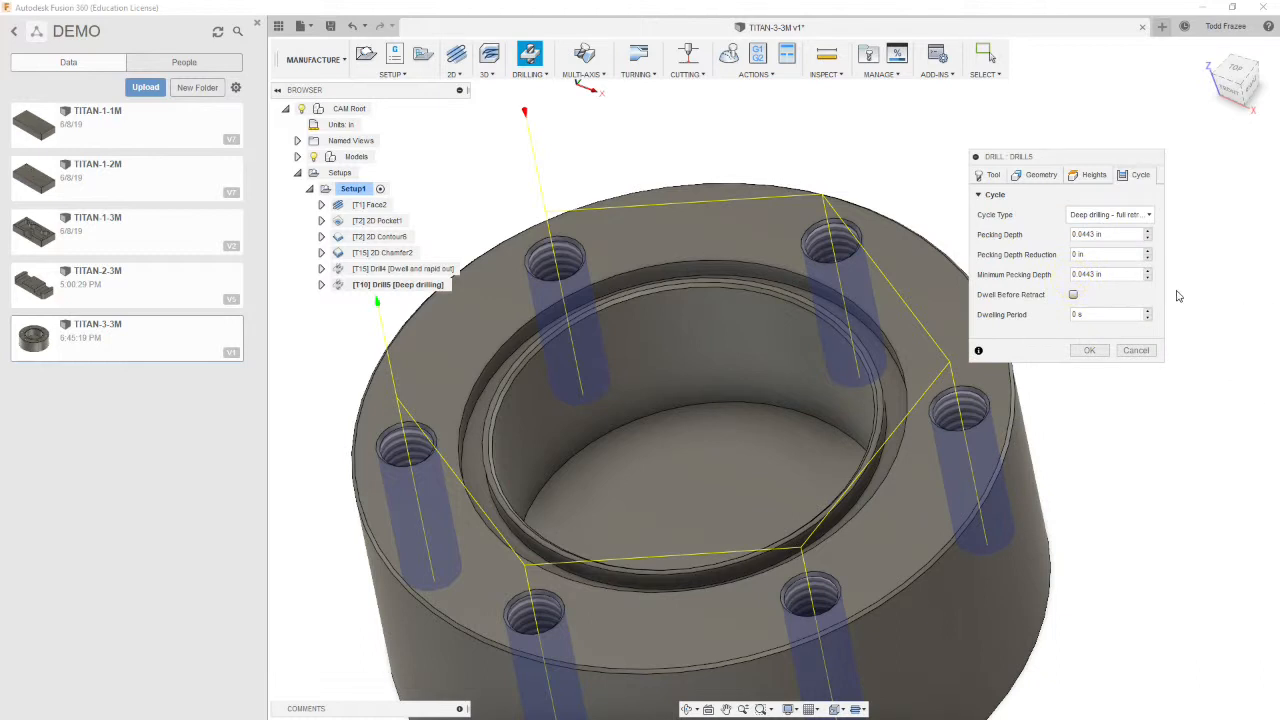
{"action": "left_click", "coordinate": [1115, 234]}
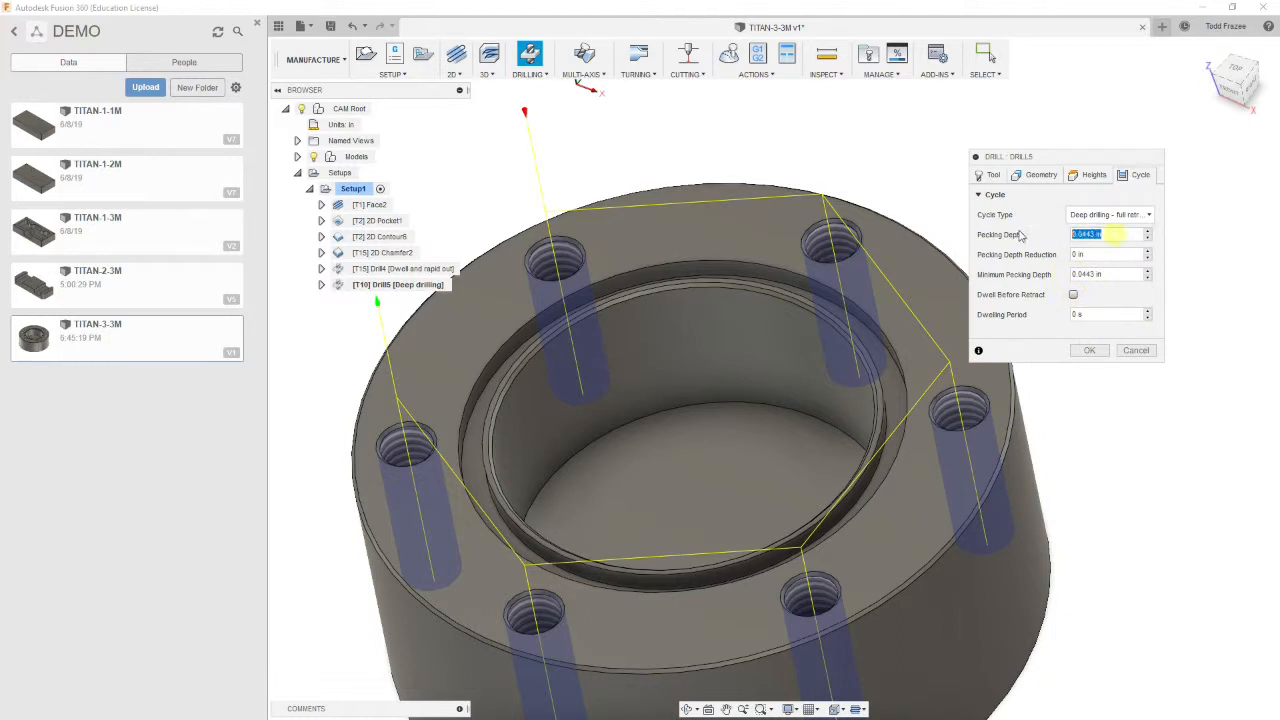
{"action": "type", "text": "04"}
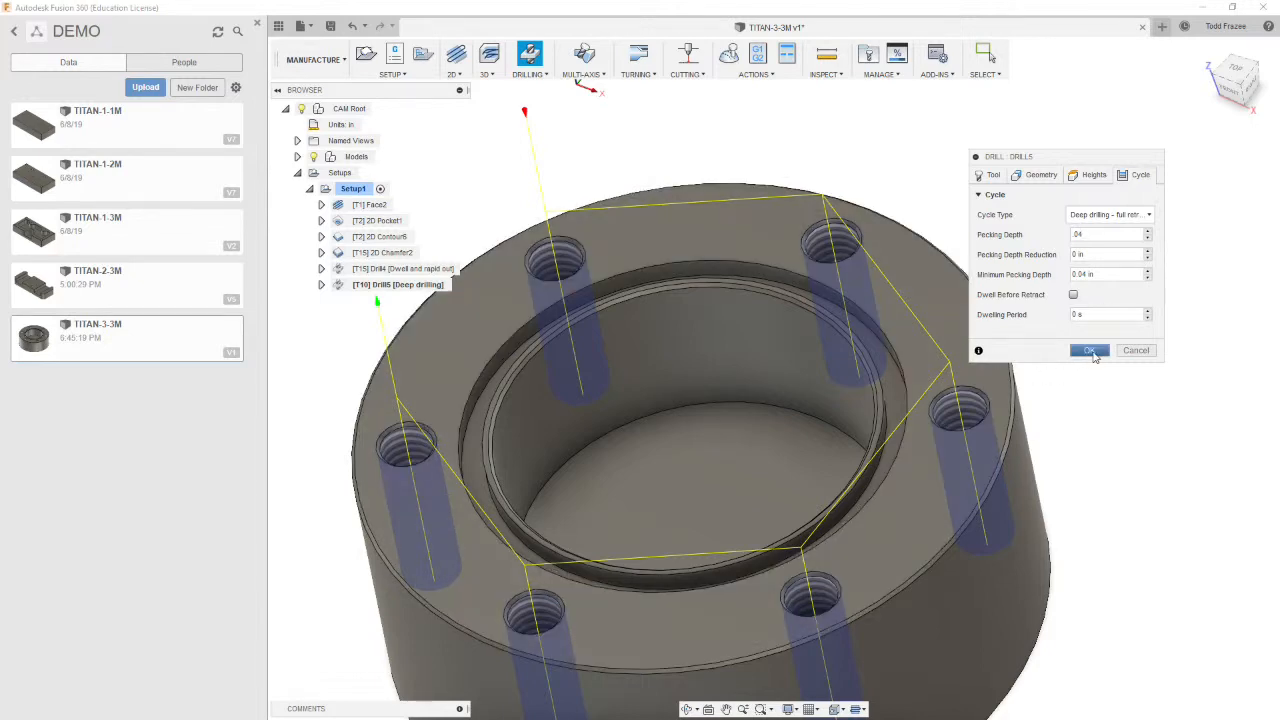
{"action": "left_click", "coordinate": [1090, 351]}
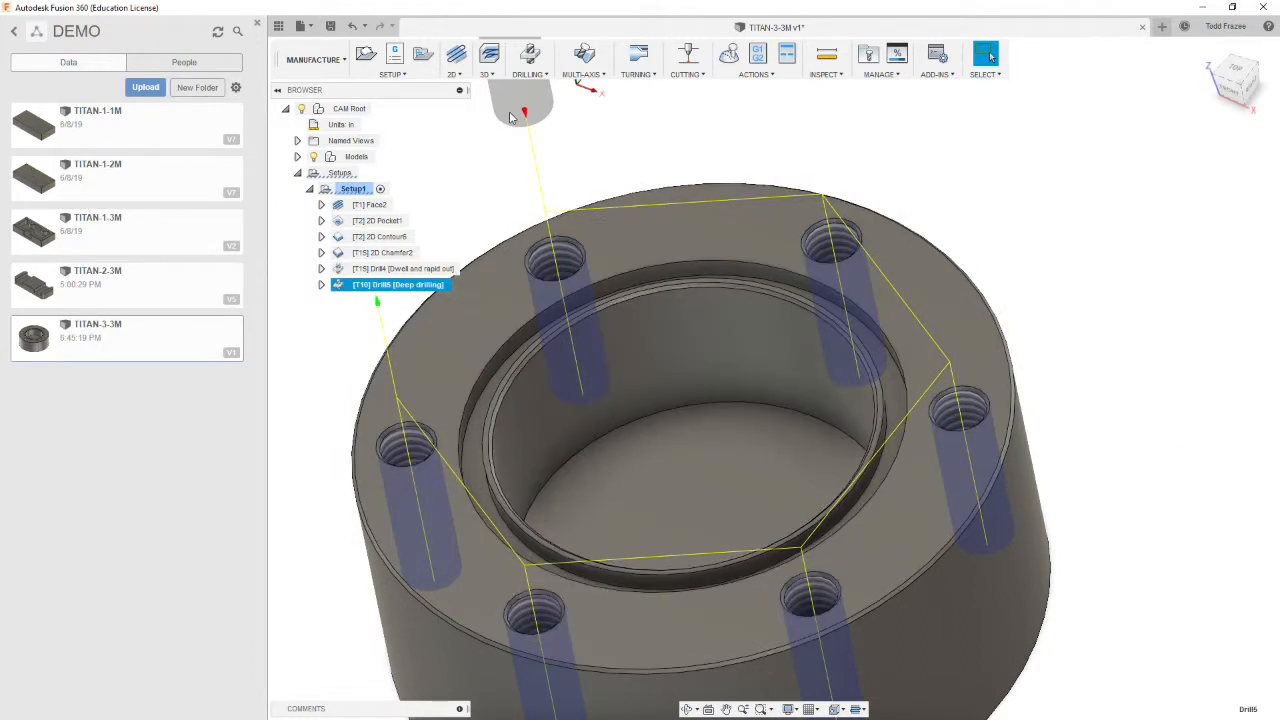
Start a Drill operation with the #13 Ø0.192x0.03125" right hand tap and set spindle speed to 700 rpm
{"action": "left_click", "coordinate": [545, 76]}
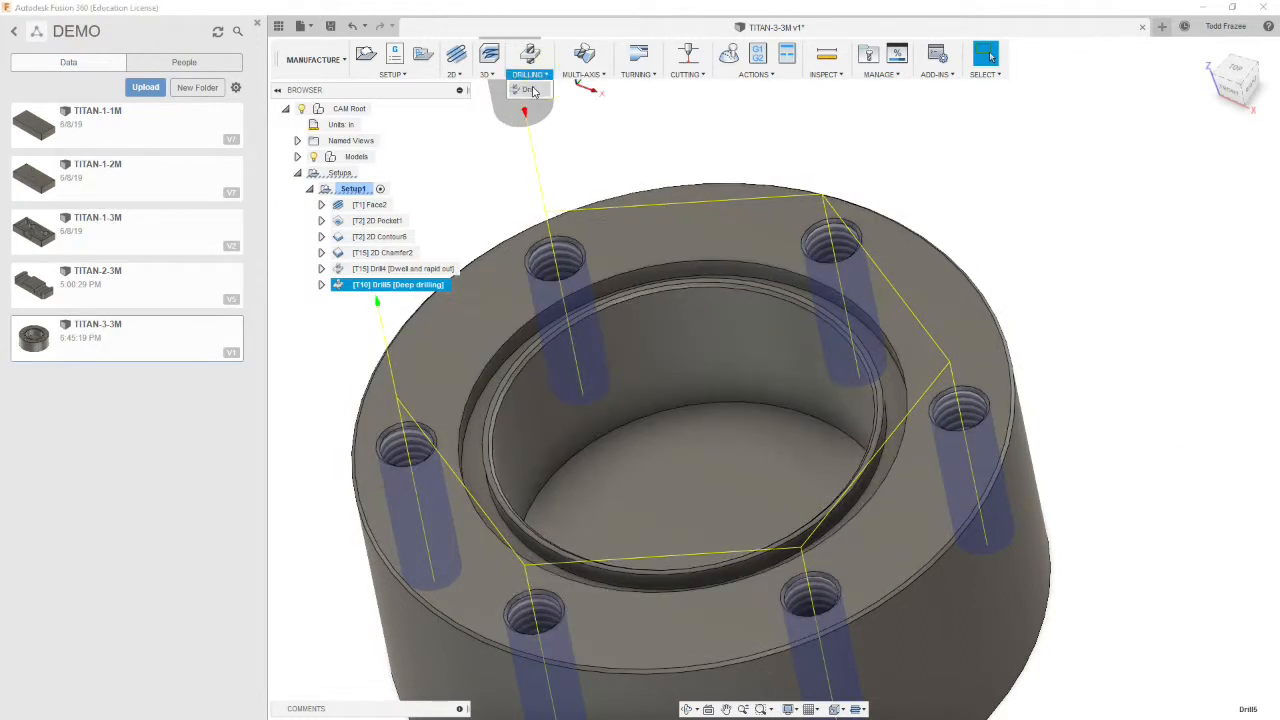
{"action": "left_click", "coordinate": [527, 89]}
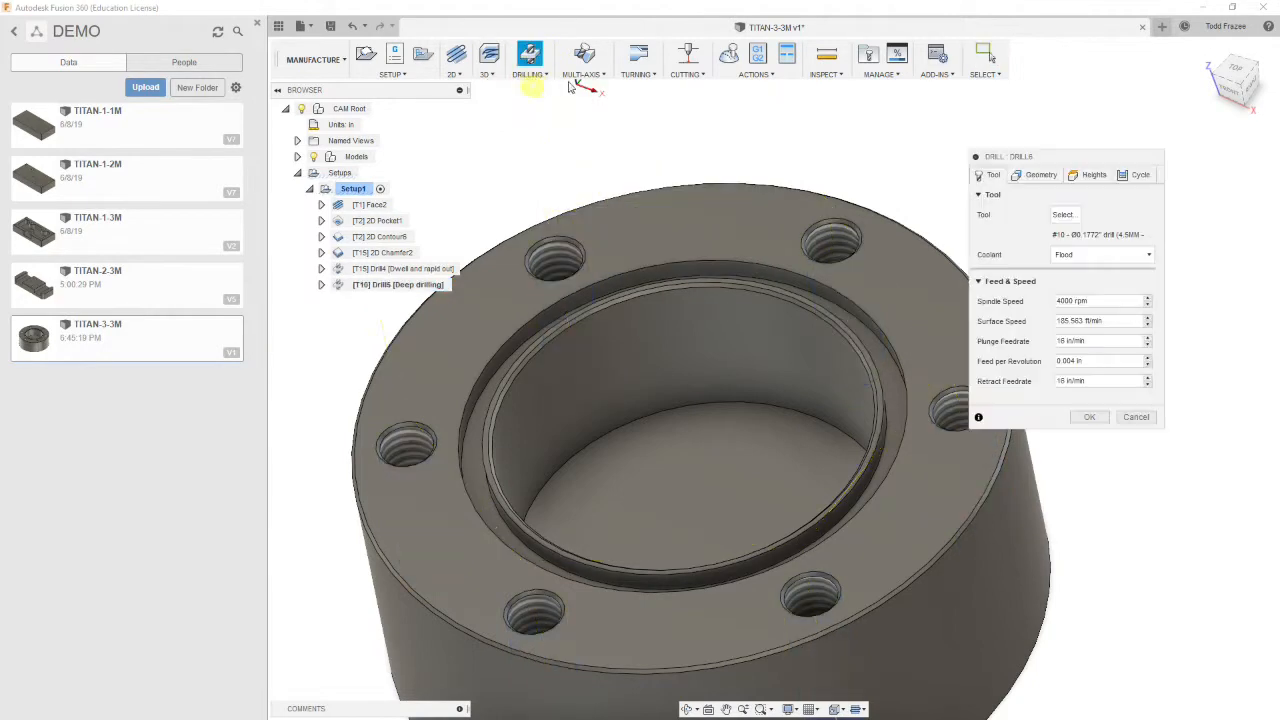
{"action": "left_click", "coordinate": [1063, 214]}
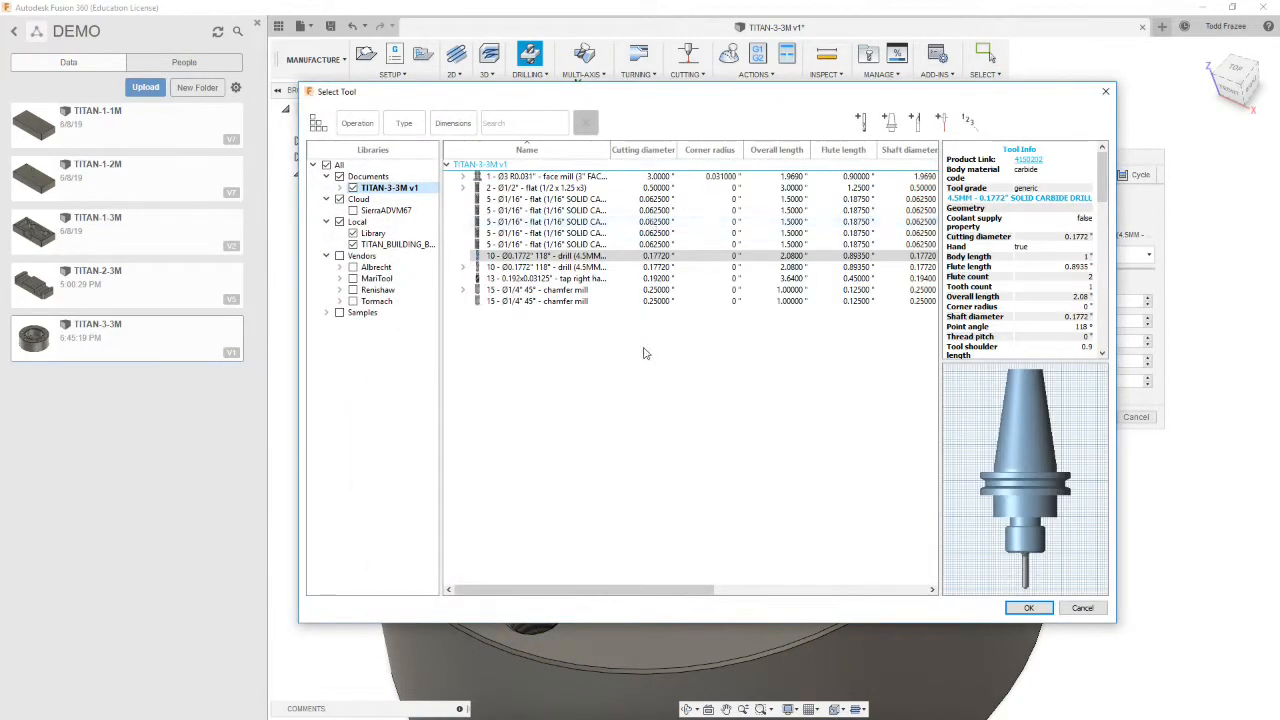
{"action": "left_click", "coordinate": [527, 280]}
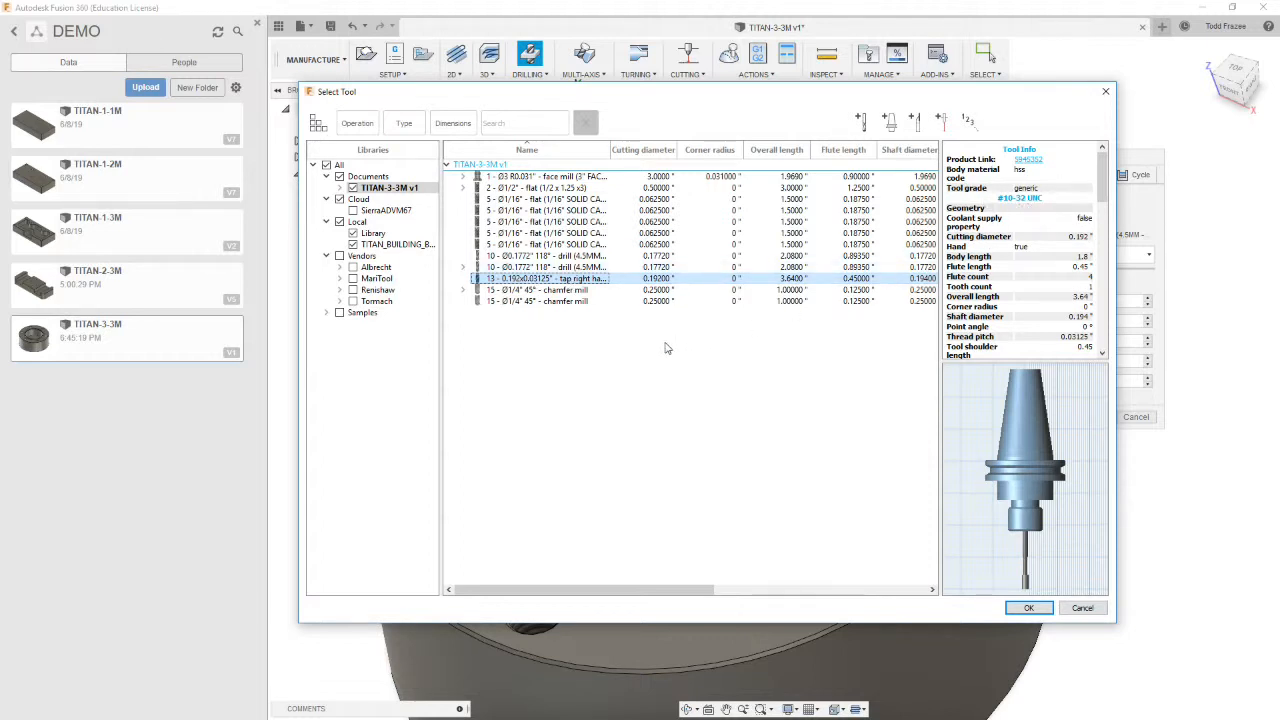
{"action": "left_click", "coordinate": [1028, 607]}
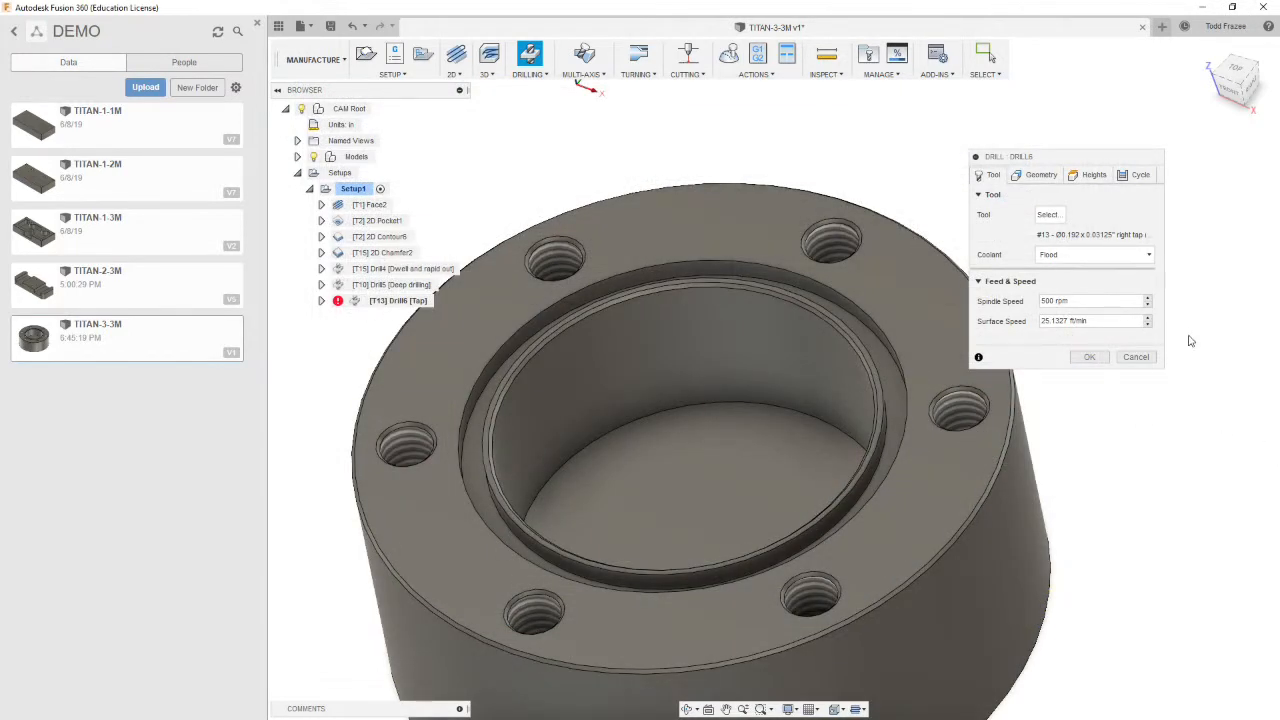
{"action": "left_click_drag", "start_coordinate": [1053, 300], "coordinate": [1022, 300]}
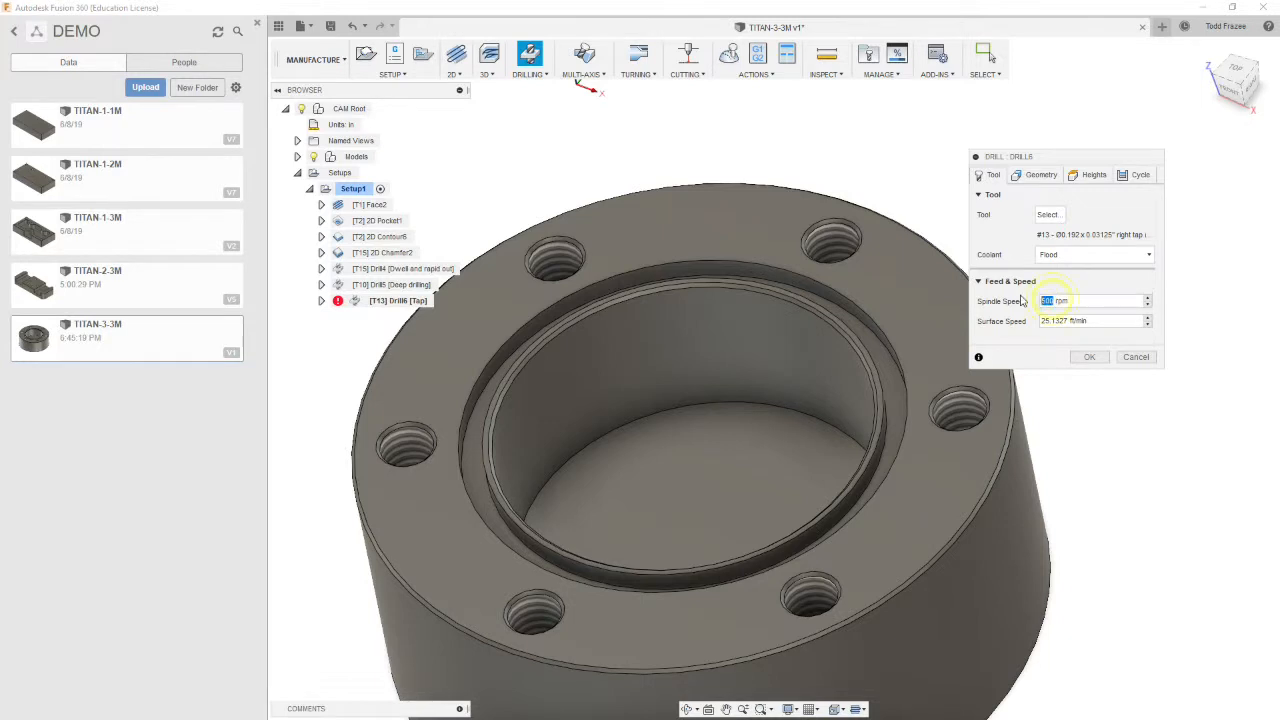
{"action": "type", "text": "700"}
{"action": "key", "text": "Tab"}
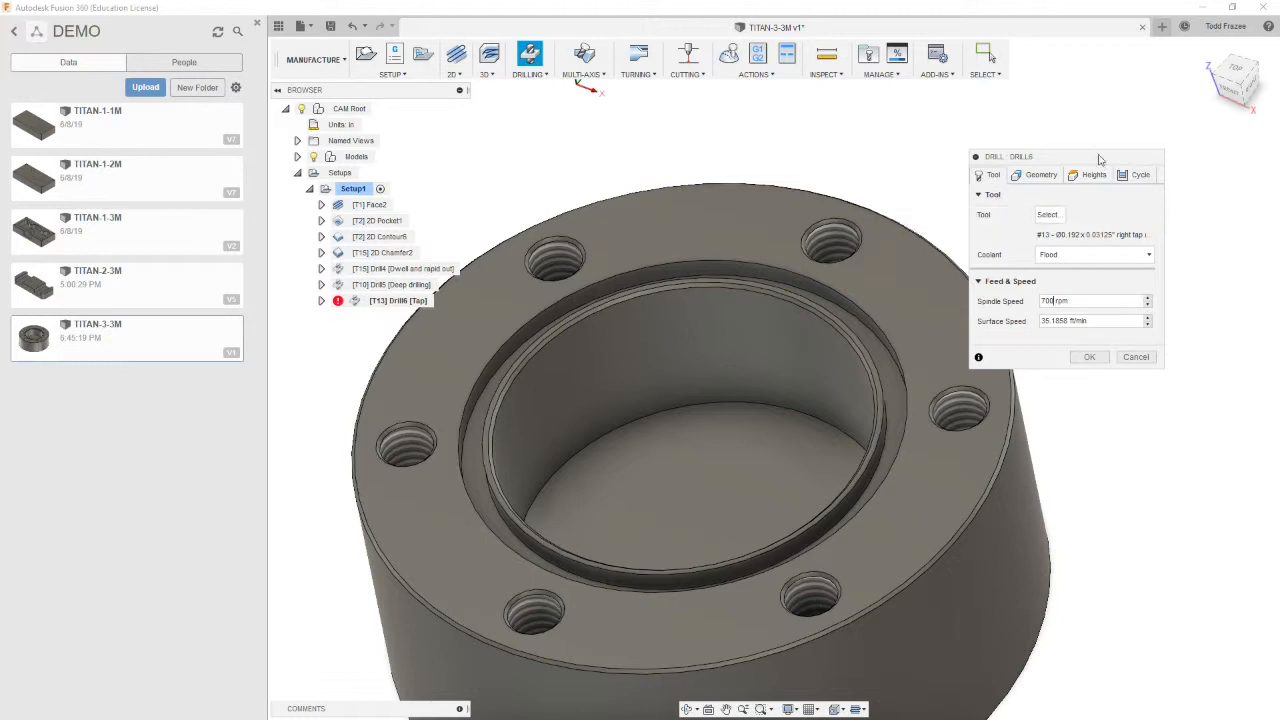
Select a tapped bolt-hole face as the hole faces for the tap operation with Select Same Diameter enabled
{"action": "left_click", "coordinate": [1044, 176]}
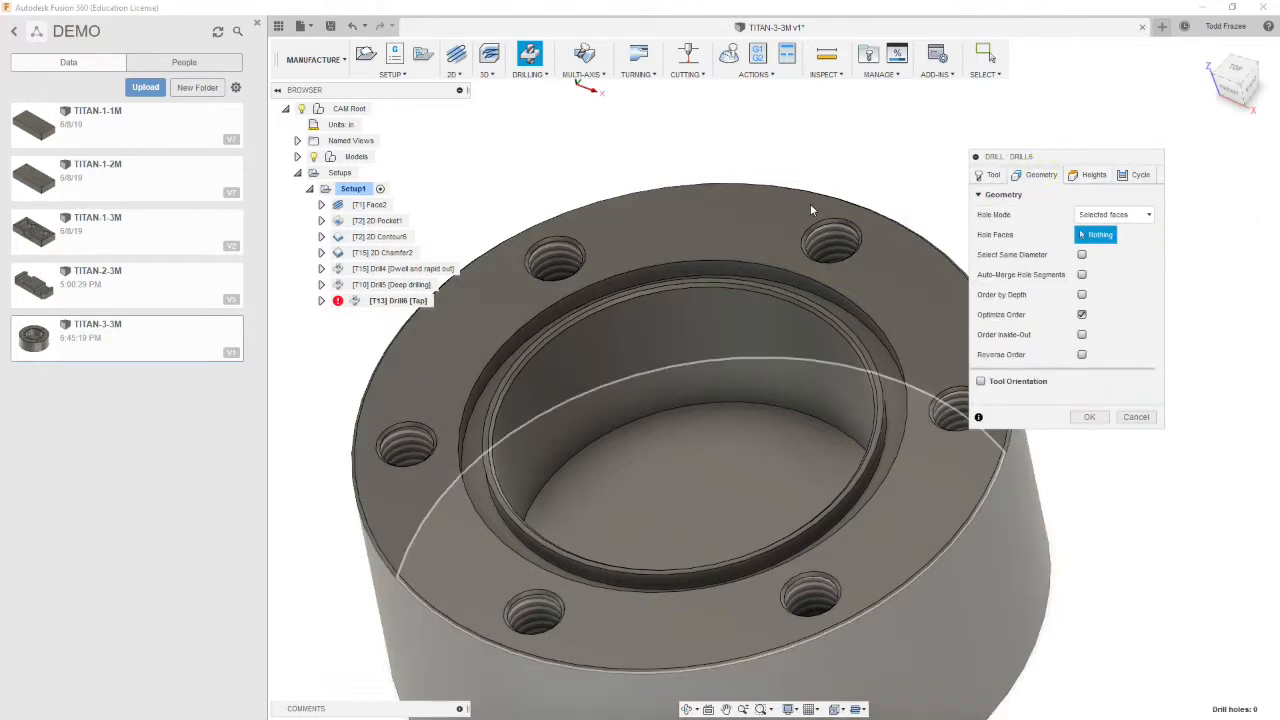
{"action": "left_click", "coordinate": [831, 239]}
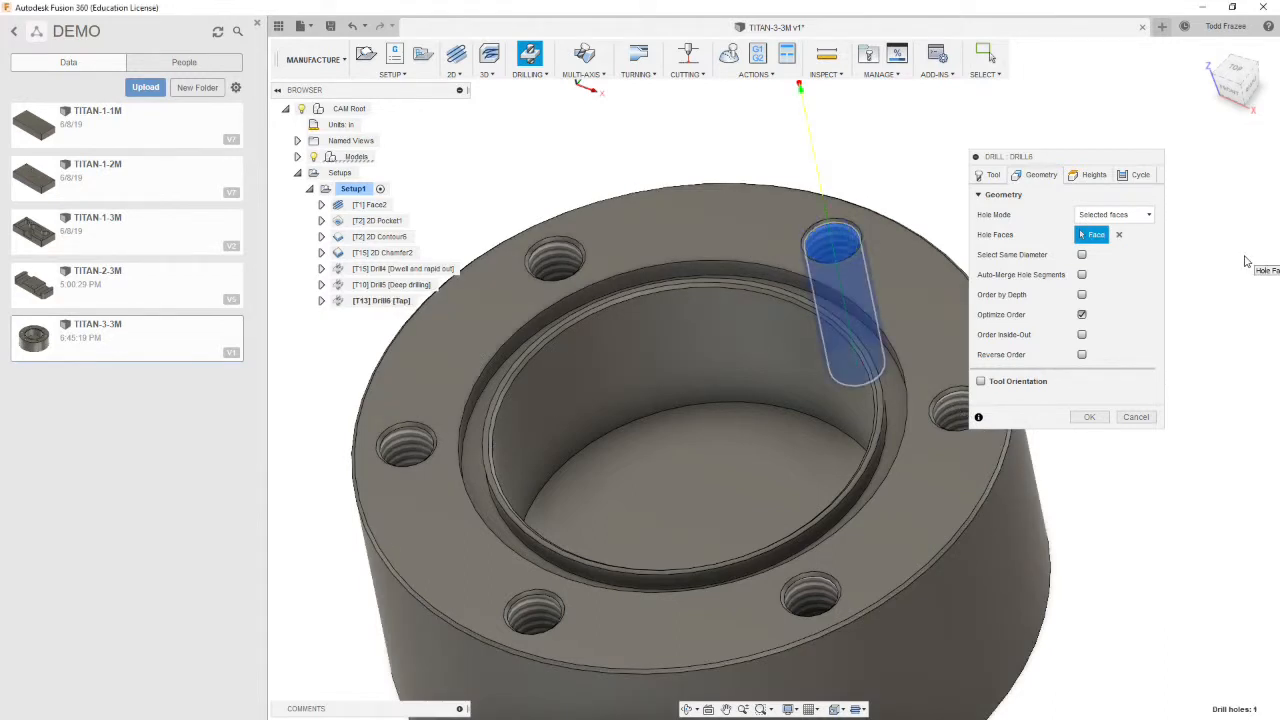
{"action": "left_click", "coordinate": [1082, 255]}
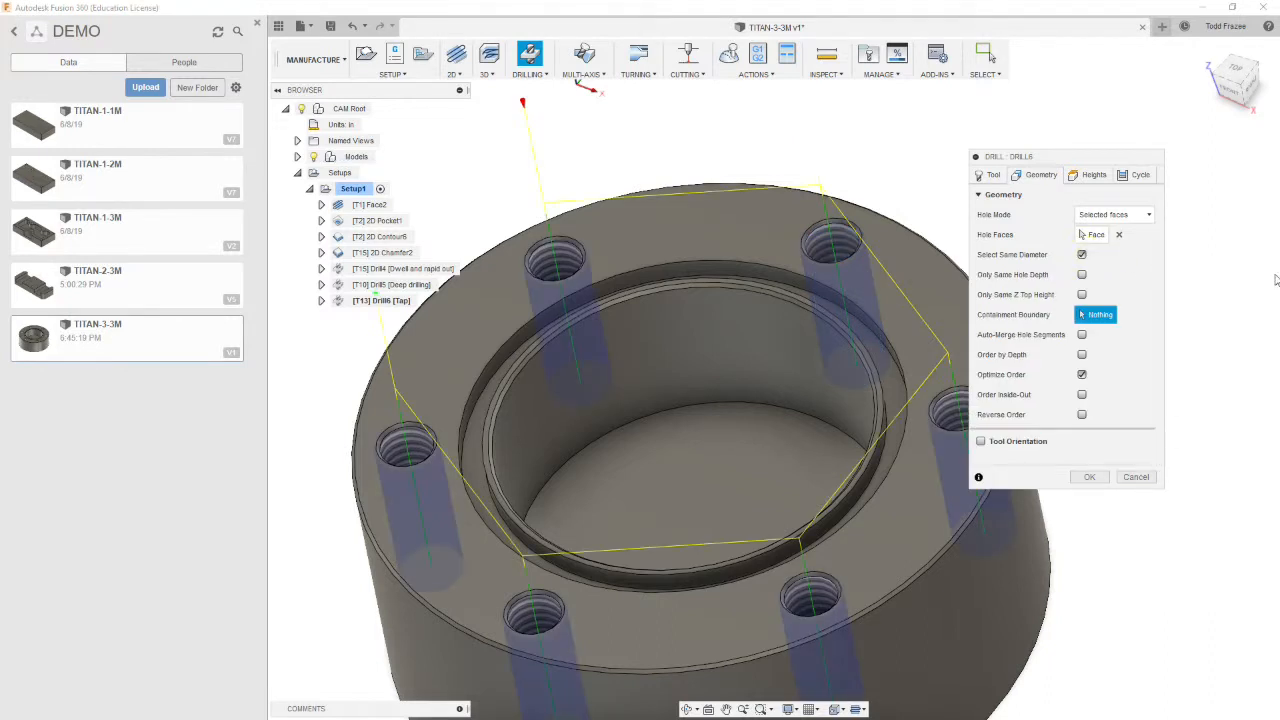
Set the retract, top and bottom heights of the tap operation all from Model top
{"action": "left_click", "coordinate": [1094, 175]}
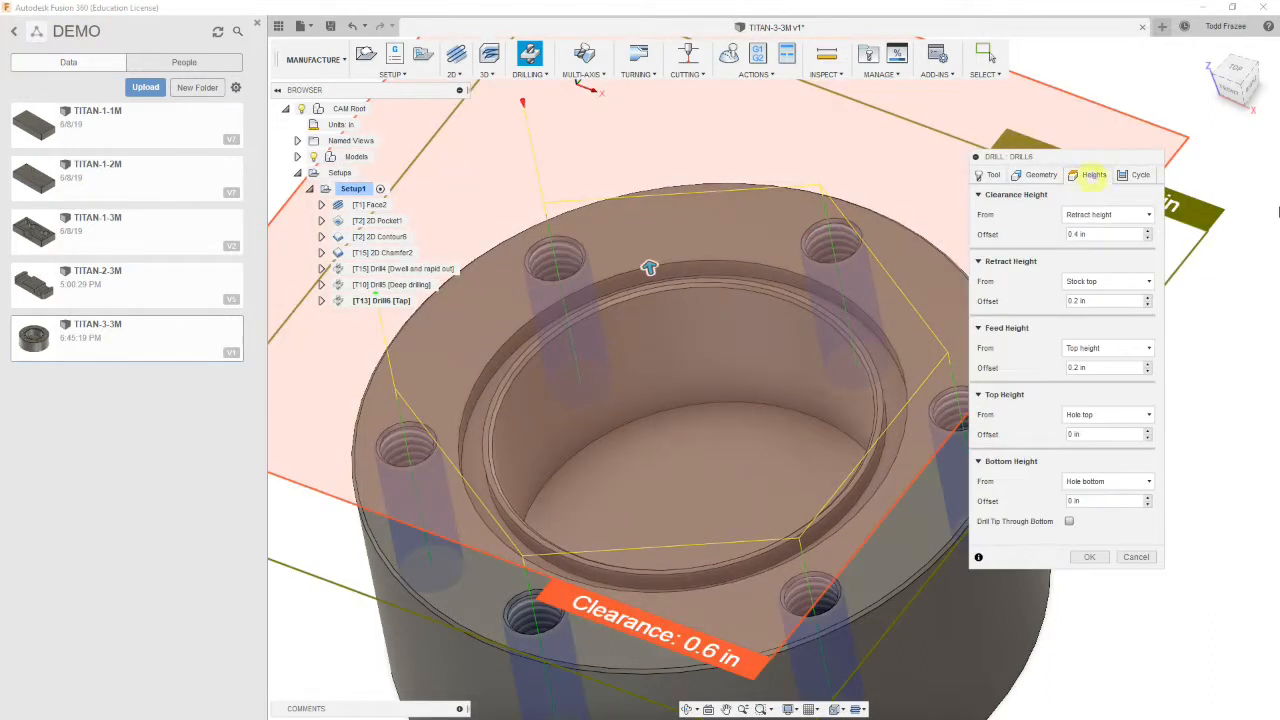
{"action": "left_click", "coordinate": [1105, 281]}
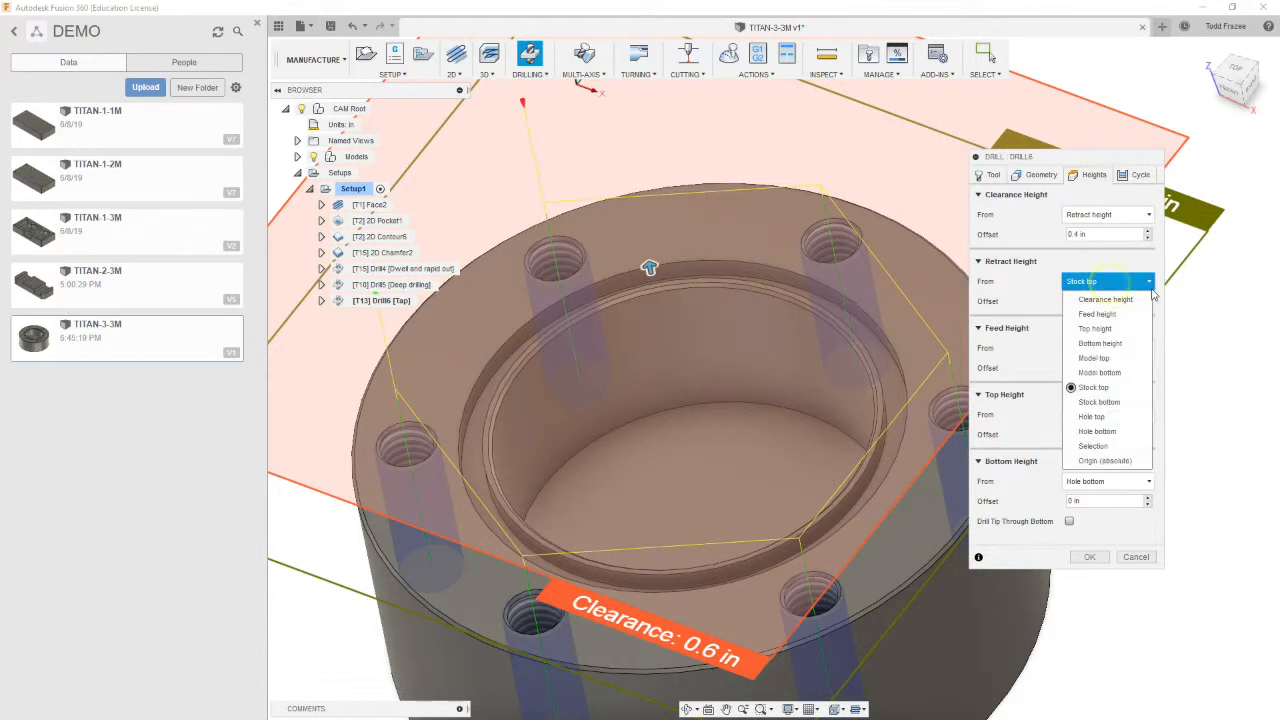
{"action": "left_click", "coordinate": [1105, 357]}
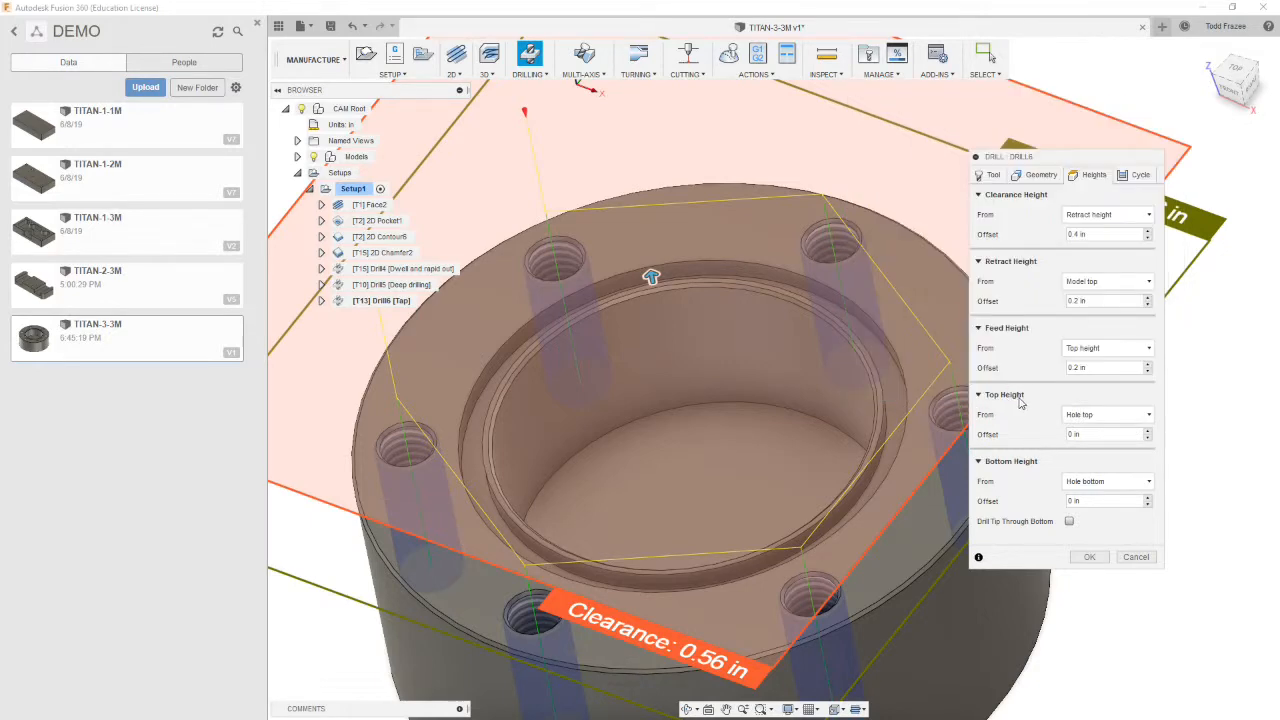
{"action": "left_click", "coordinate": [1116, 415]}
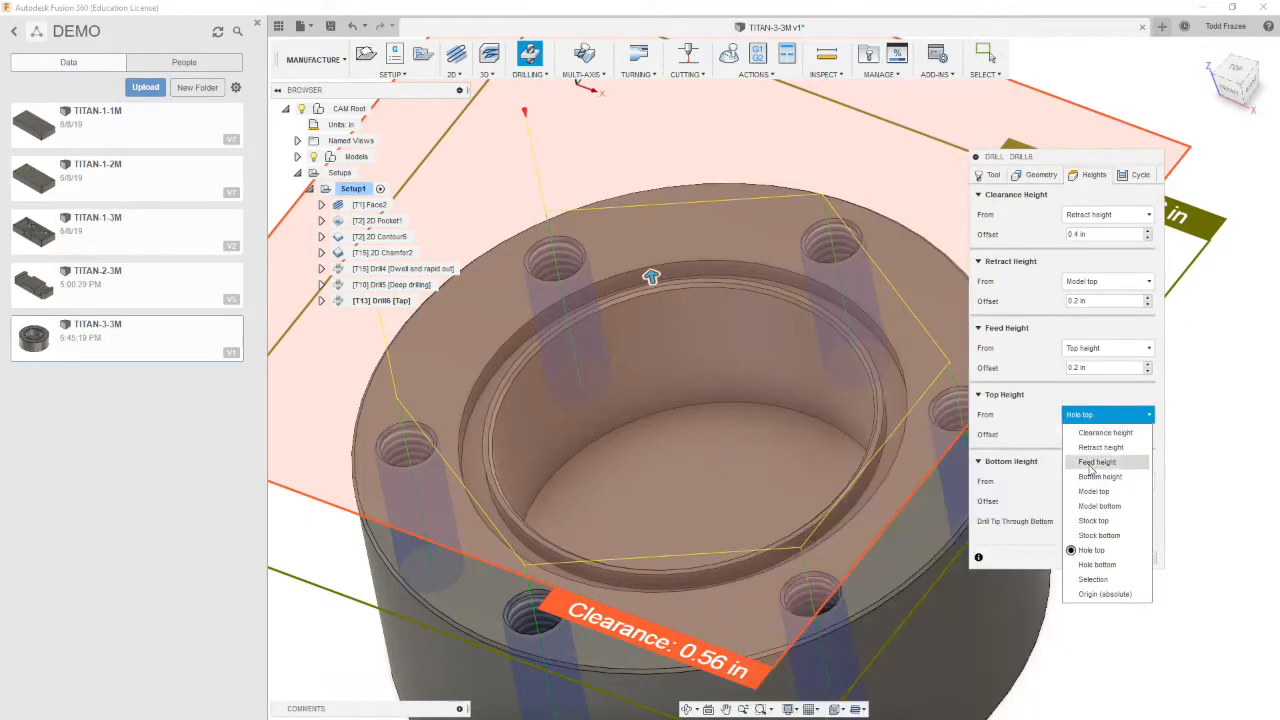
{"action": "left_click", "coordinate": [1106, 491]}
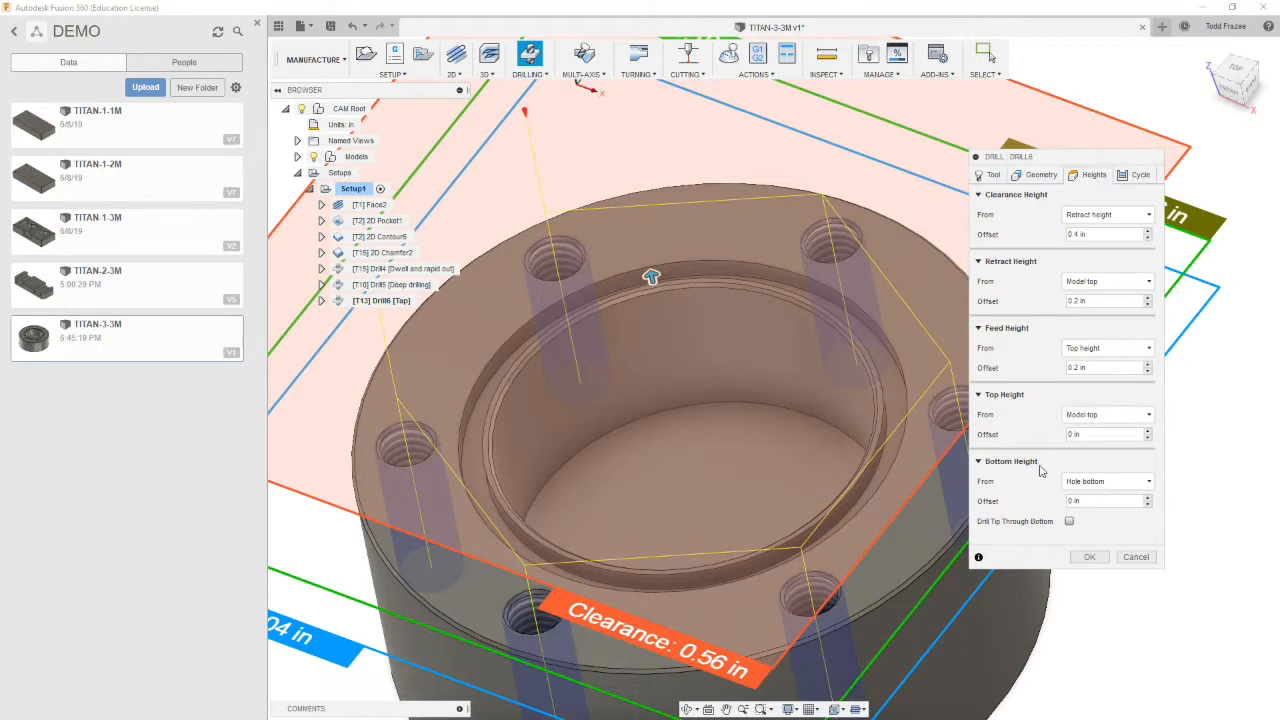
{"action": "left_click", "coordinate": [1122, 488]}
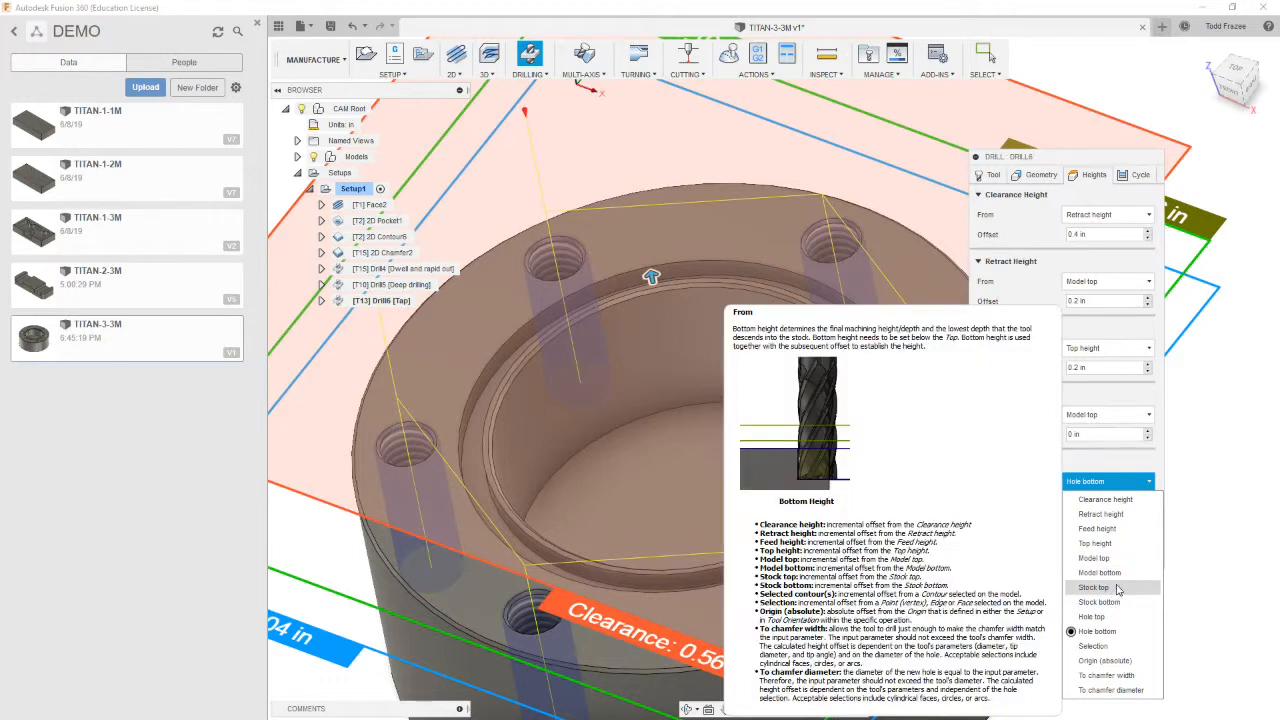
{"action": "left_click", "coordinate": [1095, 558]}
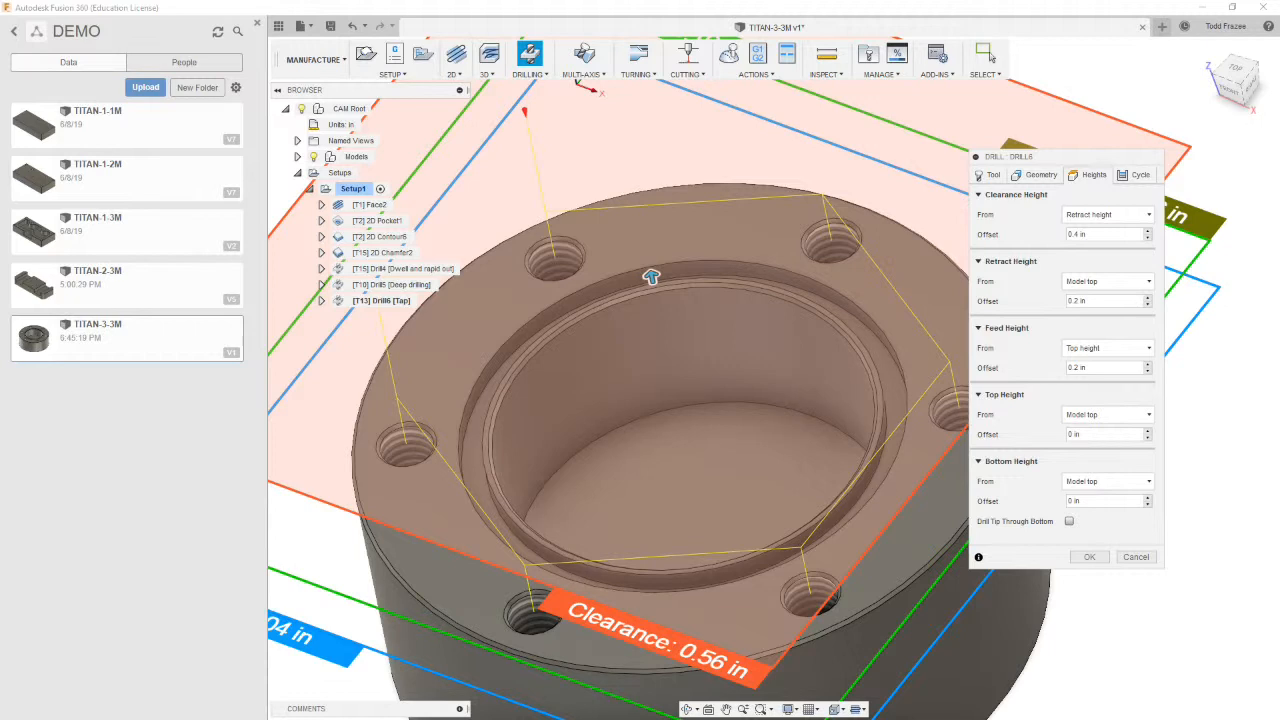
Switch to Calculator to work out the tap depth (1/32 × 3 and 0.375 + 0.1), then set the bottom height offset to -0.475 in
{"action": "key", "text": "alt+Tab"}
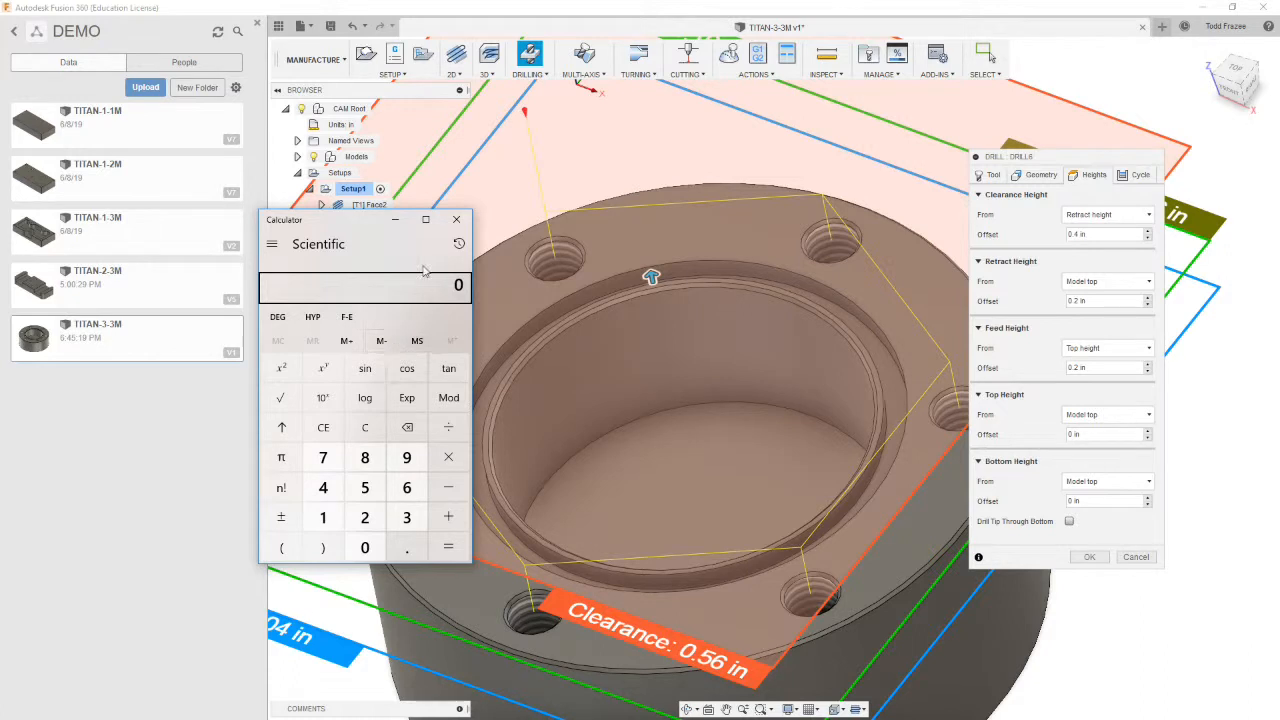
{"action": "left_click", "coordinate": [377, 248]}
{"action": "left_click", "coordinate": [323, 517]}
{"action": "left_click", "coordinate": [448, 428]}
{"action": "left_click", "coordinate": [406, 517]}
{"action": "left_click", "coordinate": [365, 517]}
{"action": "left_click", "coordinate": [448, 547]}
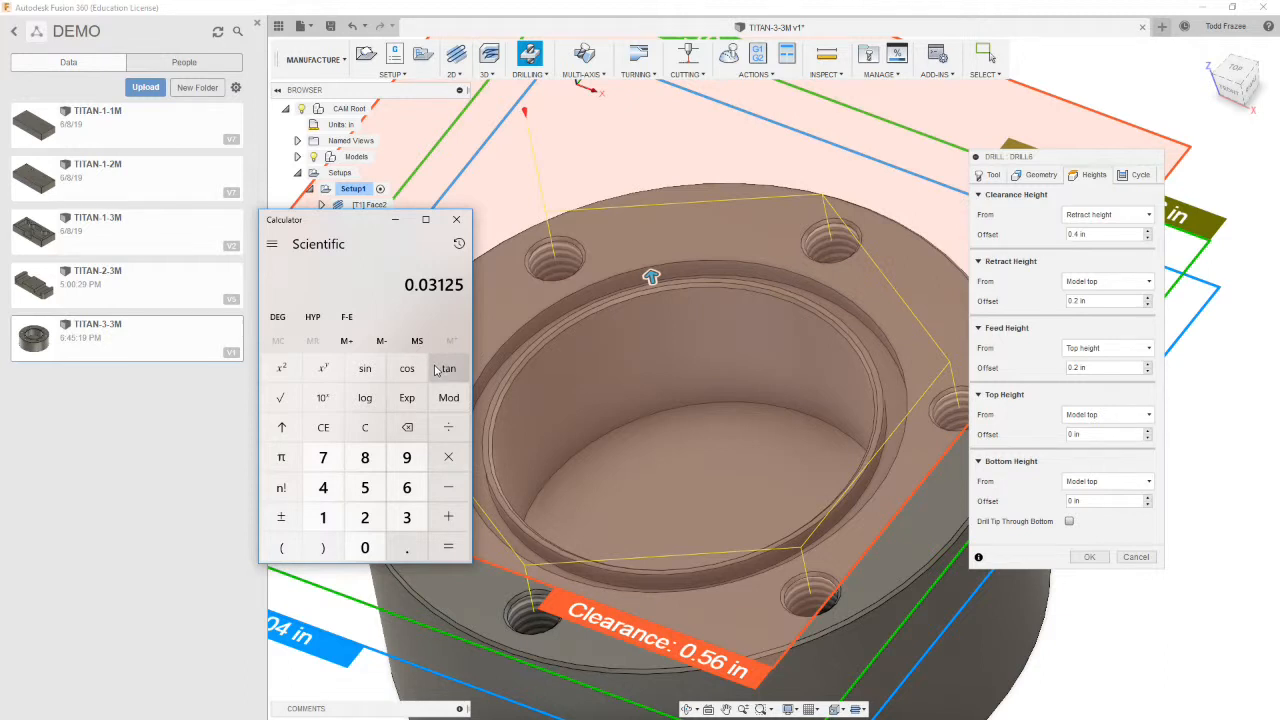
{"action": "left_click", "coordinate": [448, 457]}
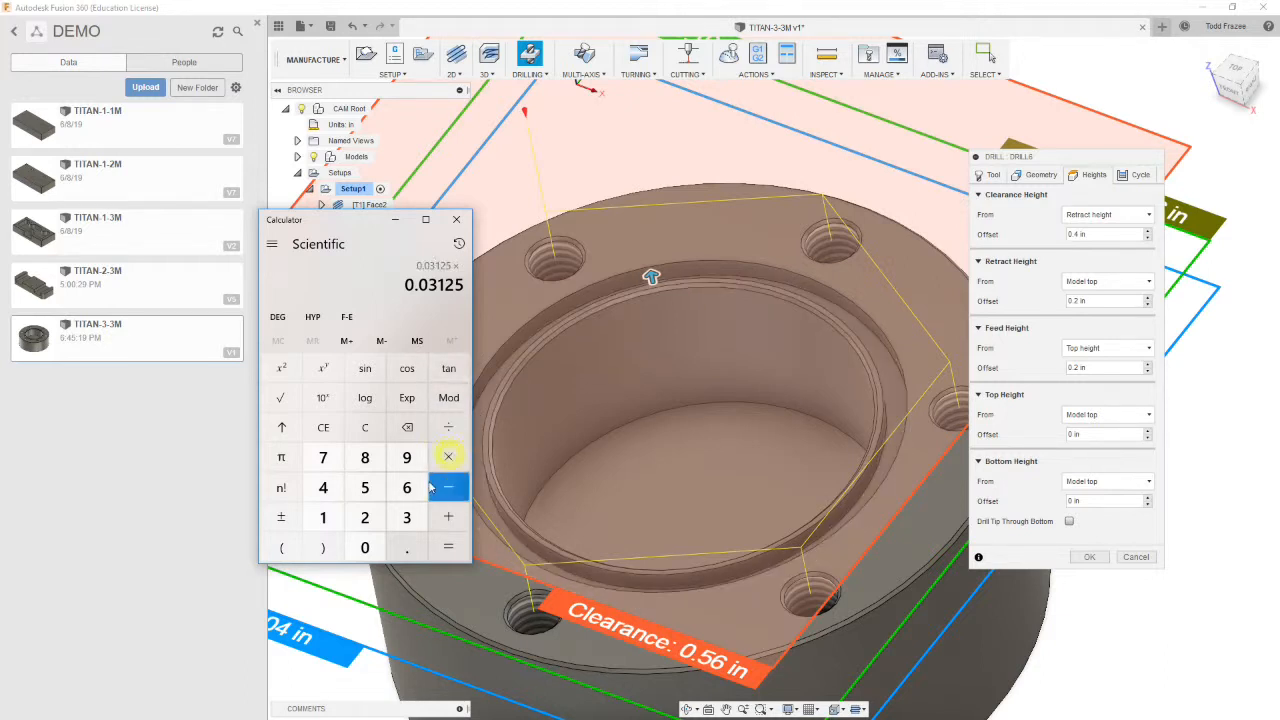
{"action": "left_click", "coordinate": [408, 517]}
{"action": "left_click", "coordinate": [448, 547]}
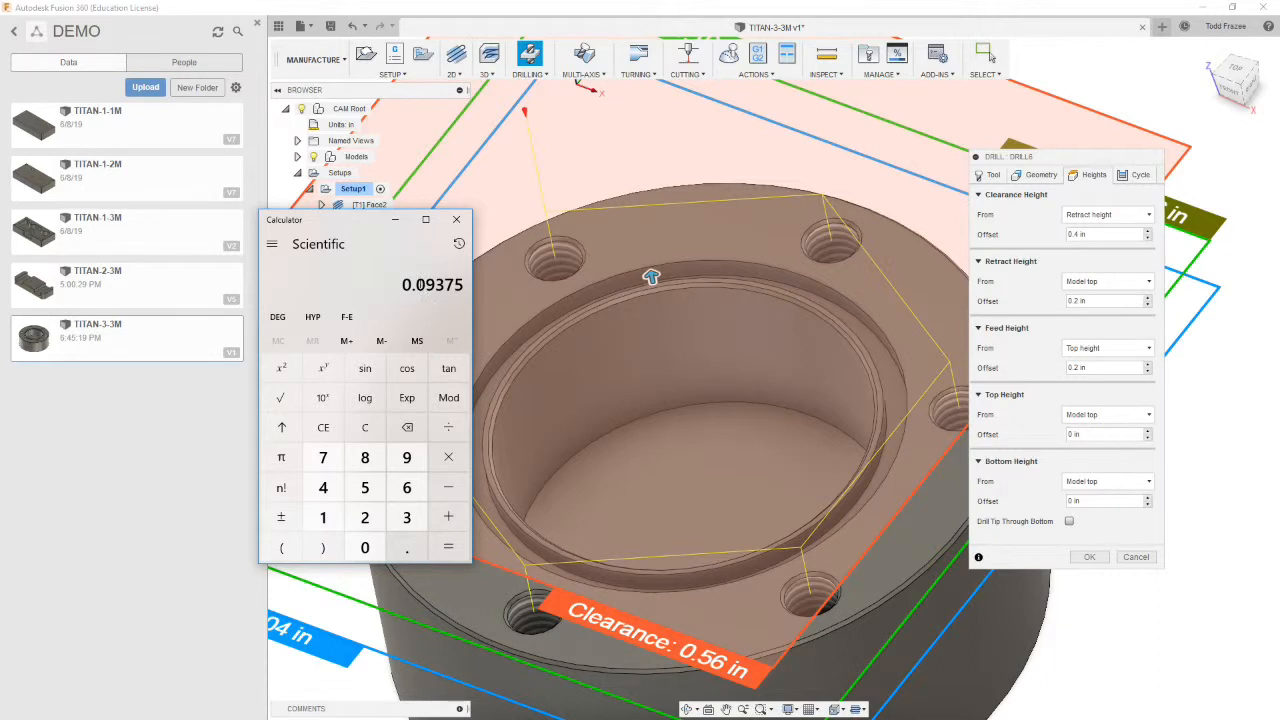
{"action": "left_click", "coordinate": [365, 427]}
{"action": "type", "text": "."}
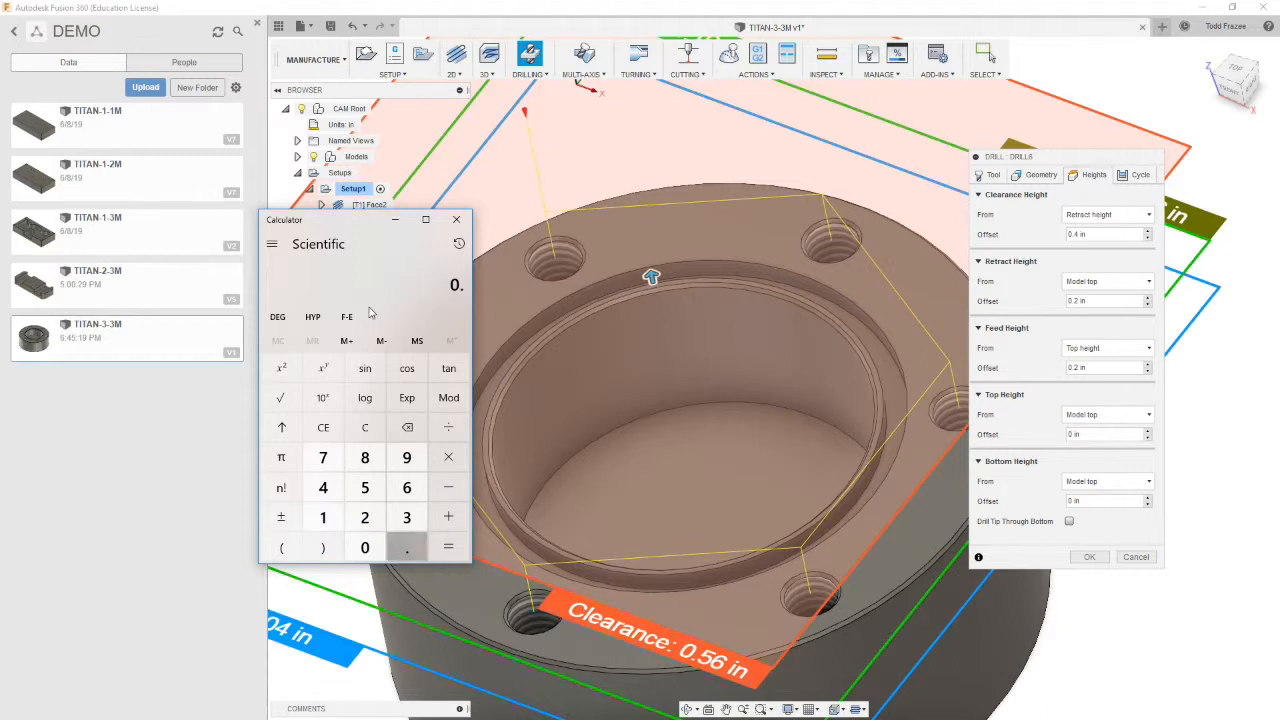
{"action": "type", "text": "375 + 0.1"}
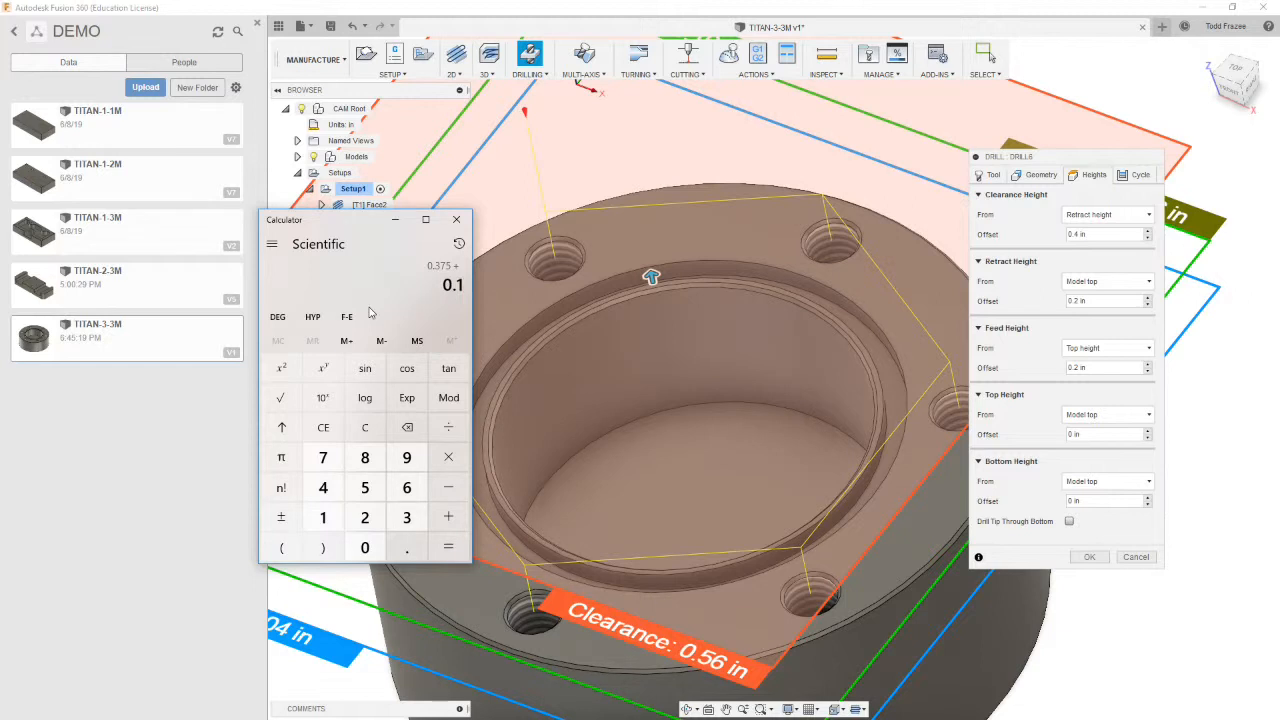
{"action": "key", "text": "Return"}
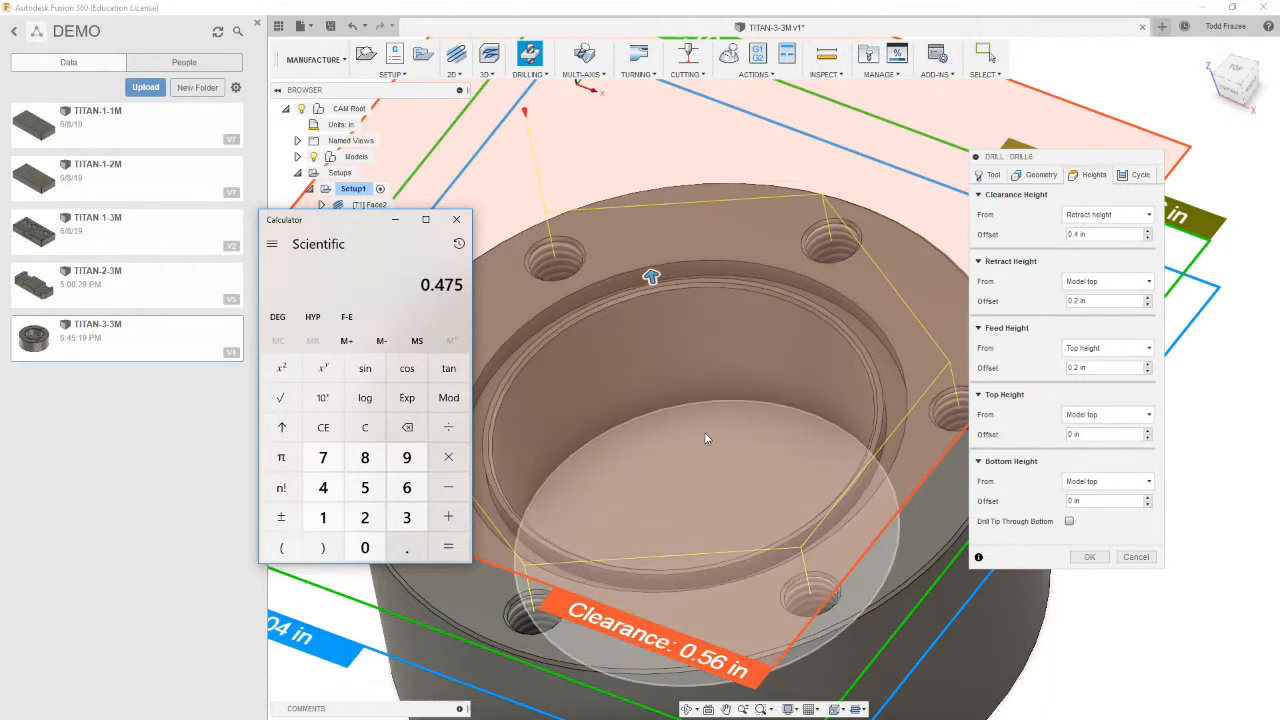
{"action": "left_click", "coordinate": [1090, 501]}
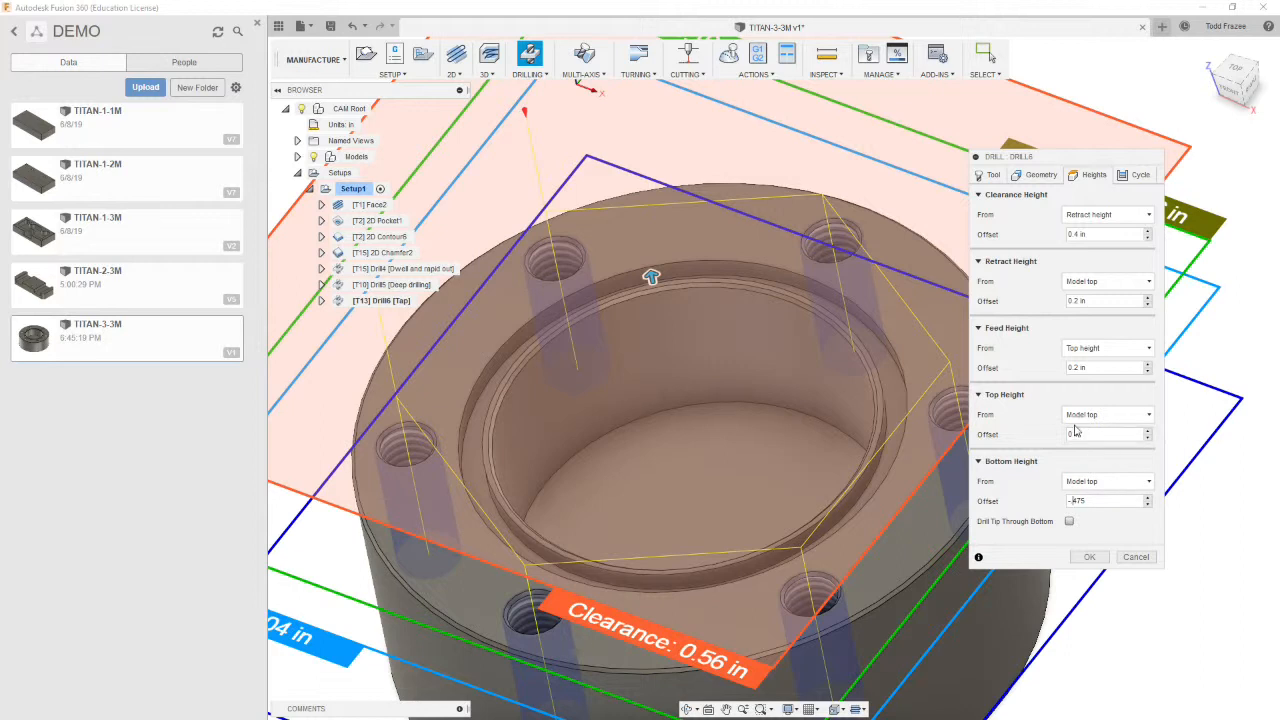
Set the tap operation's cycle type to Right tapping and confirm the operation
{"action": "left_click", "coordinate": [1140, 174]}
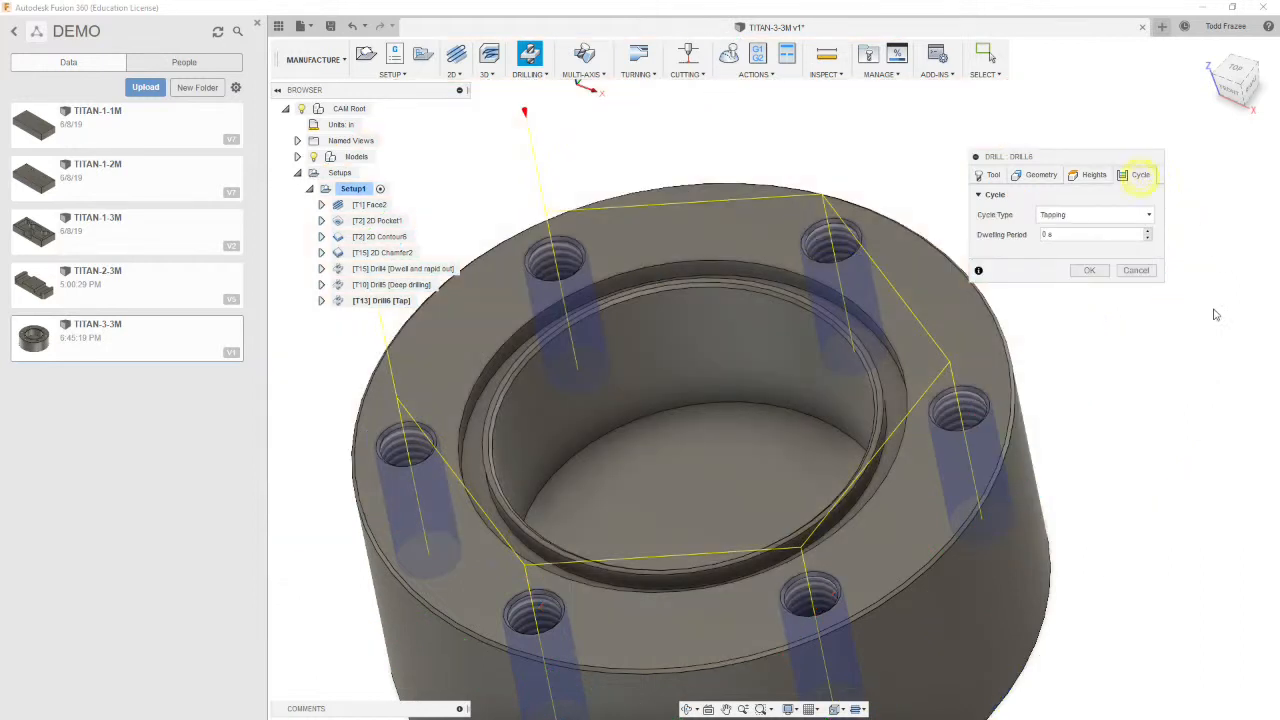
{"action": "left_click", "coordinate": [1089, 222]}
{"action": "left_click", "coordinate": [1085, 352]}
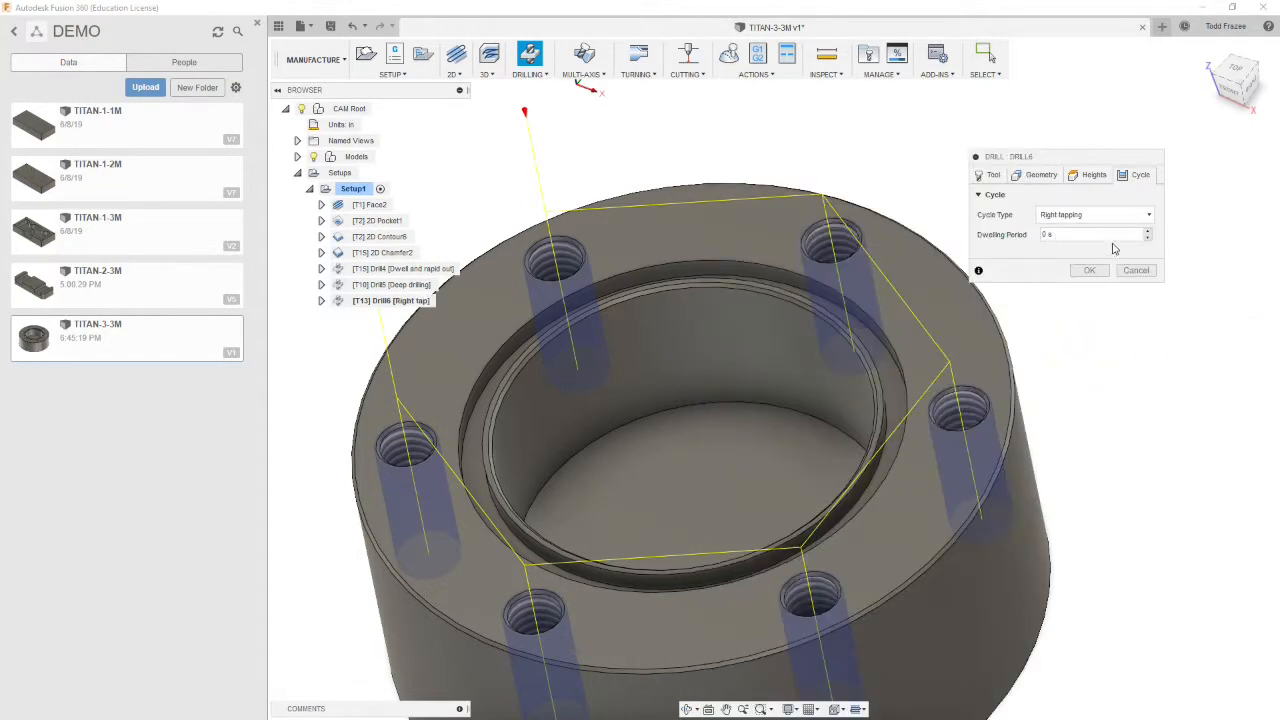
{"action": "left_click", "coordinate": [1089, 271]}
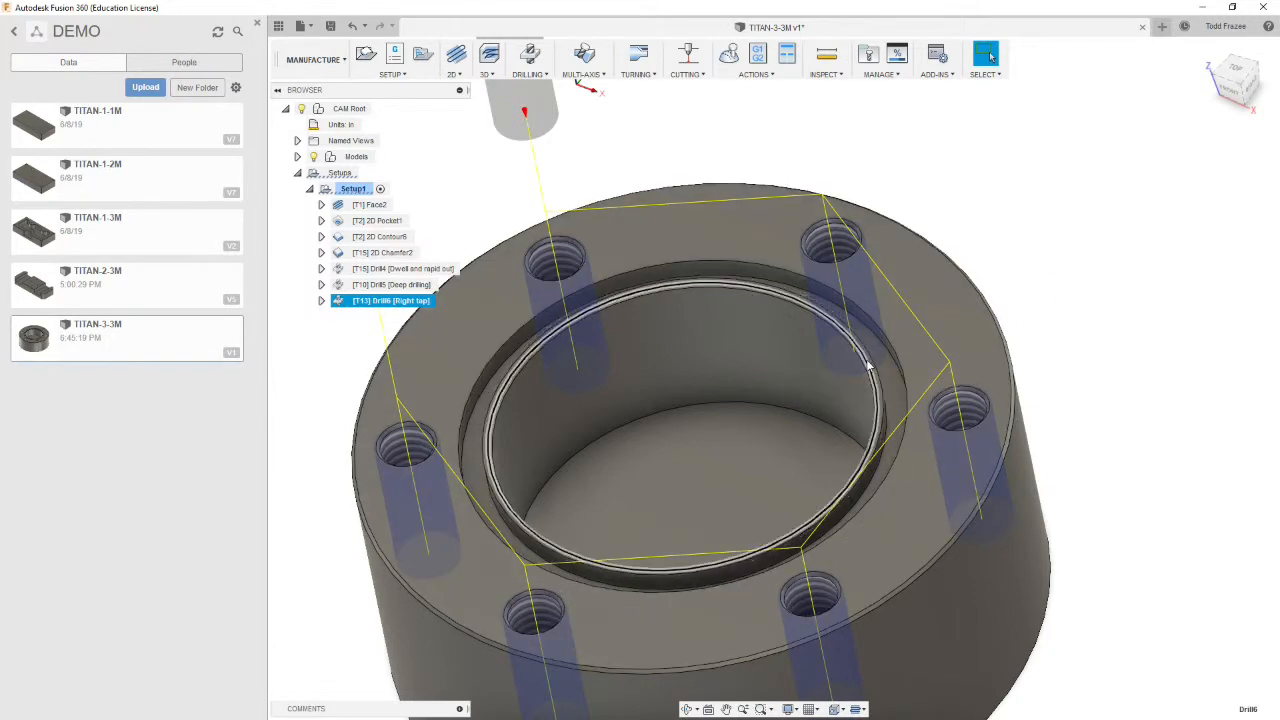
Start a new 2D Contour operation
{"action": "scroll", "coordinate": [871, 363], "scroll_direction": "down", "scroll_amount": 3}
{"action": "scroll", "coordinate": [1034, 382], "scroll_direction": "down", "scroll_amount": 1}
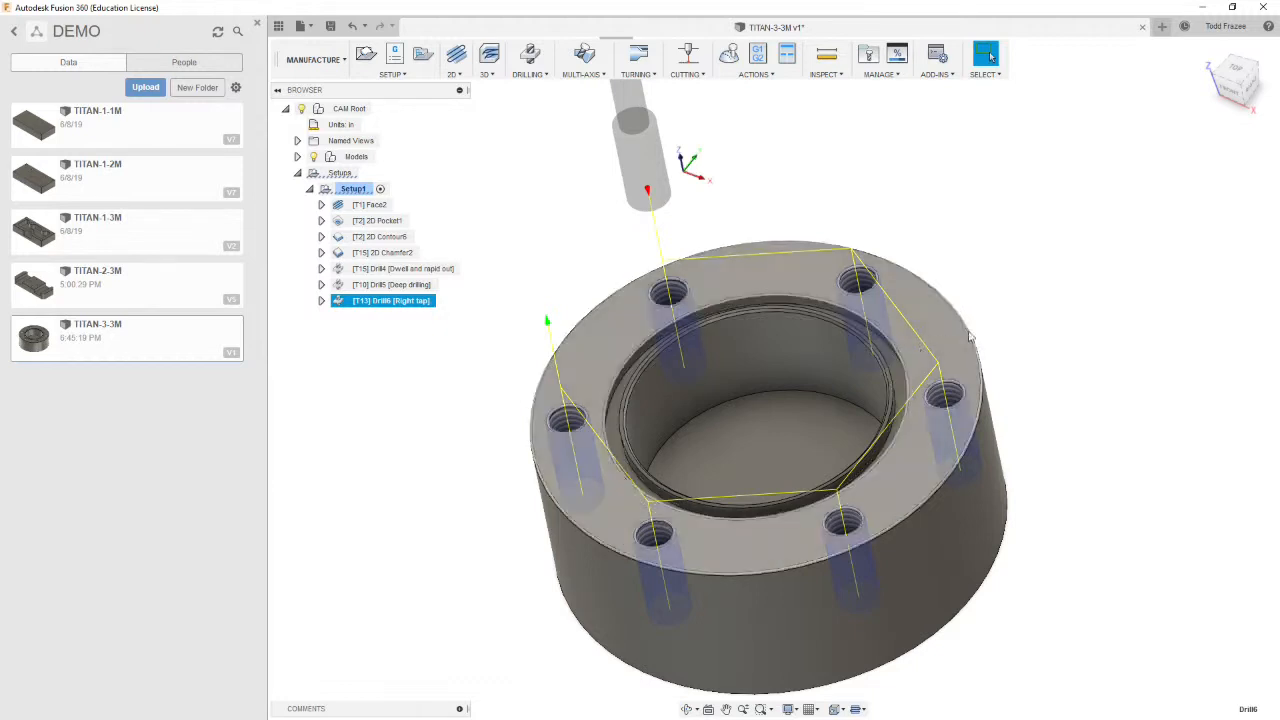
{"action": "left_click", "coordinate": [1038, 334]}
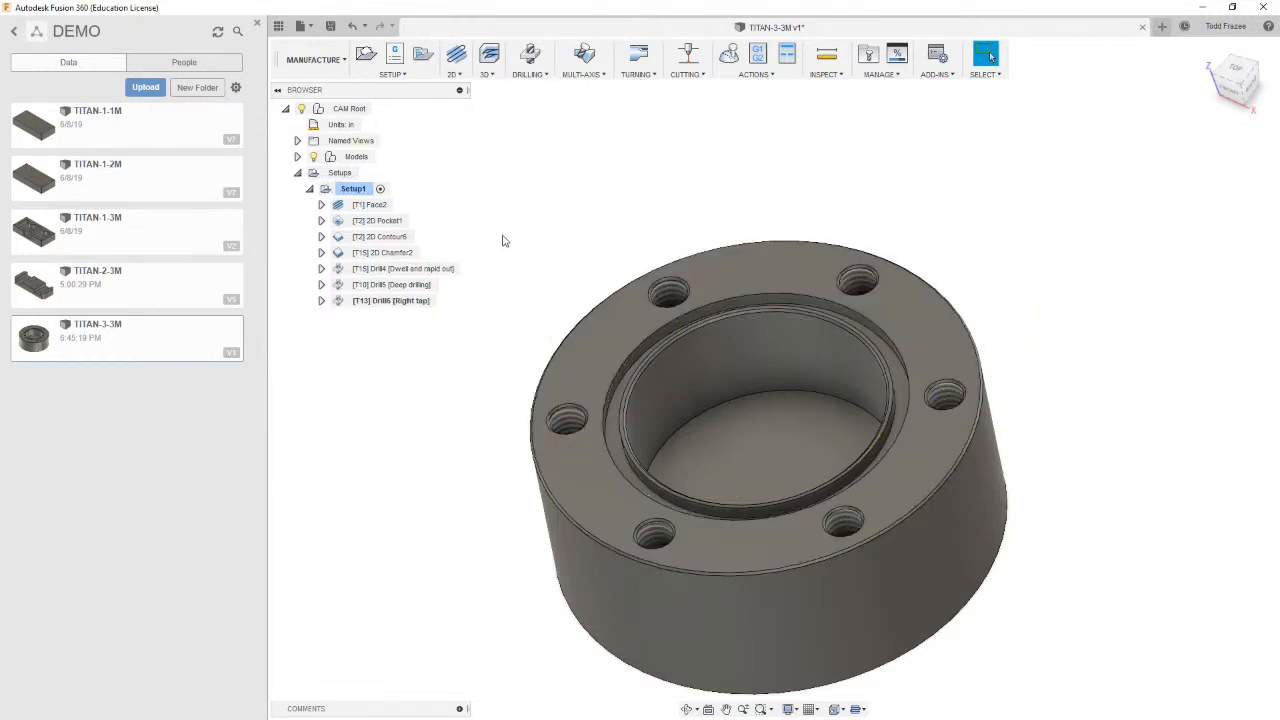
{"action": "middle_click_drag", "start_coordinate": [609, 280], "coordinate": [714, 270], "text": "shift"}
{"action": "scroll", "coordinate": [686, 317], "scroll_direction": "up", "scroll_amount": 3}
{"action": "scroll", "coordinate": [716, 279], "scroll_direction": "down", "scroll_amount": 1}
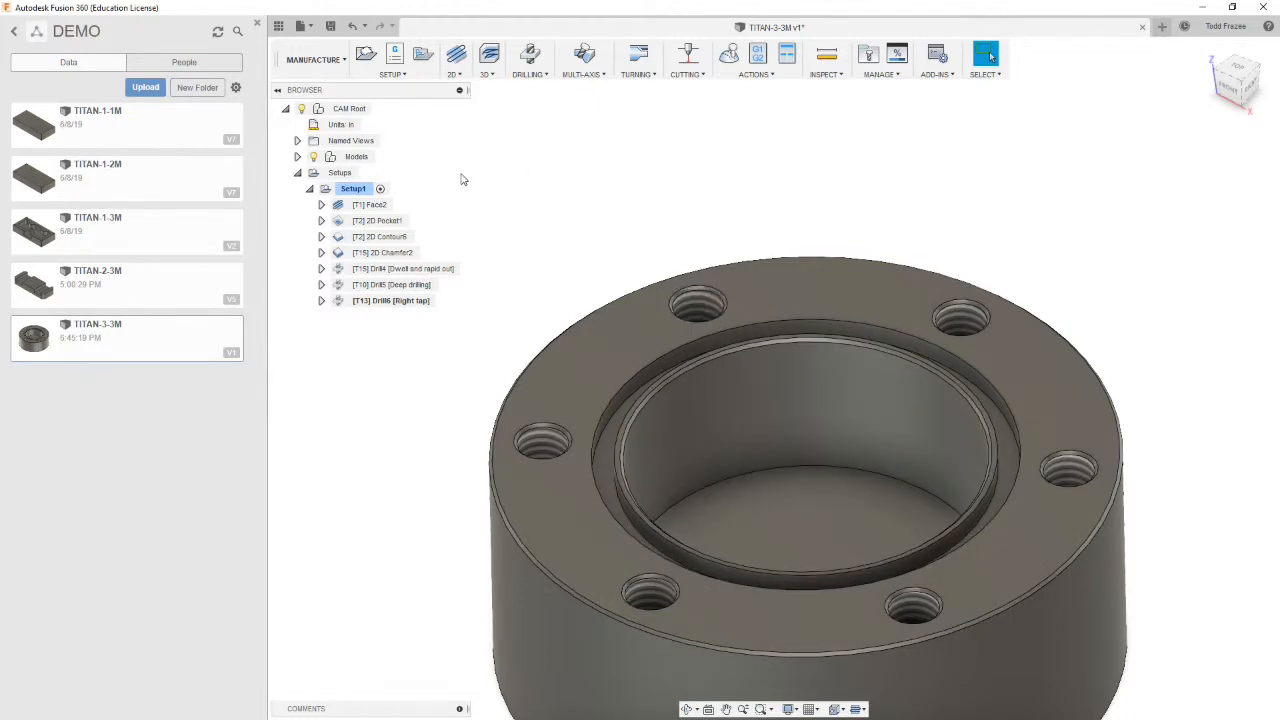
{"action": "left_click", "coordinate": [485, 74]}
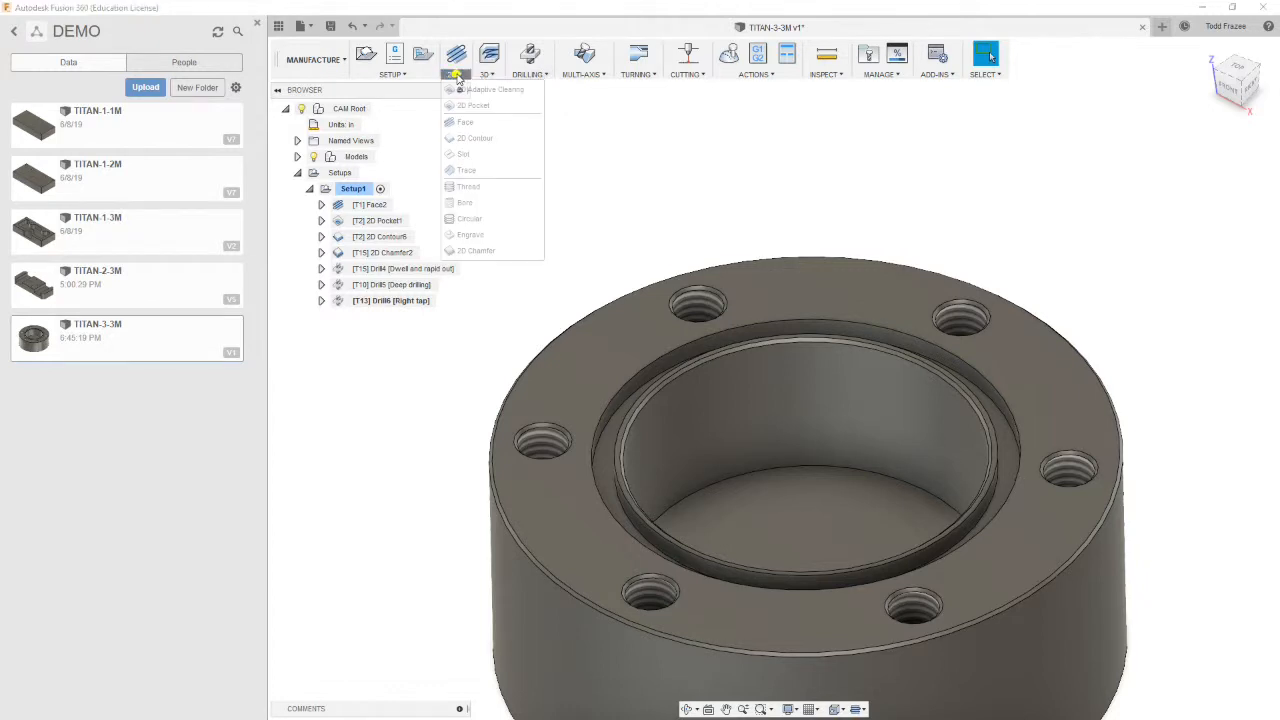
{"action": "left_click", "coordinate": [455, 74]}
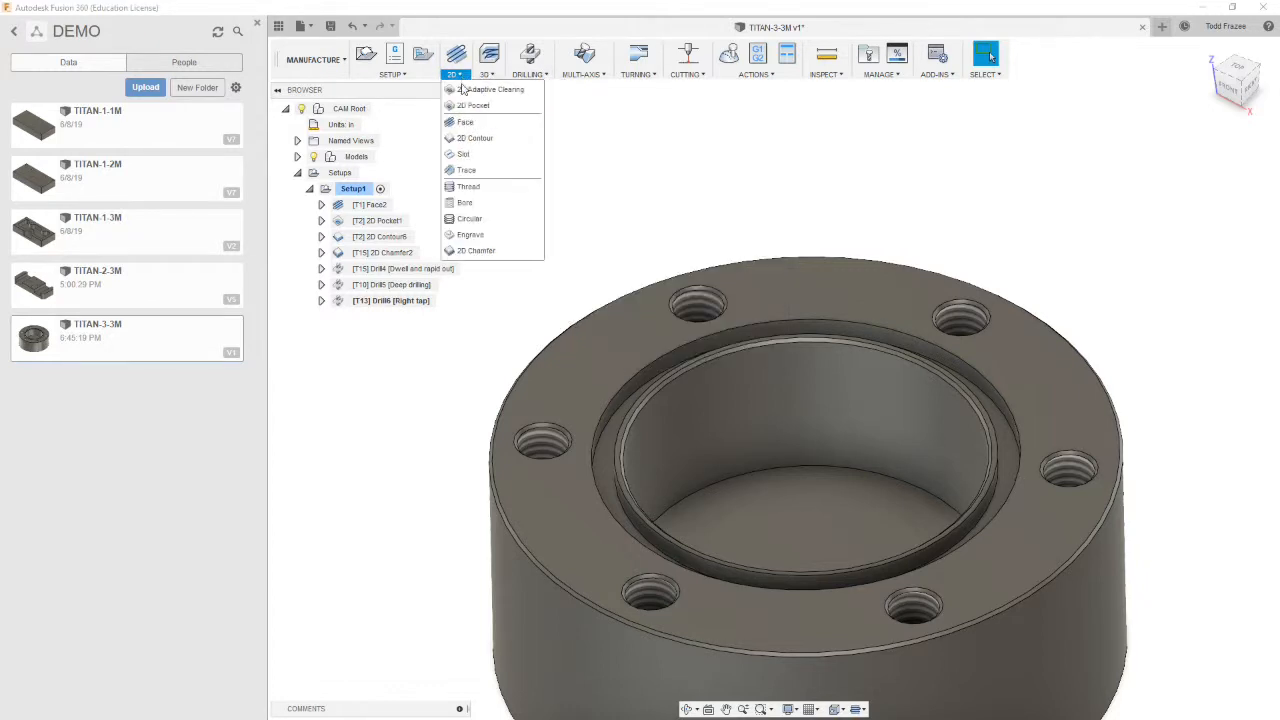
{"action": "left_click", "coordinate": [472, 140]}
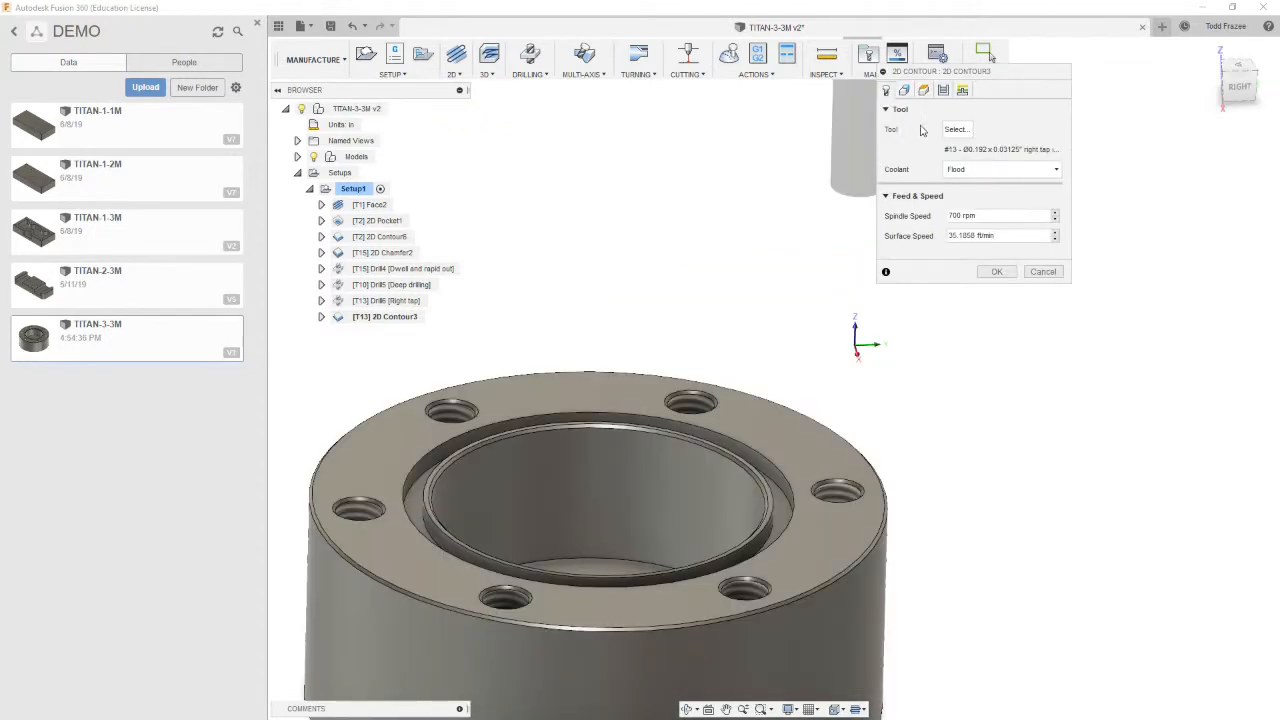
Pick the #5 Ø1/16" flat tool from the TITAN_BUILDING_BLOCKS_TOOLS library and set the spindle speed to 5000 rpm
{"action": "left_click", "coordinate": [958, 131]}
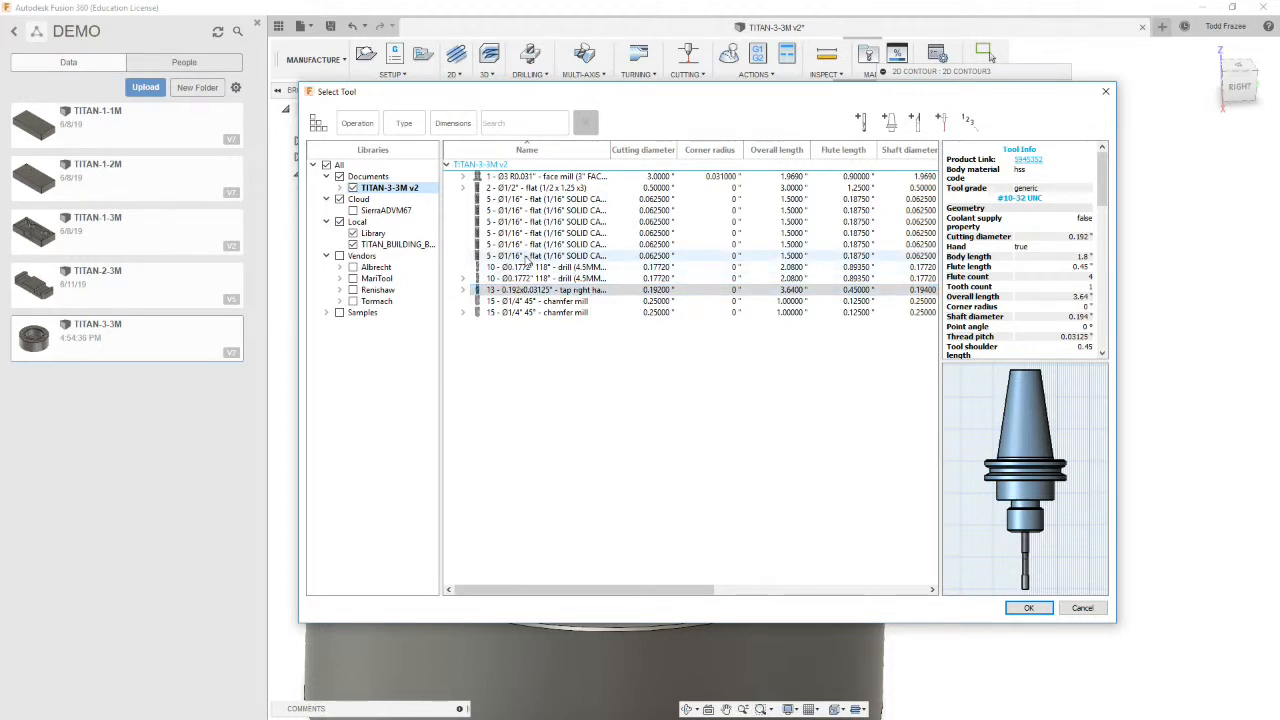
{"action": "left_click", "coordinate": [416, 248]}
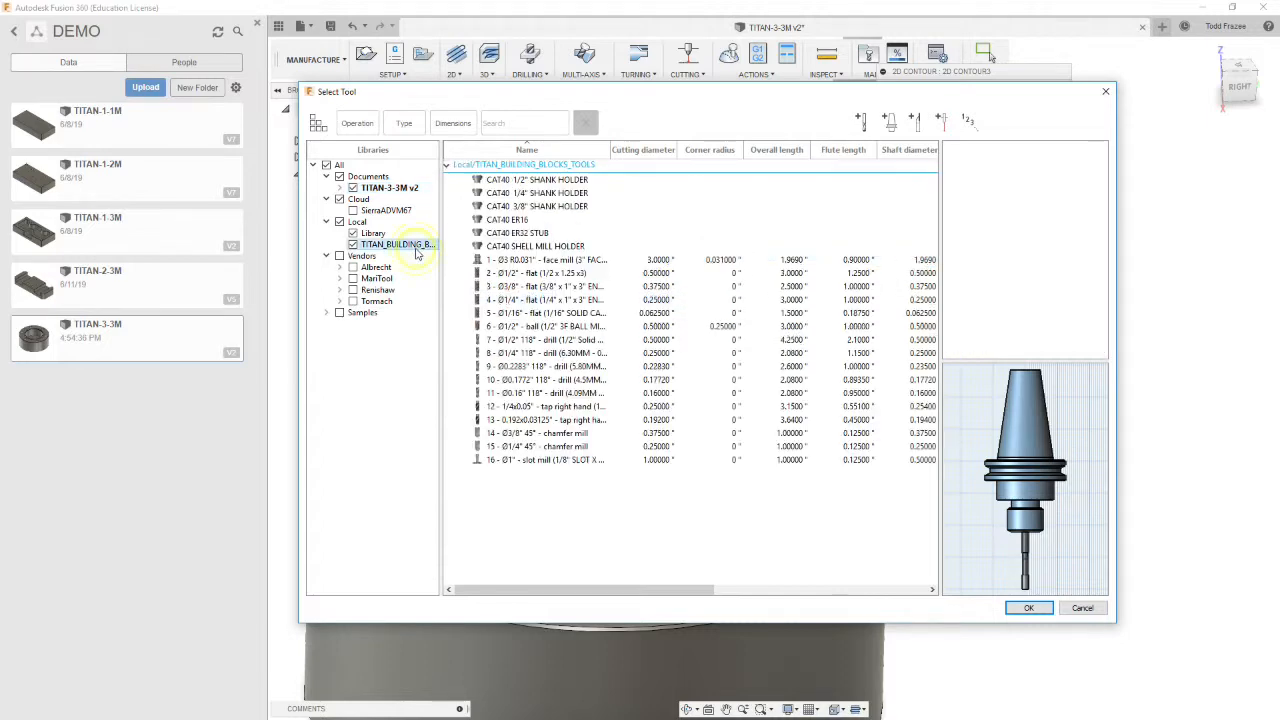
{"action": "left_click", "coordinate": [533, 315]}
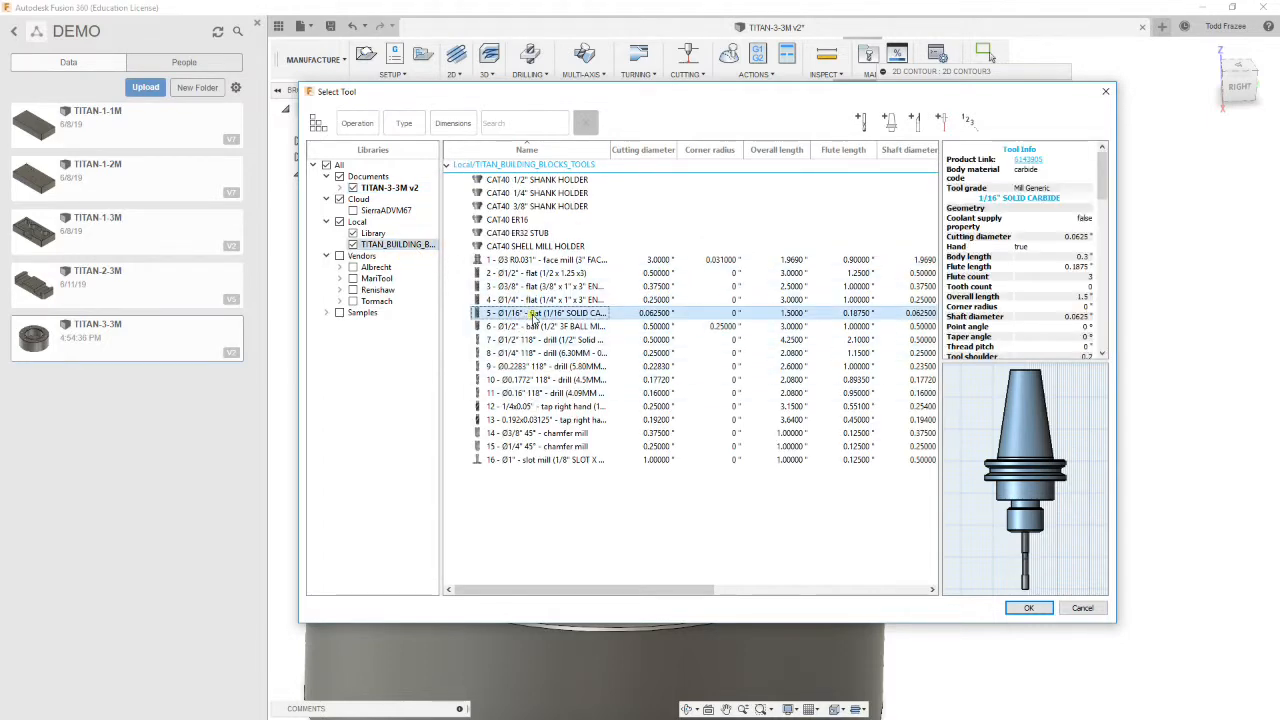
{"action": "double_click", "coordinate": [533, 315]}
{"action": "left_click", "coordinate": [1005, 215]}
{"action": "left_click_drag", "start_coordinate": [1040, 217], "coordinate": [966, 217]}
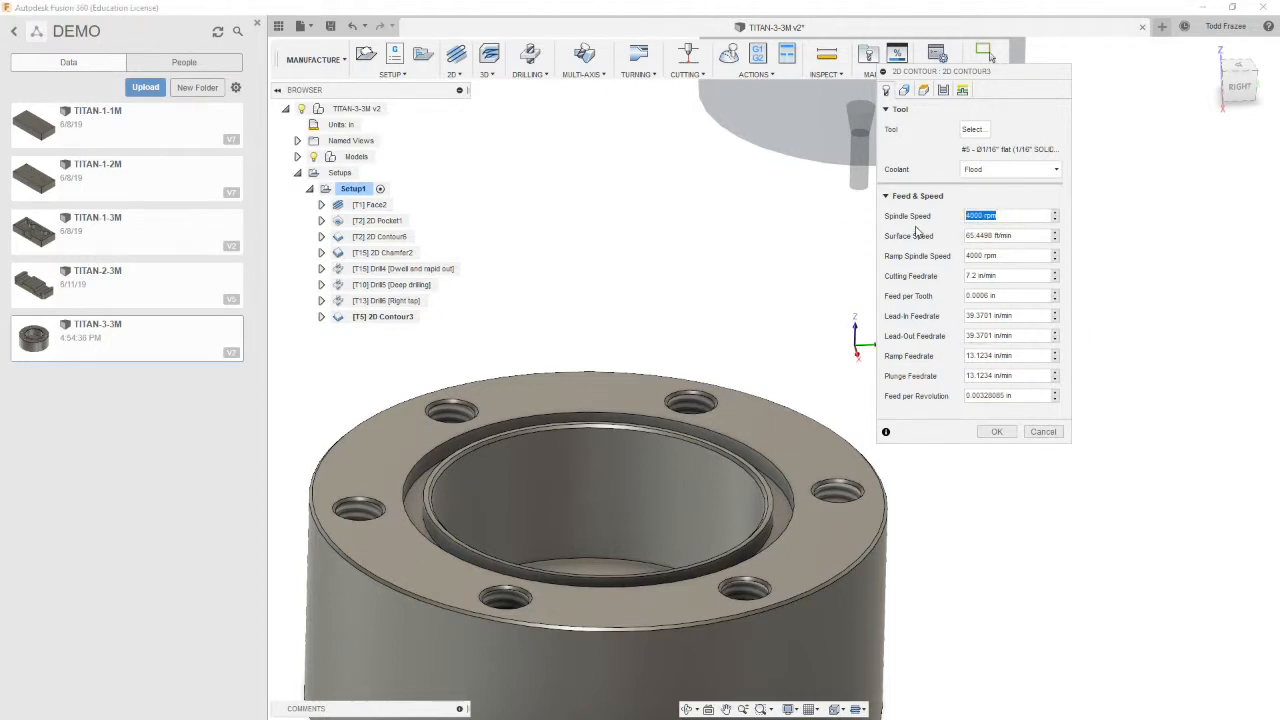
{"action": "type", "text": "5000"}
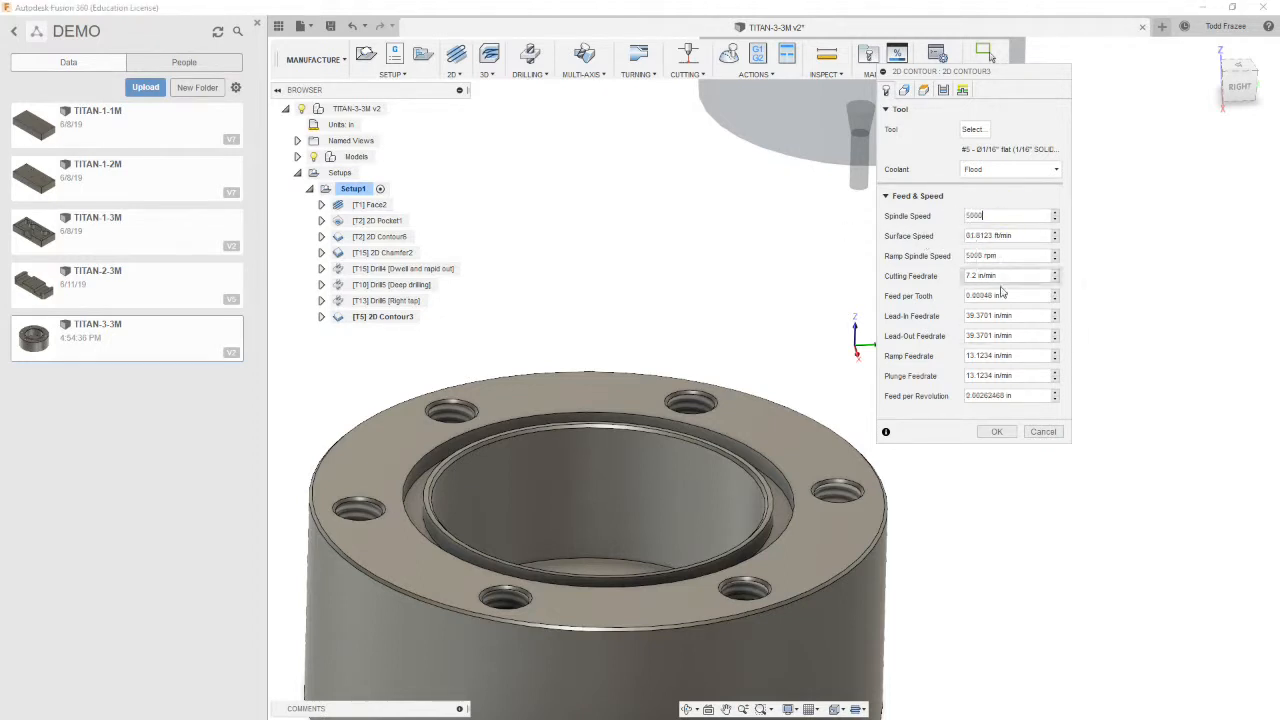
Set the cutting, lead-in and lead-out feedrates to 12 in/min and the ramp and plunge feedrates to 6 in/min
{"action": "left_click_drag", "start_coordinate": [1014, 276], "coordinate": [966, 276]}
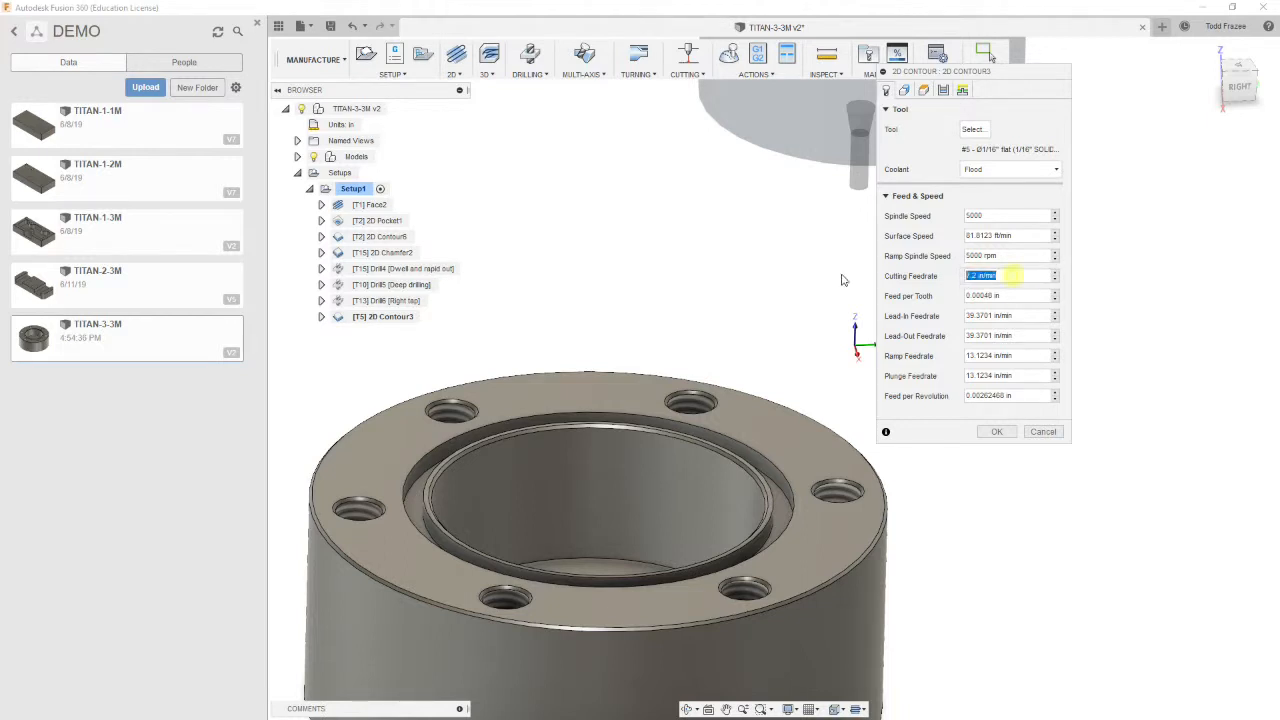
{"action": "type", "text": "12"}
{"action": "left_click_drag", "start_coordinate": [1012, 316], "coordinate": [868, 328]}
{"action": "type", "text": "8"}
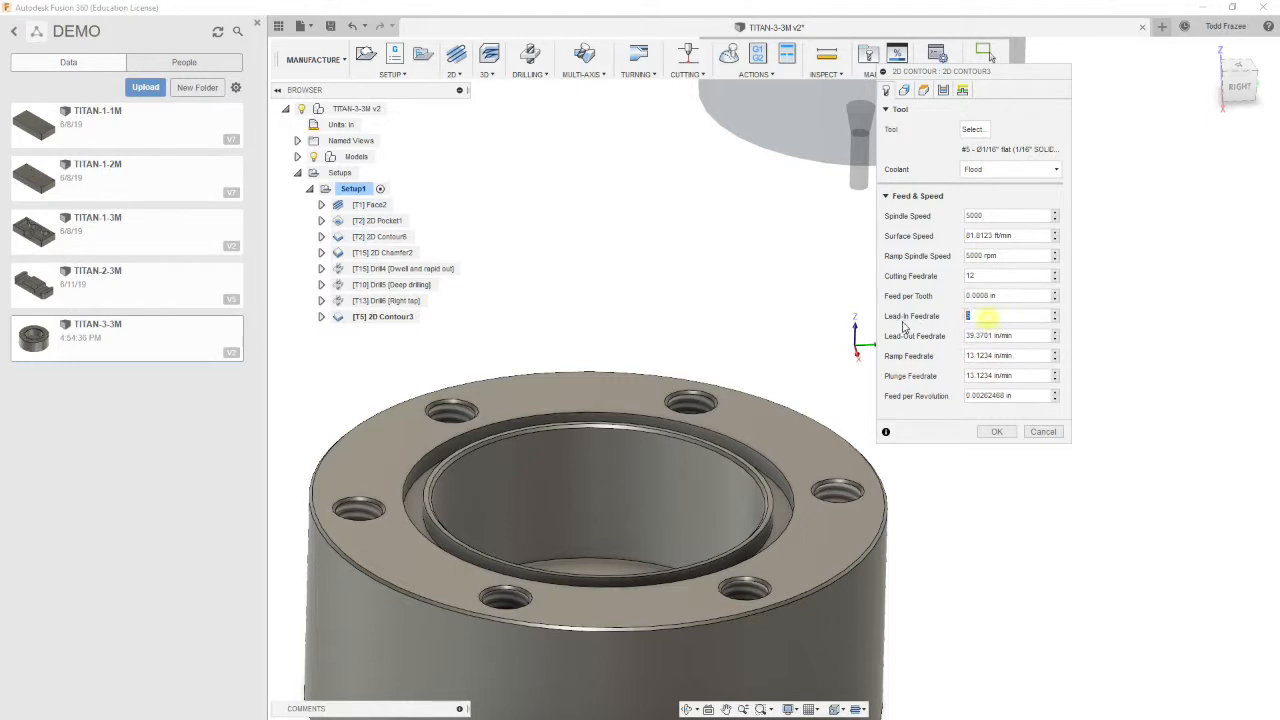
{"action": "type", "text": "12"}
{"action": "key", "text": "Tab"}
{"action": "type", "text": "12"}
{"action": "key", "text": "Tab"}
{"action": "type", "text": "6"}
{"action": "key", "text": "Tab"}
{"action": "type", "text": "6"}
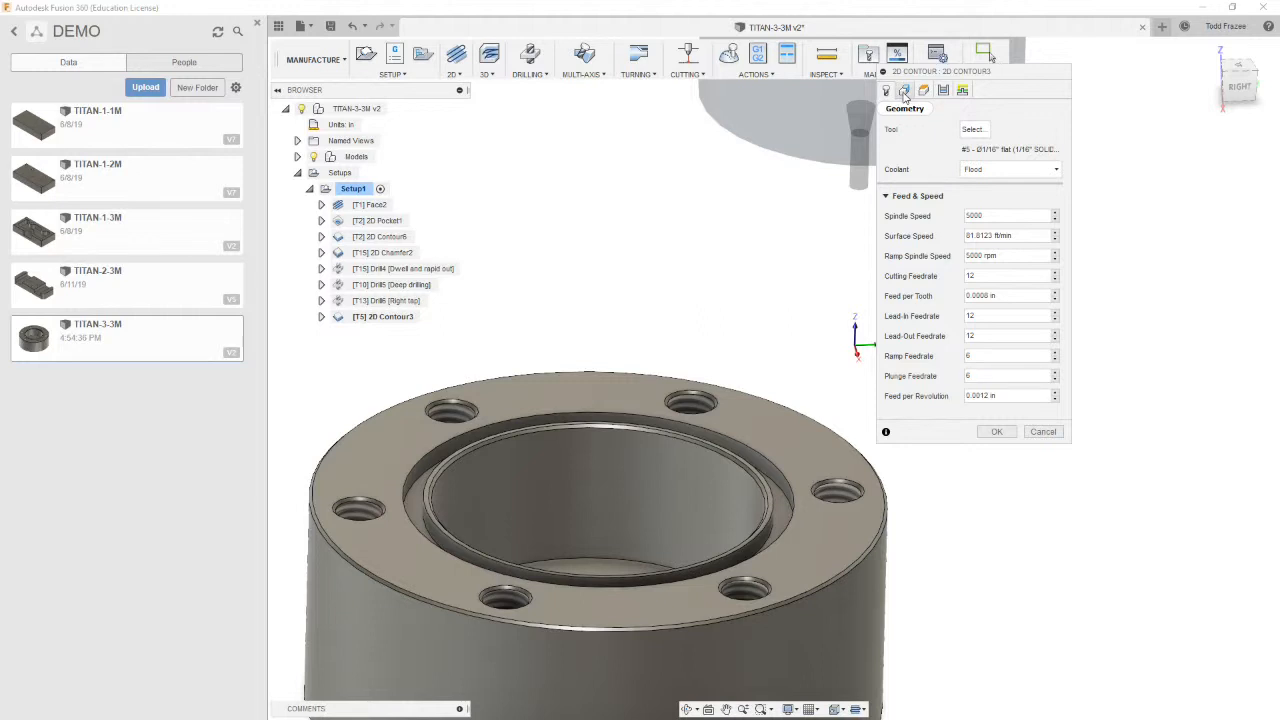
Select the circular edge around the bore's recessed lip as the contour geometry
{"action": "left_click", "coordinate": [908, 92]}
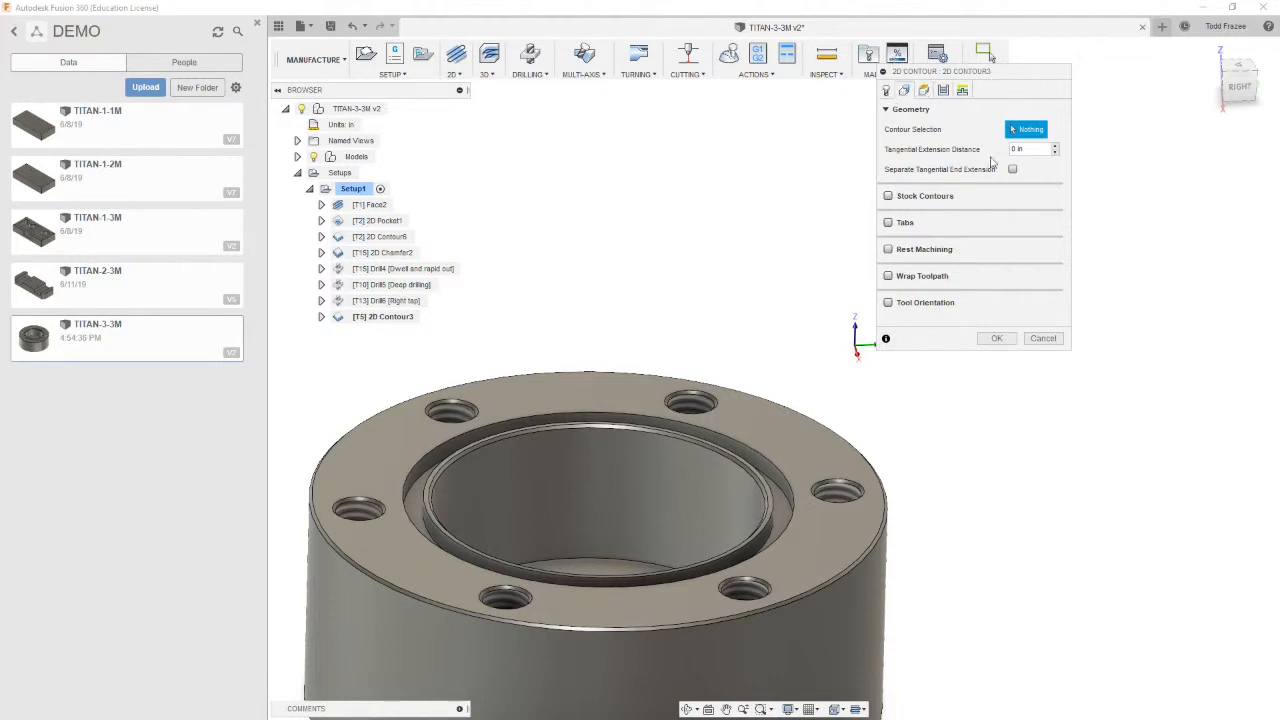
{"action": "left_click", "coordinate": [790, 498]}
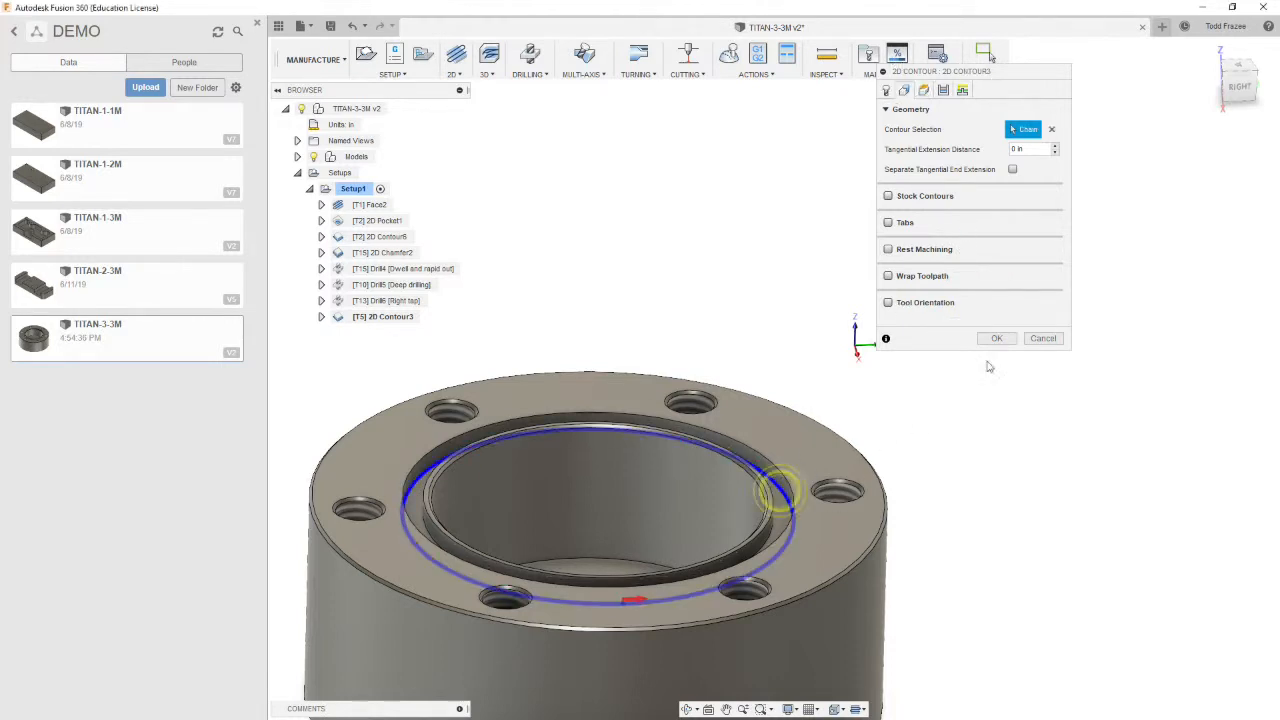
{"action": "middle_click_drag", "start_coordinate": [762, 173], "coordinate": [781, 217], "text": "shift"}
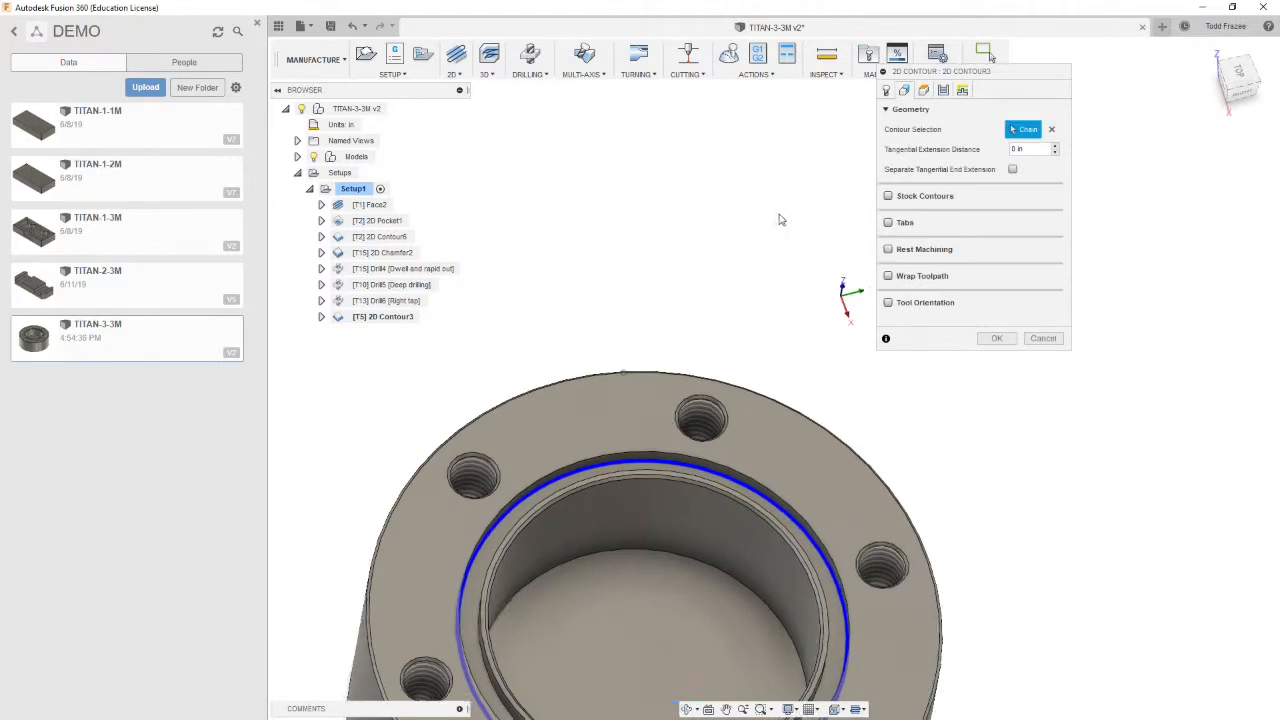
{"action": "scroll", "coordinate": [796, 228], "scroll_direction": "down", "scroll_amount": 4}
{"action": "scroll", "coordinate": [774, 512], "scroll_direction": "up", "scroll_amount": 5}
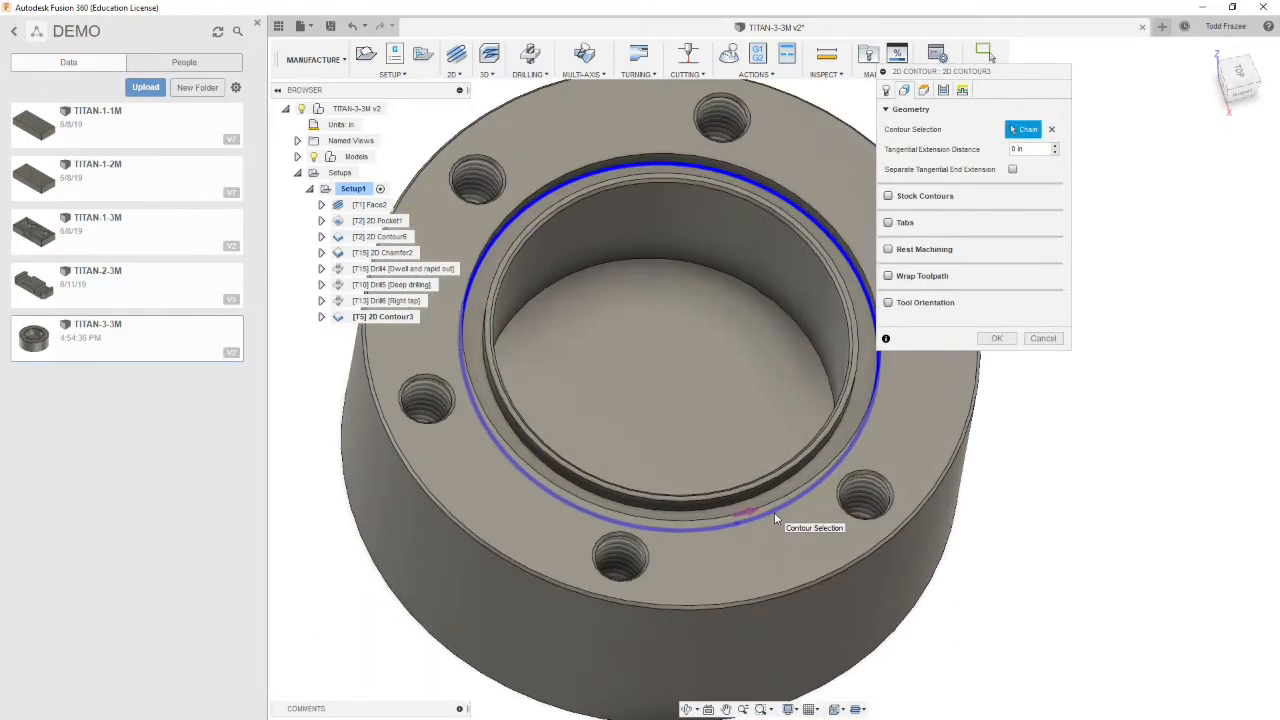
{"action": "scroll", "coordinate": [860, 512], "scroll_direction": "down", "scroll_amount": 5}
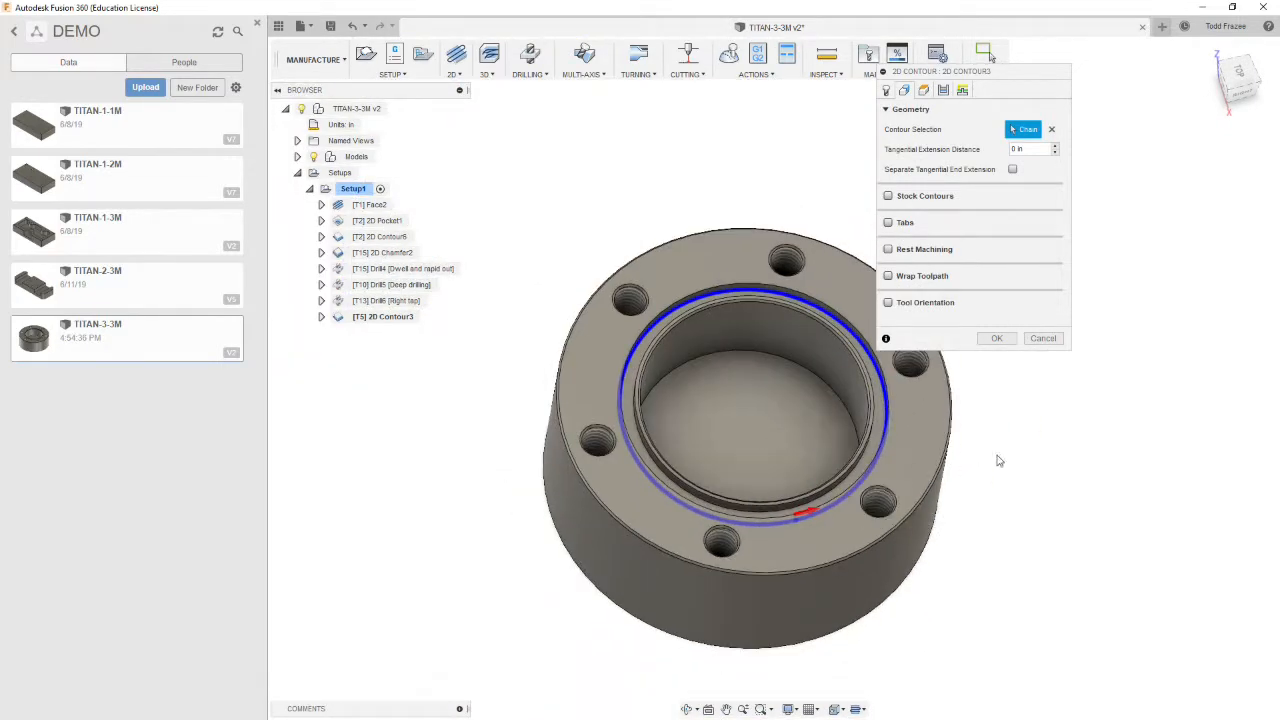
{"action": "mouse_move", "coordinate": [1030, 388]}
{"action": "middle_mouse_down", "text": "shift"}
{"action": "mouse_move", "coordinate": [1006, 429]}
{"action": "mouse_move", "coordinate": [1046, 446]}
{"action": "mouse_move", "coordinate": [1015, 440]}
{"action": "middle_mouse_up", "text": "shift"}
Set both the retract height and the top height to measure from Model top
{"action": "left_click", "coordinate": [923, 91]}
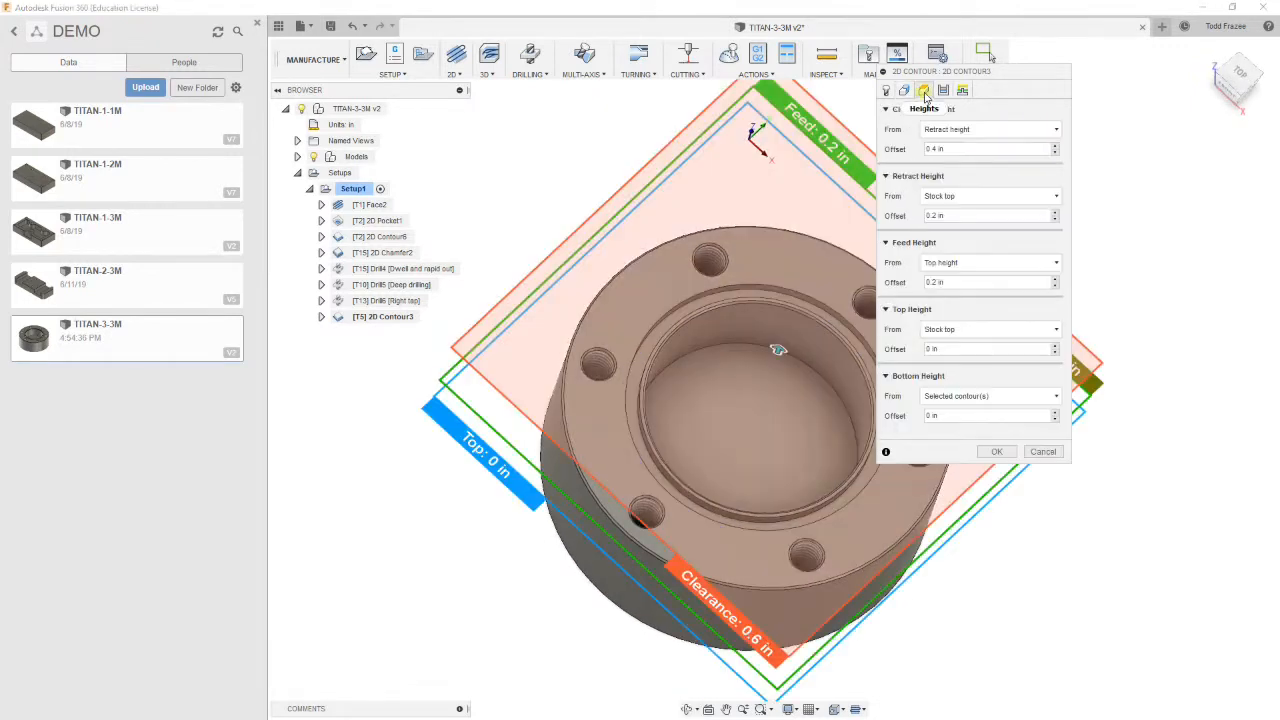
{"action": "left_click", "coordinate": [990, 196]}
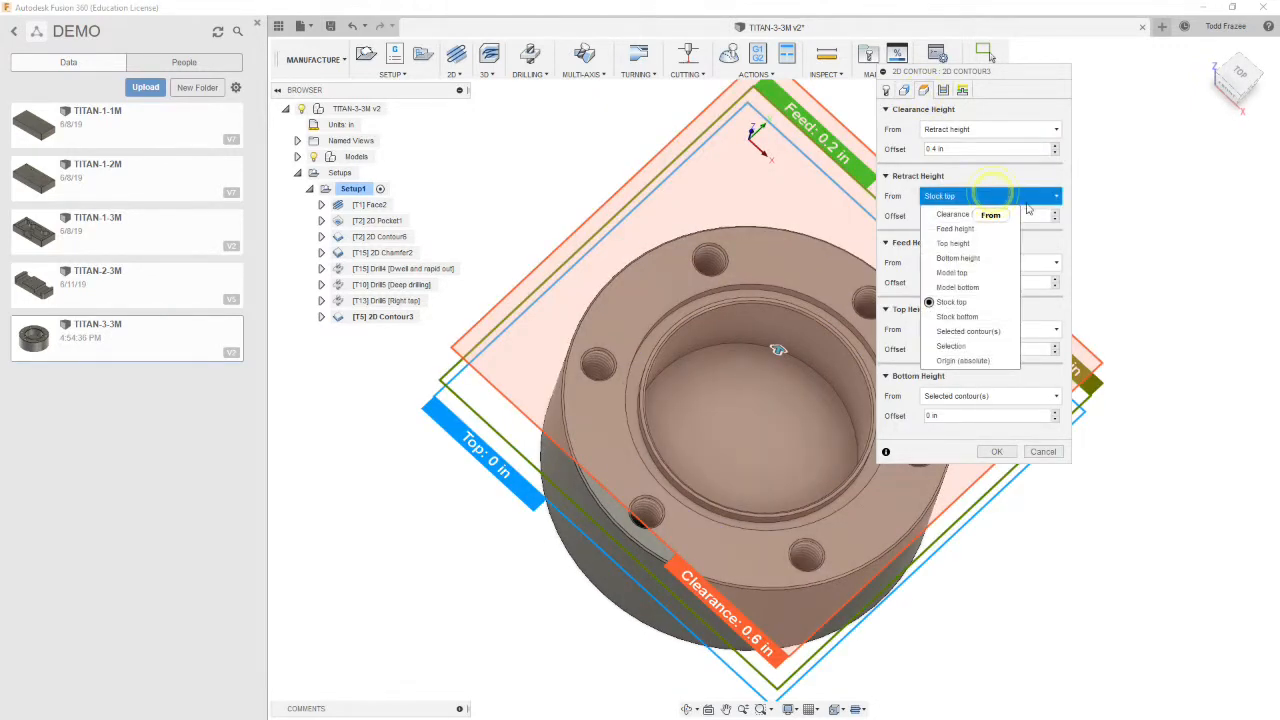
{"action": "left_click", "coordinate": [952, 272]}
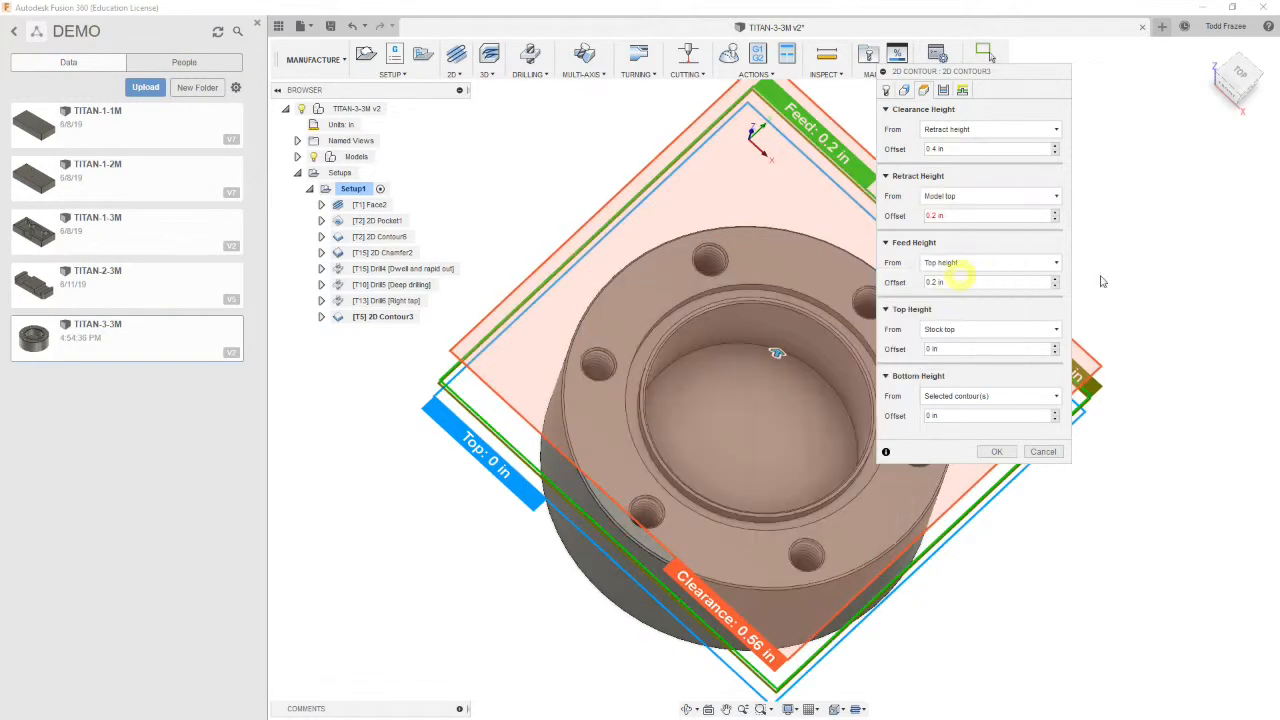
{"action": "left_click", "coordinate": [985, 329]}
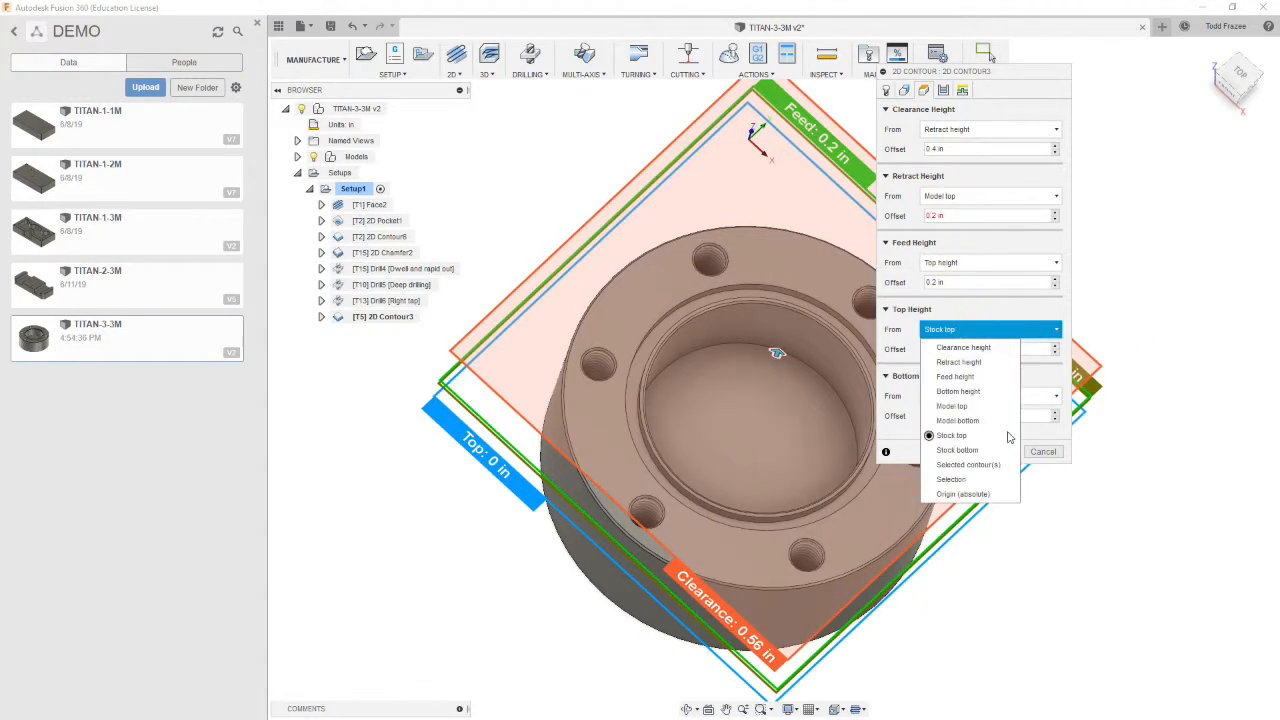
{"action": "left_click", "coordinate": [971, 408]}
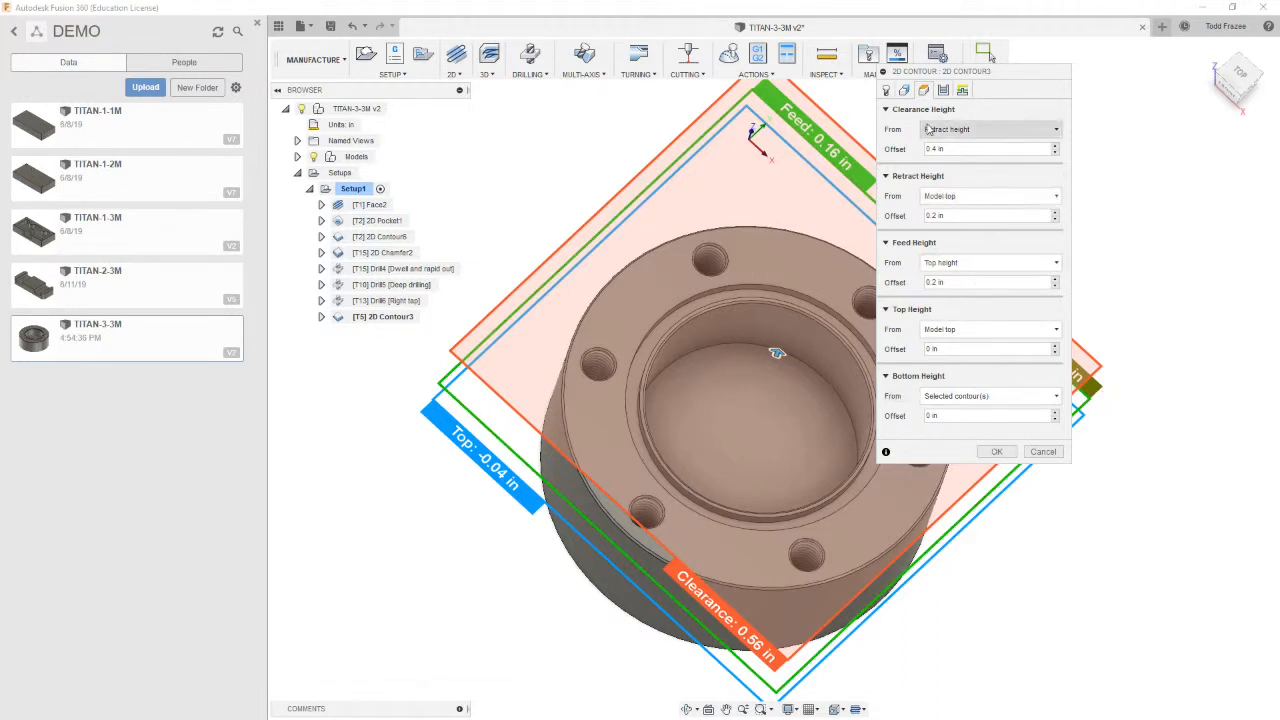
{"action": "left_click", "coordinate": [944, 91]}
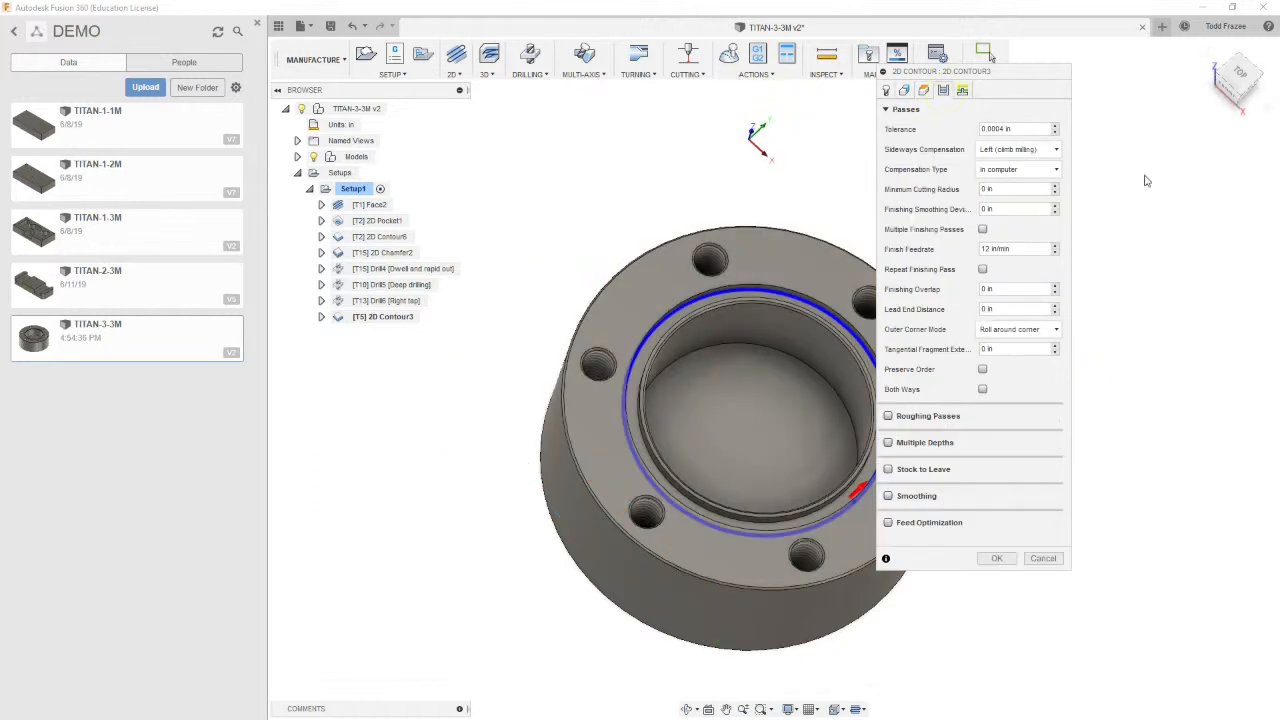
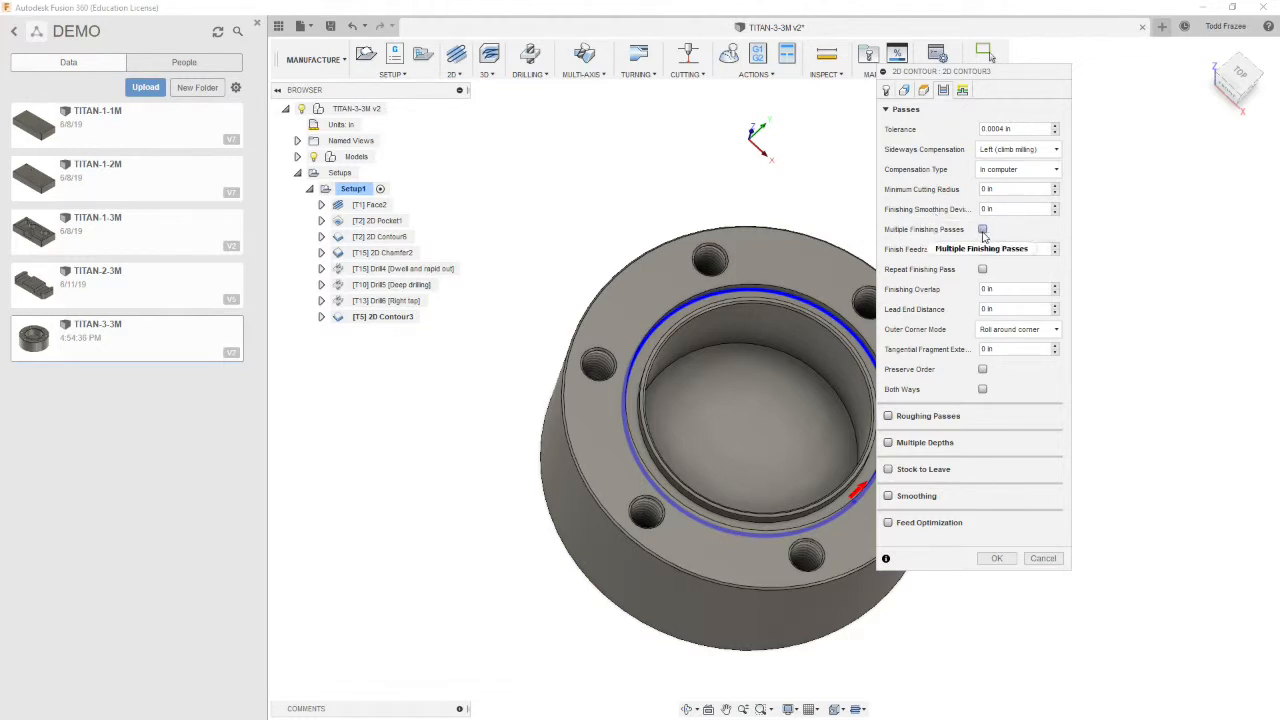
Enable multiple finishing passes with 2 passes and a stepover of .005 in
{"action": "left_click", "coordinate": [982, 230]}
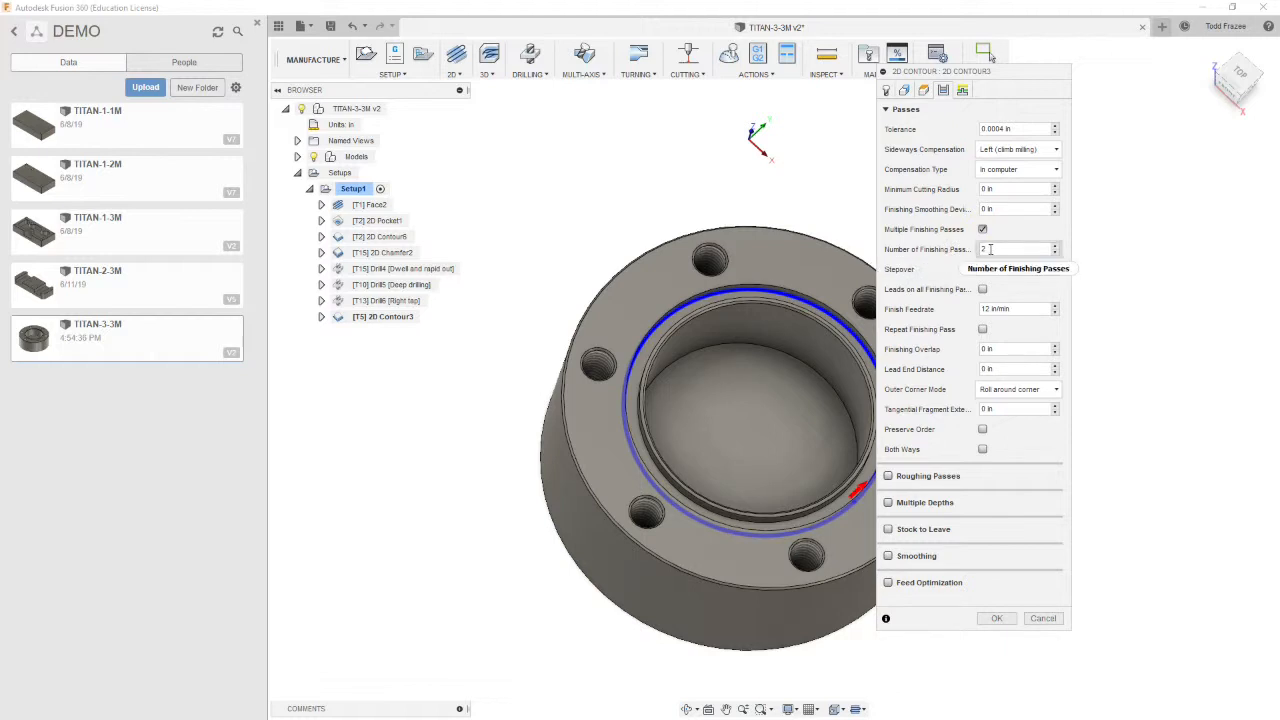
{"action": "left_click", "coordinate": [1012, 269]}
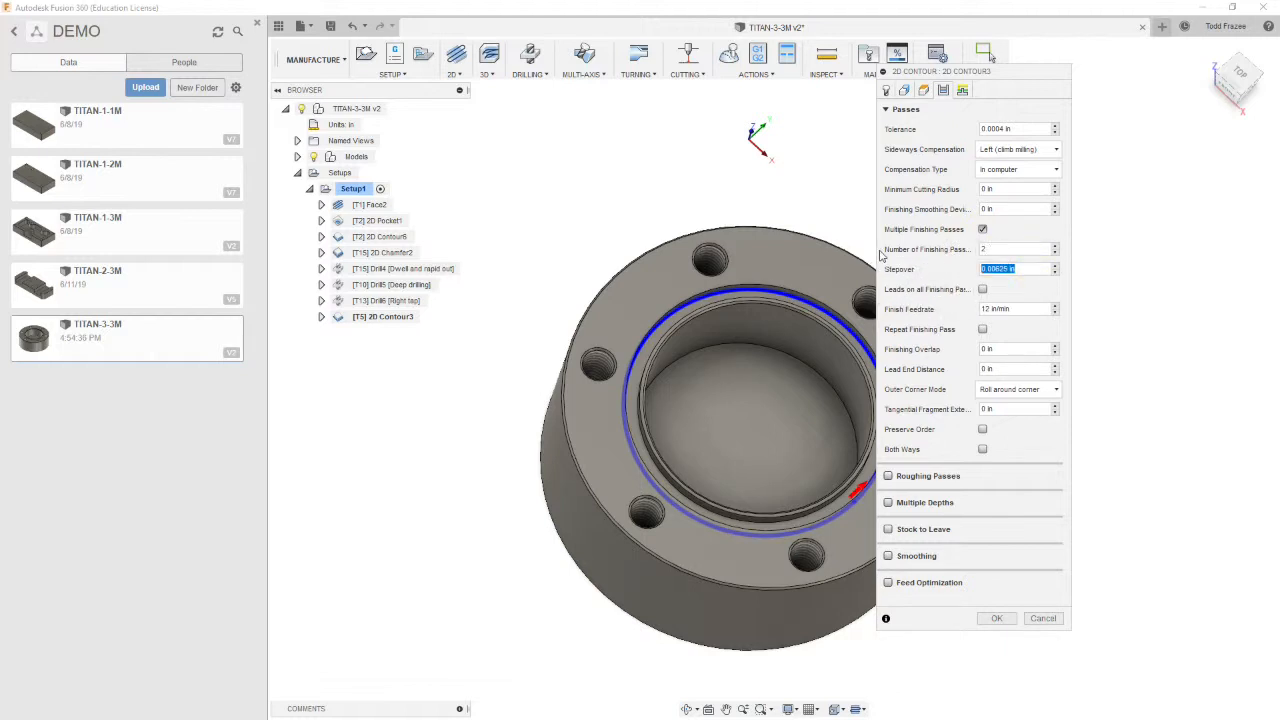
{"action": "type", "text": ".005"}
Enable multiple depths with a maximum roughing stepdown of .02 in, 1 finishing stepdown and a finishing stepdown of .005 in
{"action": "left_click", "coordinate": [888, 502]}
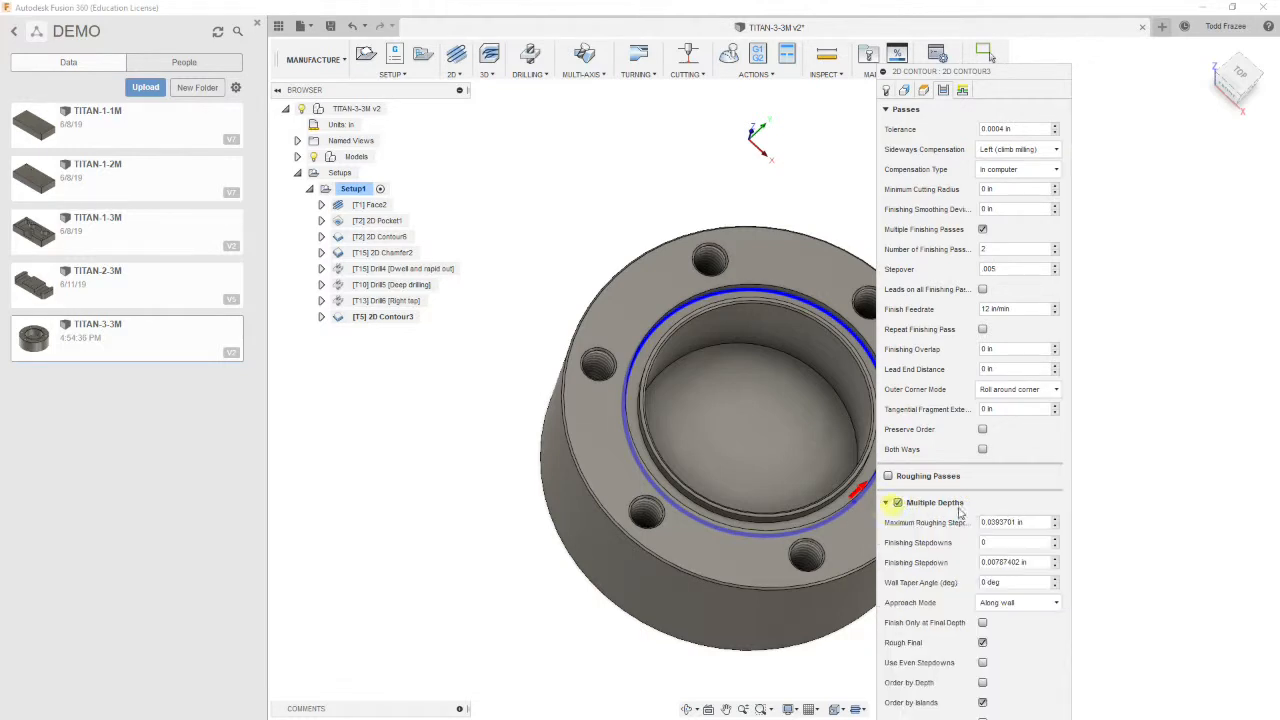
{"action": "key", "text": "Tab"}
{"action": "type", "text": ".02"}
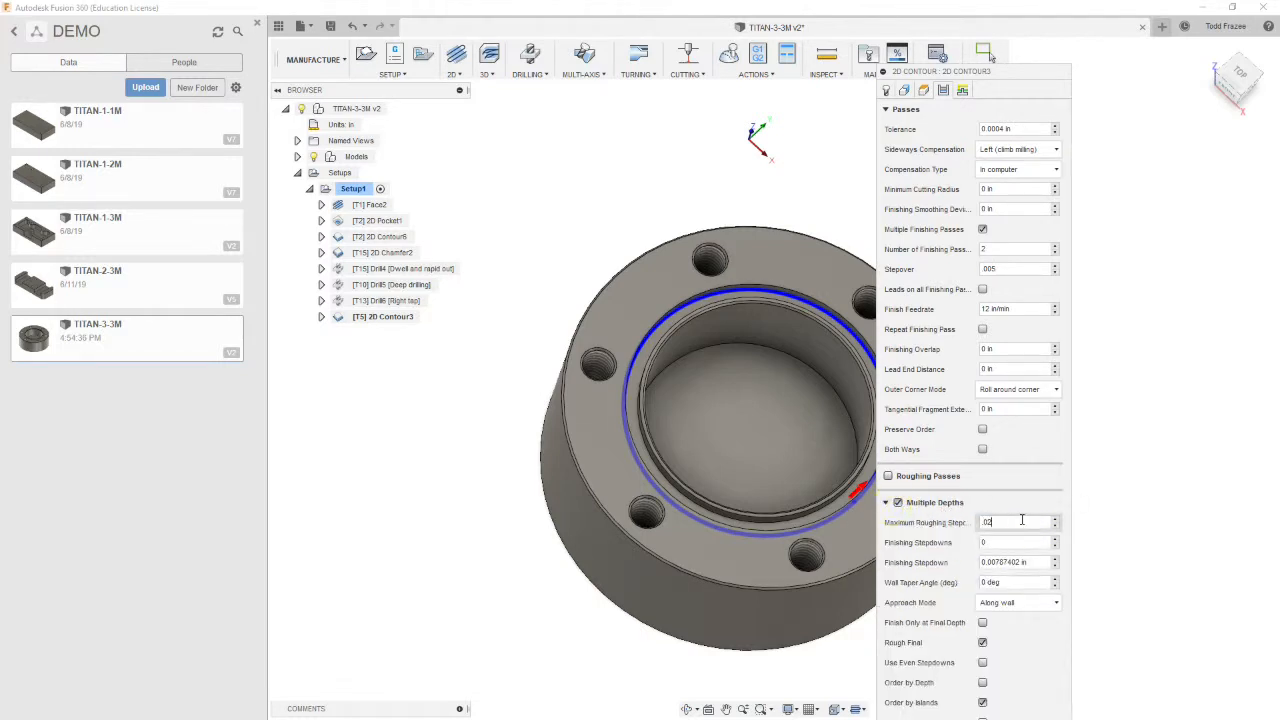
{"action": "key", "text": "Tab"}
{"action": "type", "text": "1"}
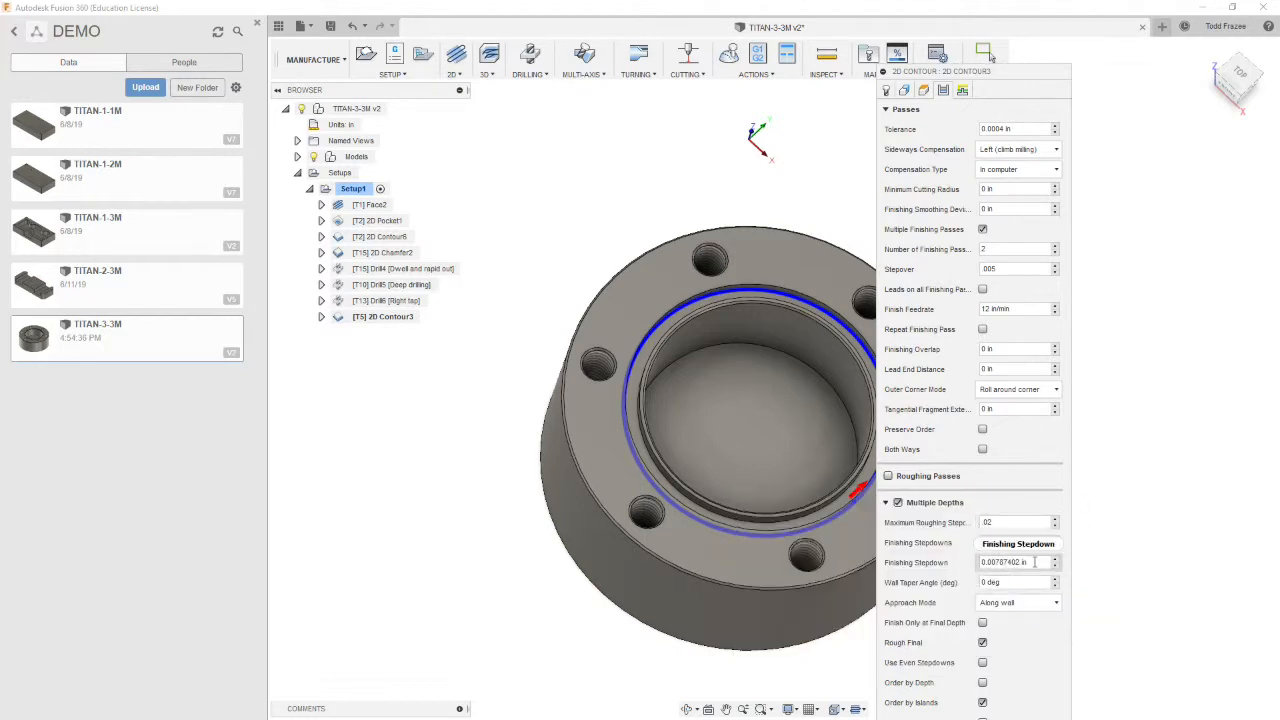
{"action": "left_click", "coordinate": [1030, 562]}
{"action": "type", "text": ".005"}
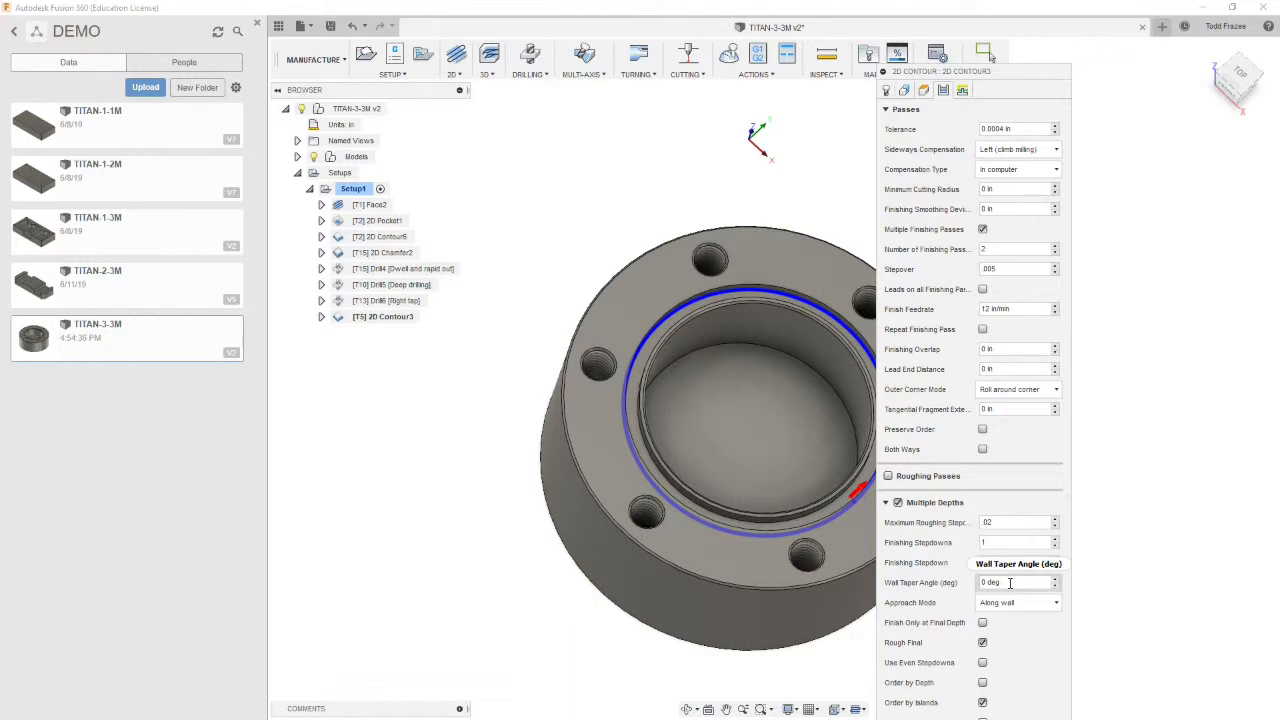
Set the approach mode to Vertically and turn on Use Even Stepdowns
{"action": "left_click", "coordinate": [1058, 605]}
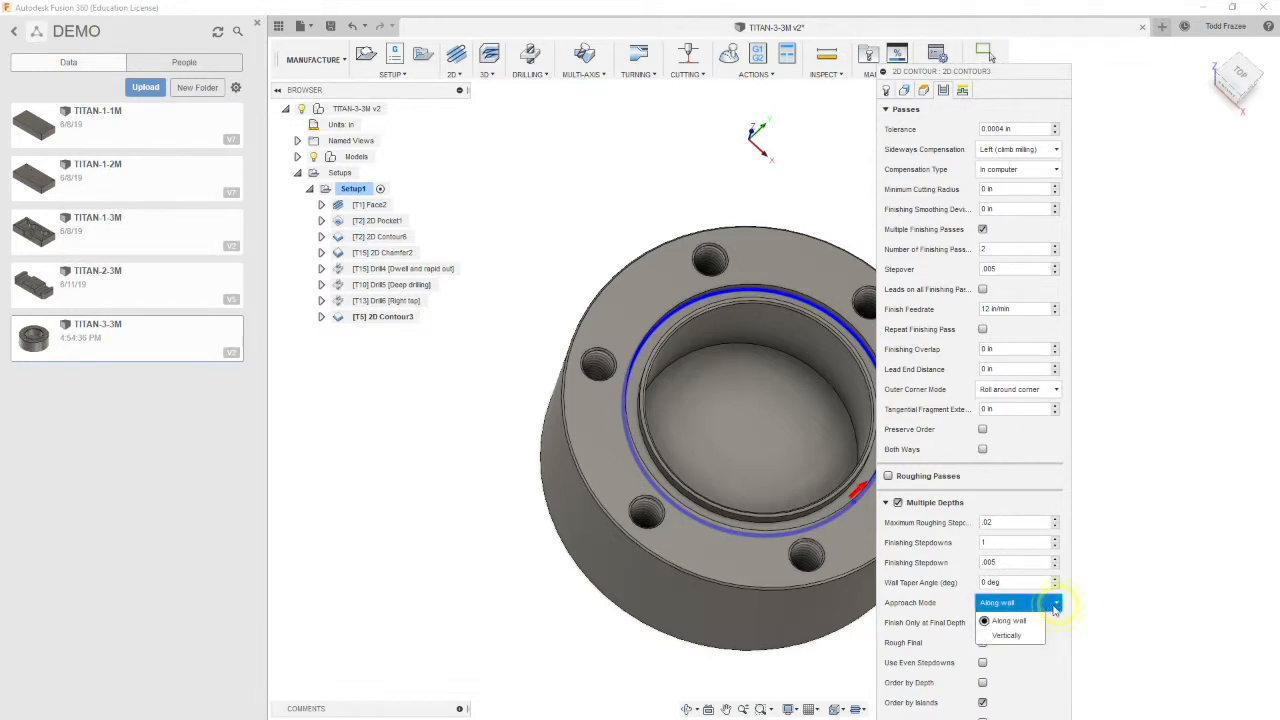
{"action": "left_click", "coordinate": [1007, 636]}
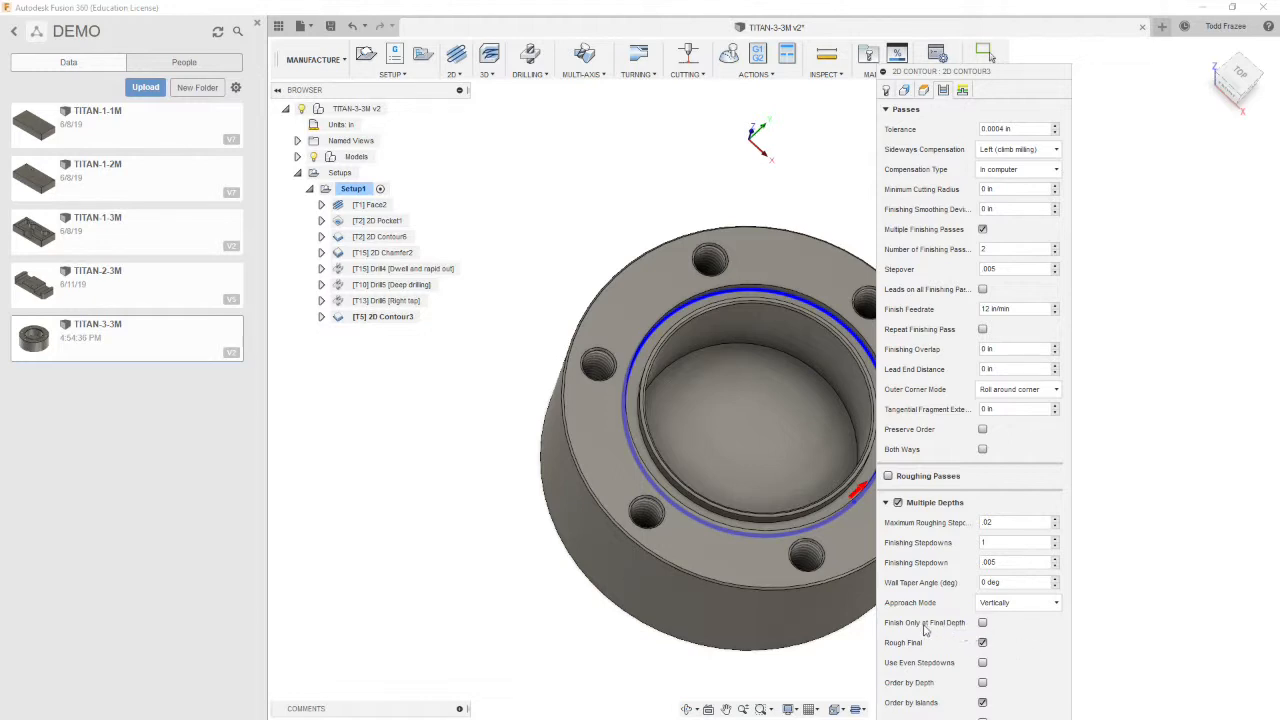
{"action": "left_click", "coordinate": [982, 663]}
Turn on Smoothing for the contour operation
{"action": "left_click_drag", "start_coordinate": [1014, 84], "coordinate": [1036, 31]}
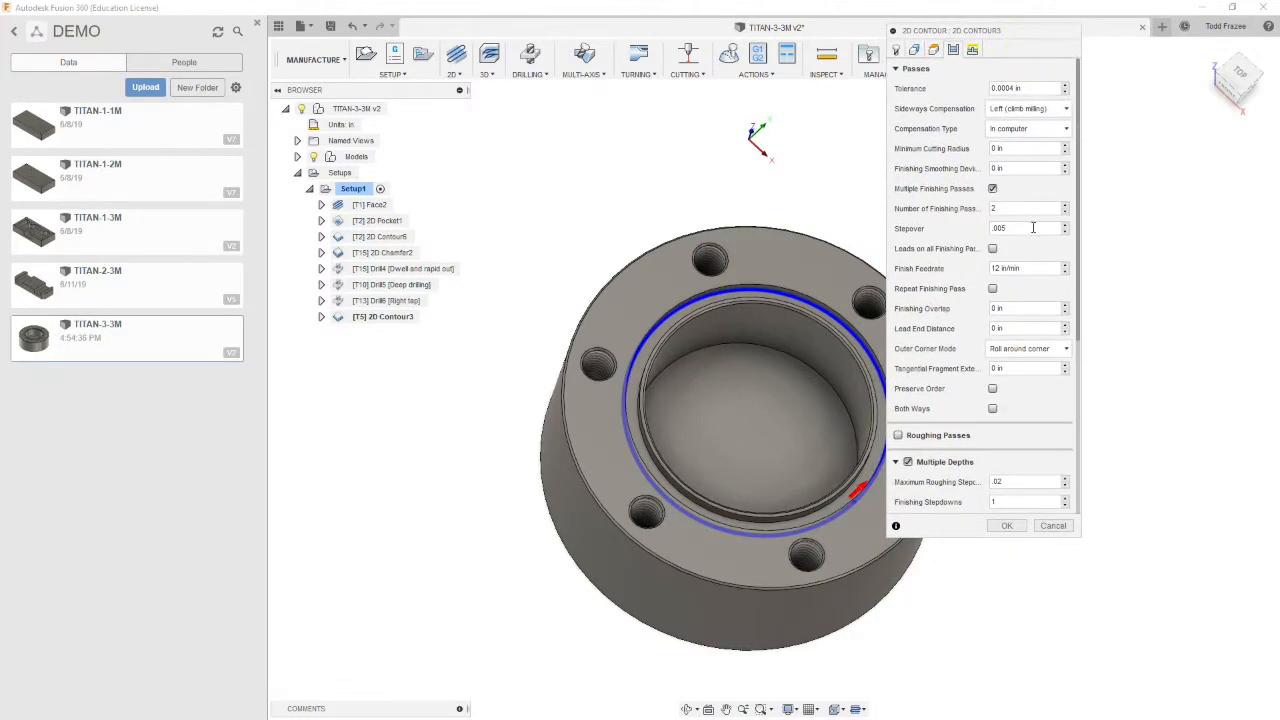
{"action": "left_click_drag", "start_coordinate": [1079, 240], "coordinate": [1088, 427]}
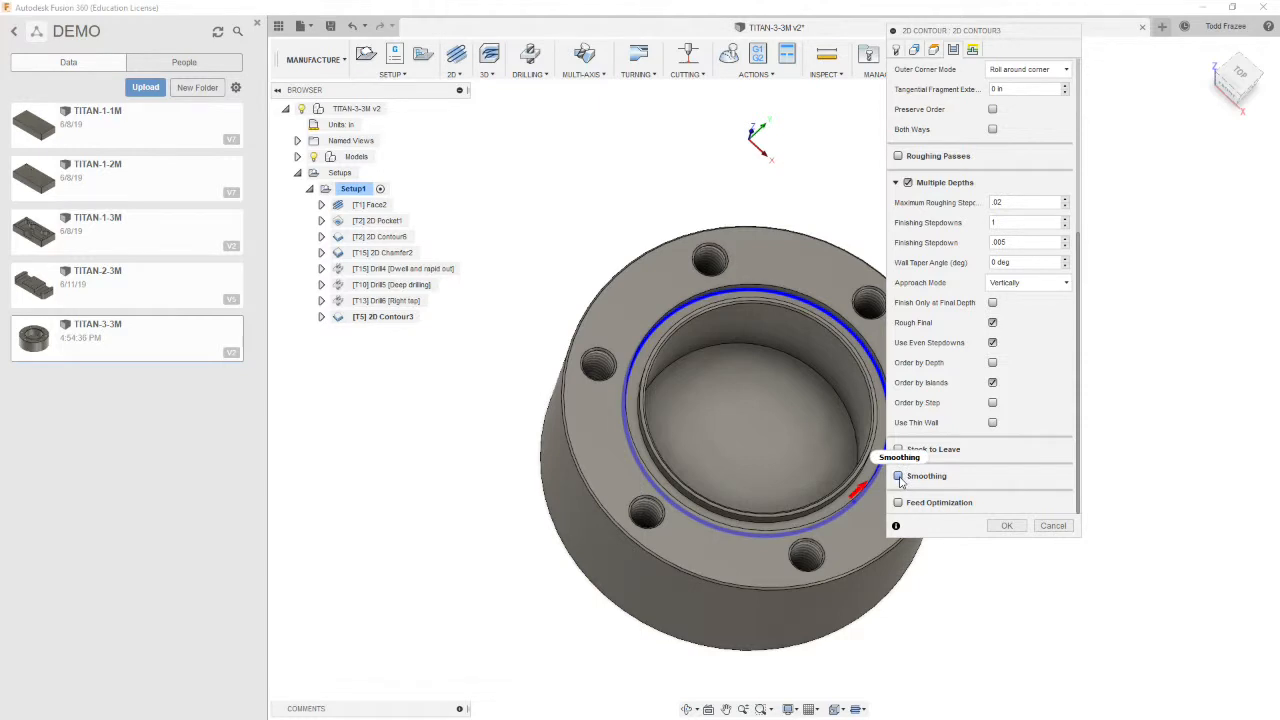
{"action": "mouse_move", "coordinate": [900, 481]}
{"action": "left_click", "coordinate": [899, 477]}
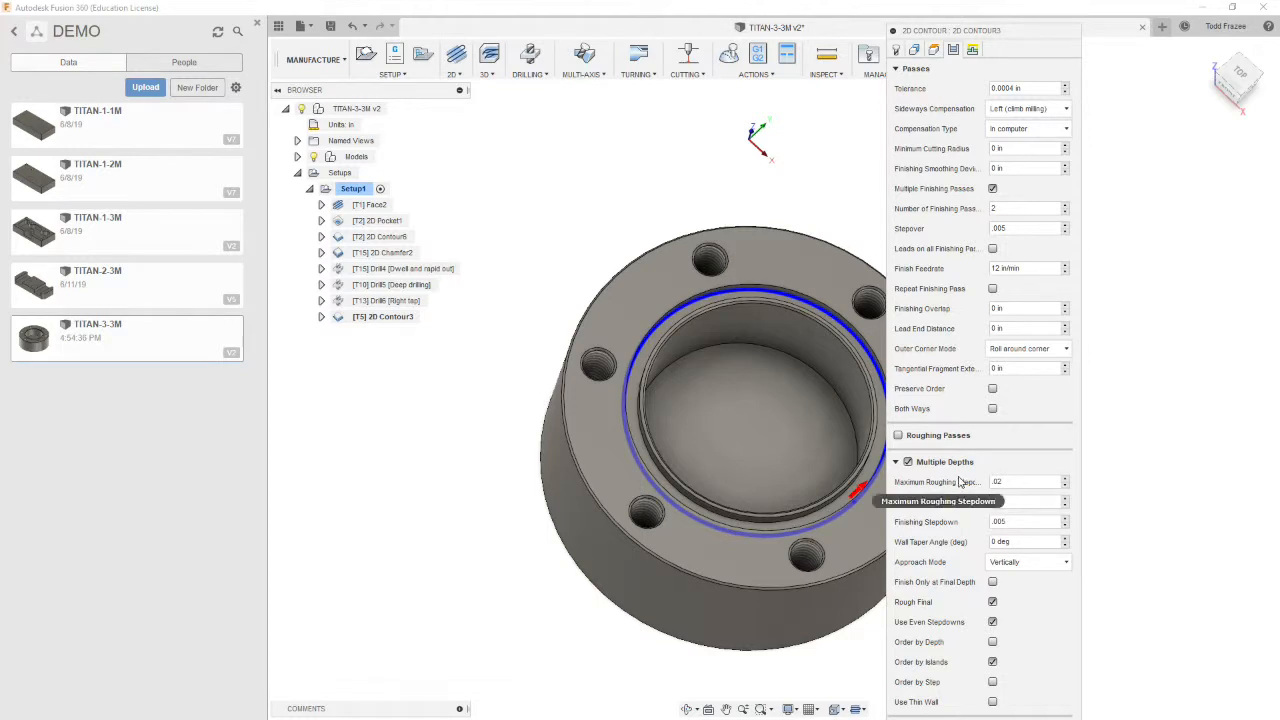
{"action": "left_click", "coordinate": [896, 462]}
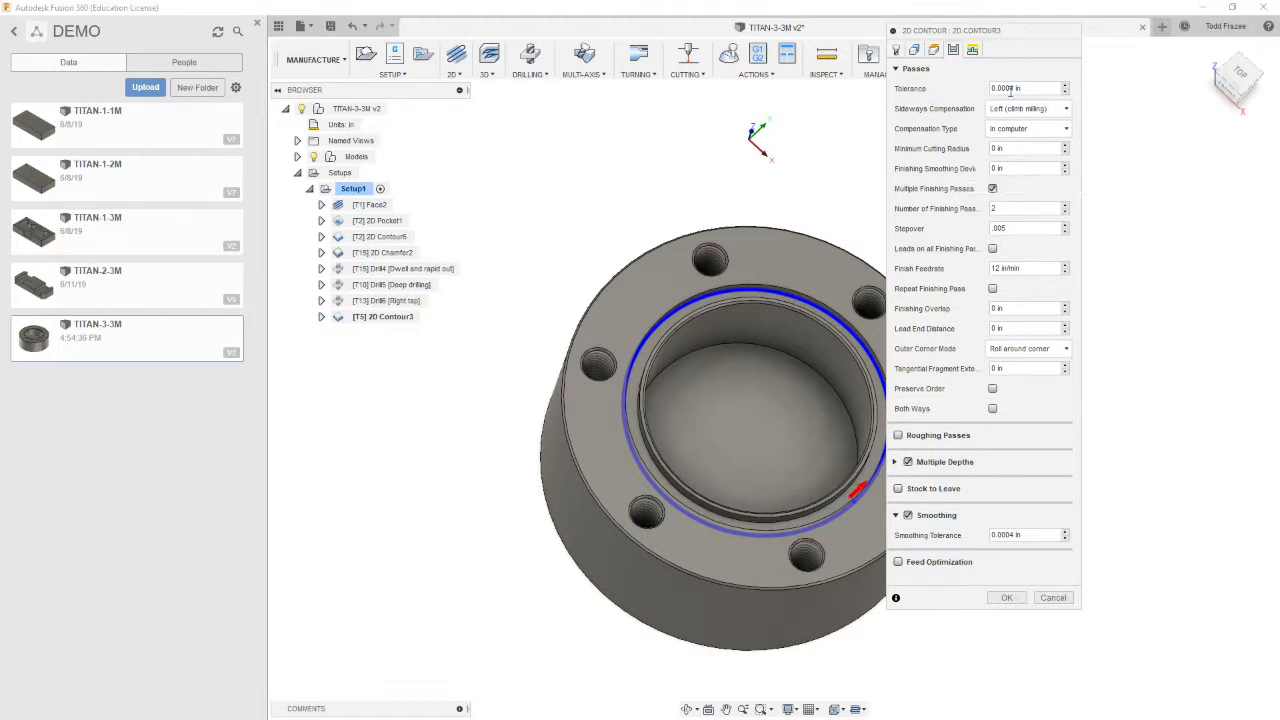
Disable the lead-in and lead-out in the linking settings and confirm the 2D Contour operation
{"action": "left_click", "coordinate": [973, 51]}
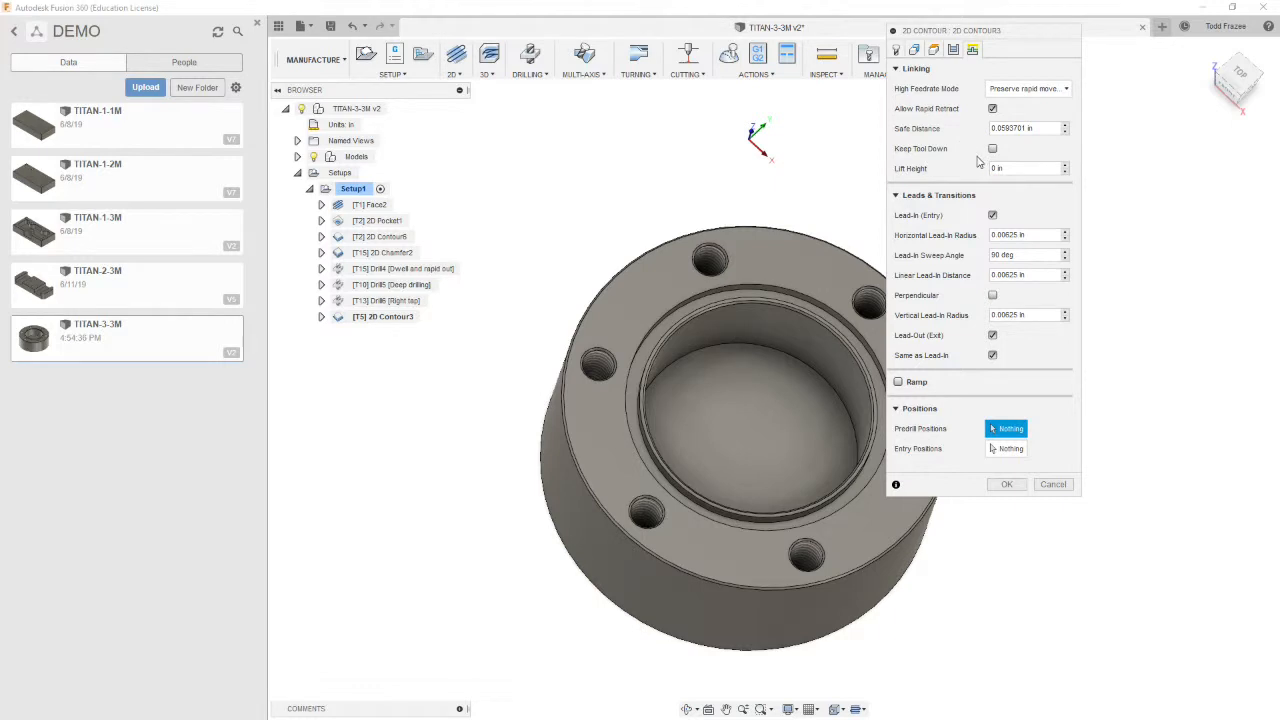
{"action": "left_click", "coordinate": [992, 215]}
{"action": "left_click", "coordinate": [994, 236]}
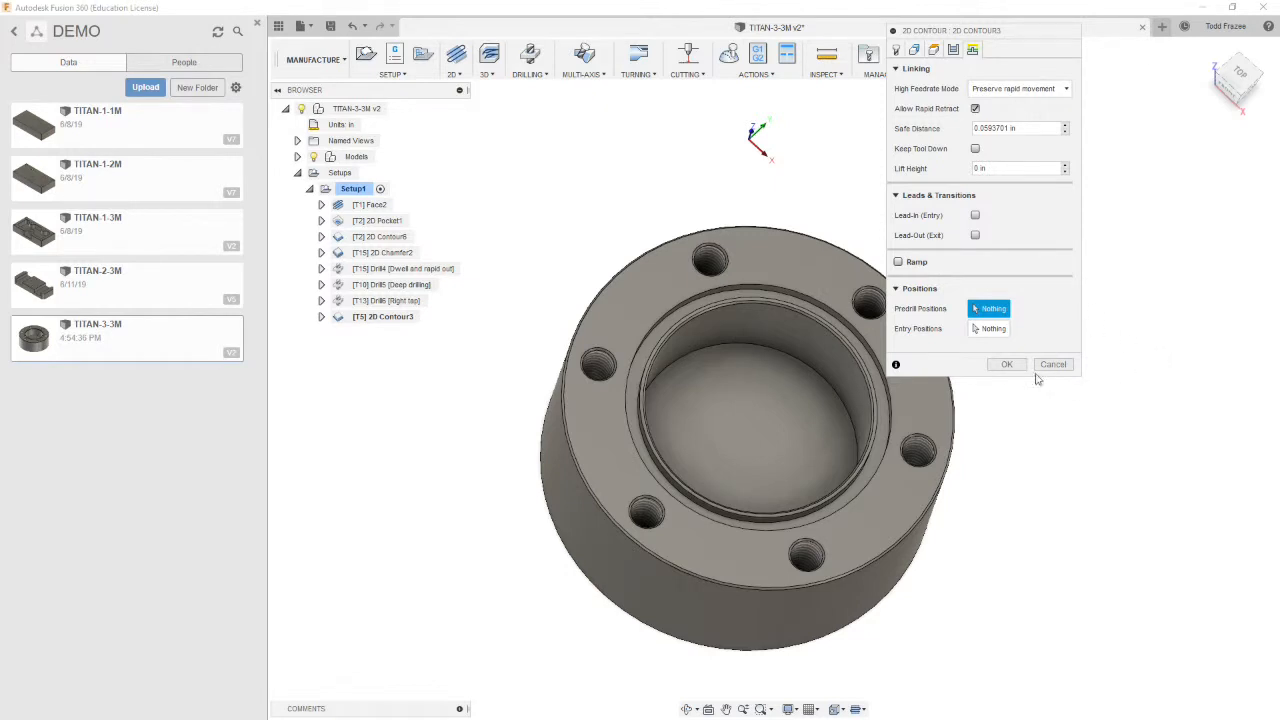
{"action": "left_click", "coordinate": [1006, 366]}
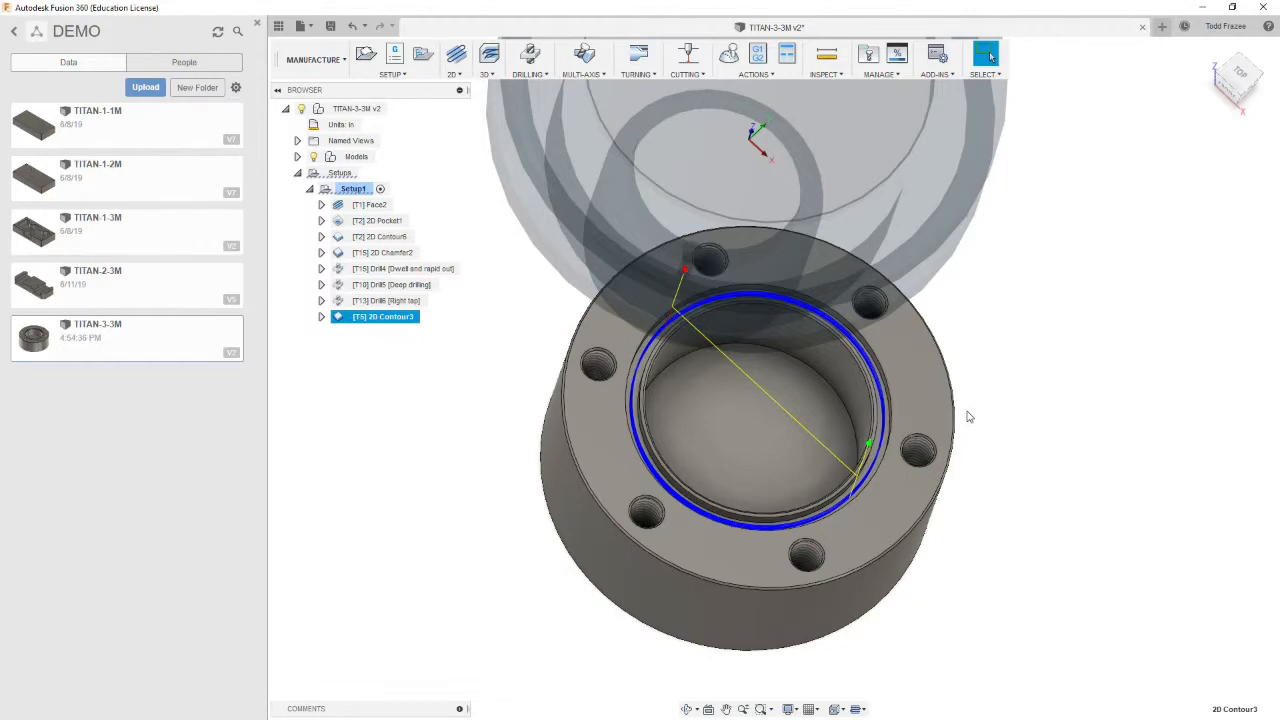
Zoom in to inspect the generated toolpath passes along the bore's recessed lip
{"action": "scroll", "coordinate": [895, 472], "scroll_direction": "up", "scroll_amount": 6}
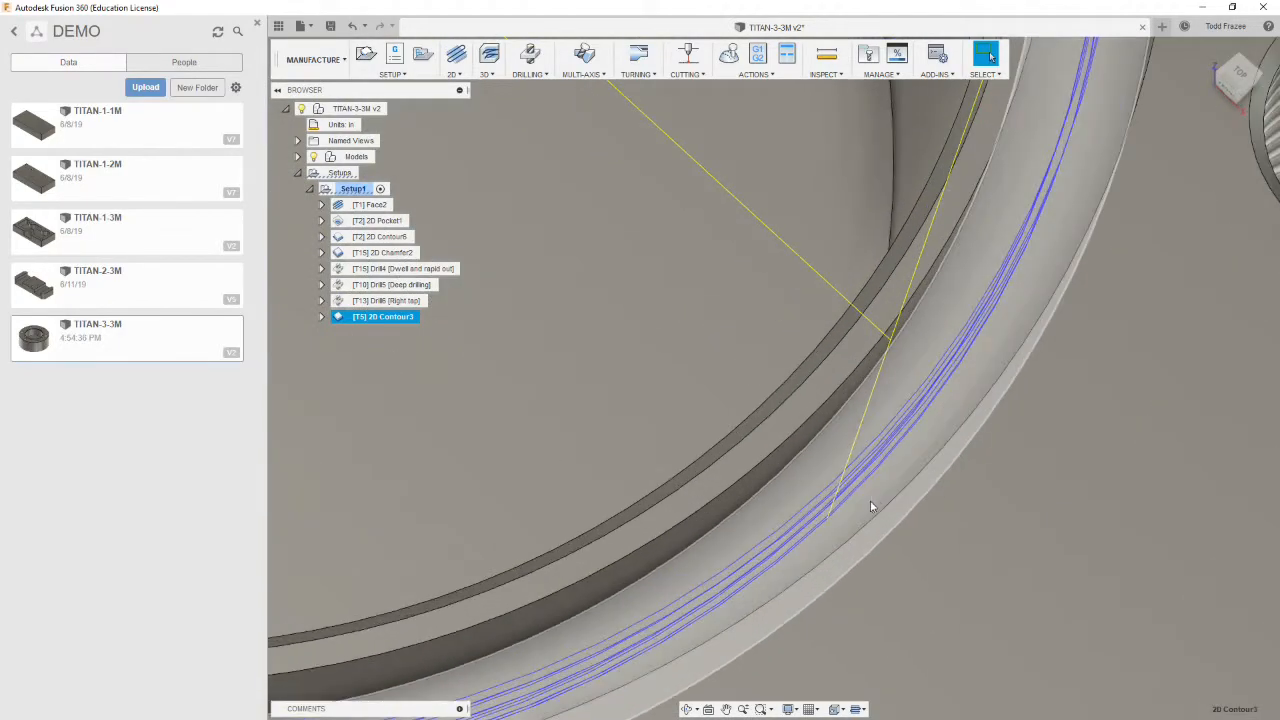
{"action": "middle_click_drag", "start_coordinate": [870, 507], "coordinate": [917, 473], "text": "shift"}
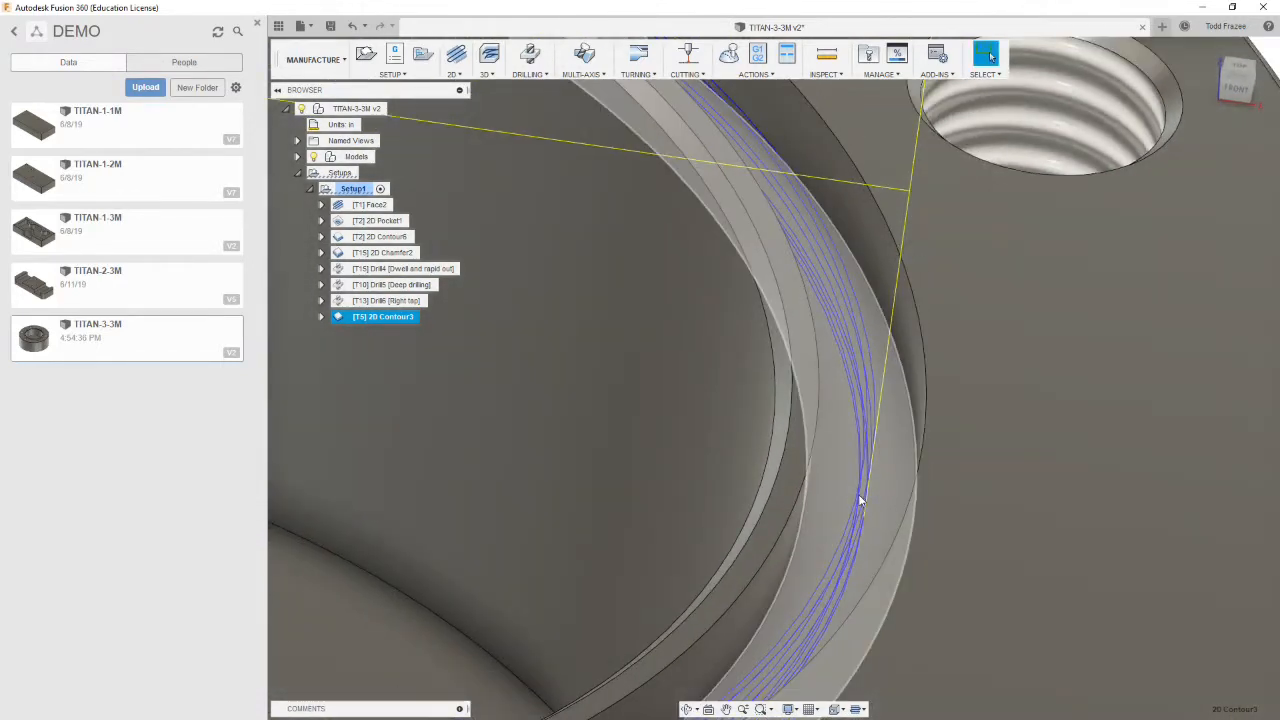
{"action": "scroll", "coordinate": [866, 494], "scroll_direction": "down", "scroll_amount": 10}
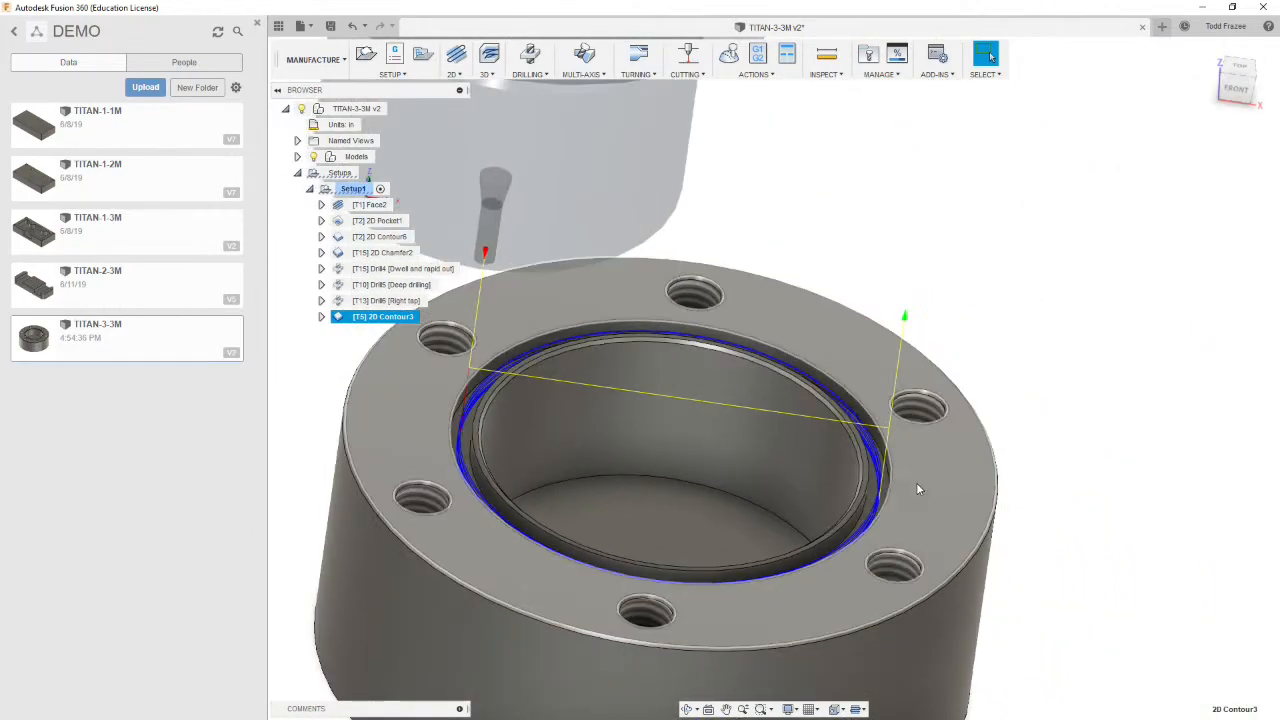
{"action": "middle_click_drag", "start_coordinate": [918, 488], "coordinate": [891, 490], "text": "shift"}
{"action": "scroll", "coordinate": [895, 465], "scroll_direction": "up", "scroll_amount": 10}
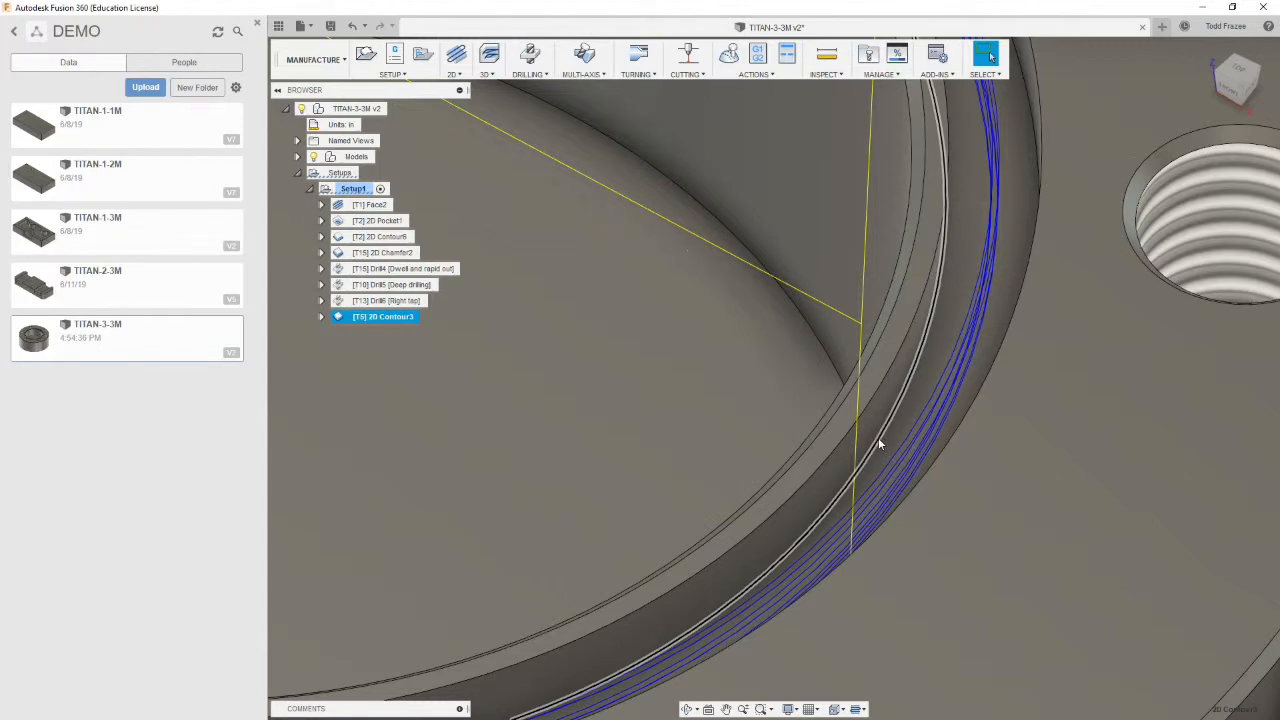
{"action": "scroll", "coordinate": [878, 437], "scroll_direction": "down", "scroll_amount": 6}
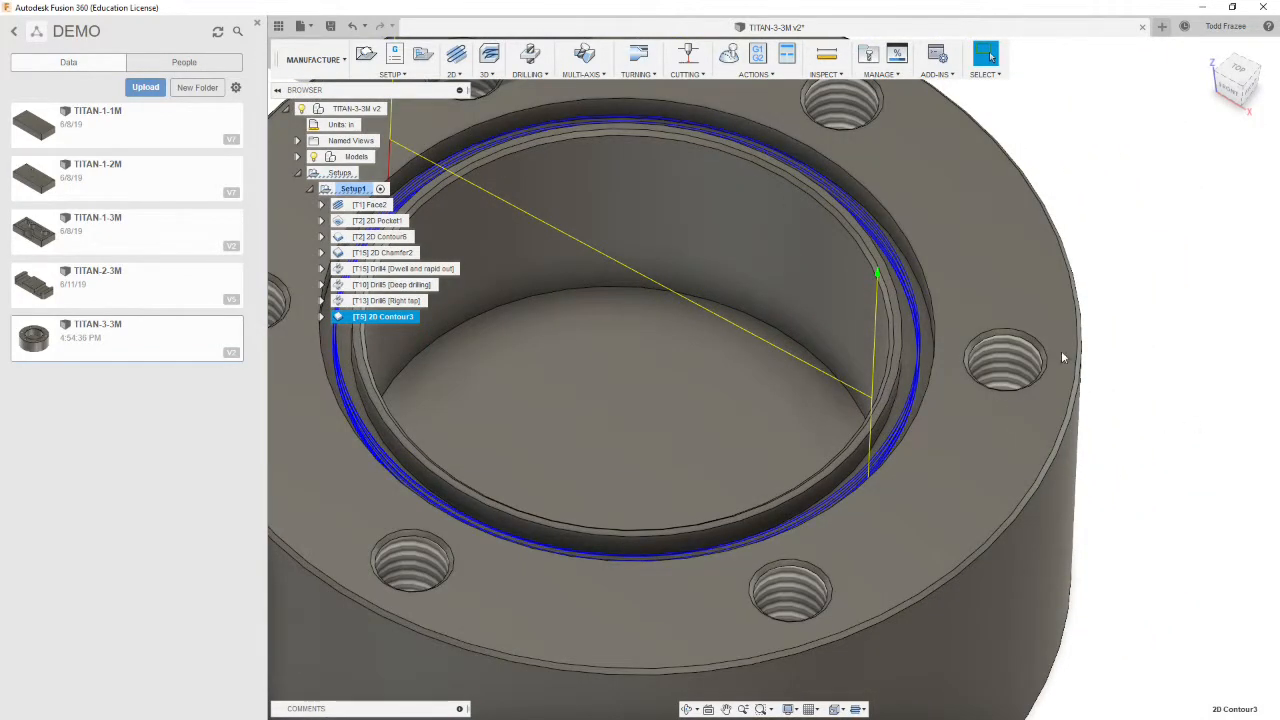
Create a new 2D Contour operation and select the circular edge at the top of the bore's recess as contour geometry
{"action": "left_click", "coordinate": [460, 77]}
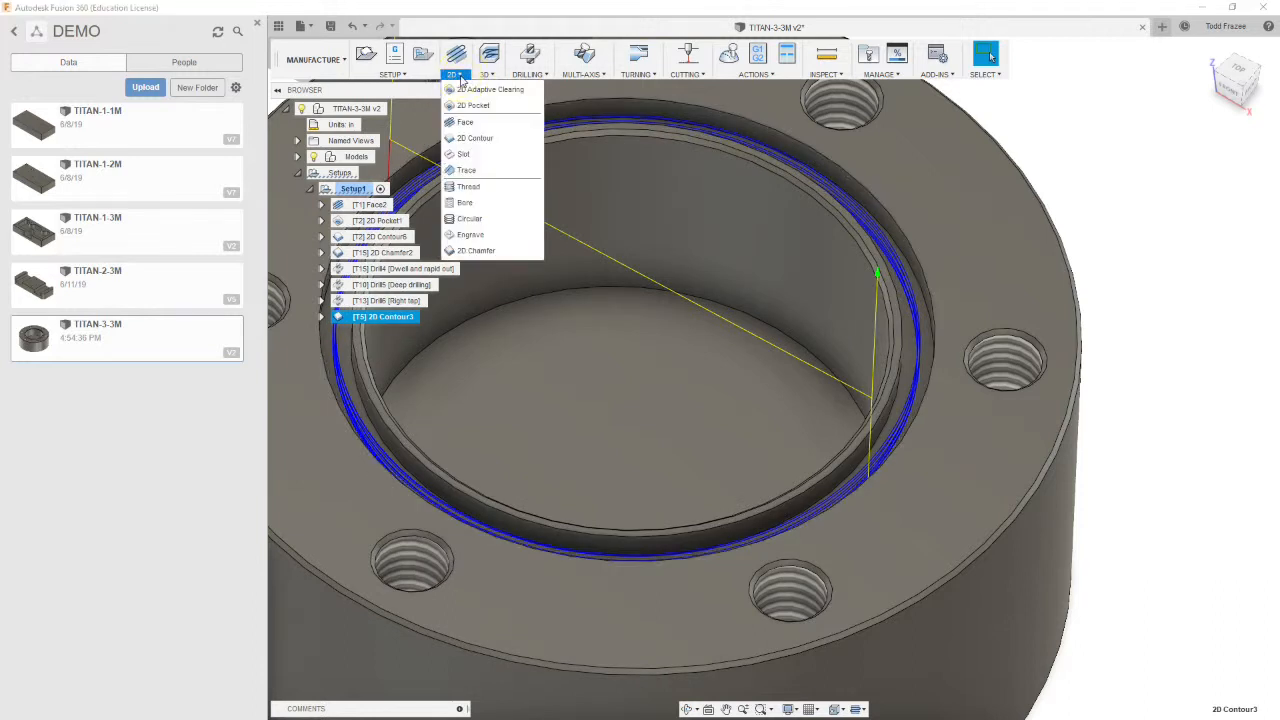
{"action": "left_click", "coordinate": [474, 139]}
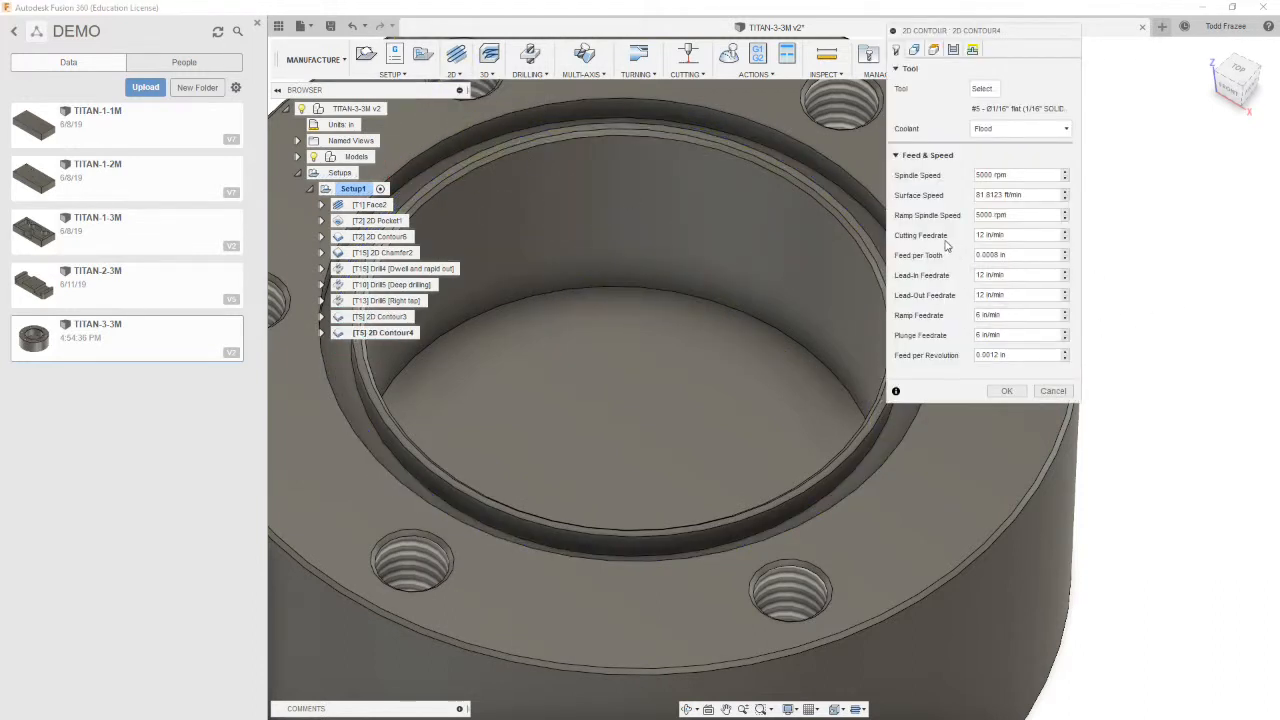
{"action": "left_click", "coordinate": [914, 51]}
{"action": "left_click_drag", "start_coordinate": [958, 33], "coordinate": [1117, 80]}
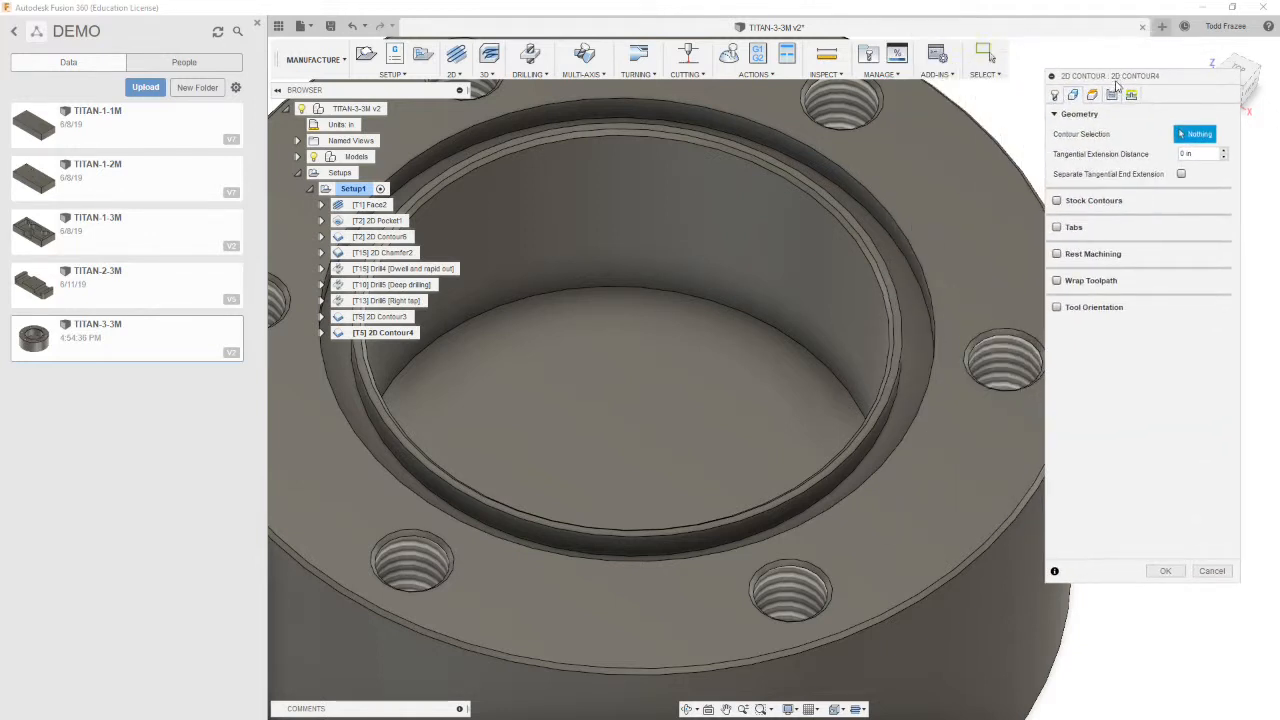
{"action": "left_click", "coordinate": [894, 411]}
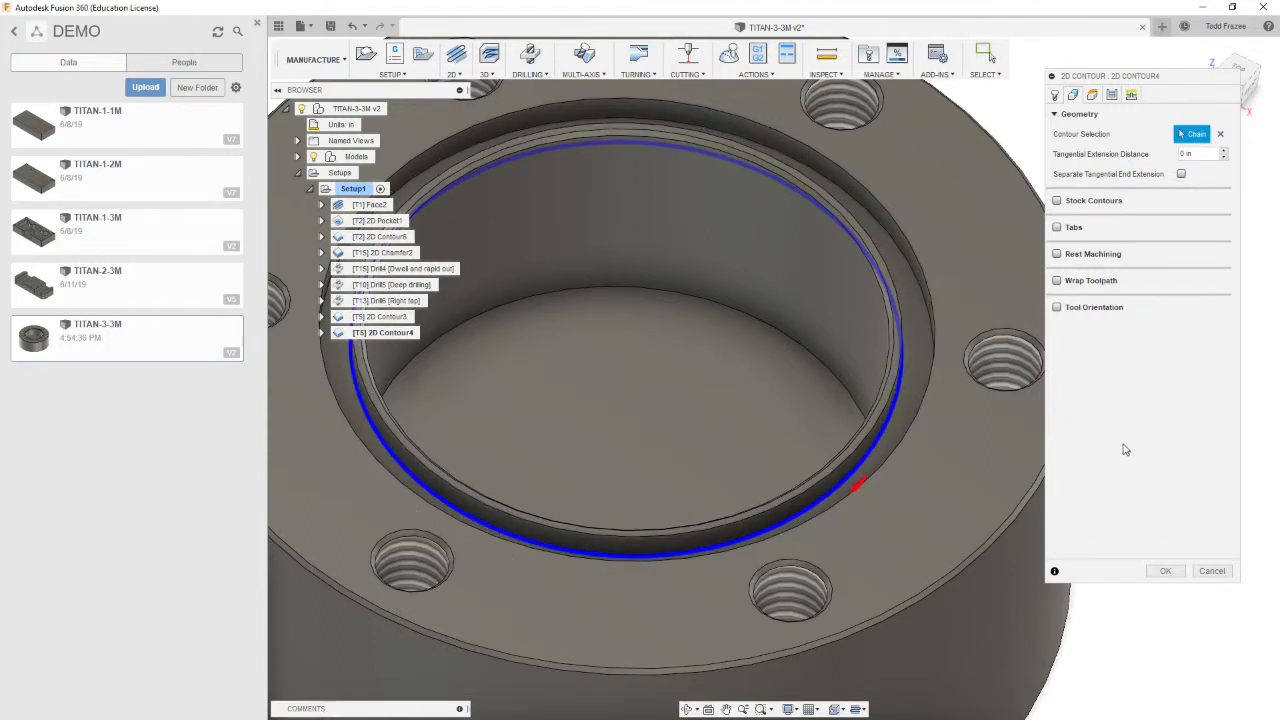
Set the new operation's retract height and top height to measure from Model top
{"action": "left_click", "coordinate": [1093, 95]}
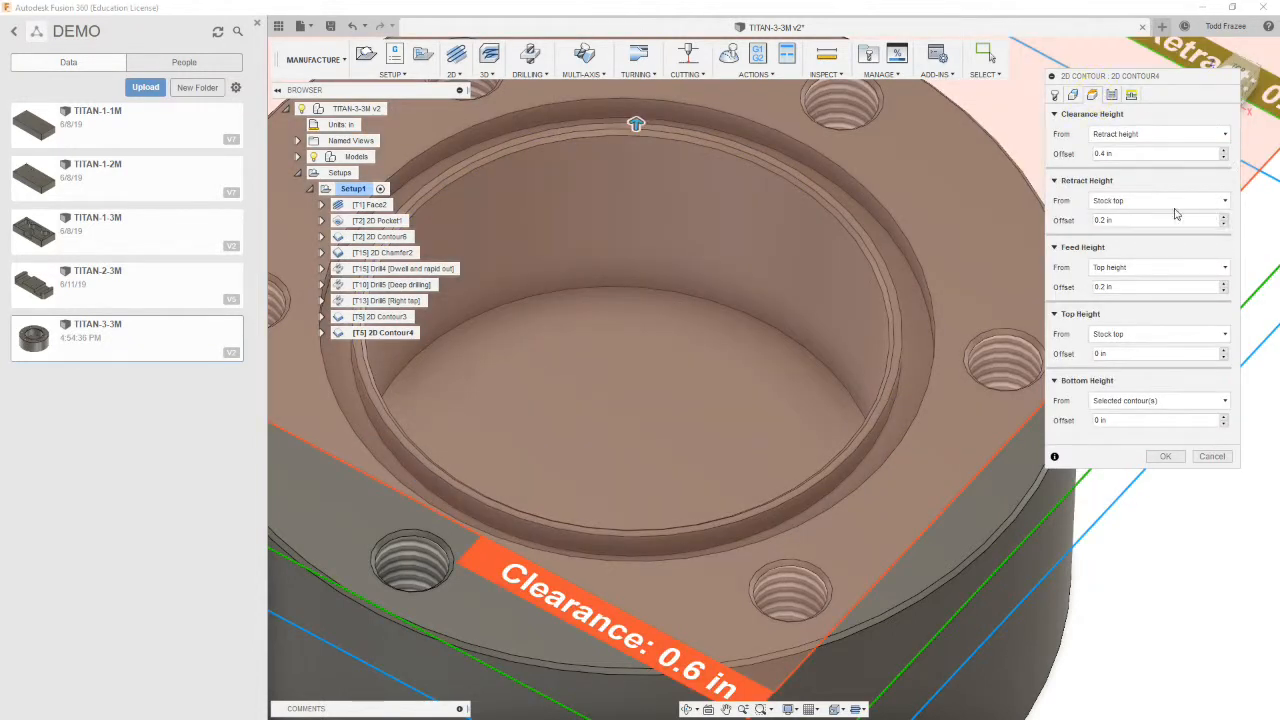
{"action": "left_click", "coordinate": [1074, 95]}
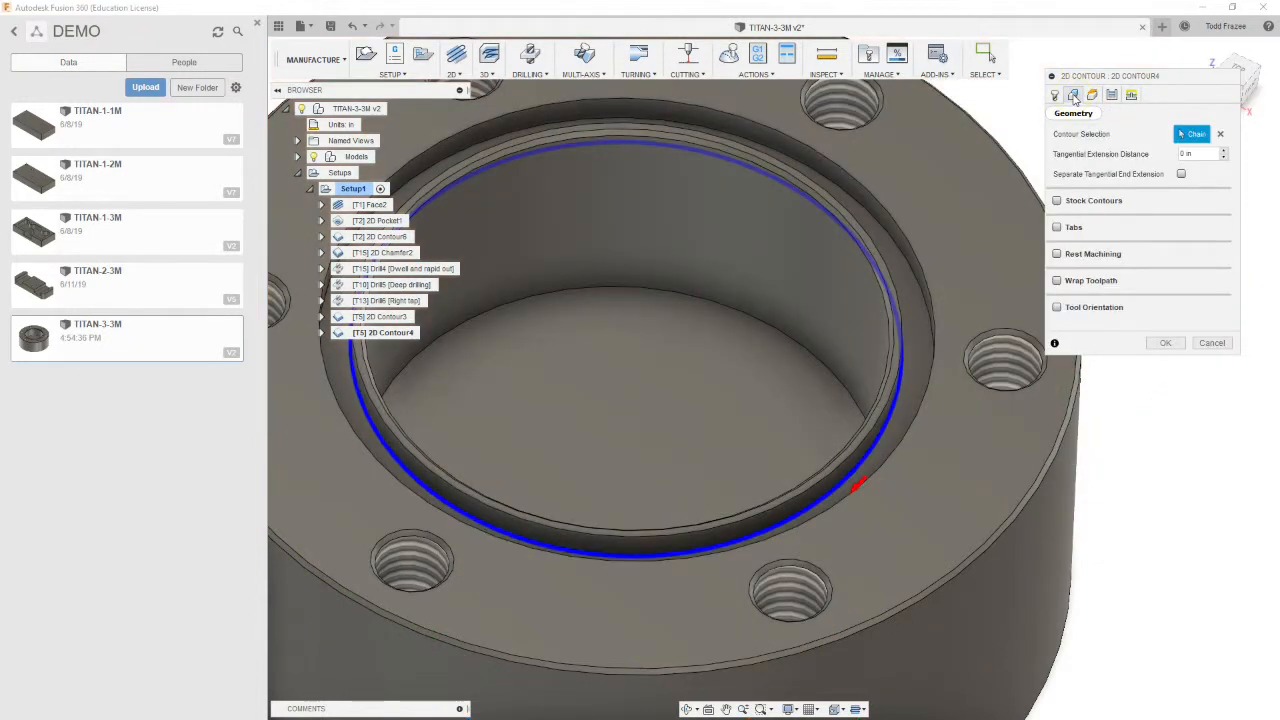
{"action": "left_click", "coordinate": [1093, 95]}
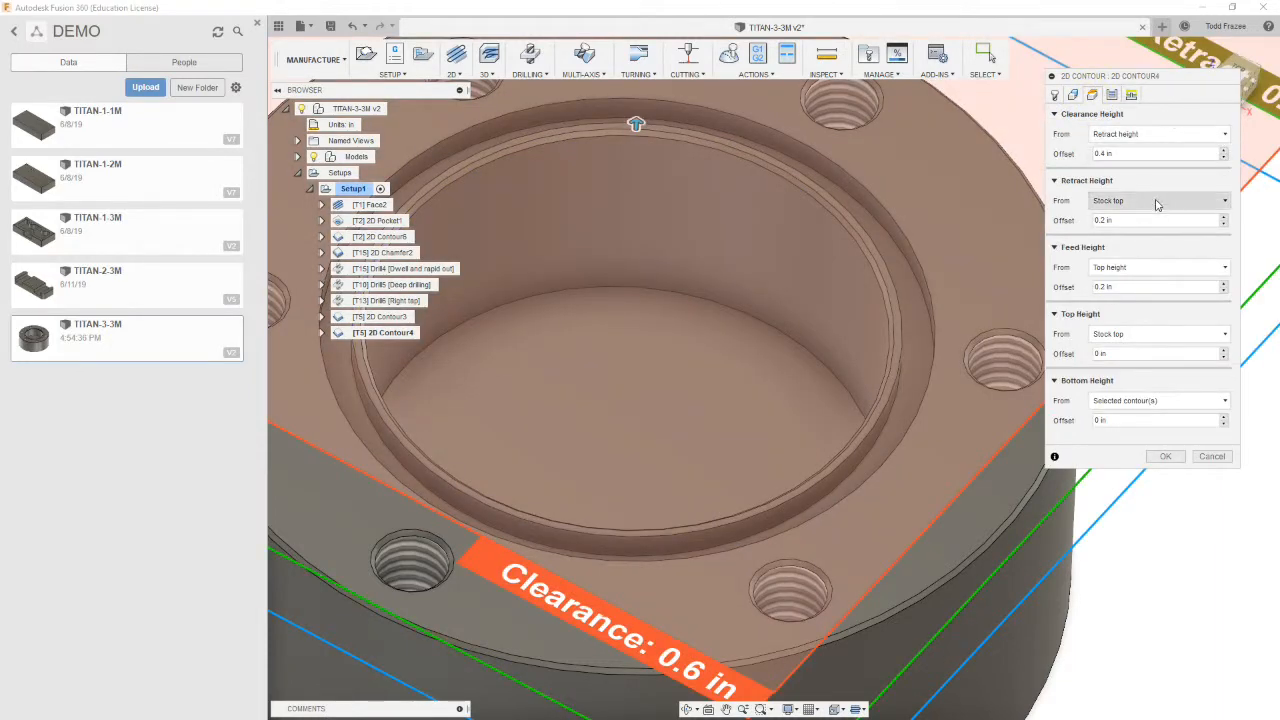
{"action": "left_click", "coordinate": [1157, 201]}
{"action": "left_click", "coordinate": [1145, 284]}
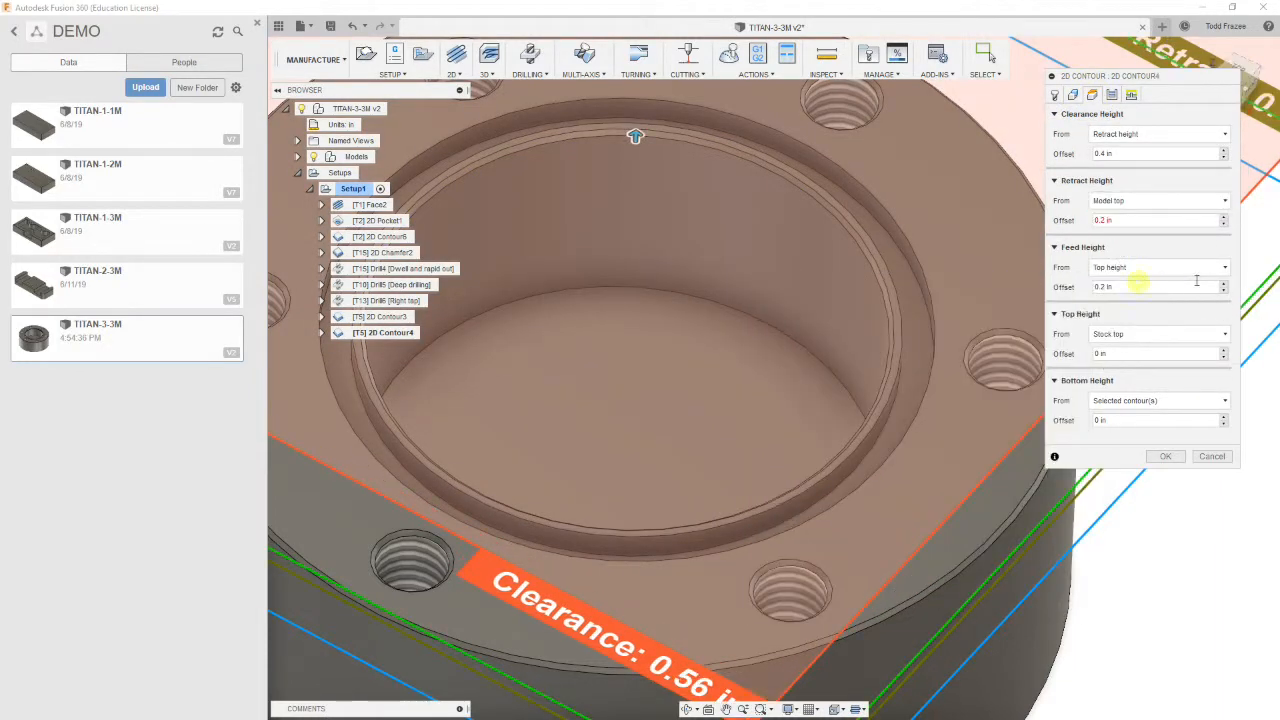
{"action": "left_click", "coordinate": [1105, 334]}
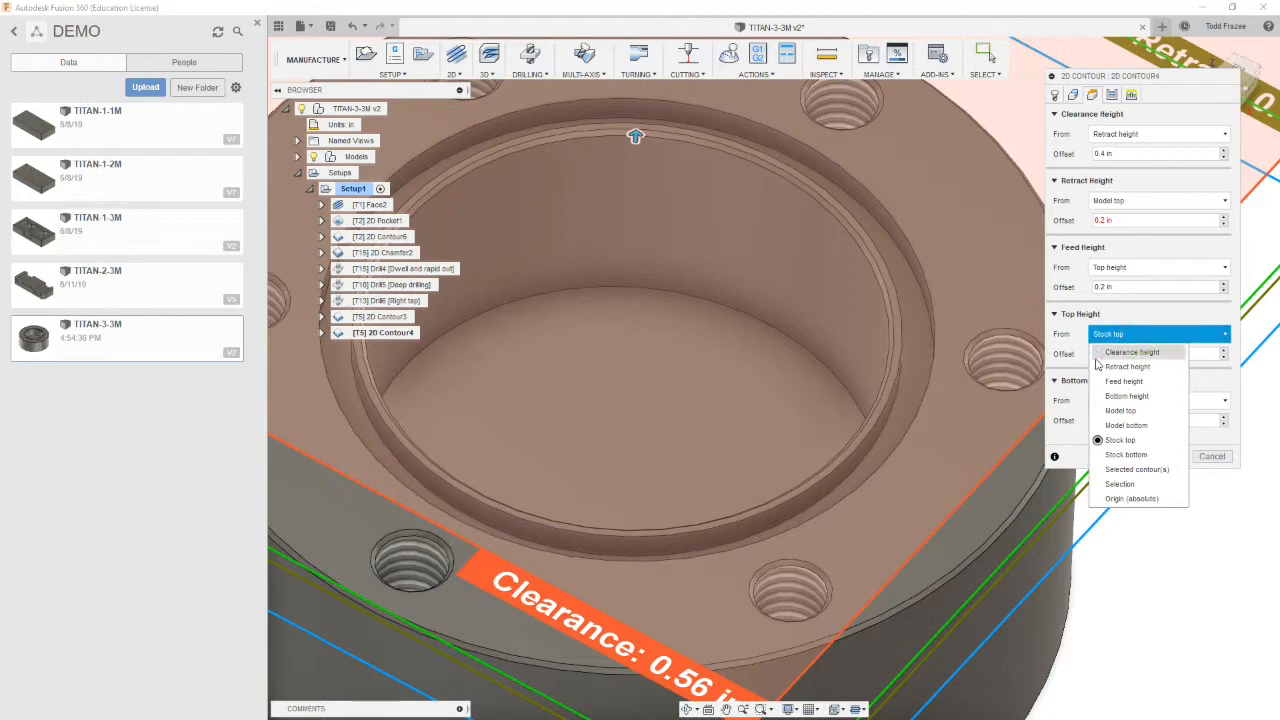
{"action": "left_click", "coordinate": [1125, 411]}
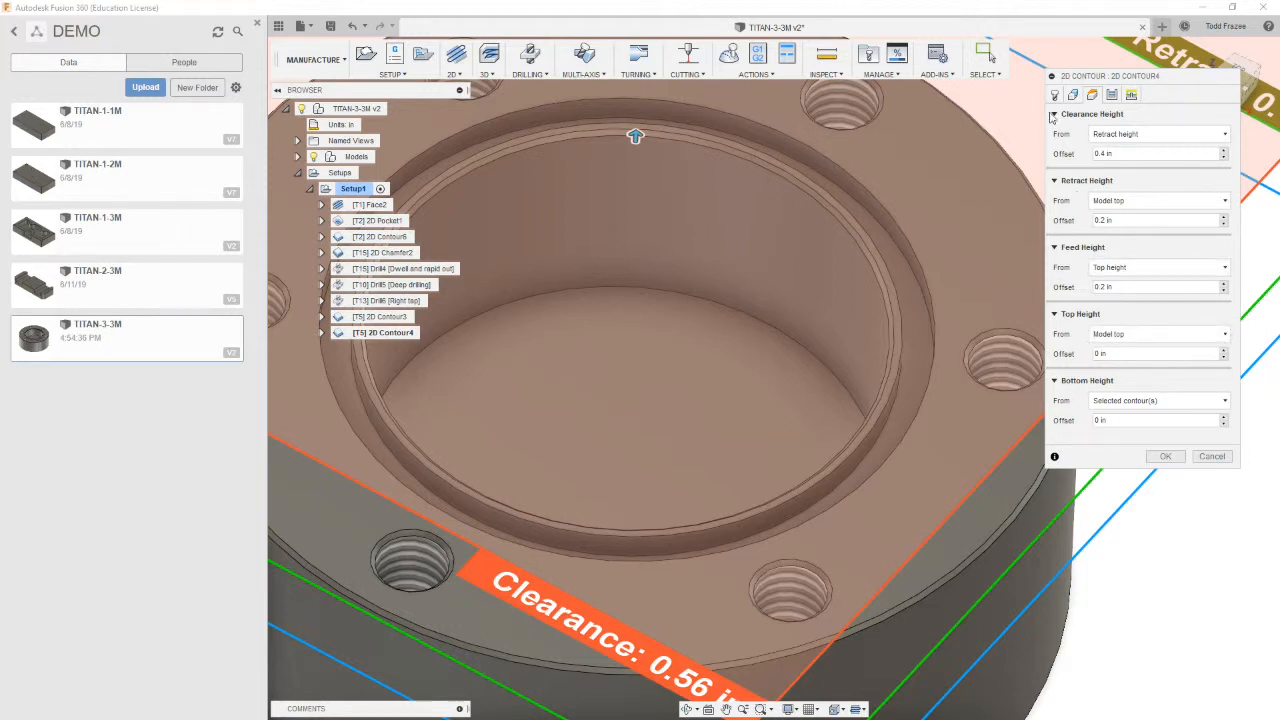
Enable multiple depths with a maximum roughing stepdown of .02 in and a finishing stepdown of .005 in
{"action": "left_click", "coordinate": [1112, 95]}
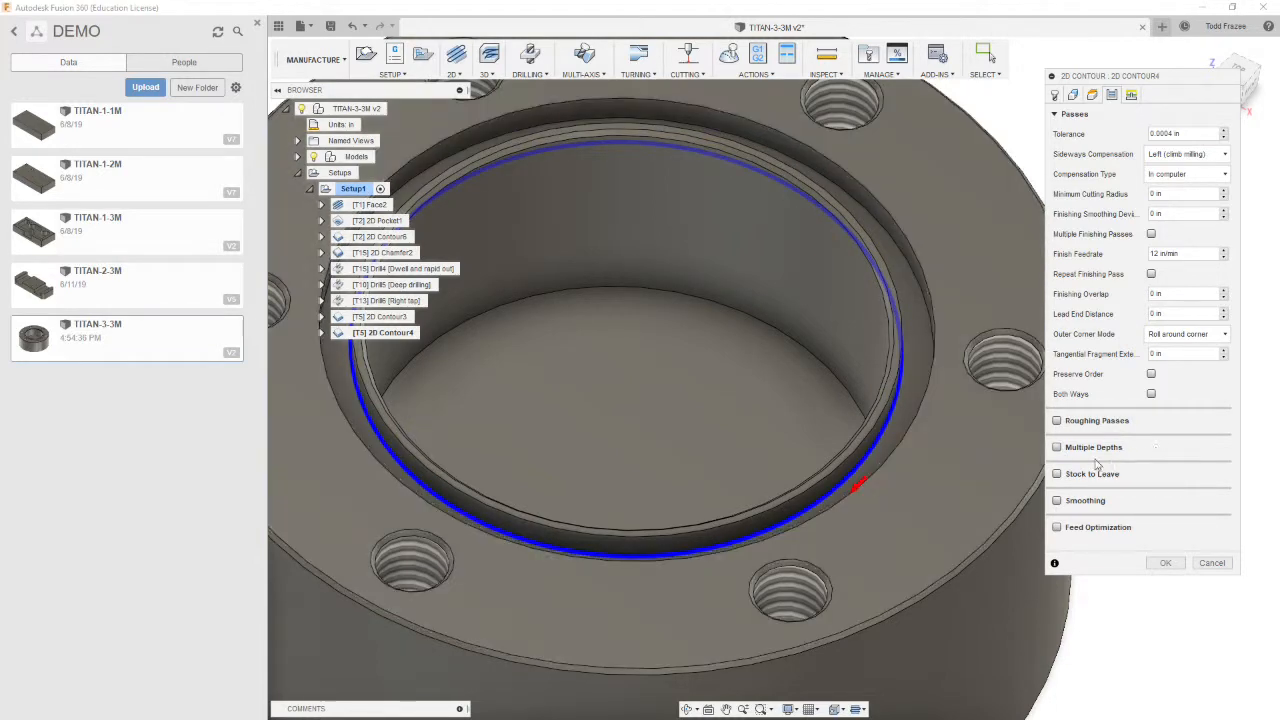
{"action": "left_click", "coordinate": [1057, 448]}
{"action": "left_click", "coordinate": [1195, 466]}
{"action": "type", "text": "20"}
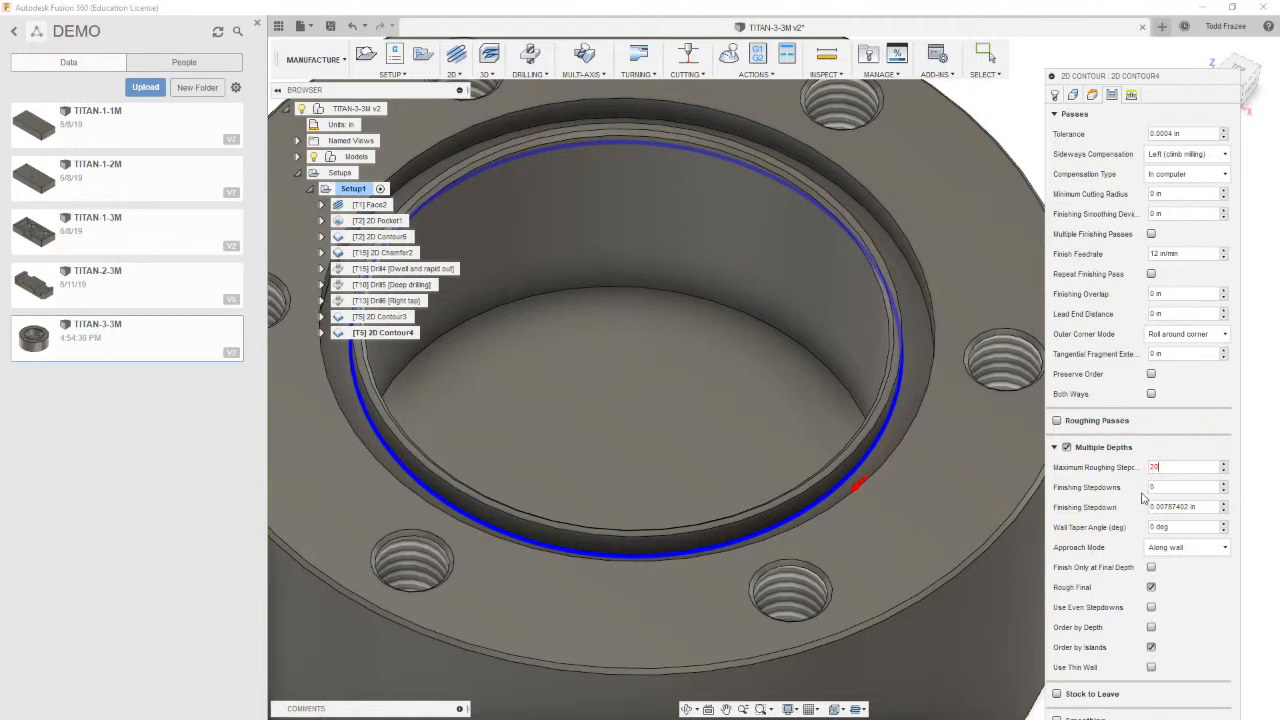
{"action": "left_click_drag", "start_coordinate": [1187, 468], "coordinate": [1104, 472]}
{"action": "type", "text": "0"}
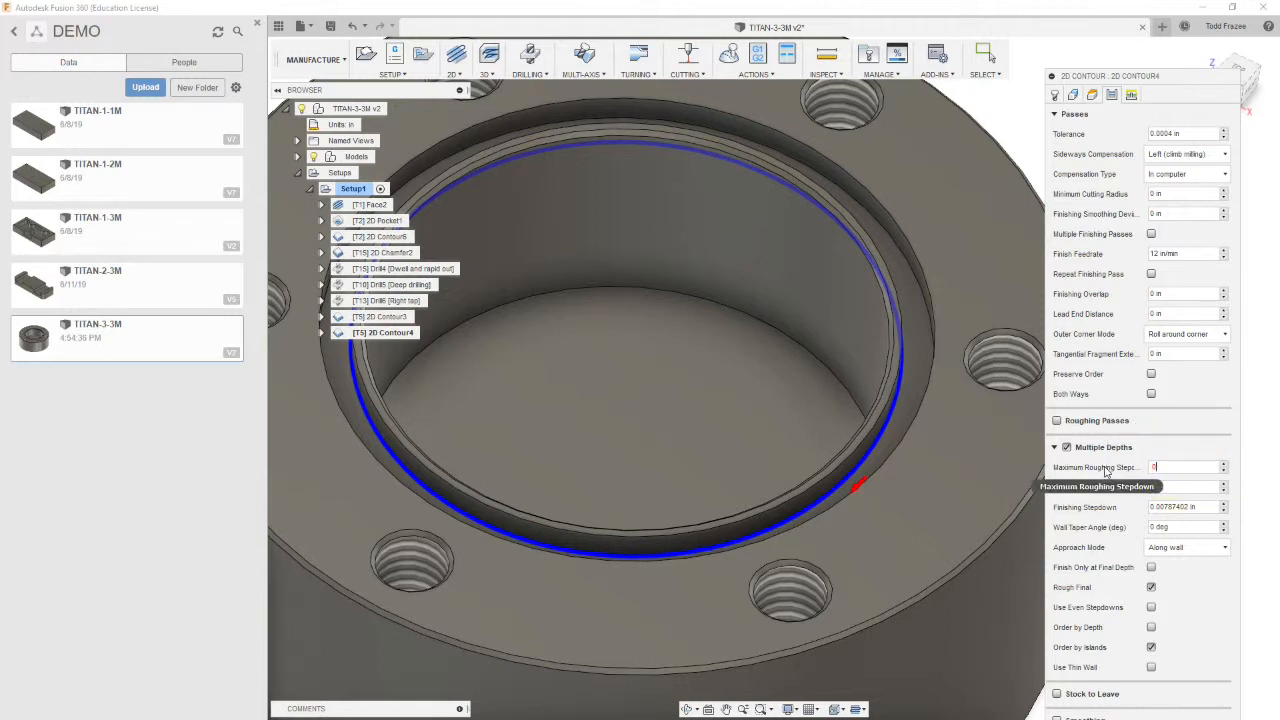
{"action": "type", "text": "2"}
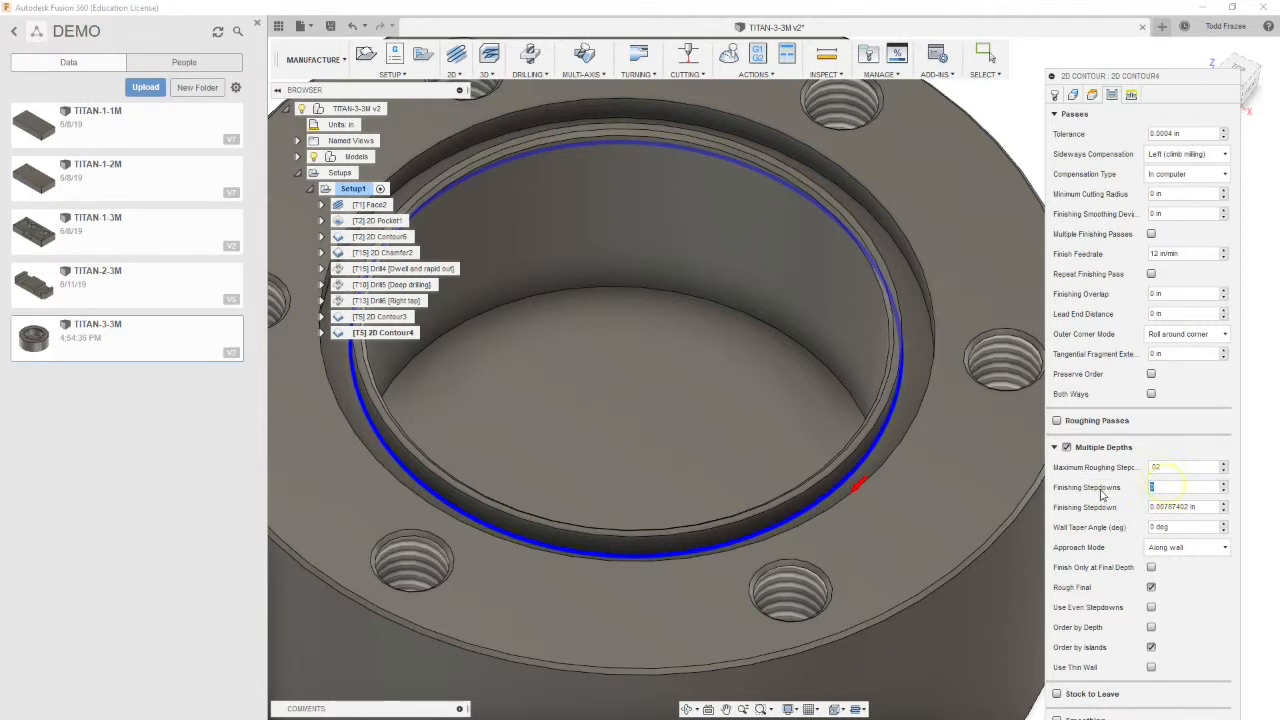
{"action": "left_click", "coordinate": [1182, 507]}
{"action": "key", "text": "ctrl+a"}
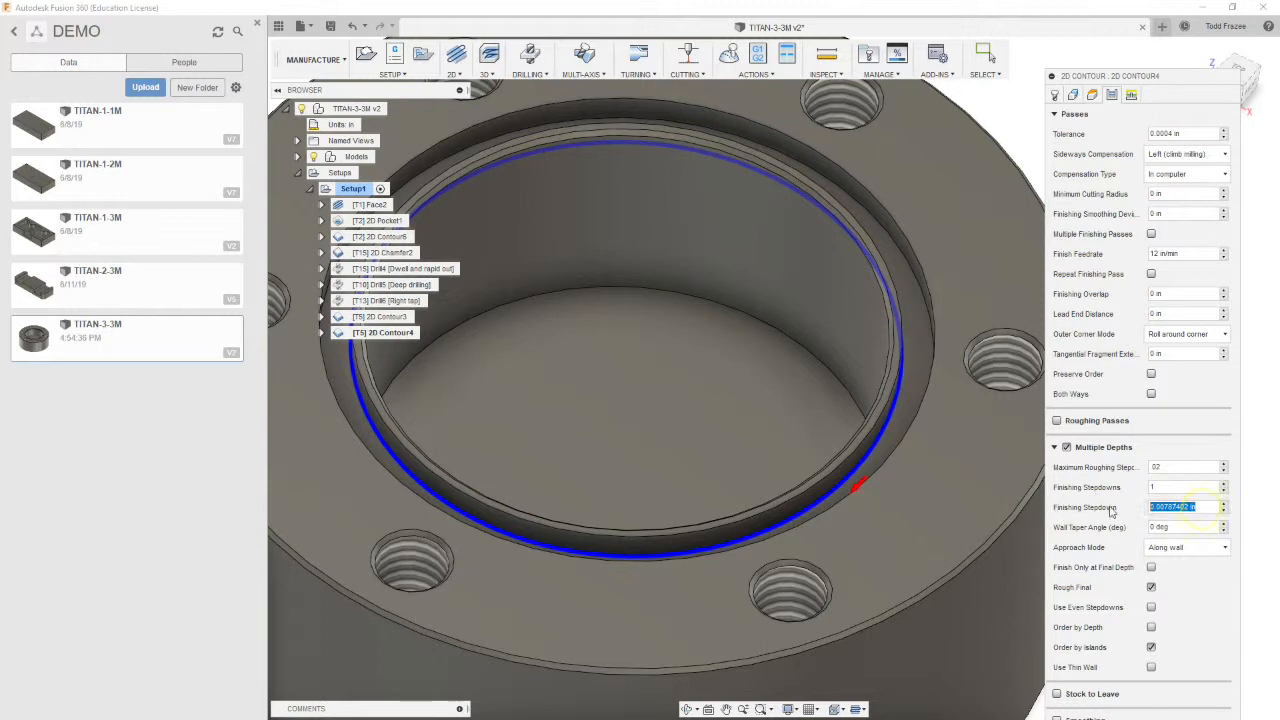
{"action": "key", "text": "BackSpace"}
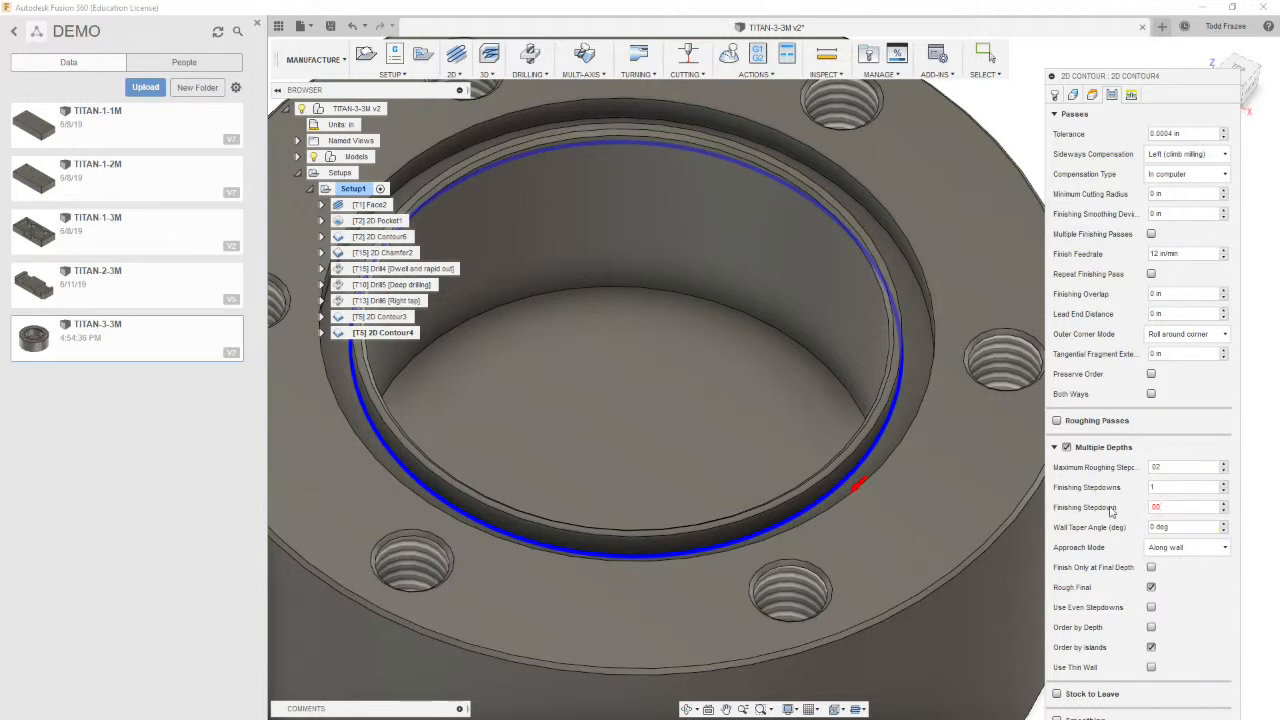
{"action": "type", "text": ".005"}
Set the approach mode to Vertically and enable Use Even Stepdowns
{"action": "left_click", "coordinate": [1218, 548]}
{"action": "left_click", "coordinate": [1176, 580]}
{"action": "left_click", "coordinate": [1151, 607]}
Turn on Smoothing for the new contour operation
{"action": "left_click", "coordinate": [1055, 449]}
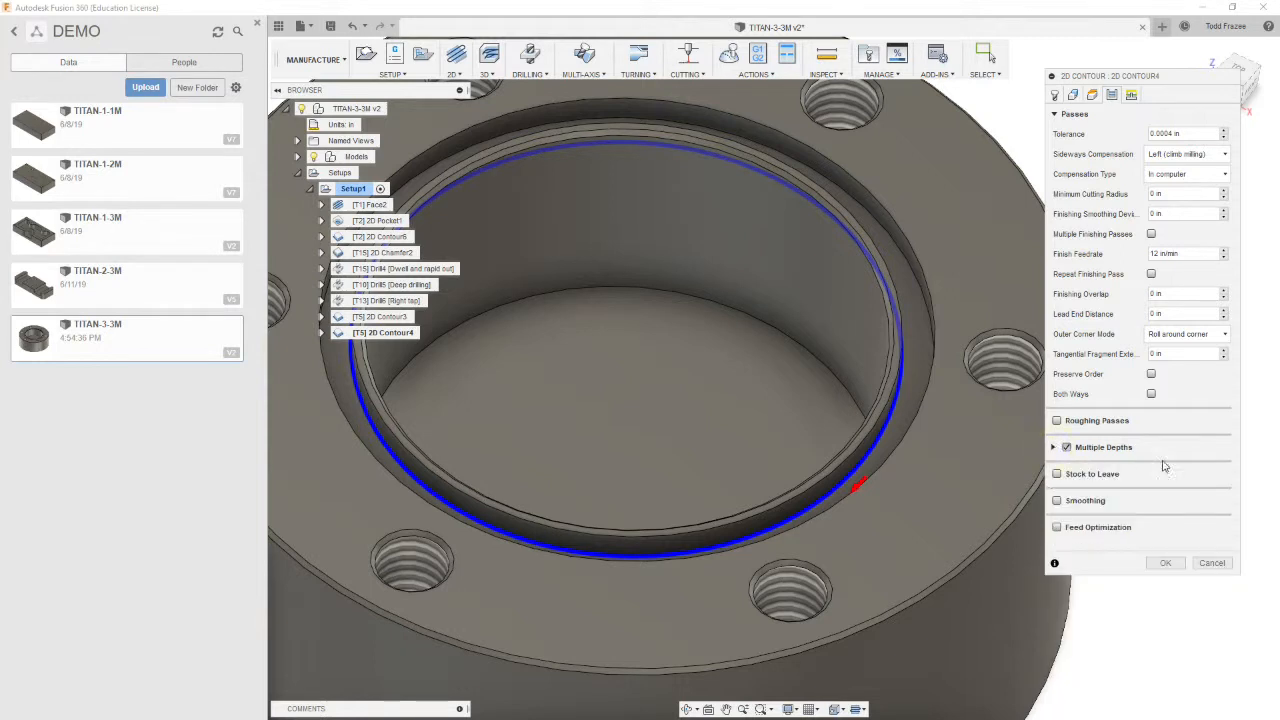
{"action": "left_click", "coordinate": [1057, 500]}
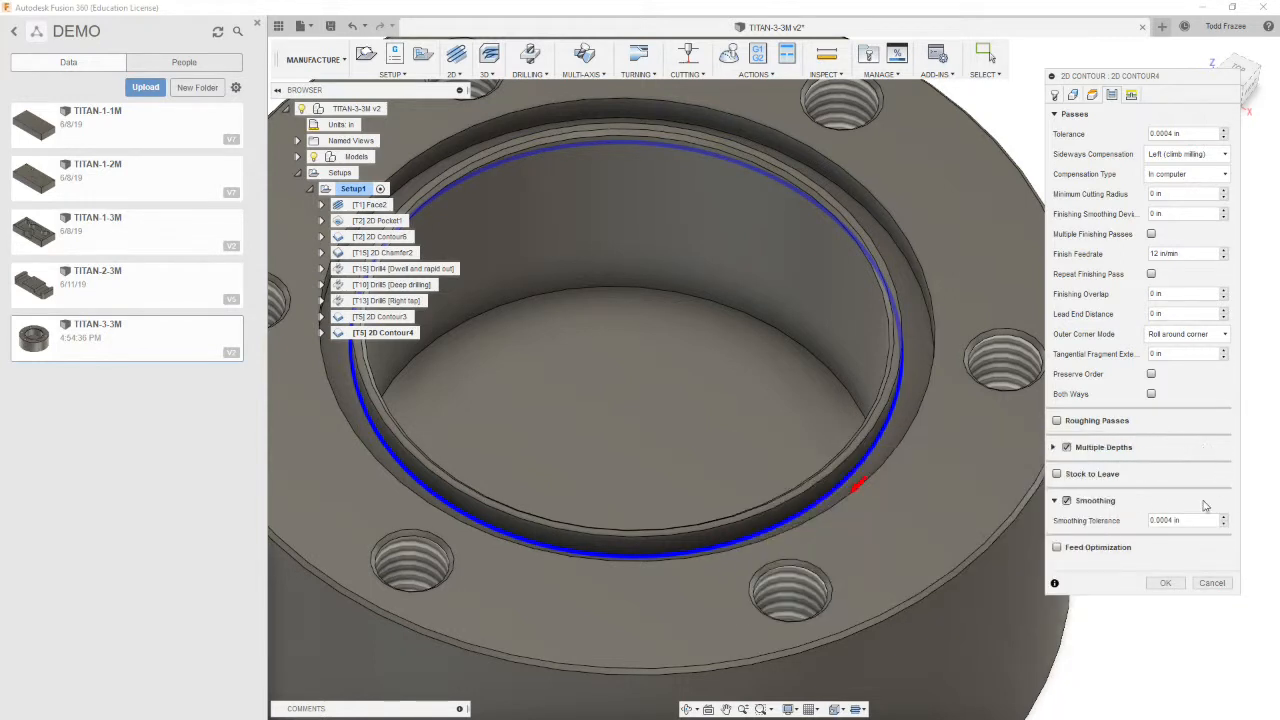
Turn off lead-in and lead-out for the contour's linking and accept the operation
{"action": "left_click", "coordinate": [1131, 94]}
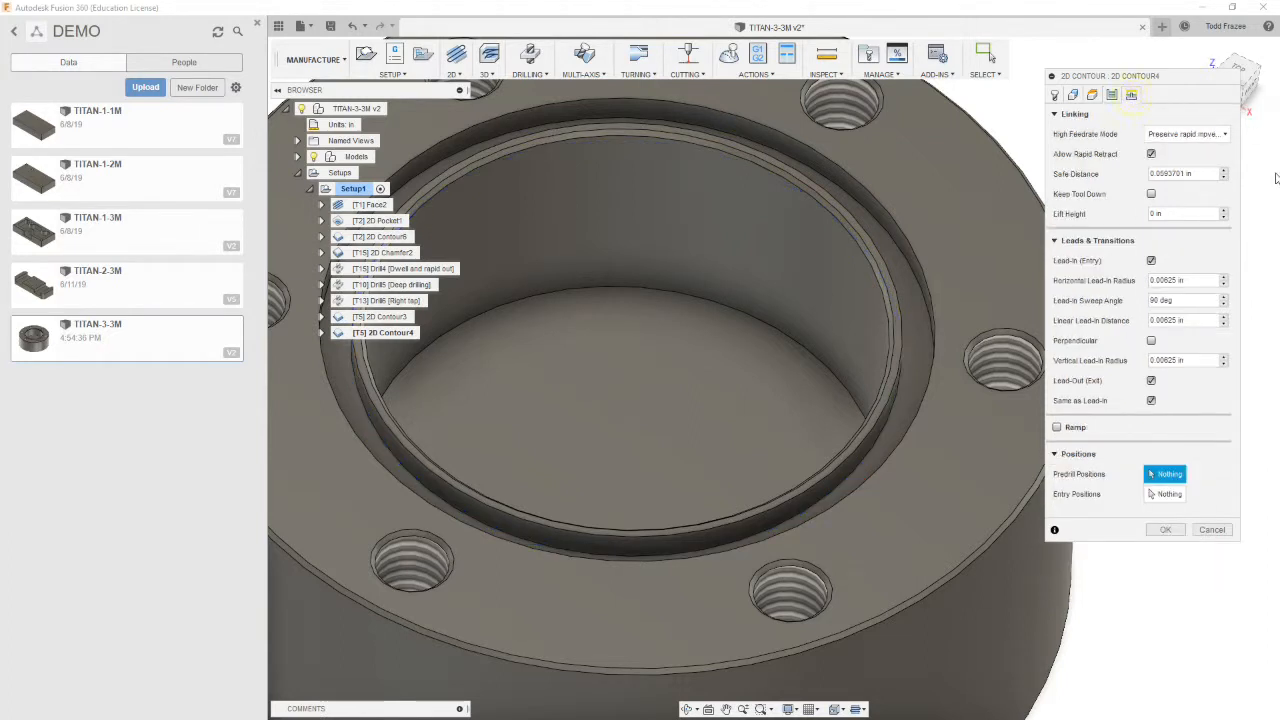
{"action": "left_click", "coordinate": [1151, 260]}
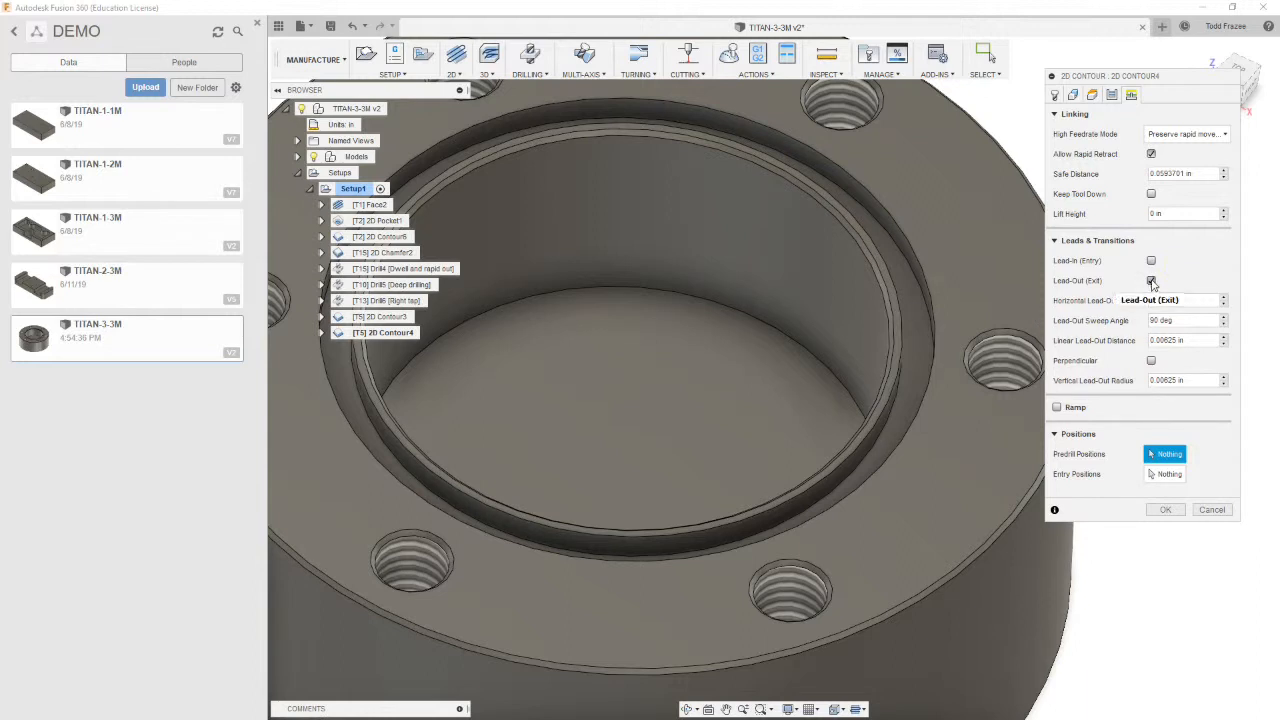
{"action": "left_click", "coordinate": [1151, 280]}
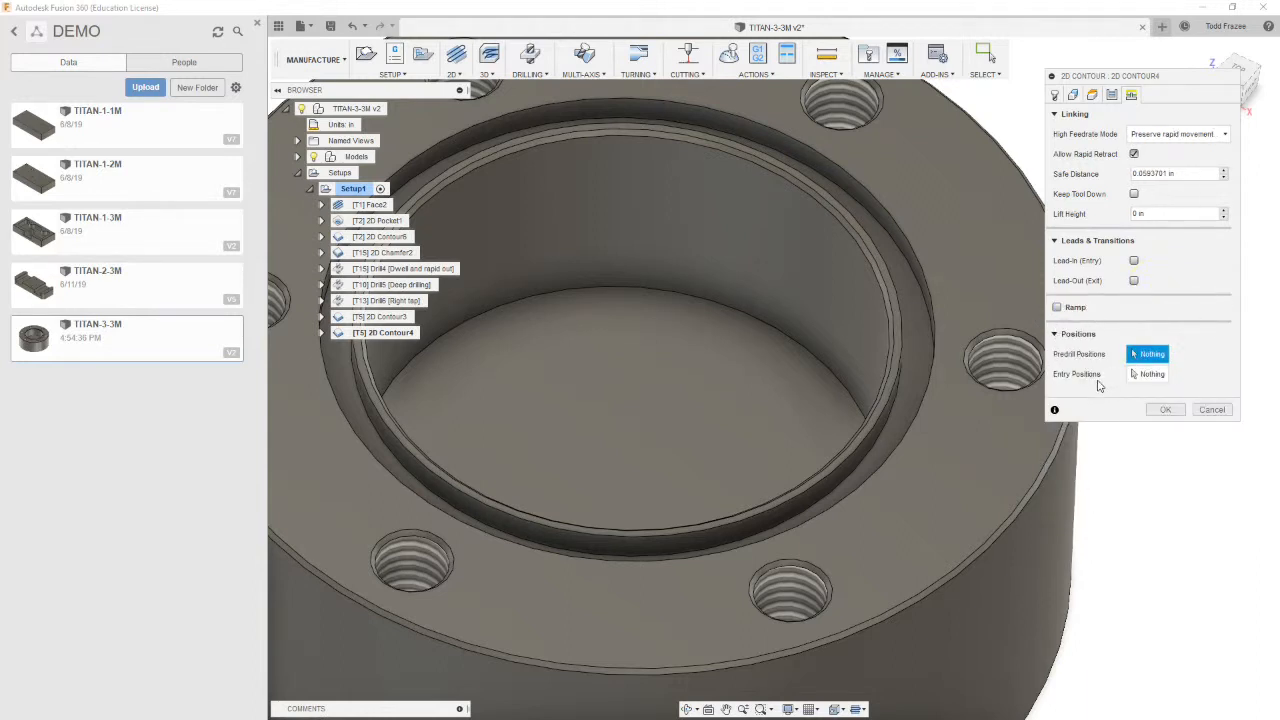
{"action": "left_click", "coordinate": [1166, 409]}
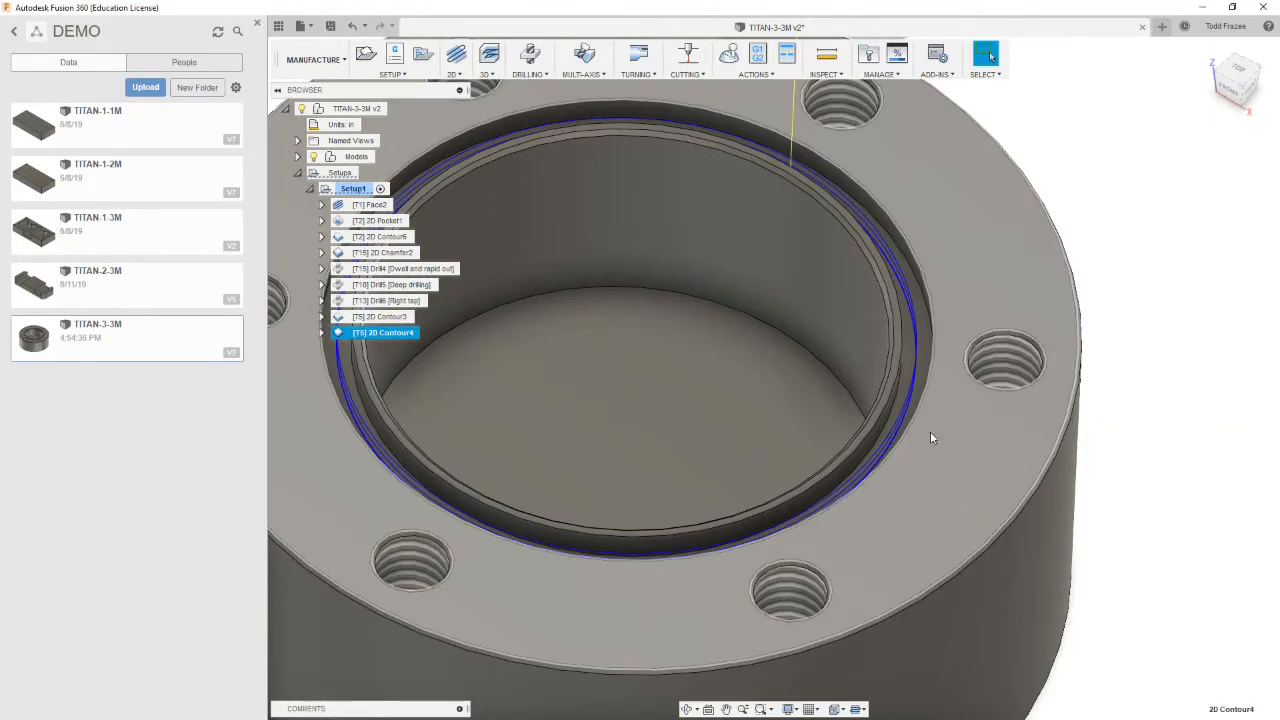
Inspect the new contour toolpath around the bore lip
{"action": "scroll", "coordinate": [910, 428], "scroll_direction": "up", "scroll_amount": 5}
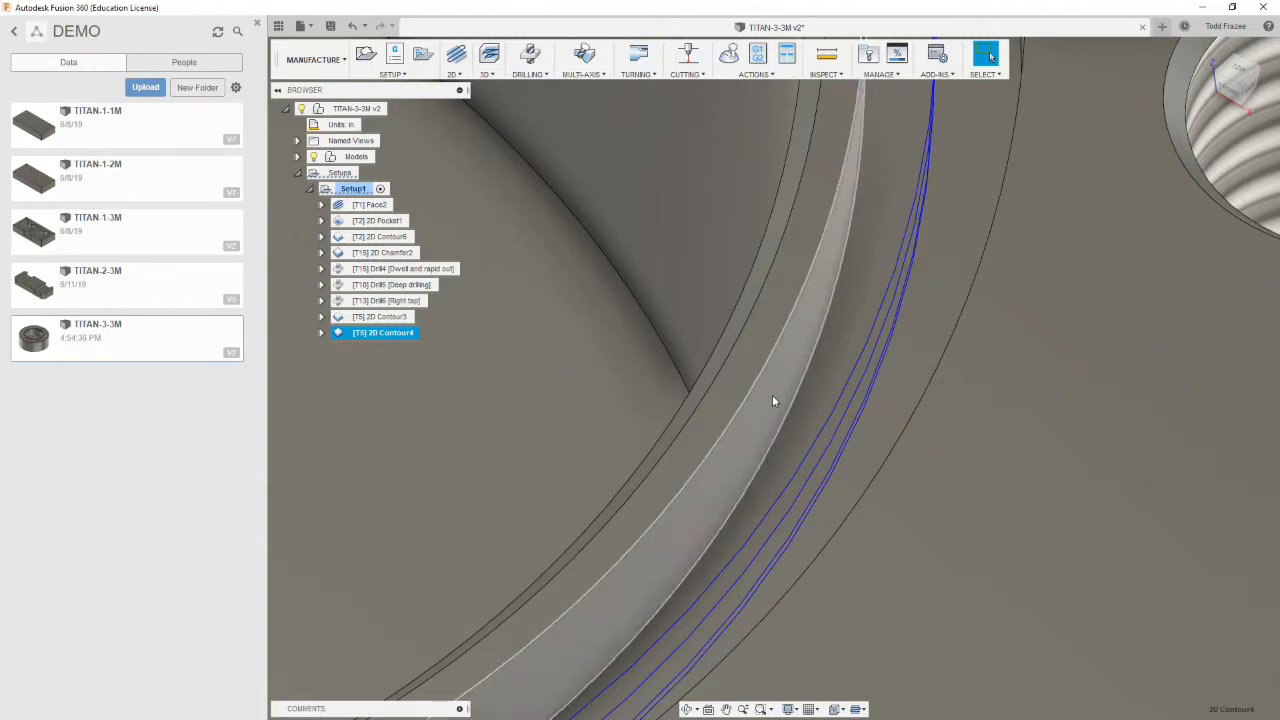
{"action": "scroll", "coordinate": [784, 395], "scroll_direction": "down", "scroll_amount": 6}
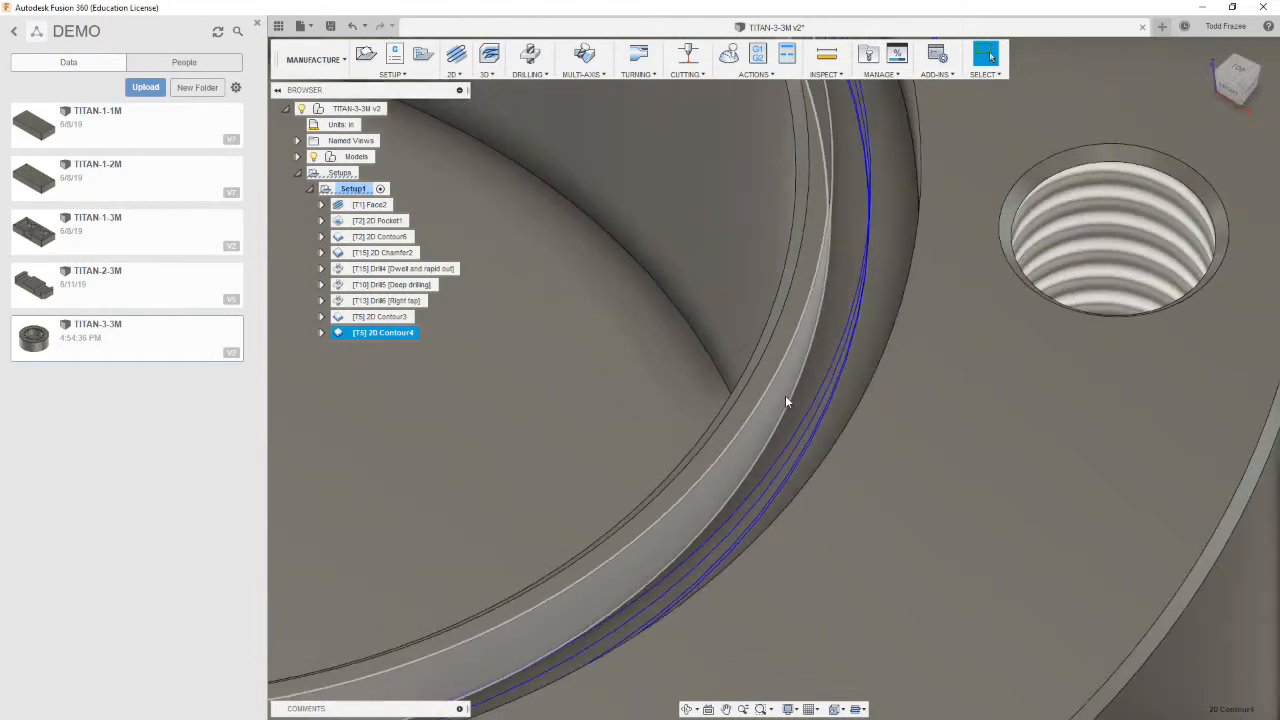
{"action": "middle_click_drag", "start_coordinate": [777, 396], "coordinate": [497, 270], "text": "shift"}
{"action": "scroll", "coordinate": [845, 376], "scroll_direction": "down", "scroll_amount": 4}
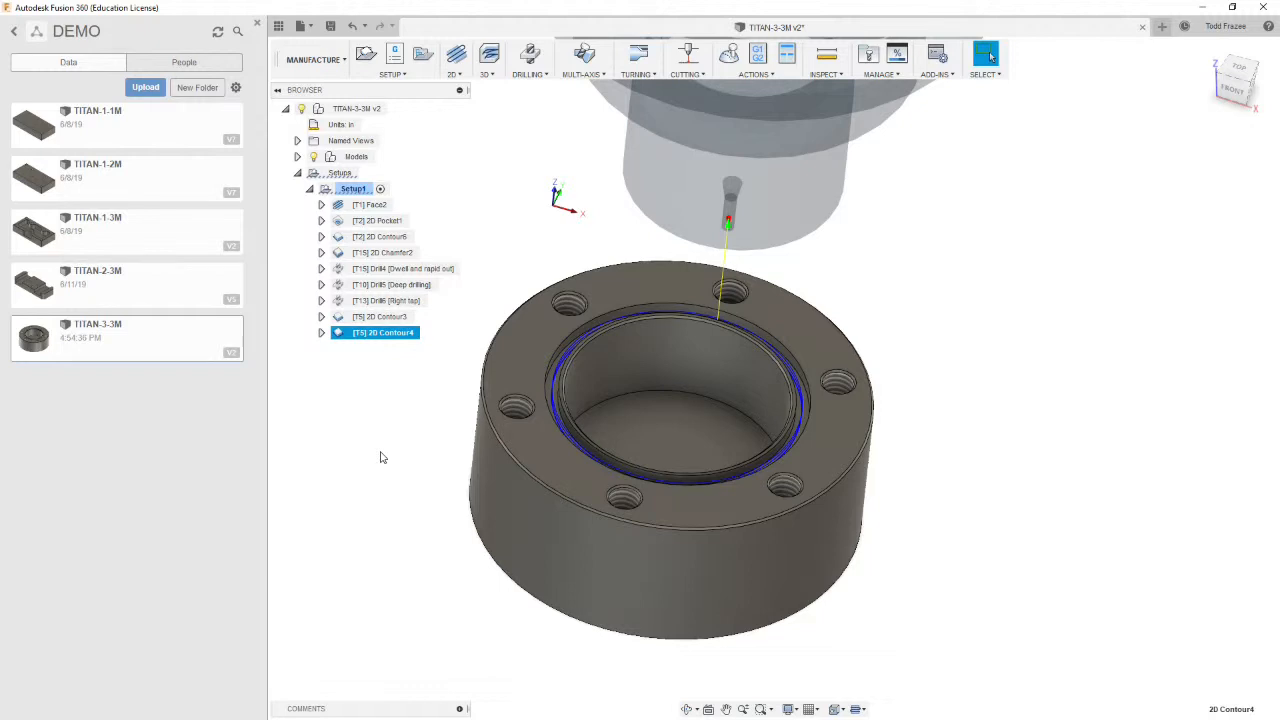
{"action": "left_click", "coordinate": [380, 457]}
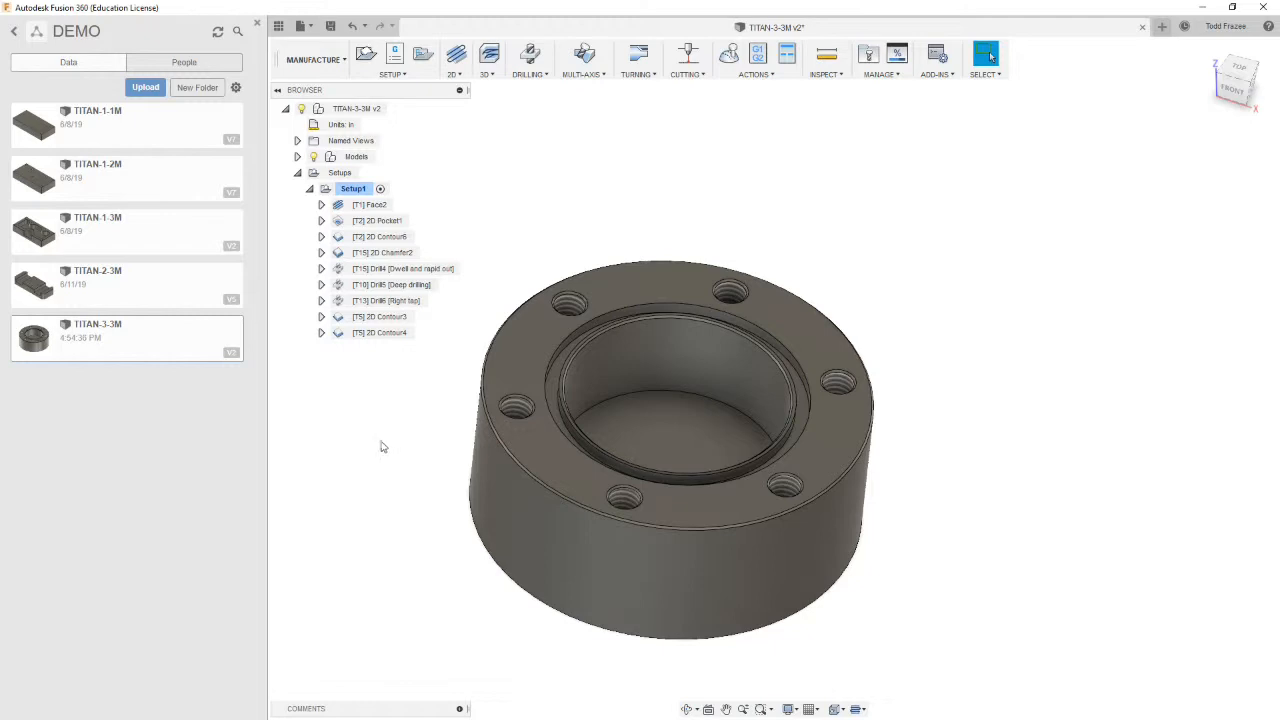
Create a new setup with a stock side offset of .025 in and a stock top offset of .21 in
{"action": "left_click", "coordinate": [407, 76]}
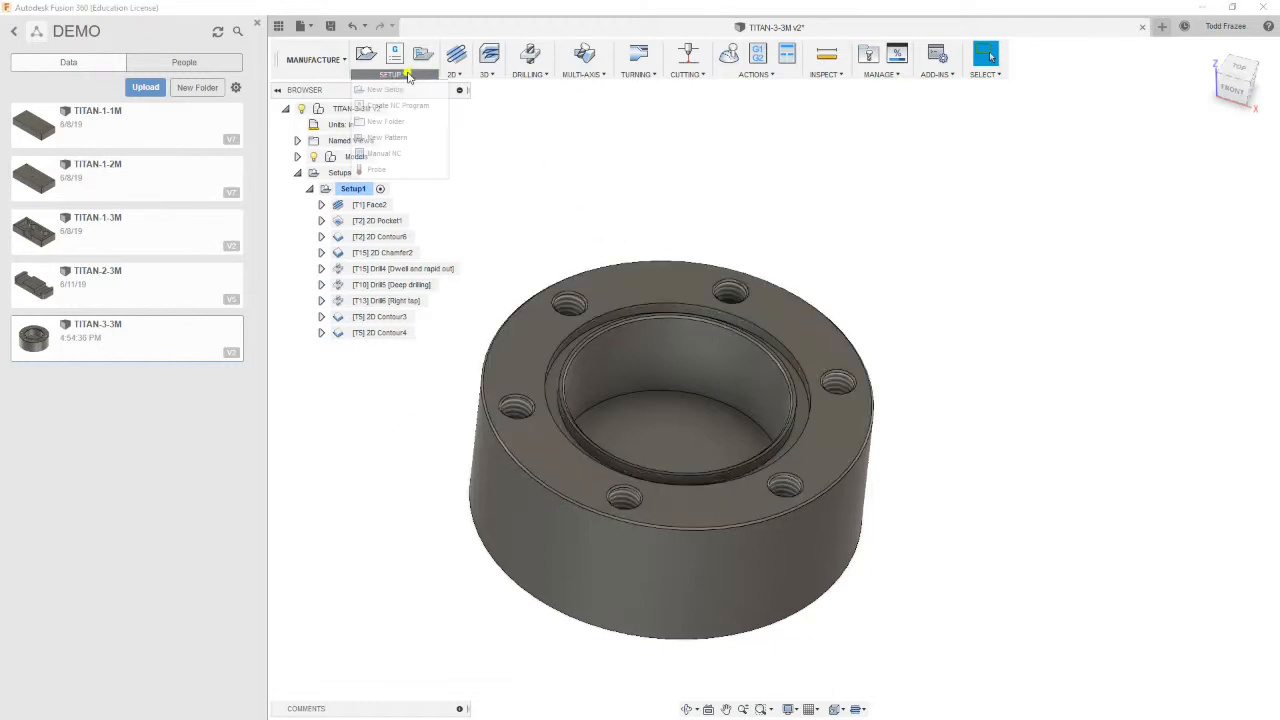
{"action": "left_click", "coordinate": [390, 89]}
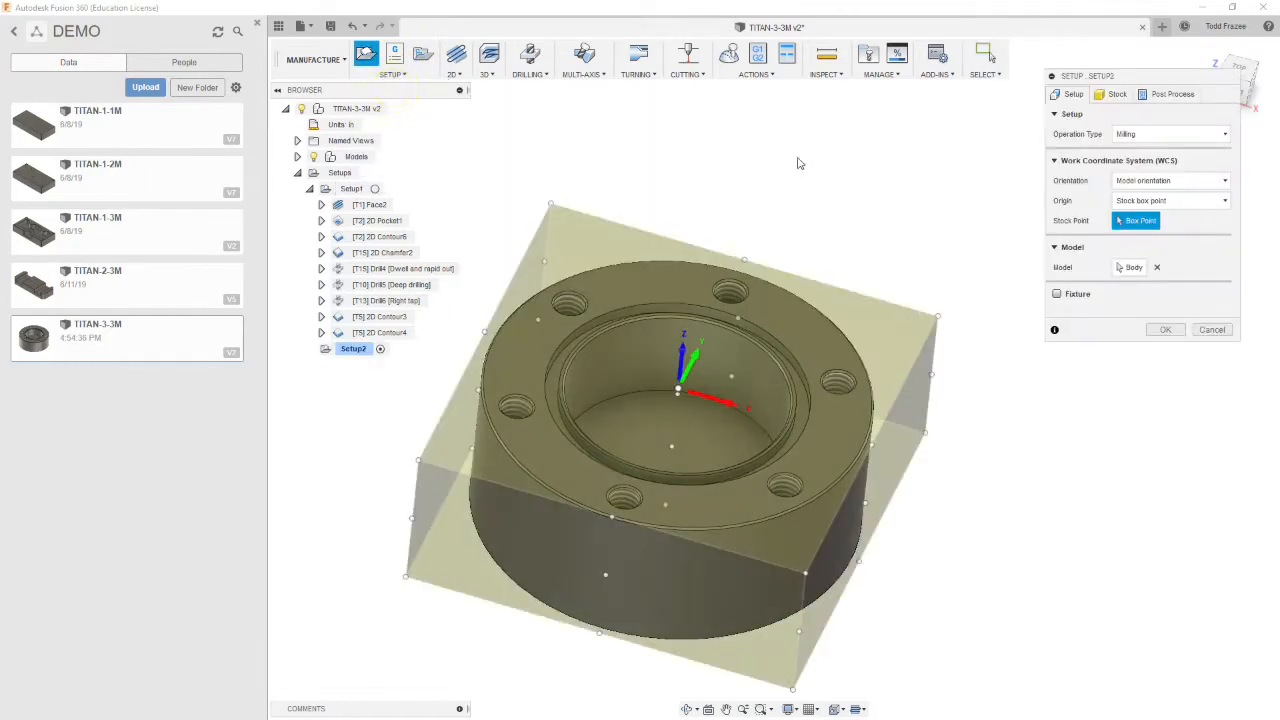
{"action": "middle_click_drag", "start_coordinate": [685, 175], "coordinate": [749, 109], "text": "shift"}
{"action": "middle_click_drag", "start_coordinate": [654, 350], "coordinate": [669, 216], "text": "shift"}
{"action": "middle_click_drag", "start_coordinate": [637, 307], "coordinate": [618, 289], "text": "shift"}
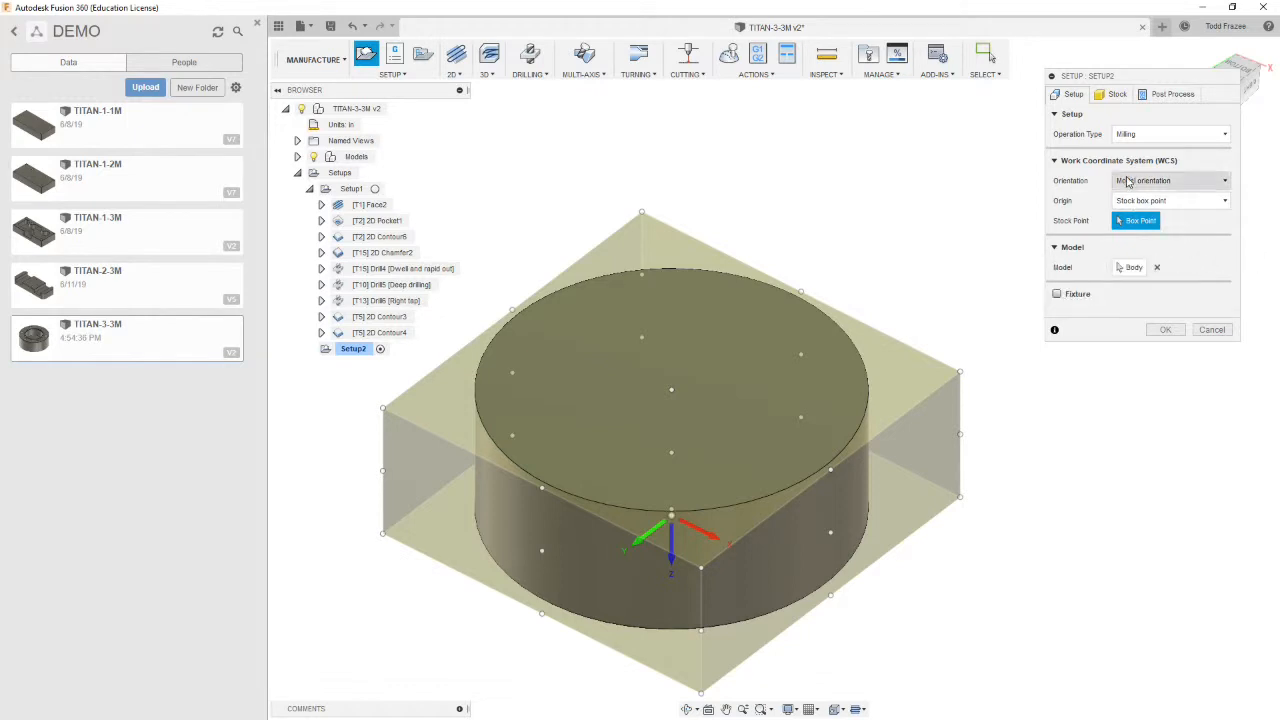
{"action": "left_click", "coordinate": [1115, 96]}
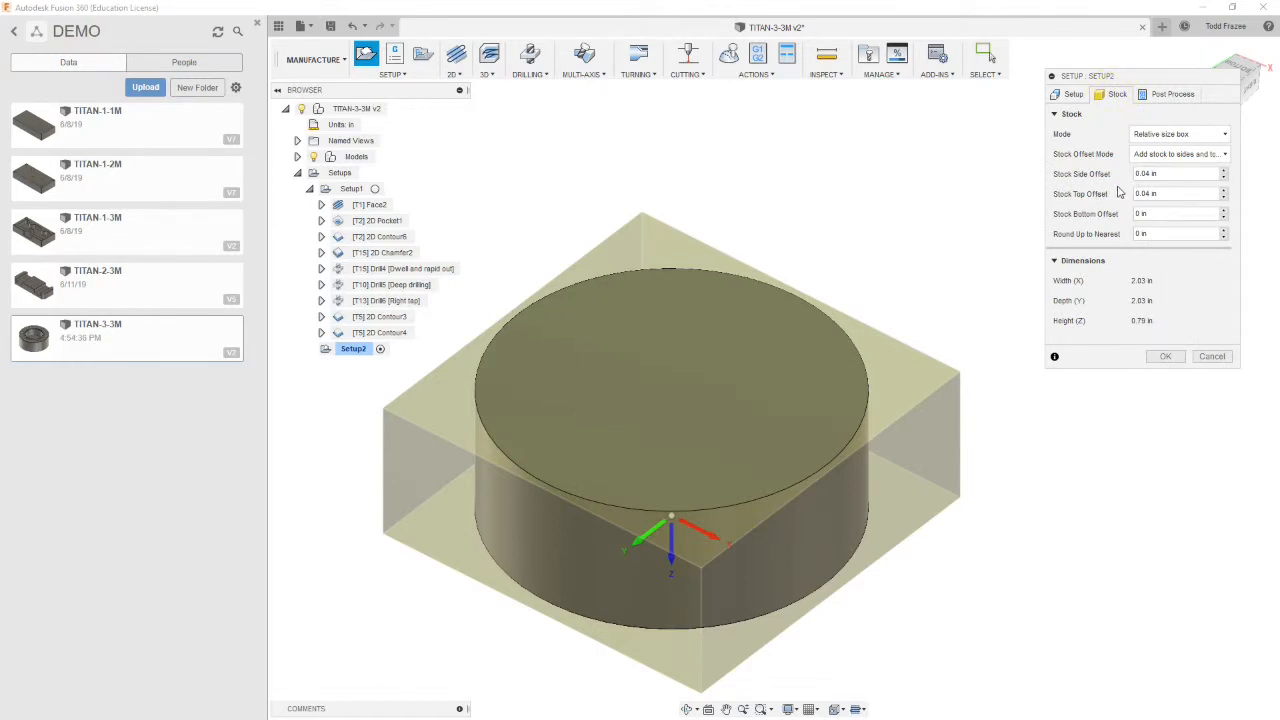
{"action": "left_click", "coordinate": [1166, 173]}
{"action": "type", "text": "025"}
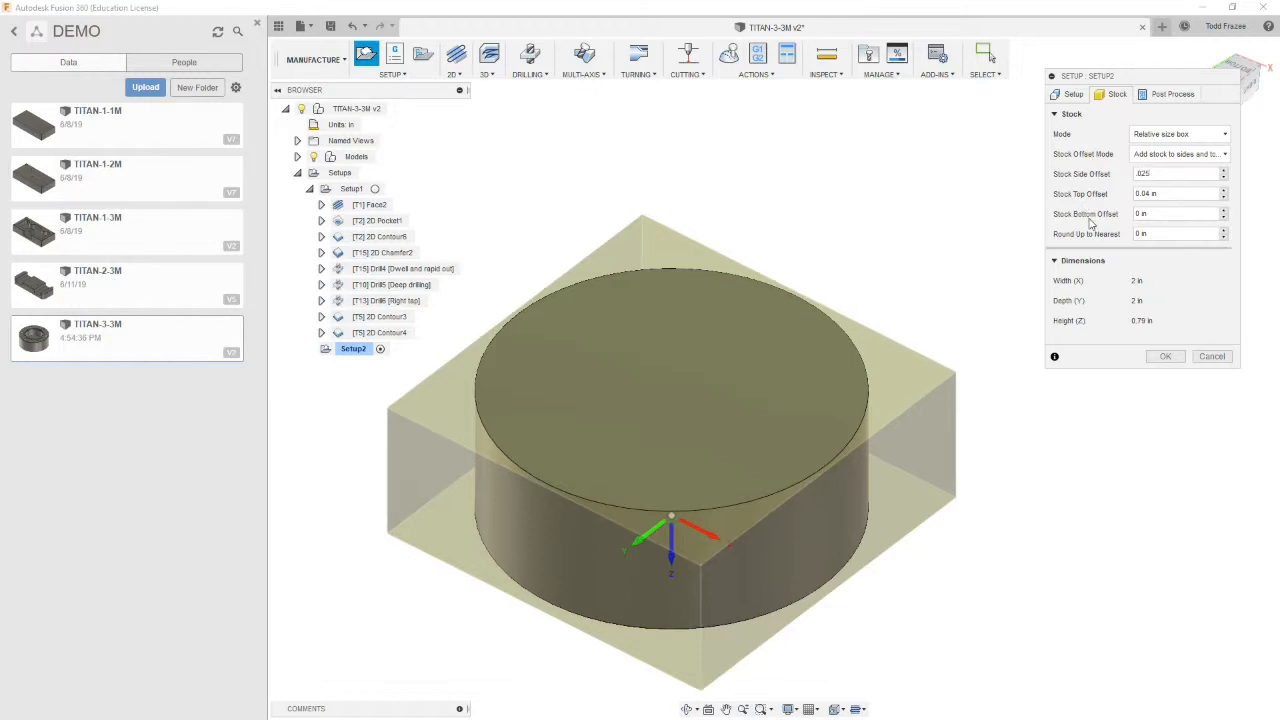
{"action": "left_click", "coordinate": [1165, 196]}
{"action": "type", "text": "21"}
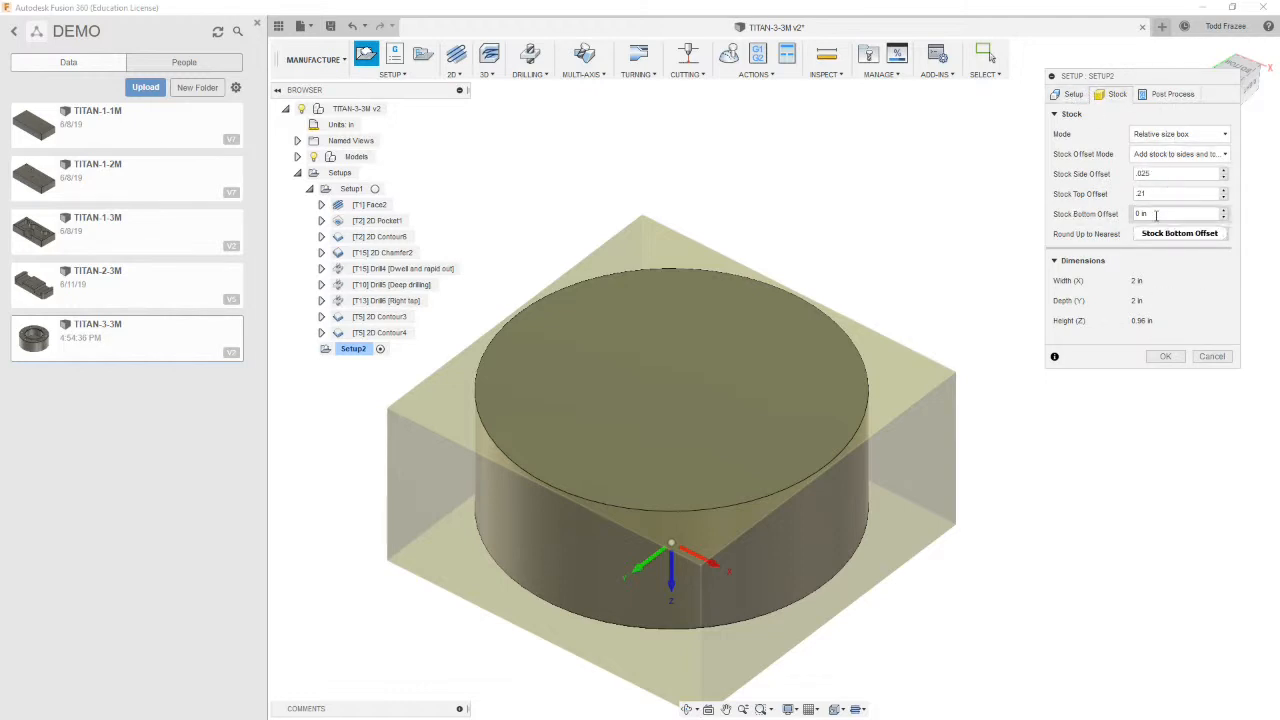
Set the WCS orientation to Z axis/plane & X axis and pick the part's top face as the Z axis
{"action": "left_click", "coordinate": [1073, 95]}
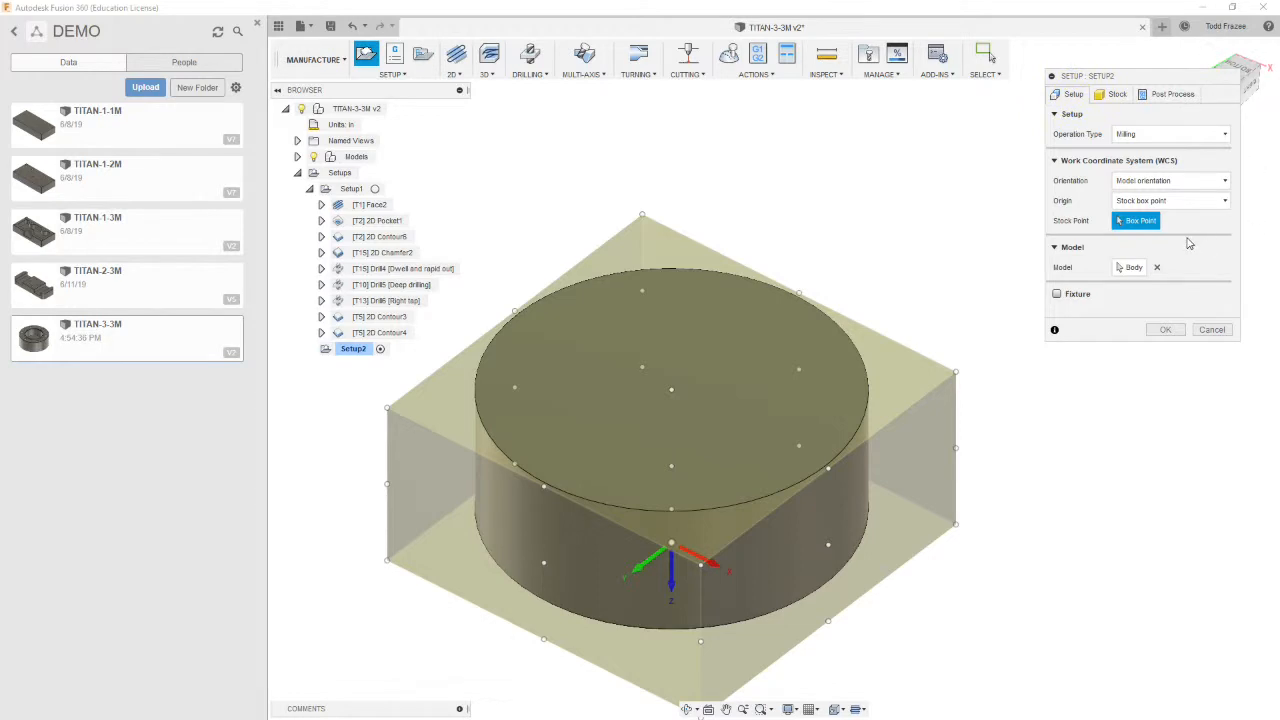
{"action": "left_click", "coordinate": [1180, 184]}
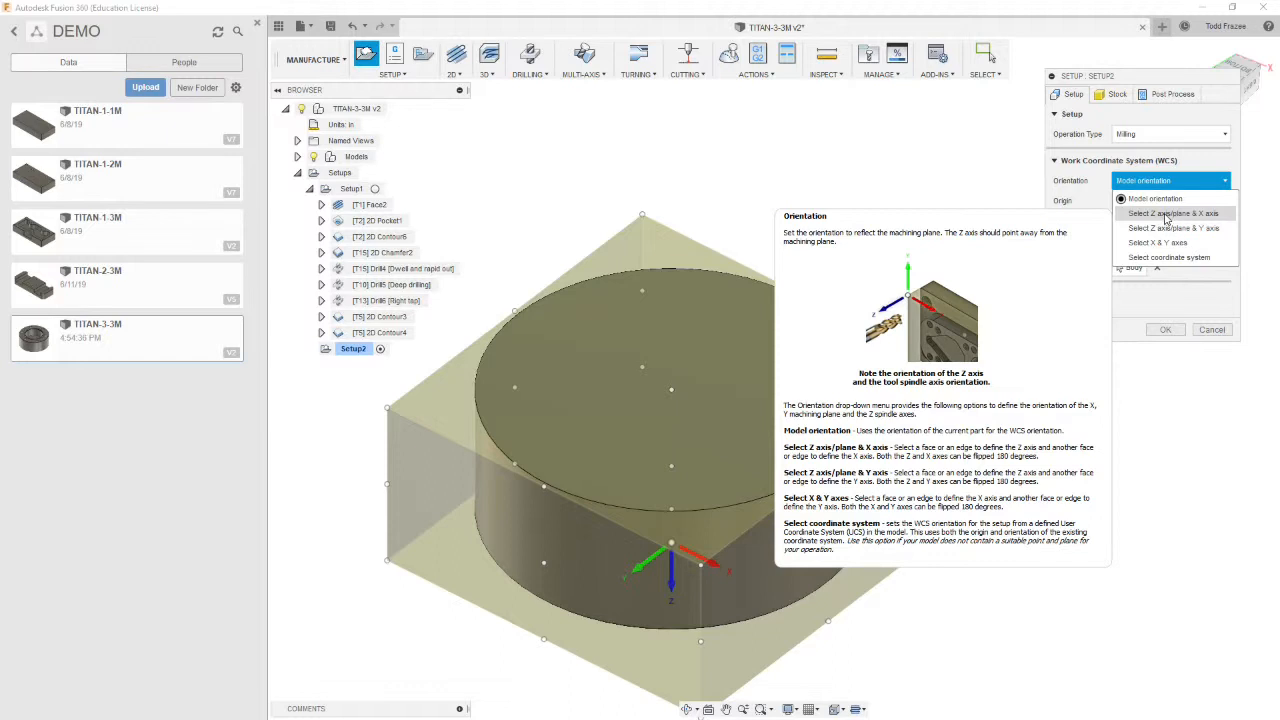
{"action": "left_click", "coordinate": [1165, 216]}
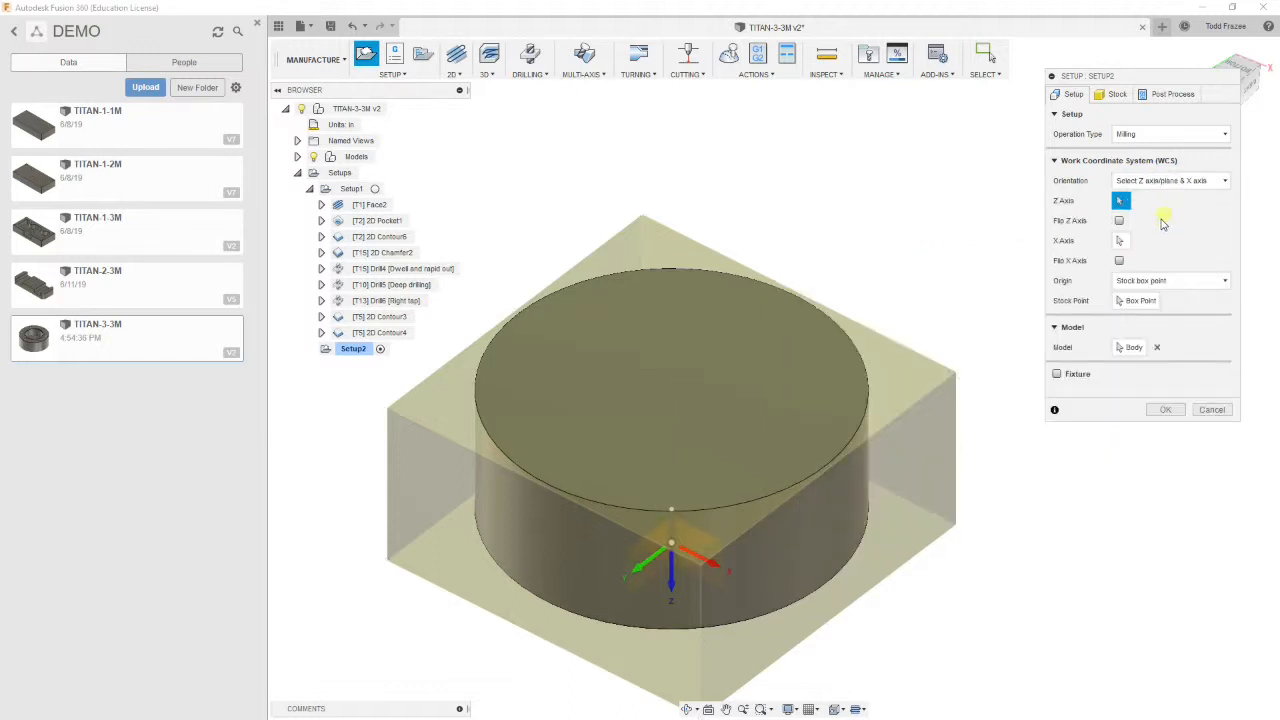
{"action": "left_click", "coordinate": [726, 341]}
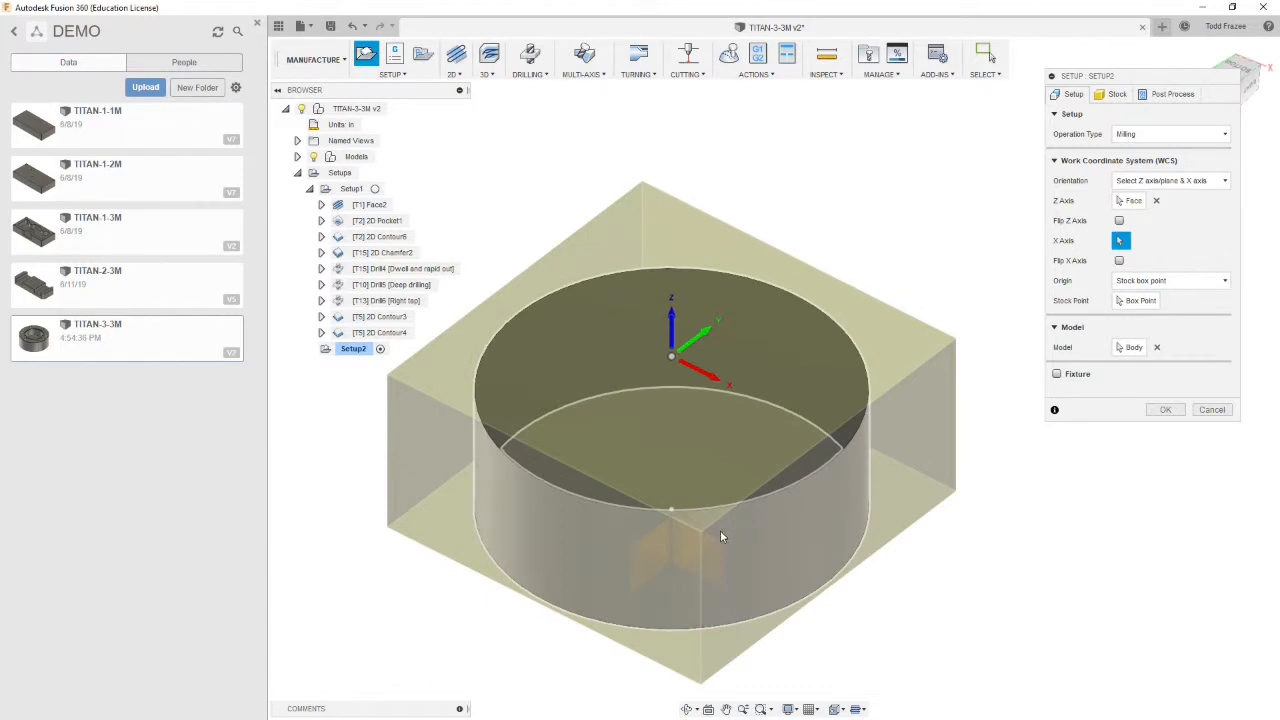
Set the WCS origin to Model box point and pick the box point at the part's bottom front
{"action": "middle_click_drag", "start_coordinate": [925, 541], "coordinate": [929, 558], "text": "shift"}
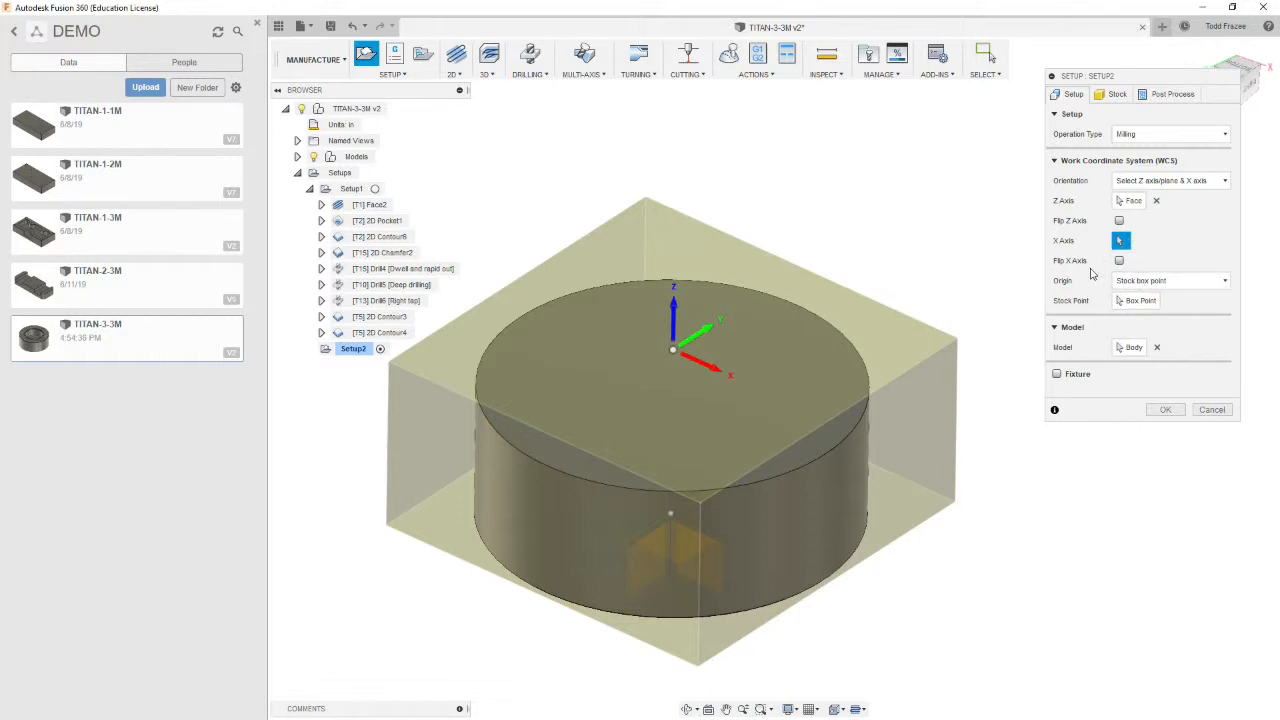
{"action": "left_click", "coordinate": [1195, 281]}
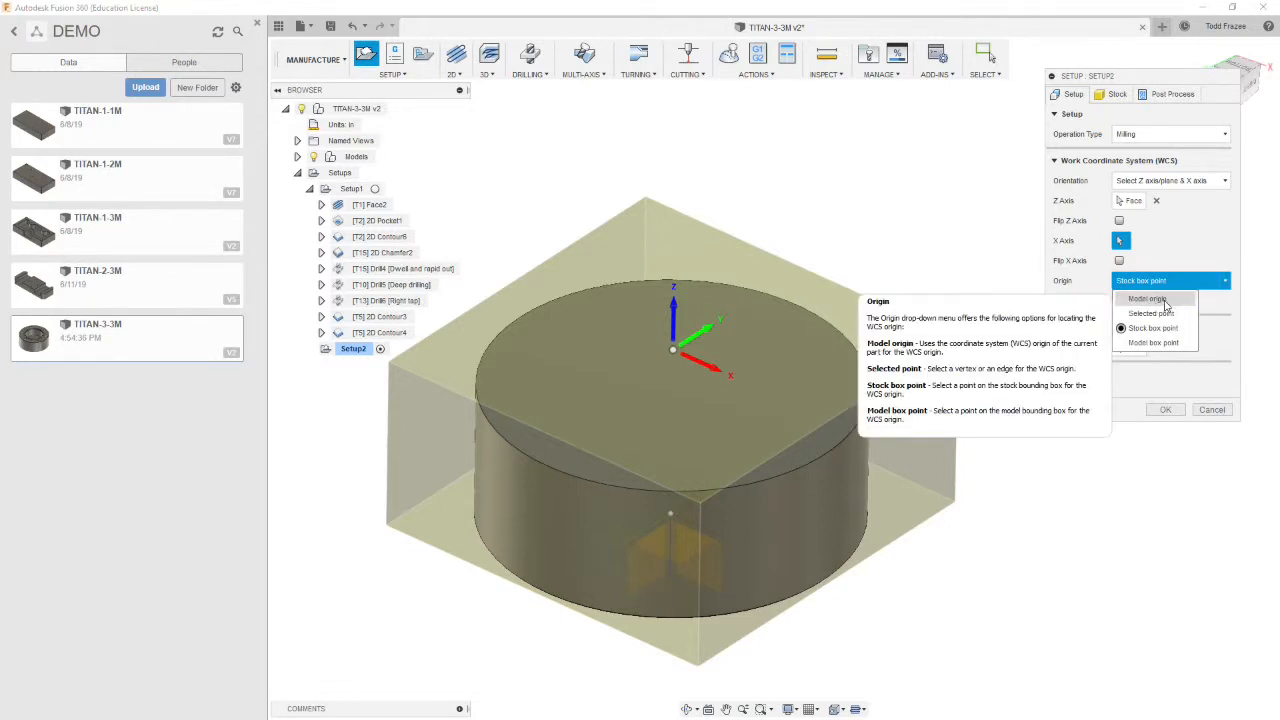
{"action": "left_click", "coordinate": [1152, 342]}
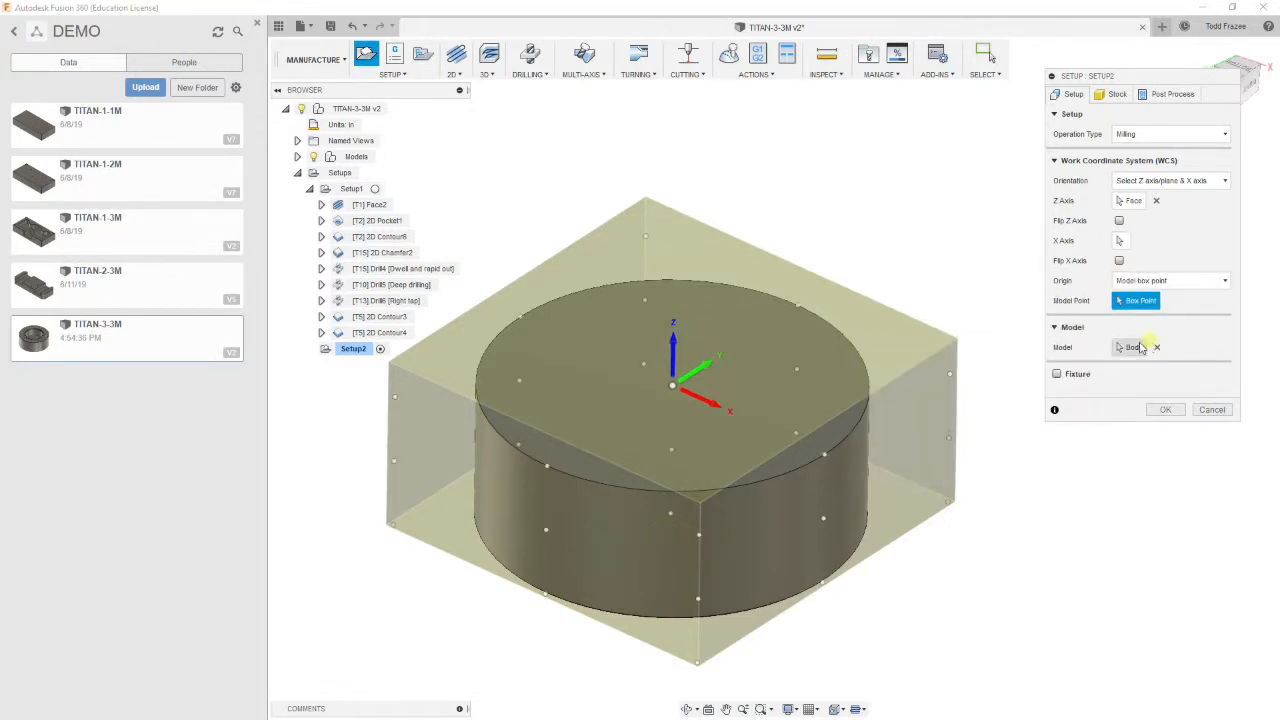
{"action": "left_click", "coordinate": [671, 517]}
{"action": "middle_click_drag", "start_coordinate": [671, 517], "coordinate": [776, 543], "text": "shift"}
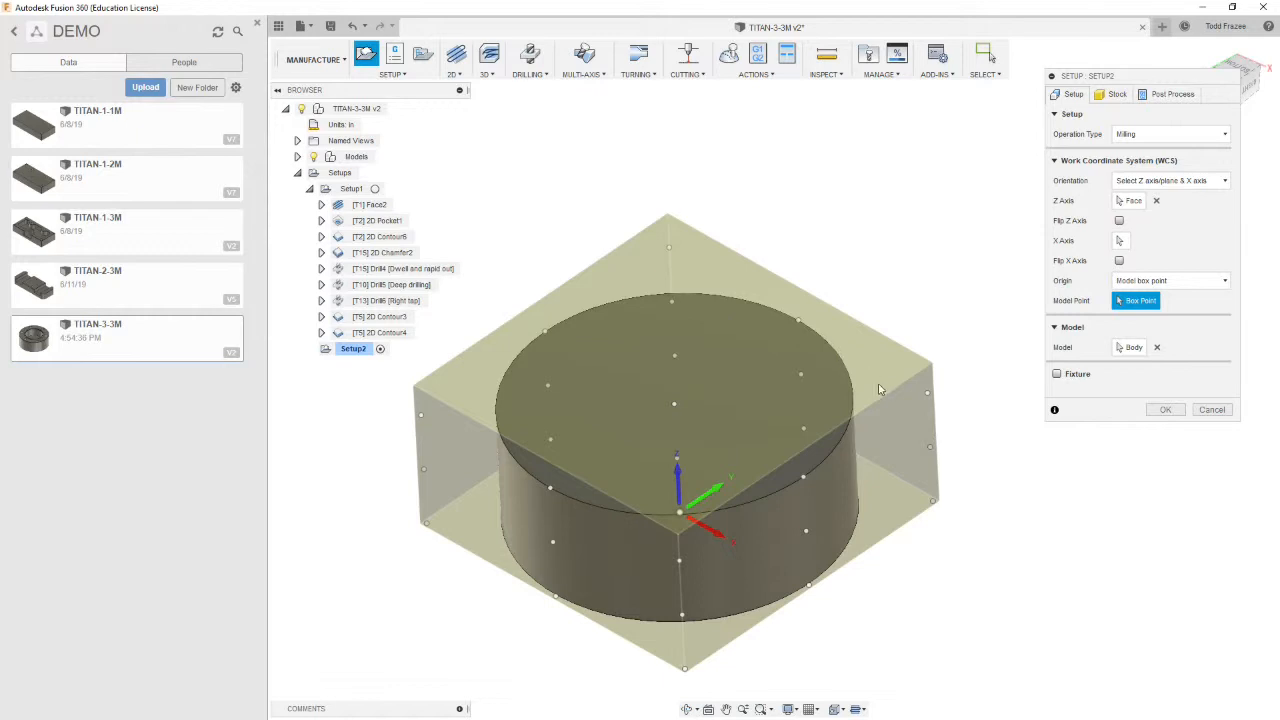
{"action": "mouse_move", "coordinate": [971, 437]}
{"action": "middle_mouse_down", "text": "shift"}
{"action": "mouse_move", "coordinate": [991, 420]}
{"action": "mouse_move", "coordinate": [979, 445]}
{"action": "middle_mouse_up", "text": "shift"}
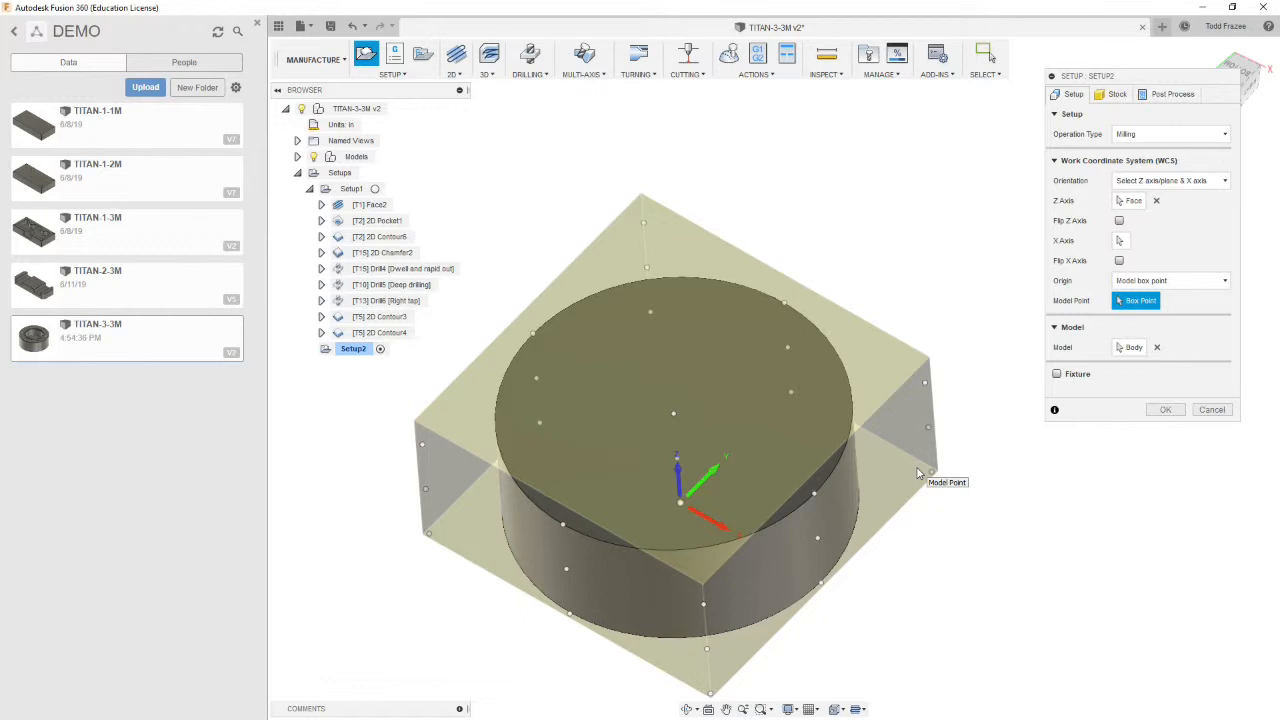
{"action": "middle_click_drag", "start_coordinate": [917, 517], "coordinate": [919, 484], "text": "shift"}
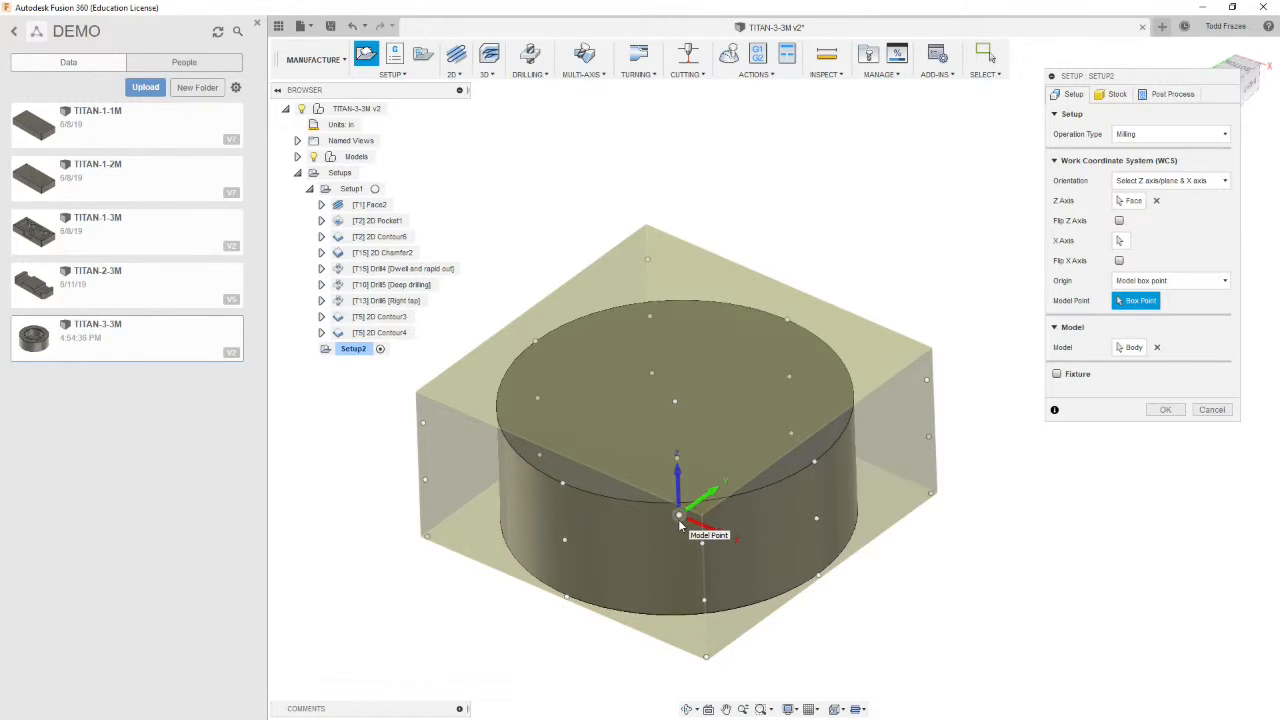
{"action": "middle_click_drag", "start_coordinate": [736, 521], "coordinate": [760, 482], "text": "shift"}
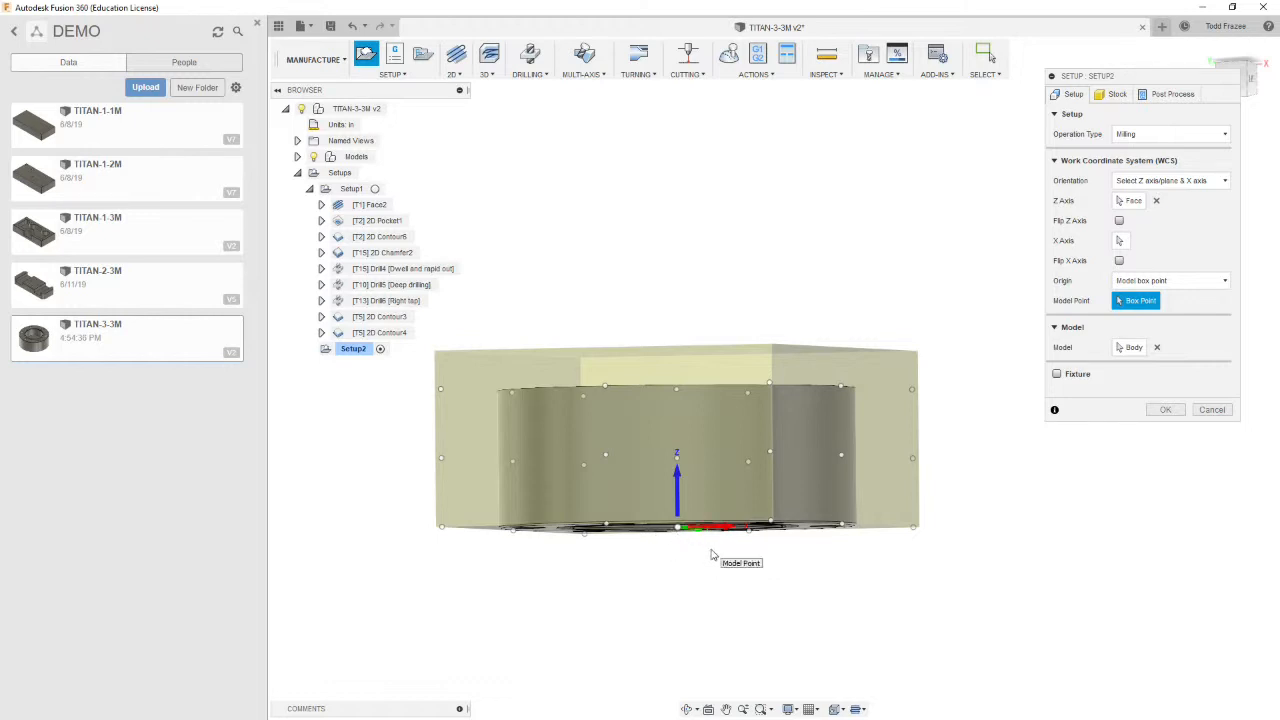
{"action": "middle_click_drag", "start_coordinate": [709, 551], "coordinate": [704, 590], "text": "shift"}
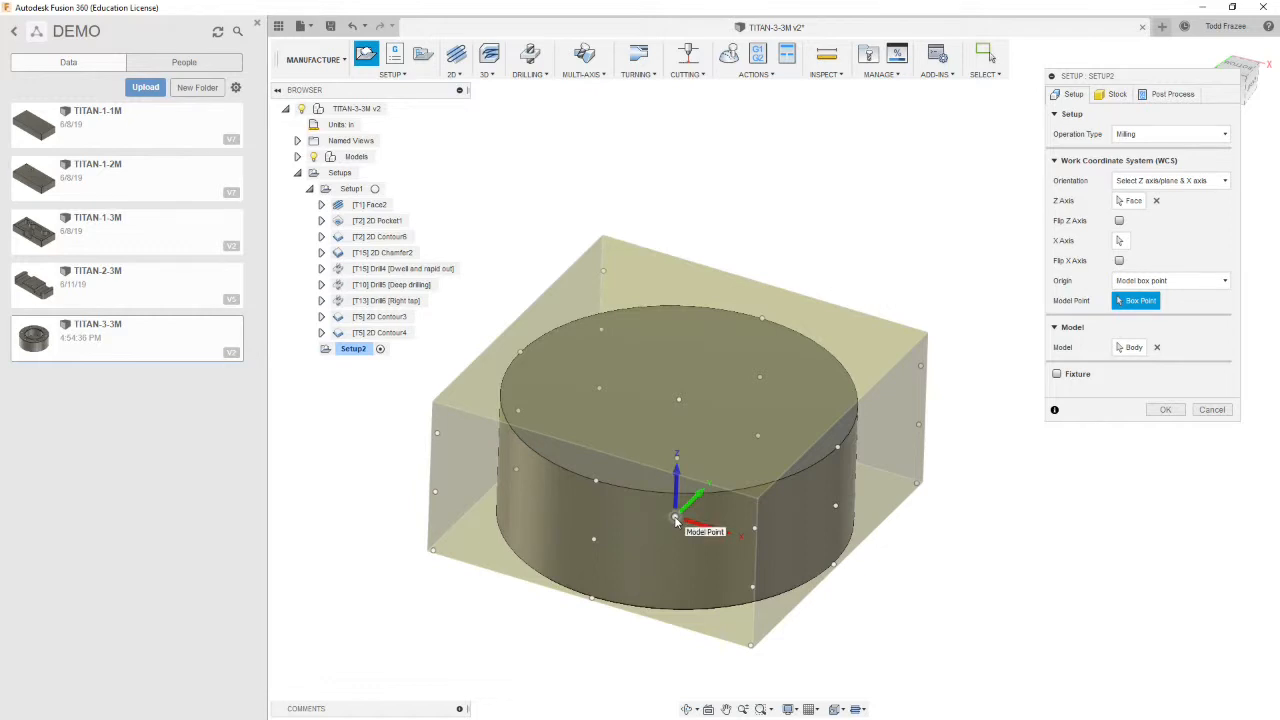
{"action": "mouse_move", "coordinate": [877, 576]}
{"action": "middle_mouse_down", "text": "shift"}
{"action": "mouse_move", "coordinate": [857, 585]}
{"action": "mouse_move", "coordinate": [832, 558]}
{"action": "mouse_move", "coordinate": [877, 571]}
{"action": "mouse_move", "coordinate": [874, 549]}
{"action": "mouse_move", "coordinate": [863, 568]}
{"action": "middle_mouse_up", "text": "shift"}
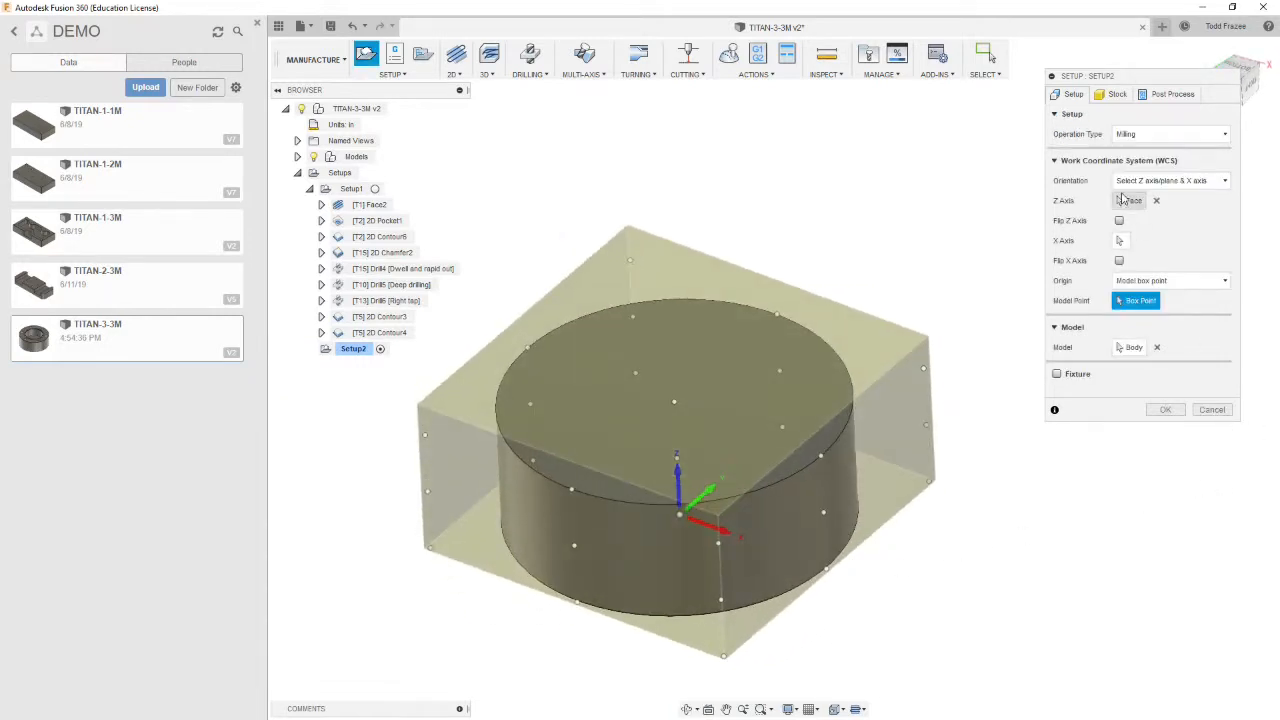
Set the program number to 1022, comment to Operation 2 and WCS offset to 1, then accept the setup
{"action": "left_click", "coordinate": [1168, 94]}
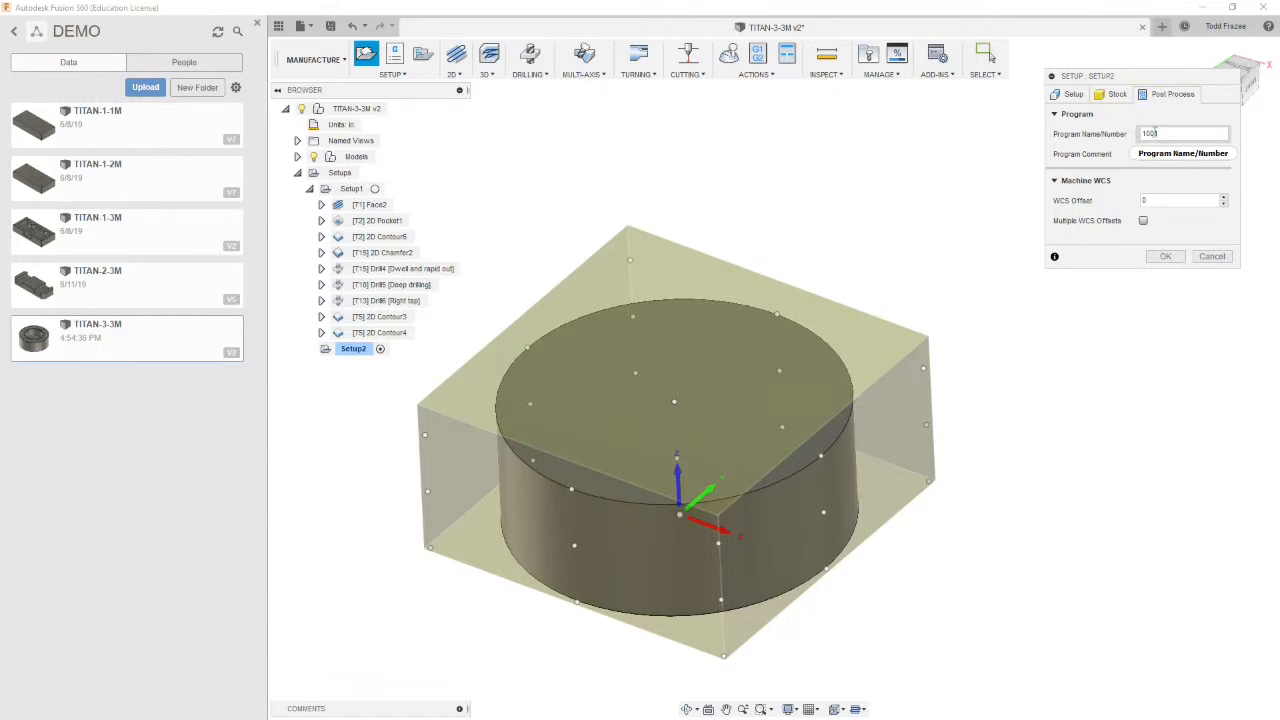
{"action": "left_click", "coordinate": [1158, 132]}
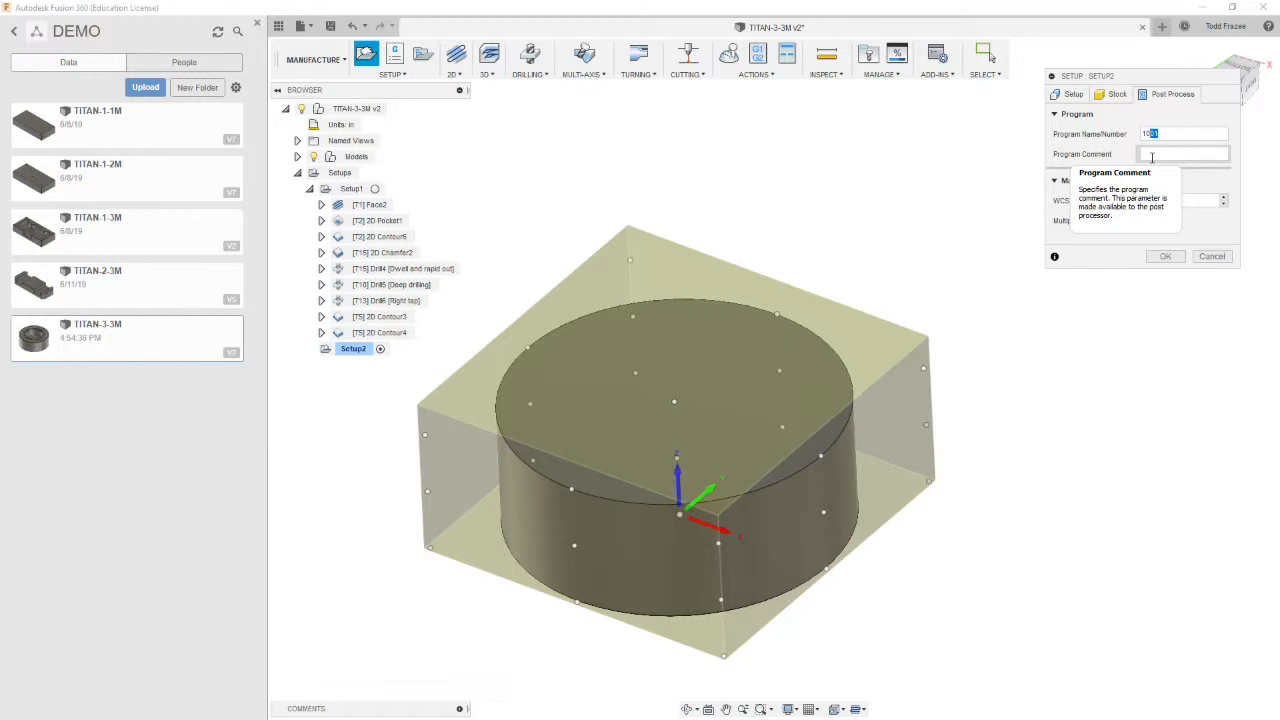
{"action": "left_click", "coordinate": [1180, 153]}
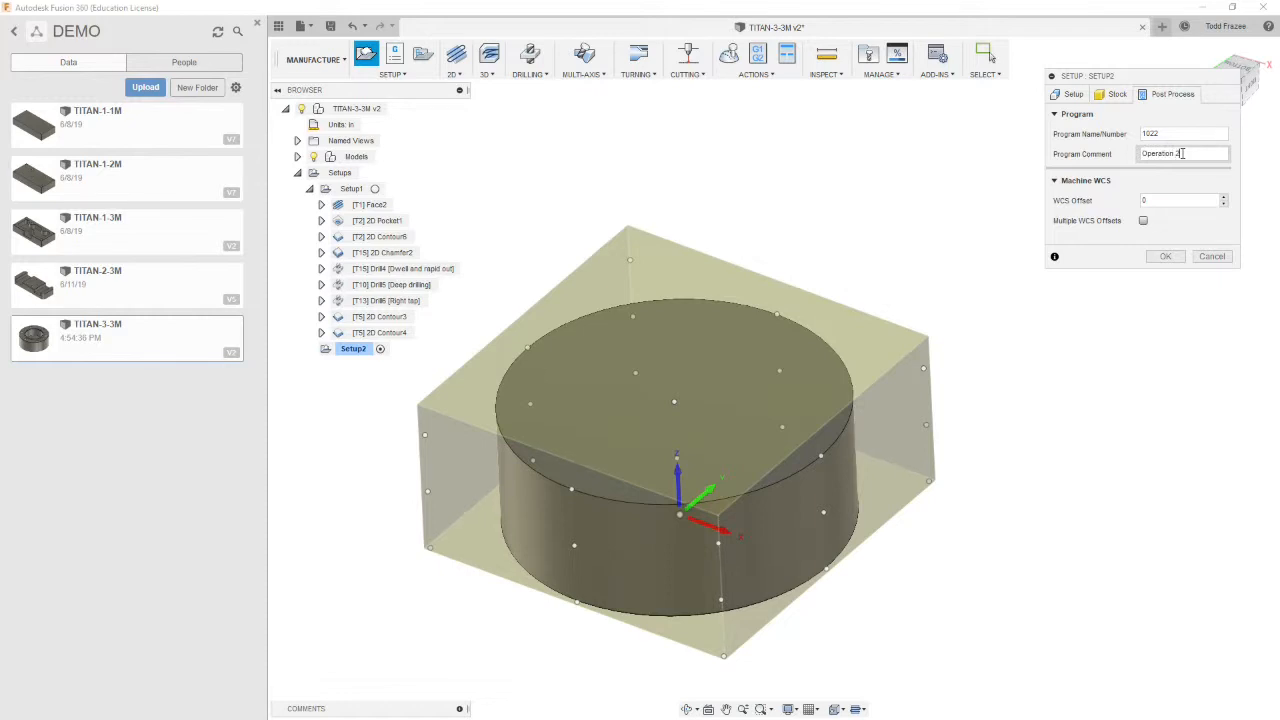
{"action": "left_click", "coordinate": [1175, 199]}
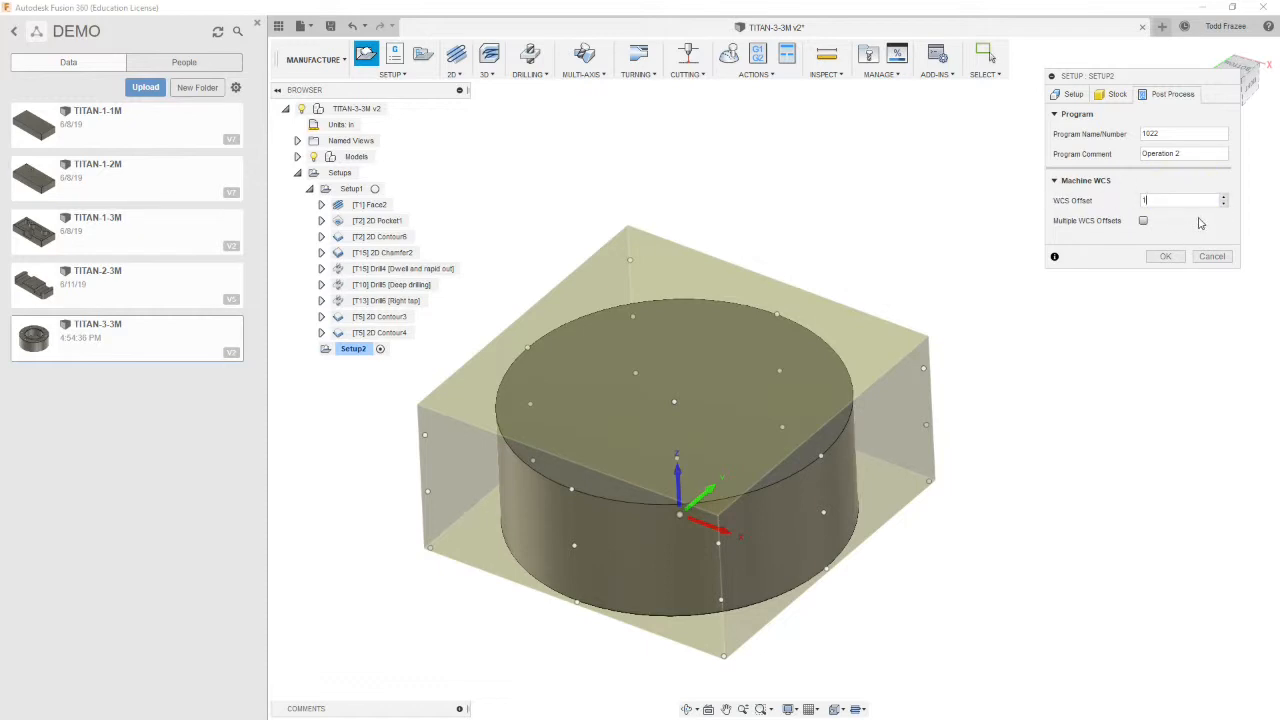
{"action": "left_click", "coordinate": [1165, 256]}
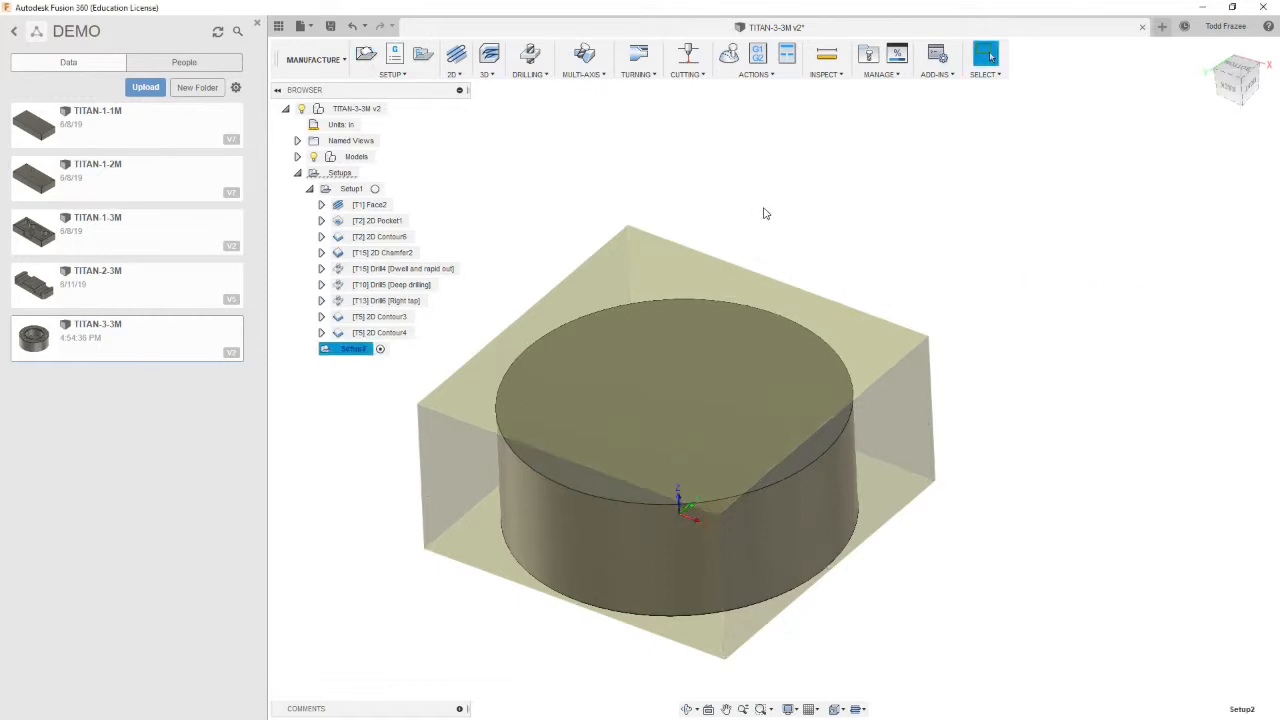
{"action": "middle_click_drag", "start_coordinate": [649, 257], "coordinate": [624, 347], "text": "shift"}
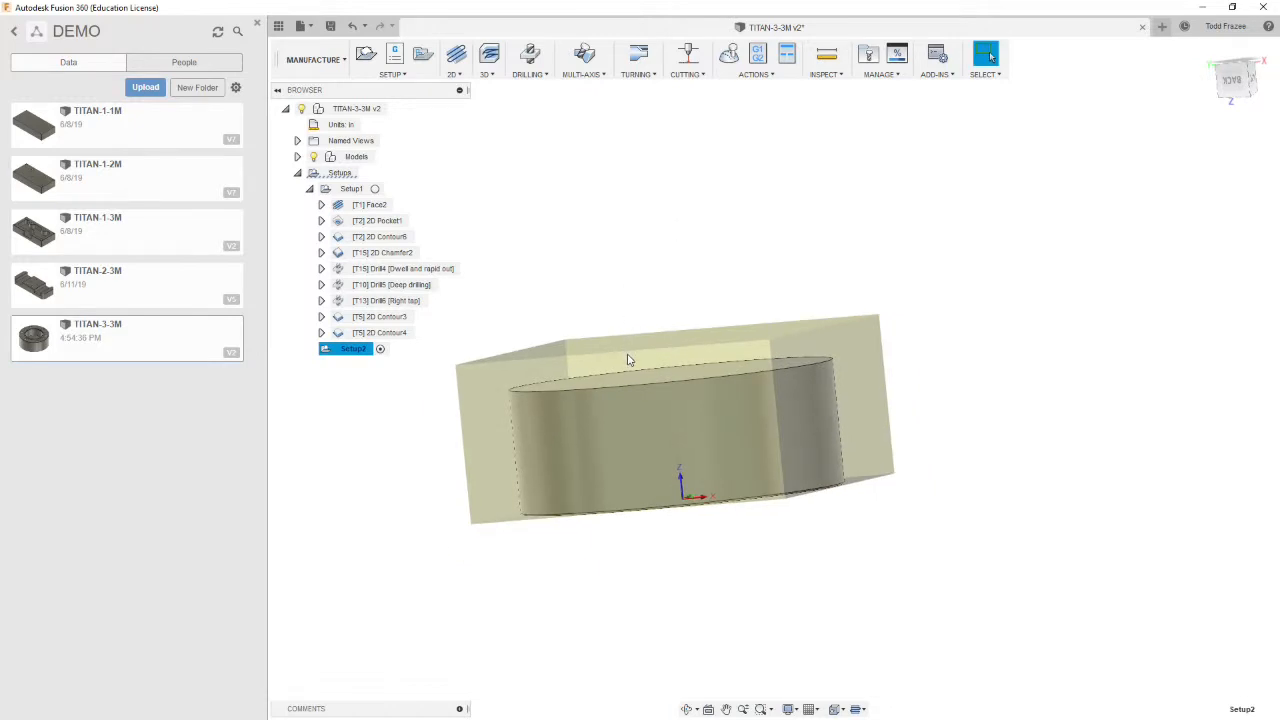
{"action": "middle_click_drag", "start_coordinate": [624, 394], "coordinate": [717, 281], "text": "shift"}
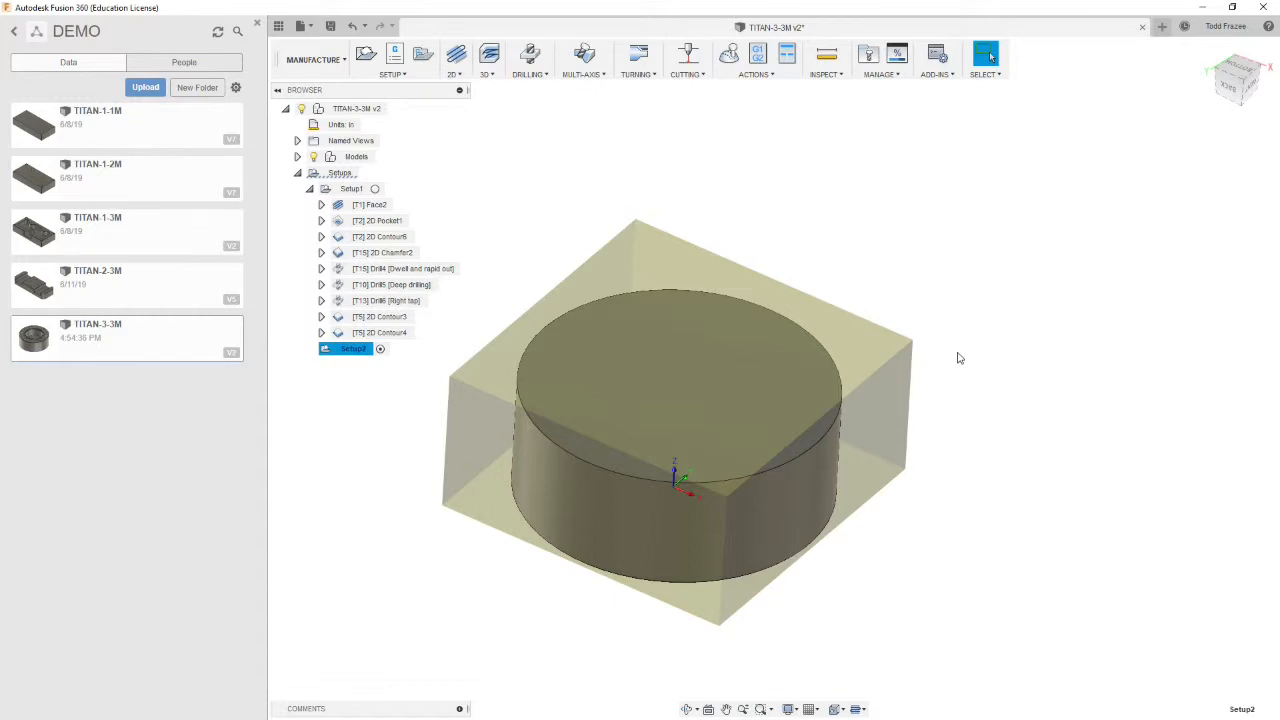
Start a Face operation in Setup2 using tool #2 Ø1/2" flat from the TITAN_BUILDING_BLOCKS_TOOLS library
{"action": "middle_click_drag", "start_coordinate": [977, 366], "coordinate": [1004, 368], "text": "shift"}
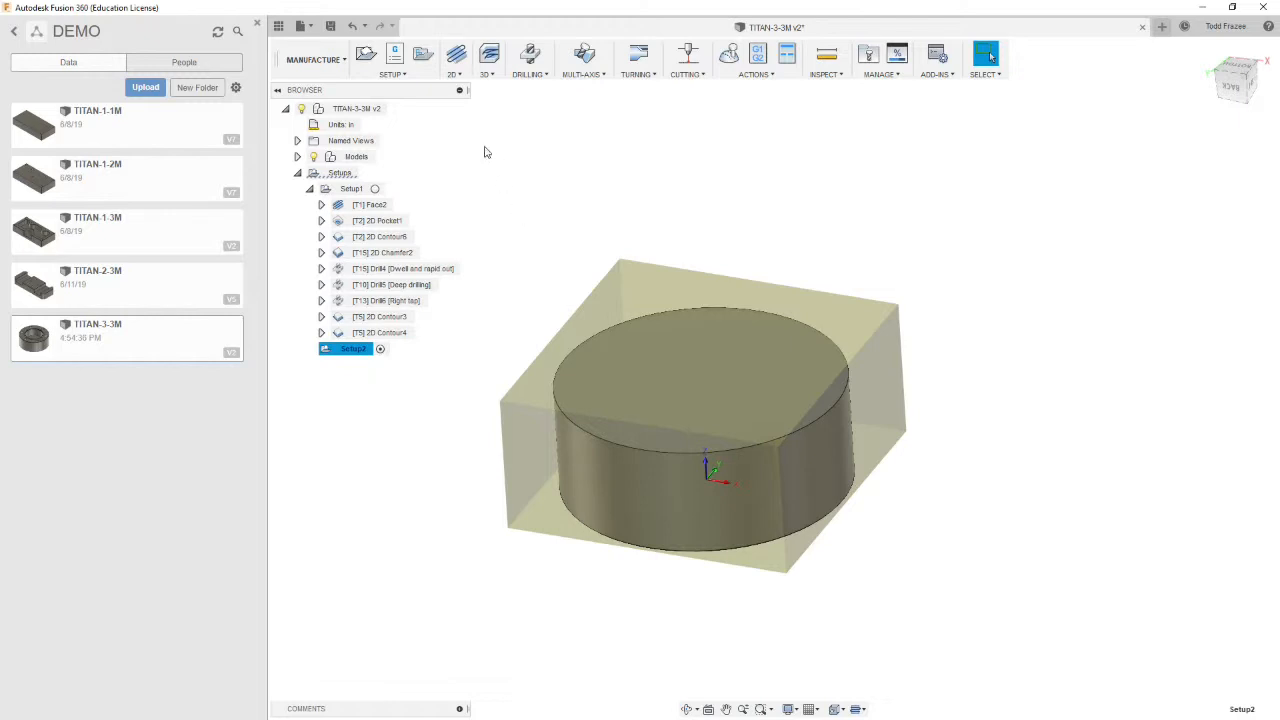
{"action": "left_click", "coordinate": [460, 78]}
{"action": "left_click", "coordinate": [460, 78]}
{"action": "left_click", "coordinate": [460, 78]}
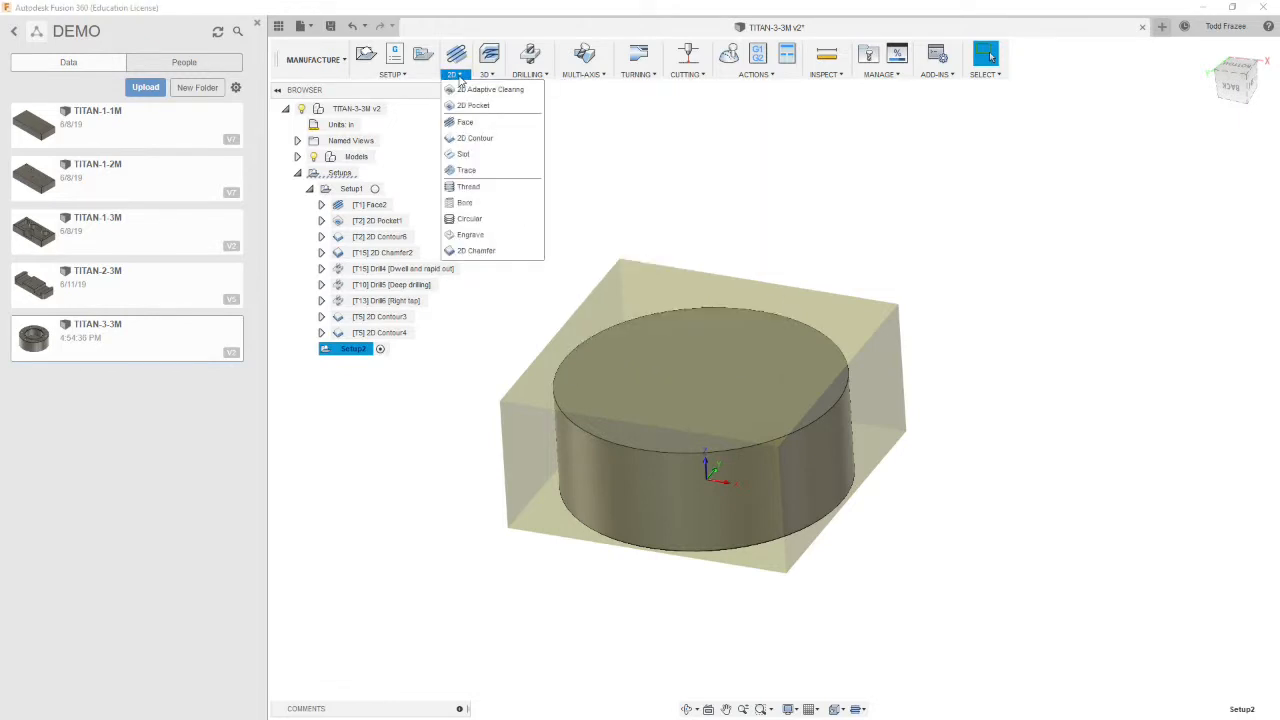
{"action": "left_click", "coordinate": [465, 122]}
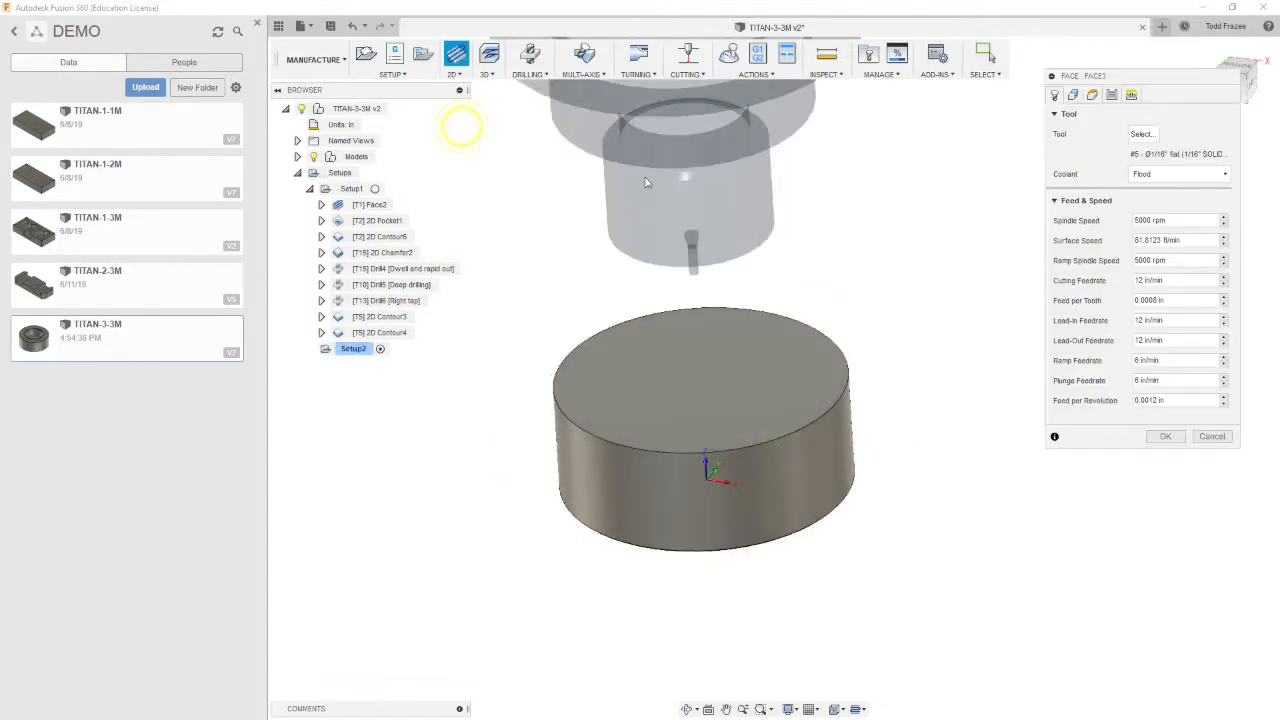
{"action": "left_click", "coordinate": [1142, 134]}
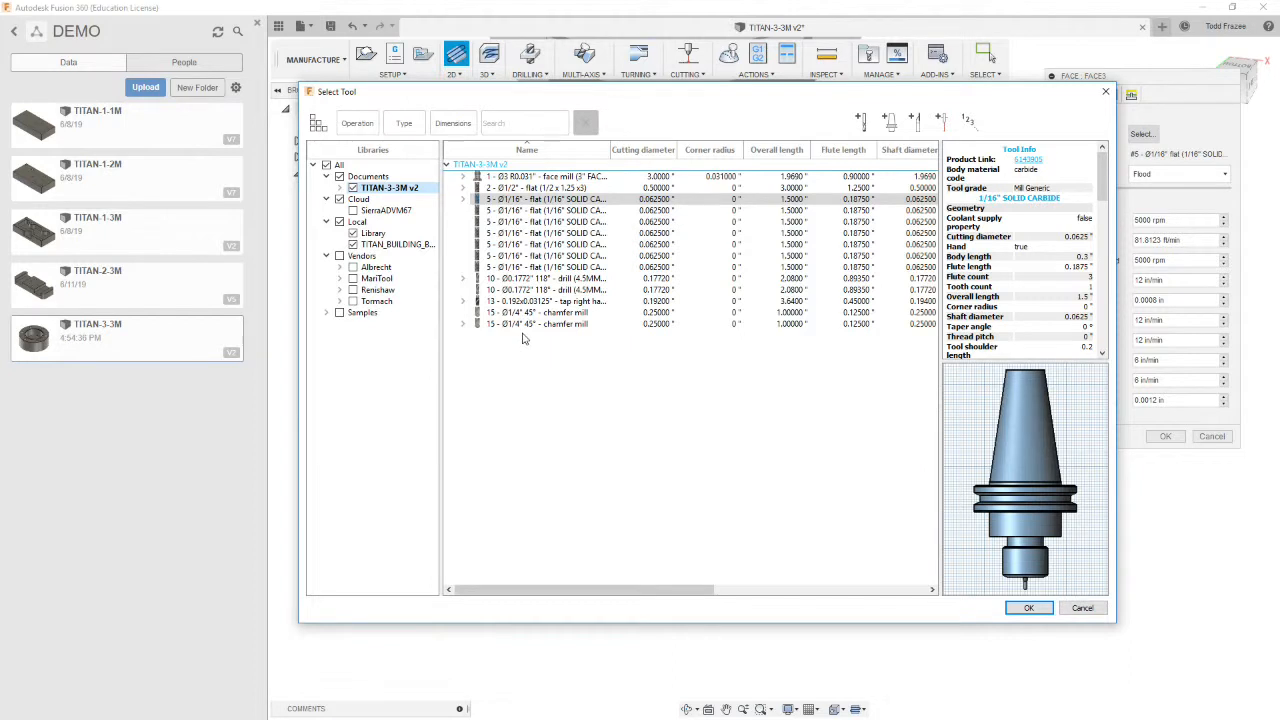
{"action": "left_click", "coordinate": [500, 188]}
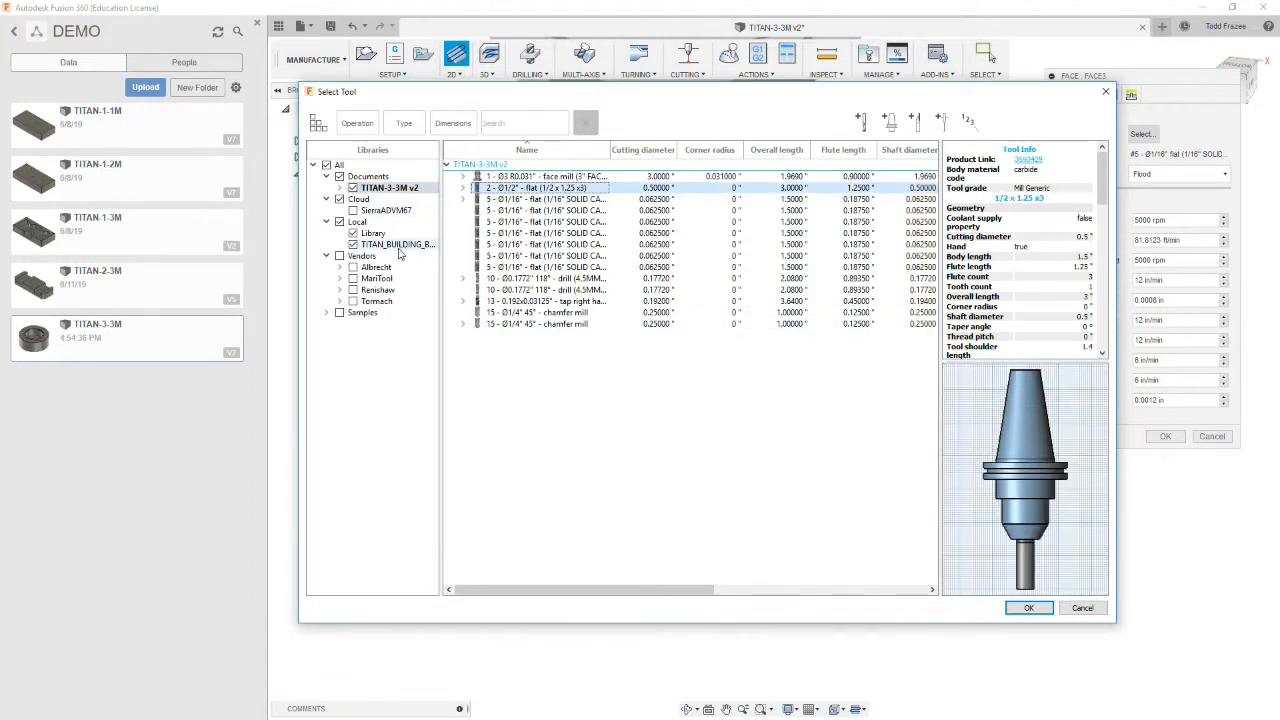
{"action": "left_click", "coordinate": [395, 244]}
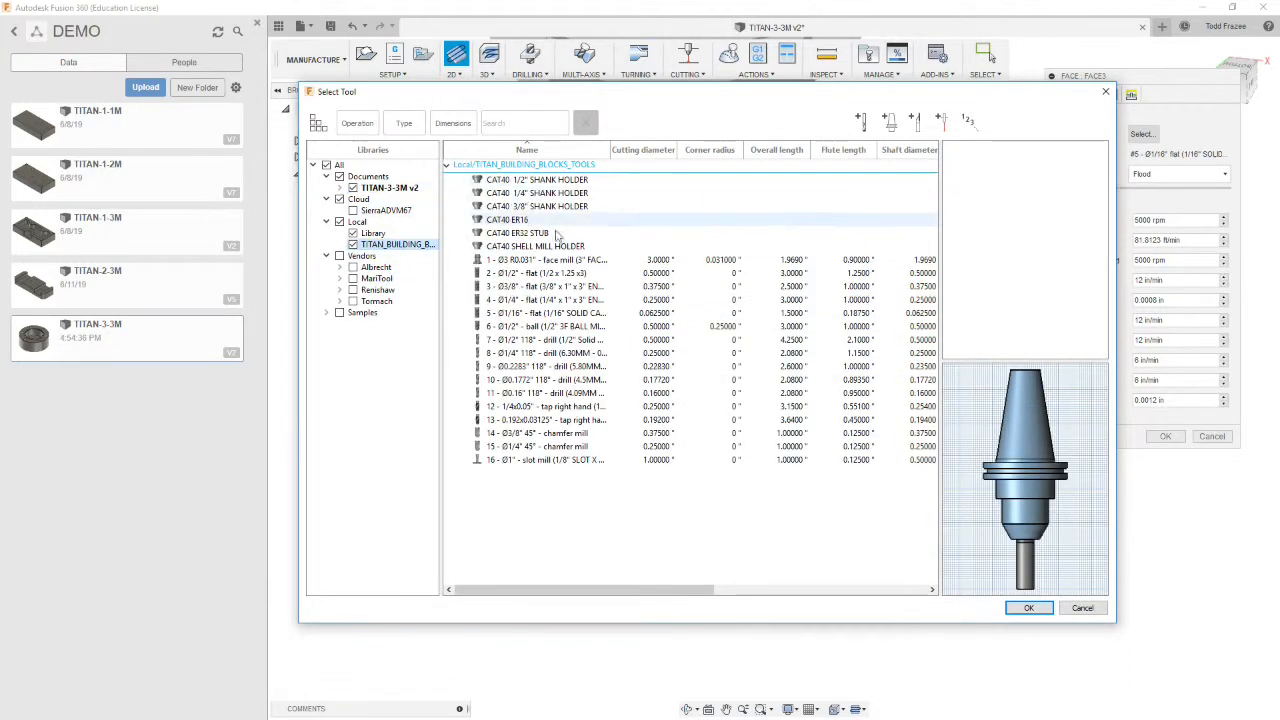
{"action": "double_click", "coordinate": [518, 276]}
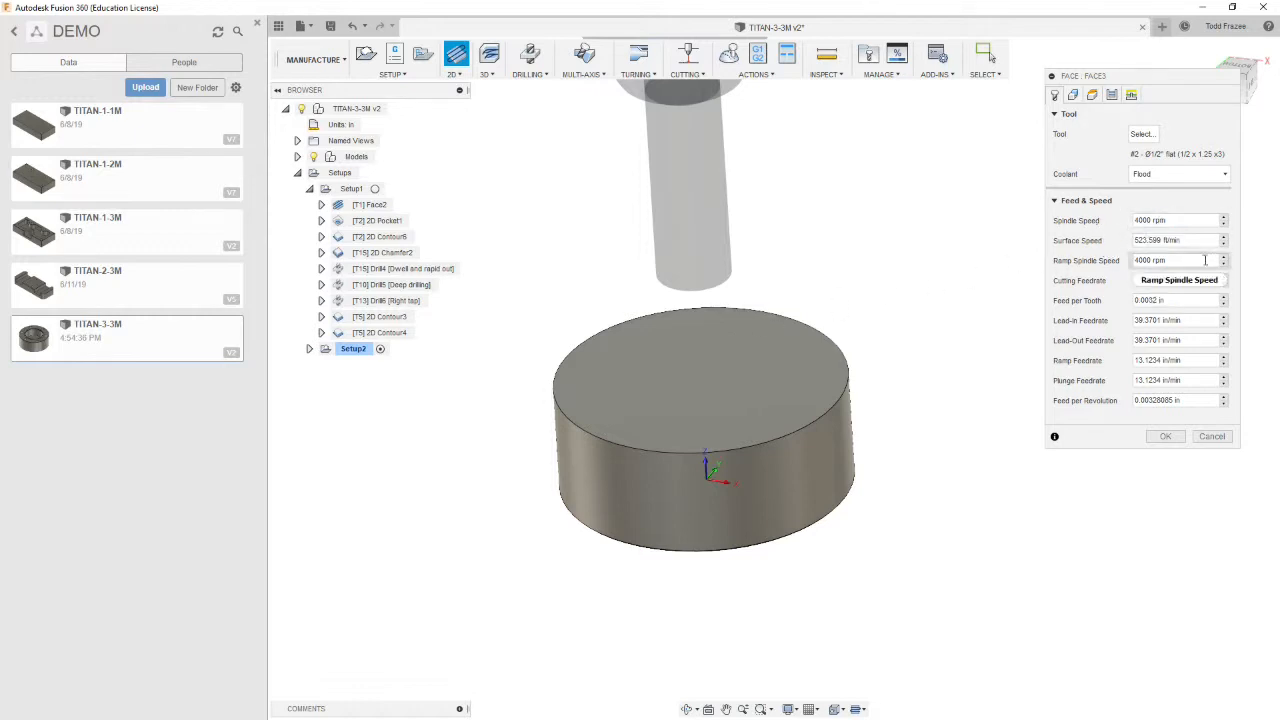
Set the cutting, lead-in, lead-out, ramp and plunge feedrates to 25 in/min
{"action": "left_click_drag", "start_coordinate": [1192, 281], "coordinate": [1090, 282]}
{"action": "type", "text": "25"}
{"action": "left_click_drag", "start_coordinate": [1195, 320], "coordinate": [1088, 330]}
{"action": "type", "text": "25"}
{"action": "key", "text": "Tab"}
{"action": "type", "text": "25"}
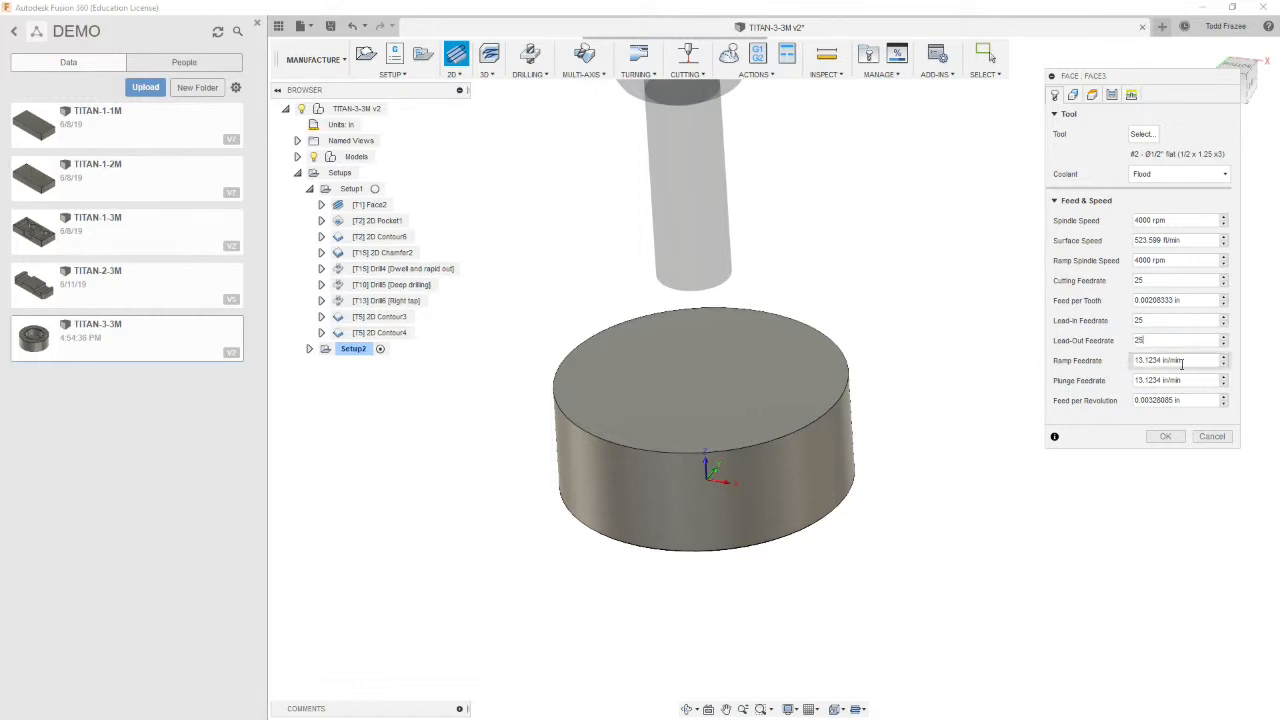
{"action": "left_click_drag", "start_coordinate": [1212, 362], "coordinate": [1042, 380]}
{"action": "type", "text": "13"}
{"action": "left_click_drag", "start_coordinate": [1196, 380], "coordinate": [1012, 408]}
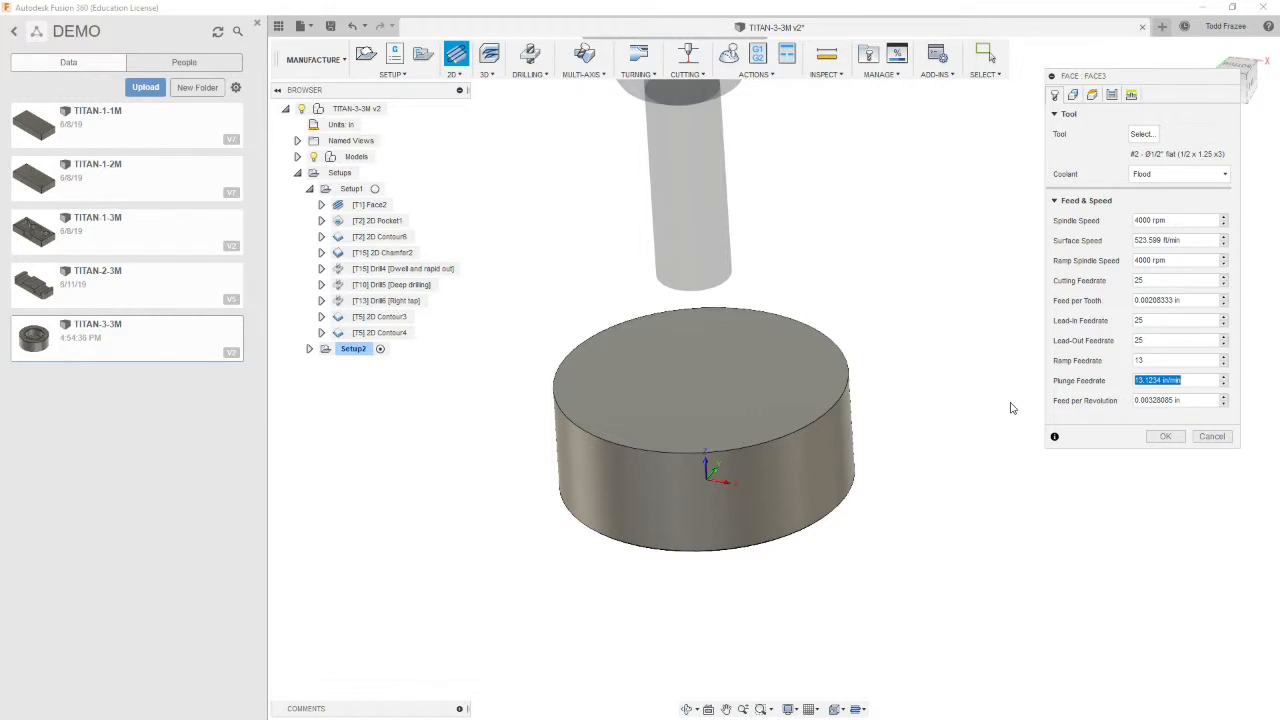
{"action": "type", "text": "13"}
{"action": "left_click_drag", "start_coordinate": [1190, 361], "coordinate": [1049, 366]}
{"action": "type", "text": "25"}
{"action": "key", "text": "Tab"}
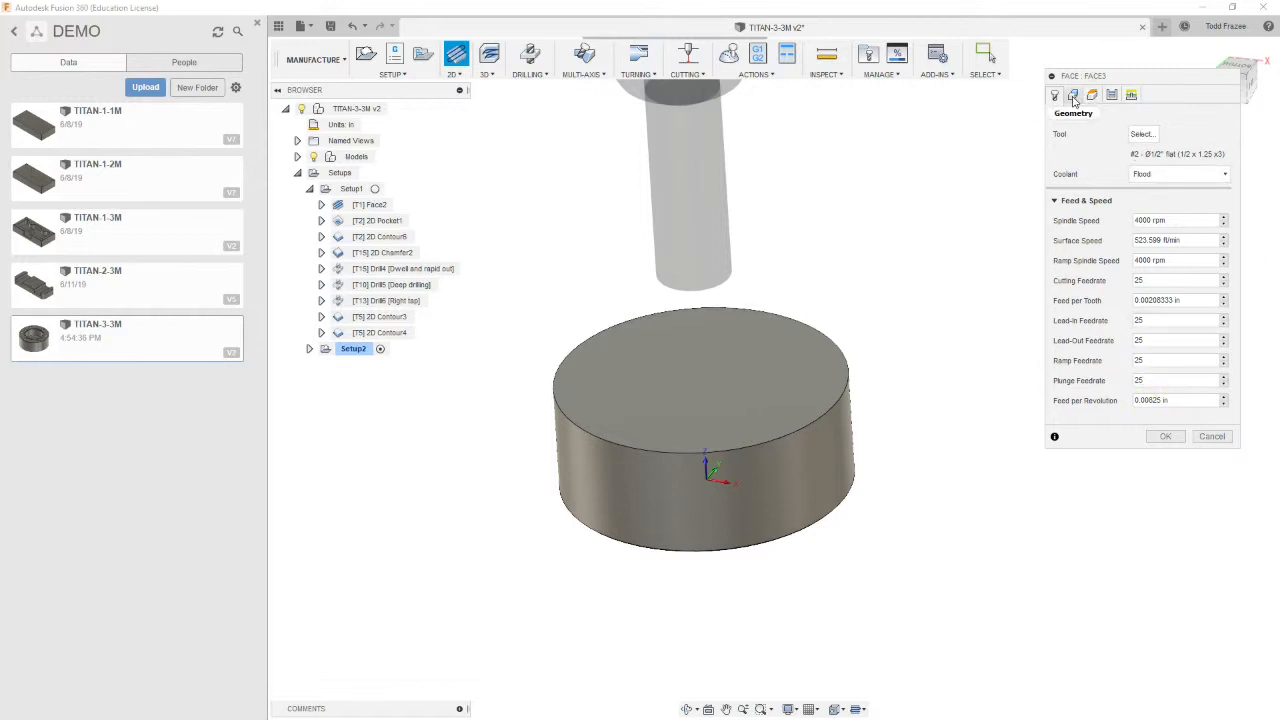
Set the facing passes to pass direction 90 deg, pass extension .3 in, stepover .4 in, and enable multiple depths
{"action": "left_click", "coordinate": [1072, 95]}
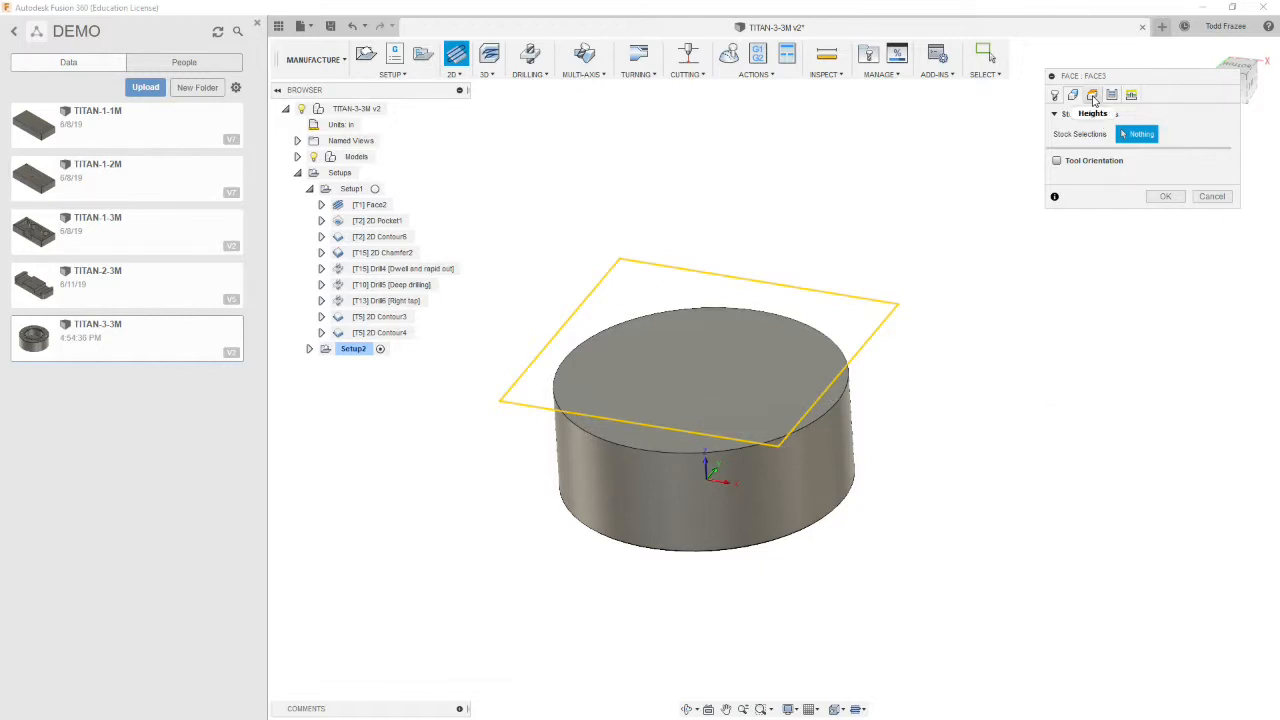
{"action": "left_click", "coordinate": [1092, 96]}
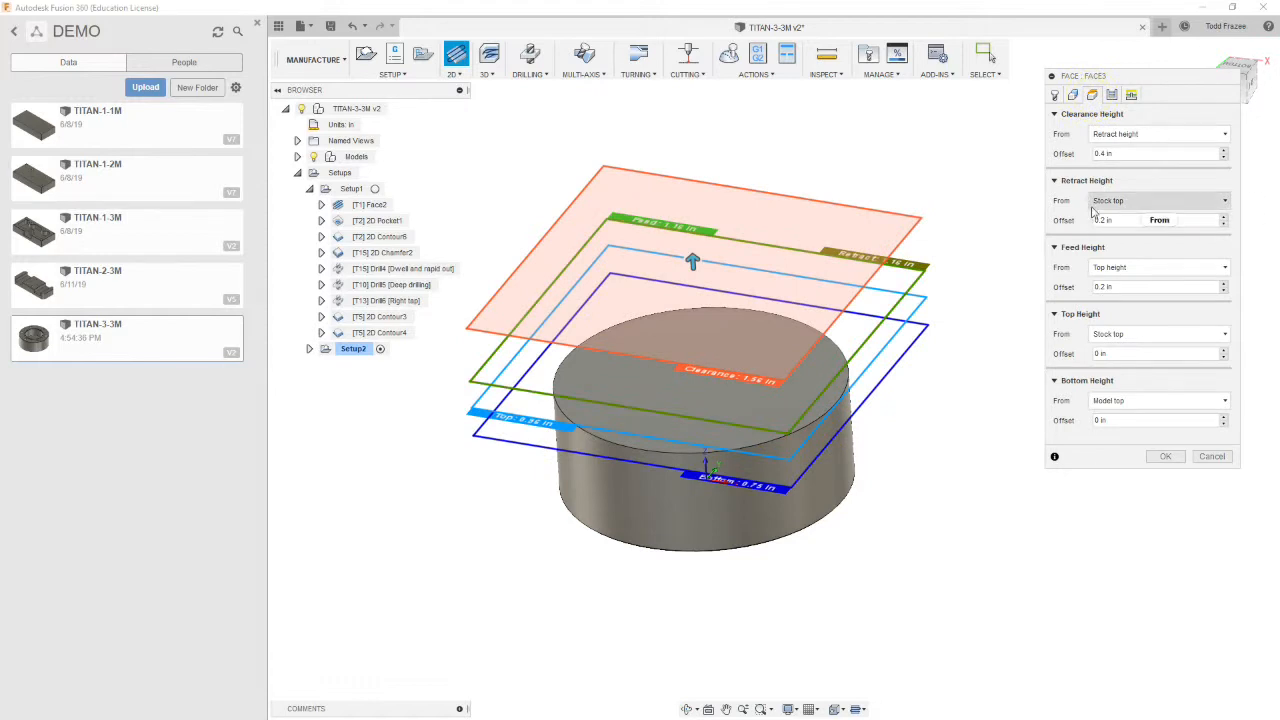
{"action": "mouse_move", "coordinate": [1135, 208]}
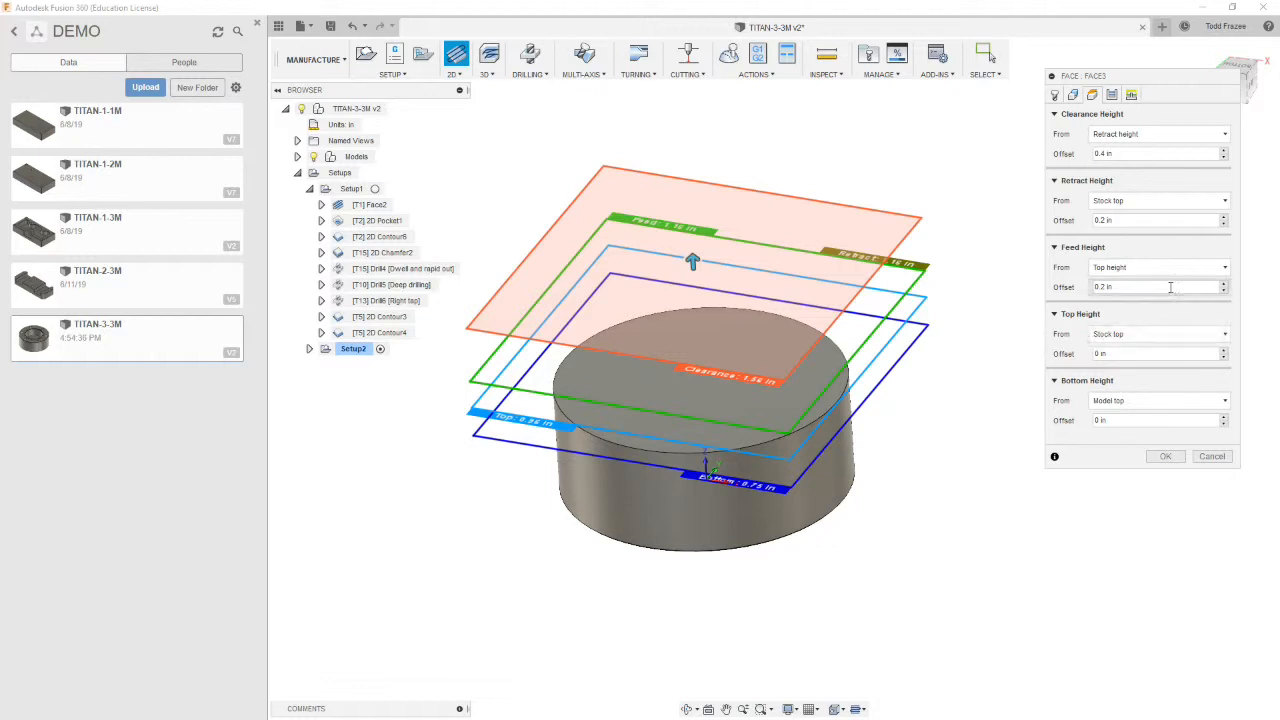
{"action": "left_click", "coordinate": [1112, 95]}
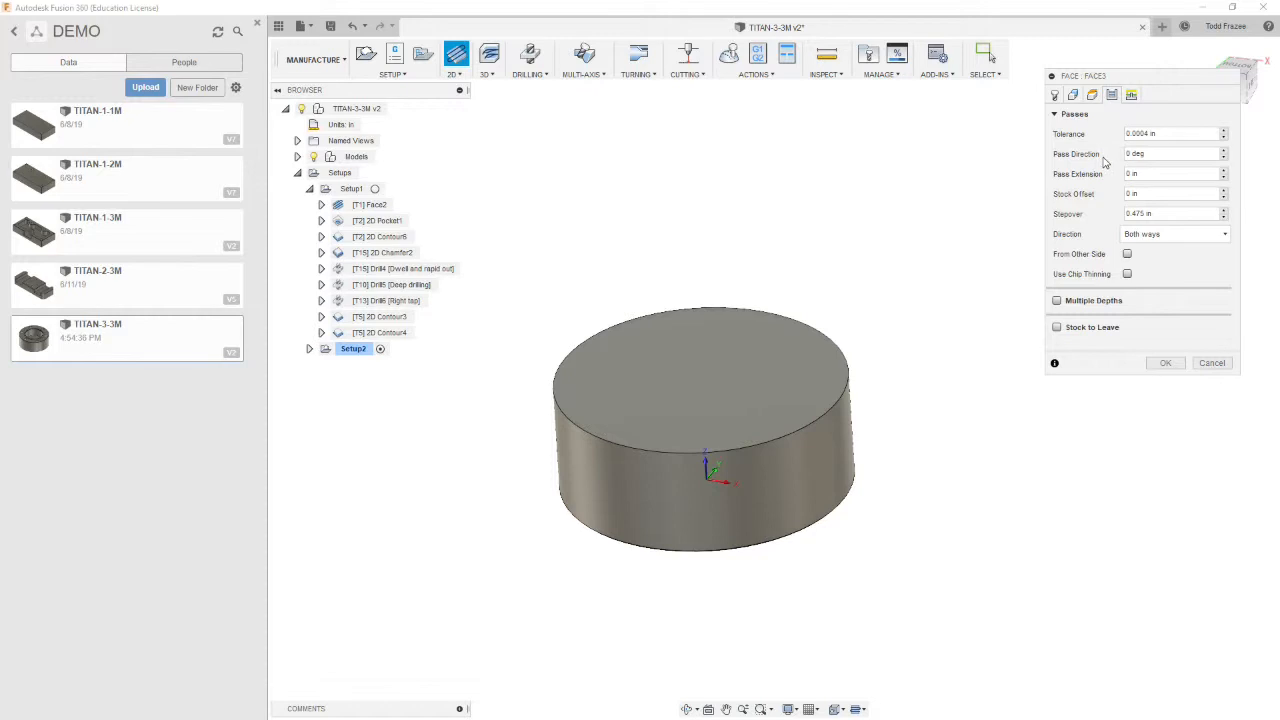
{"action": "left_click", "coordinate": [1170, 156]}
{"action": "type", "text": "90"}
{"action": "left_click", "coordinate": [1150, 176]}
{"action": "key", "text": "BackSpace"}
{"action": "double_click", "coordinate": [1162, 176]}
{"action": "type", "text": ".3"}
{"action": "key", "text": "Tab"}
{"action": "key", "text": "Tab"}
{"action": "key", "text": "BackSpace"}
{"action": "left_click", "coordinate": [1057, 302]}
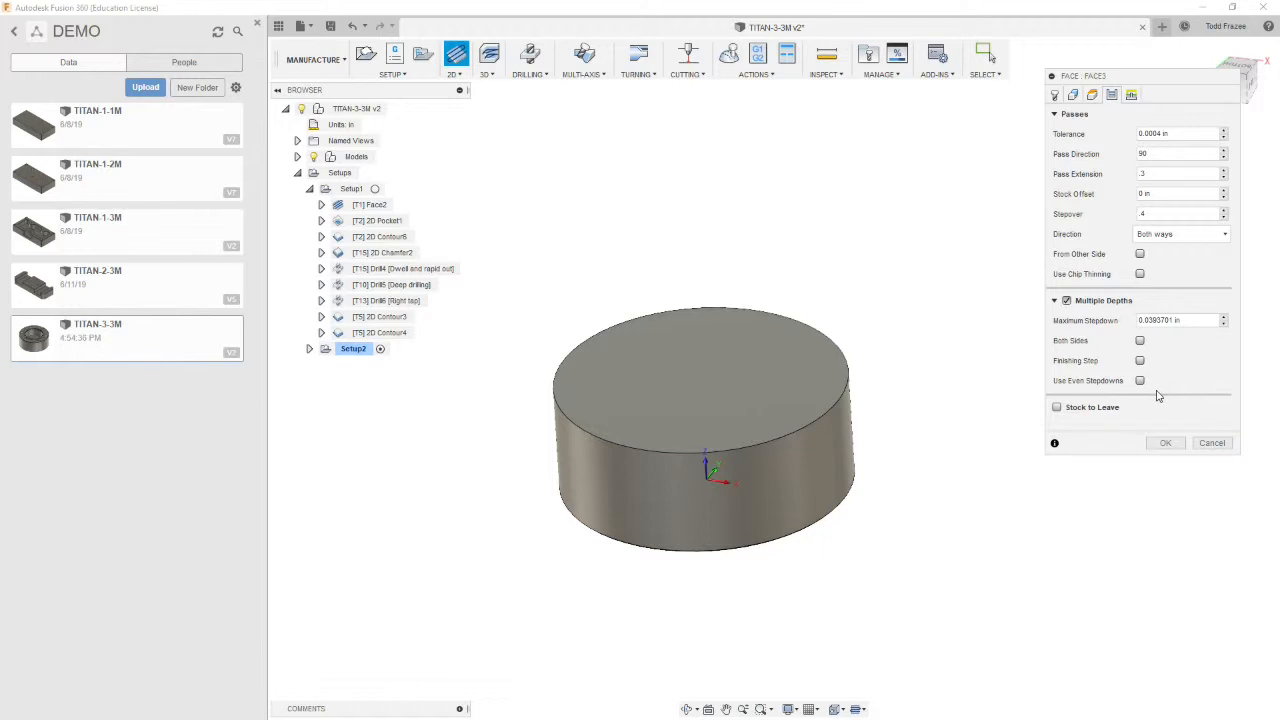
Set the maximum stepdown to .125 in and enable both sides, finishing step and even stepdowns
{"action": "left_click", "coordinate": [1186, 320]}
{"action": "type", "text": ".125"}
{"action": "left_click", "coordinate": [1140, 341]}
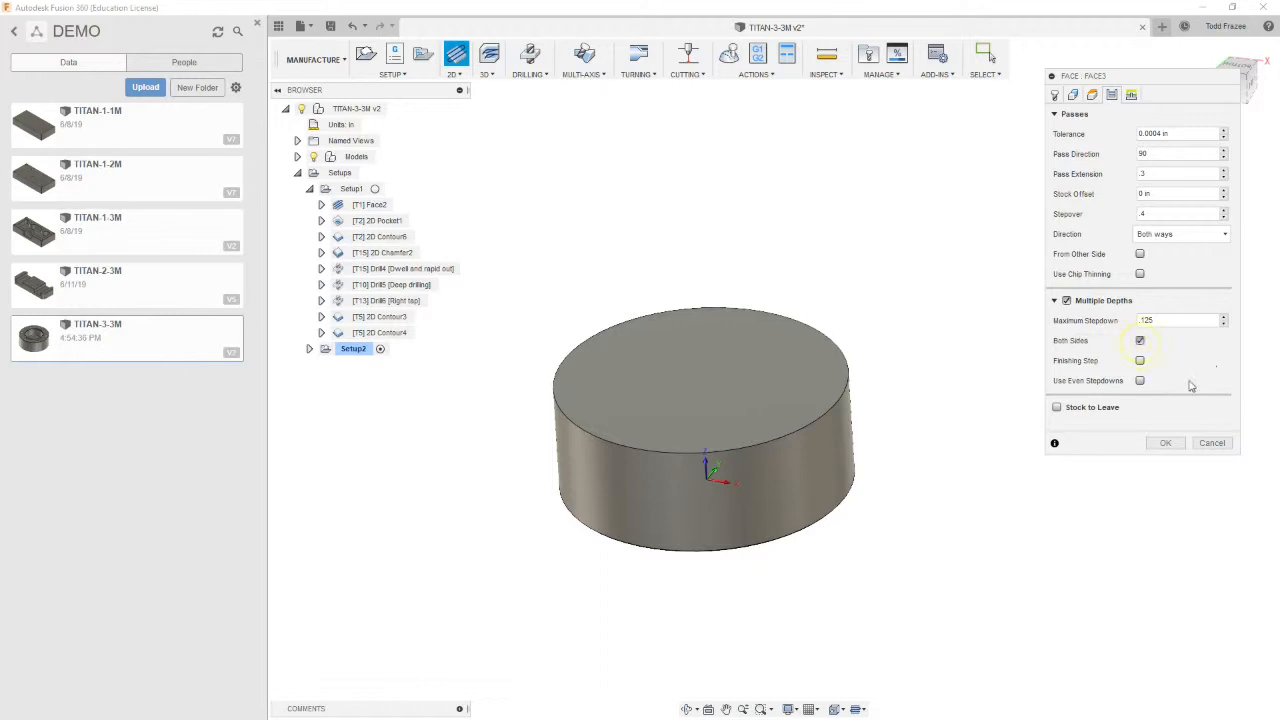
{"action": "left_click", "coordinate": [1140, 361]}
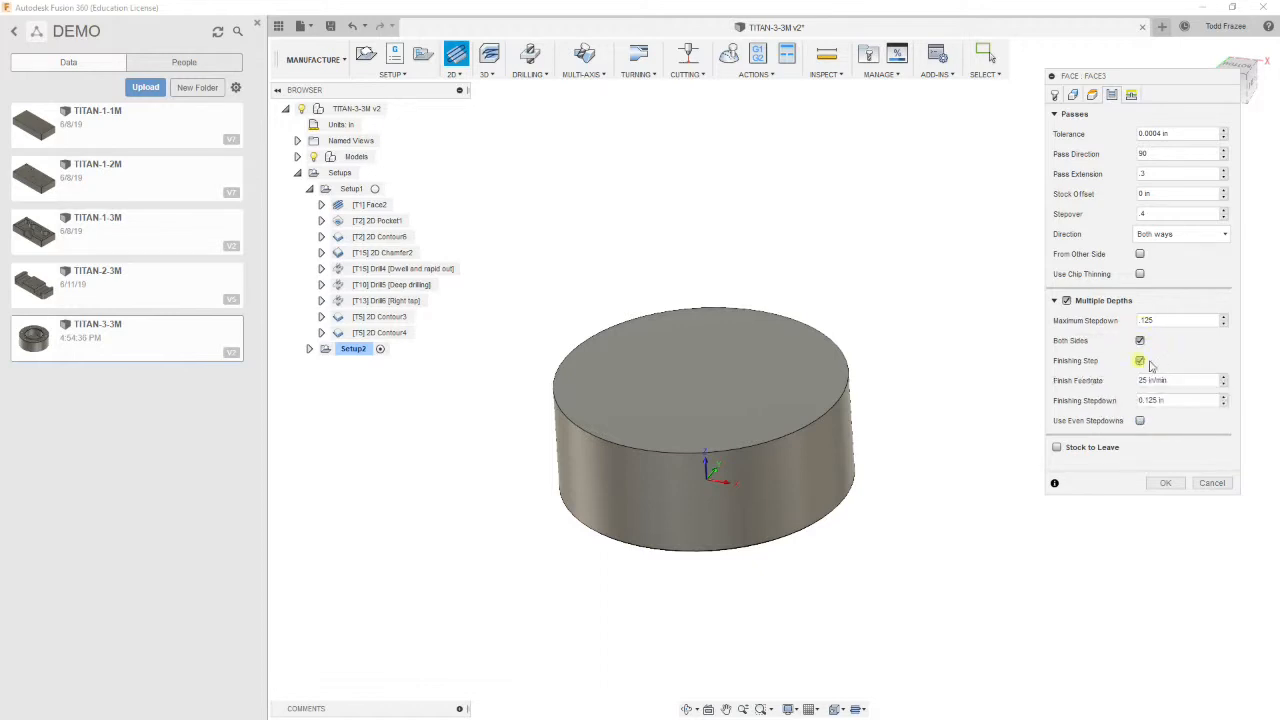
{"action": "left_click", "coordinate": [1072, 397]}
{"action": "type", "text": ".01"}
{"action": "left_click", "coordinate": [1139, 420]}
Set the vertical lead-in radius to 0 in and accept the Face operation
{"action": "left_click", "coordinate": [1131, 94]}
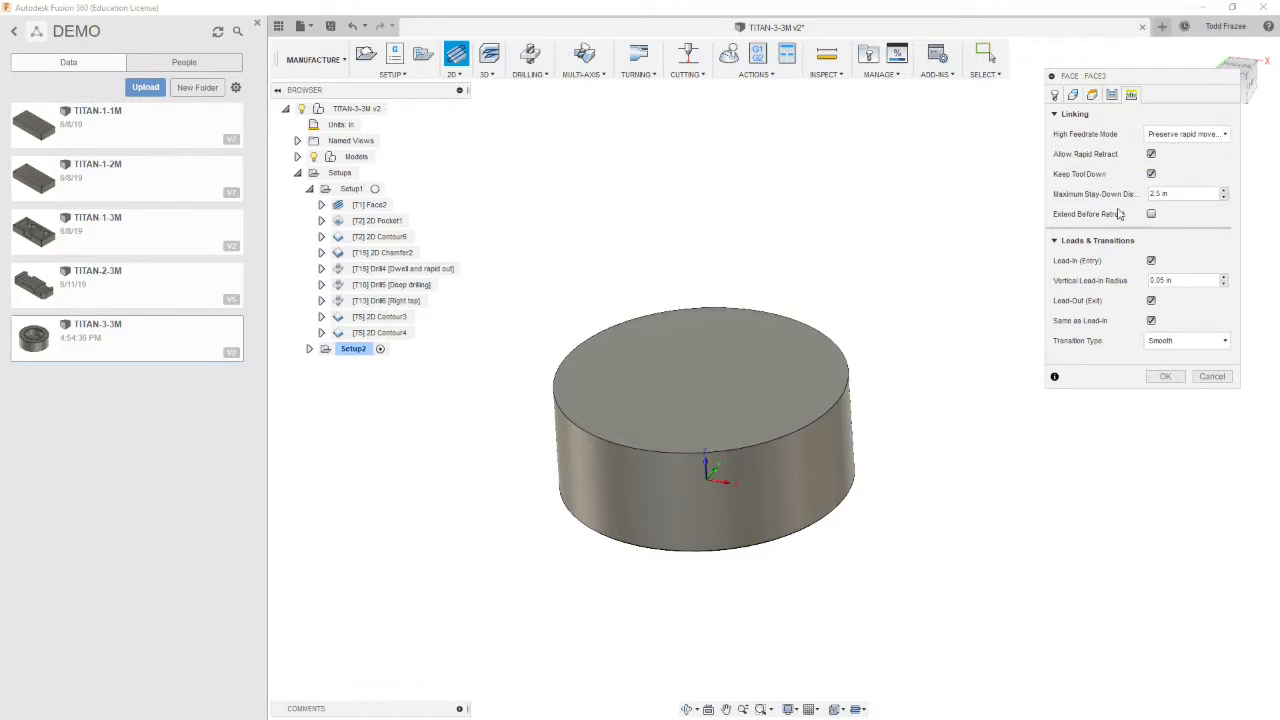
{"action": "left_click", "coordinate": [1190, 280]}
{"action": "type", "text": "0"}
{"action": "left_click", "coordinate": [1165, 376]}
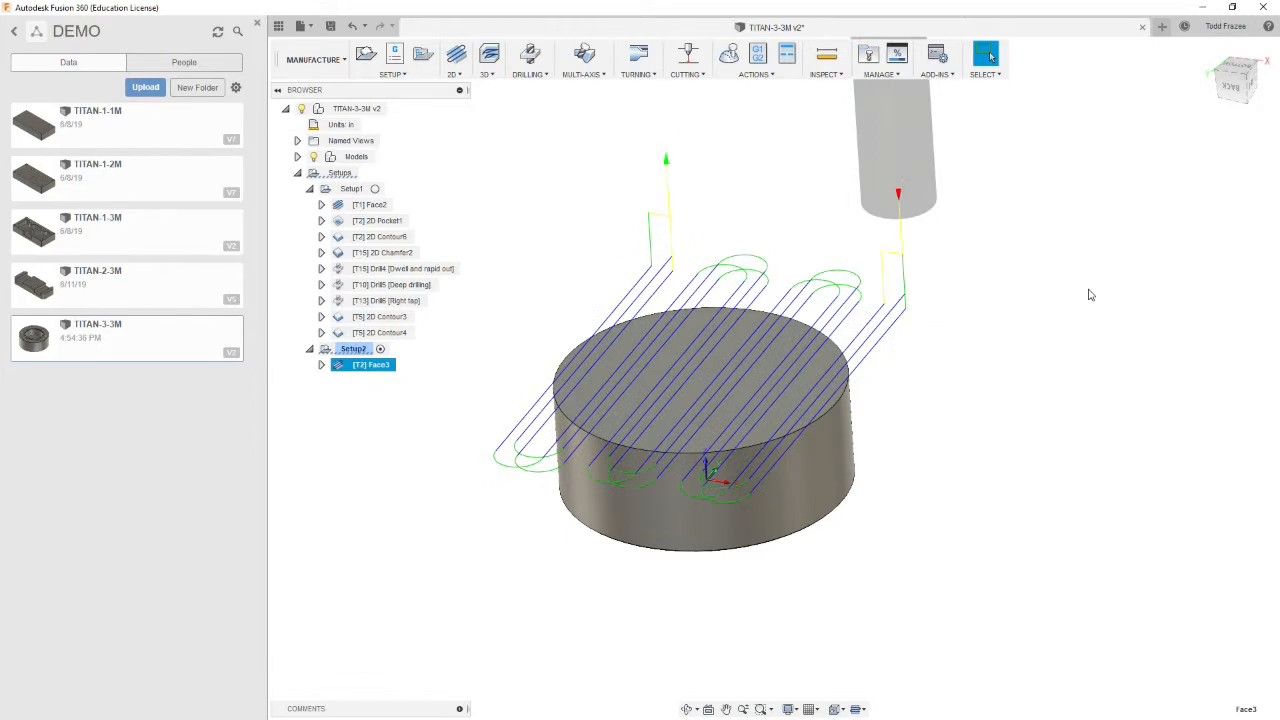
Inspect the new facing toolpath from different angles
{"action": "mouse_move", "coordinate": [954, 320]}
{"action": "middle_mouse_down", "text": "shift"}
{"action": "mouse_move", "coordinate": [869, 326]}
{"action": "mouse_move", "coordinate": [951, 360]}
{"action": "mouse_move", "coordinate": [961, 290]}
{"action": "mouse_move", "coordinate": [953, 323]}
{"action": "middle_mouse_up", "text": "shift"}
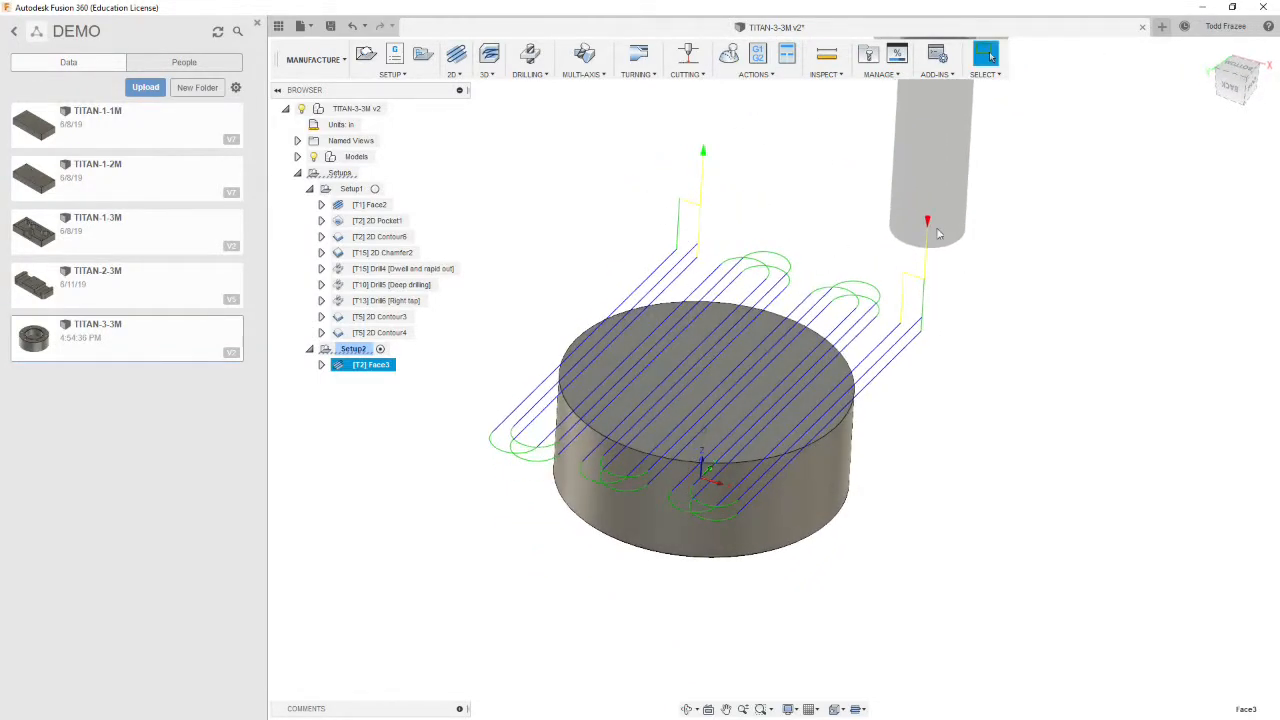
{"action": "middle_click_drag", "start_coordinate": [557, 334], "coordinate": [523, 349], "text": "shift"}
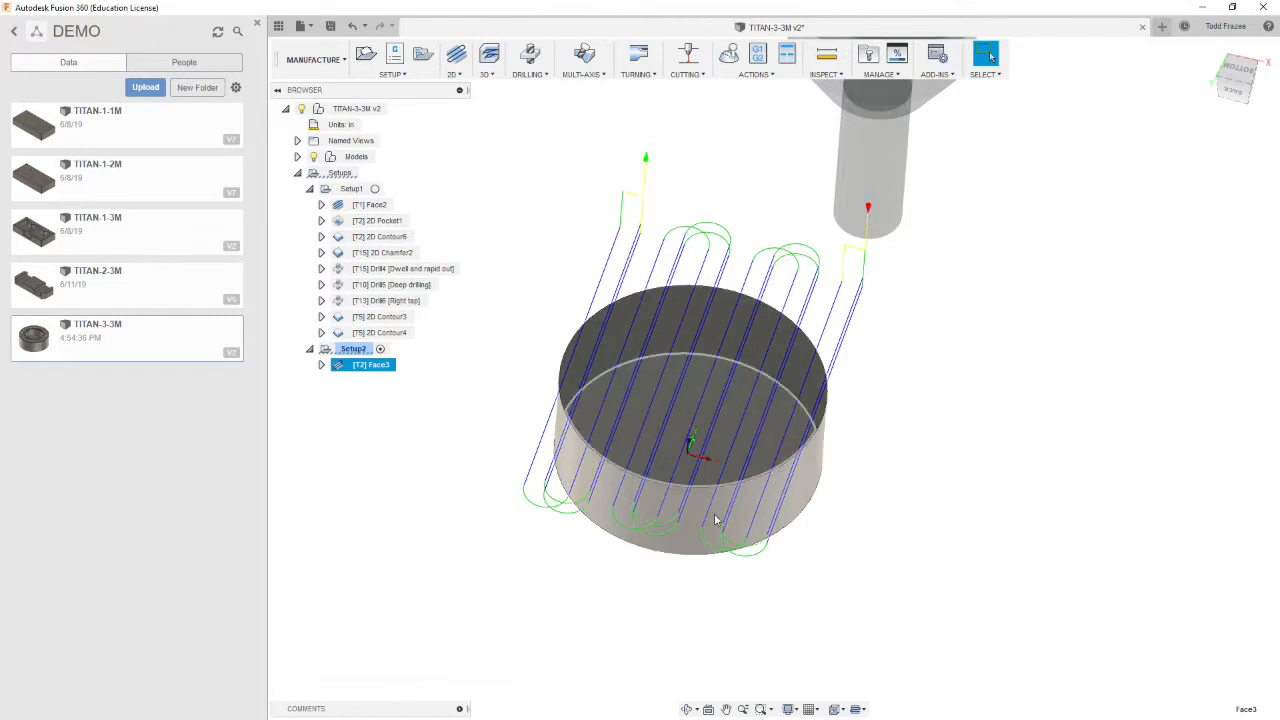
{"action": "middle_click_drag", "start_coordinate": [893, 263], "coordinate": [842, 317], "text": "shift"}
{"action": "middle_click_drag", "start_coordinate": [949, 366], "coordinate": [963, 430], "text": "shift"}
{"action": "key", "text": "Escape"}
{"action": "left_click", "coordinate": [960, 428]}
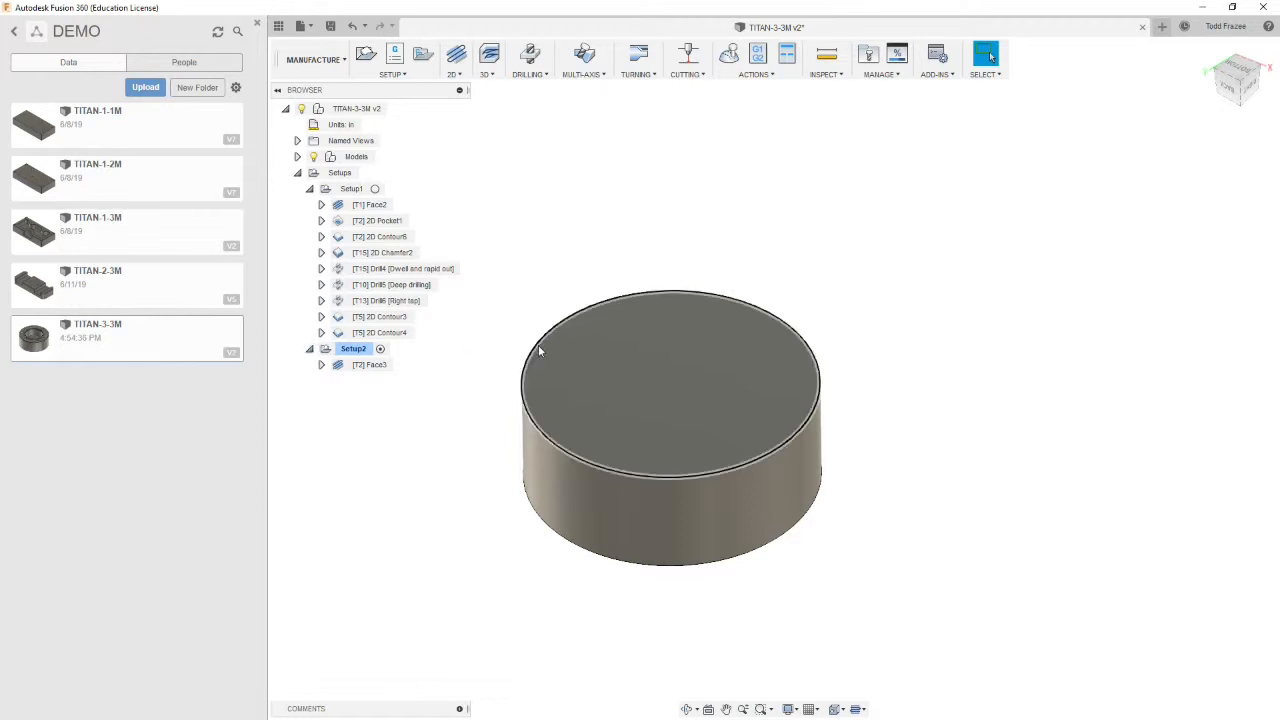
Simulate all Setup1 operations through to the end and close the simulation
{"action": "left_click", "coordinate": [346, 190]}
{"action": "left_click", "coordinate": [380, 188]}
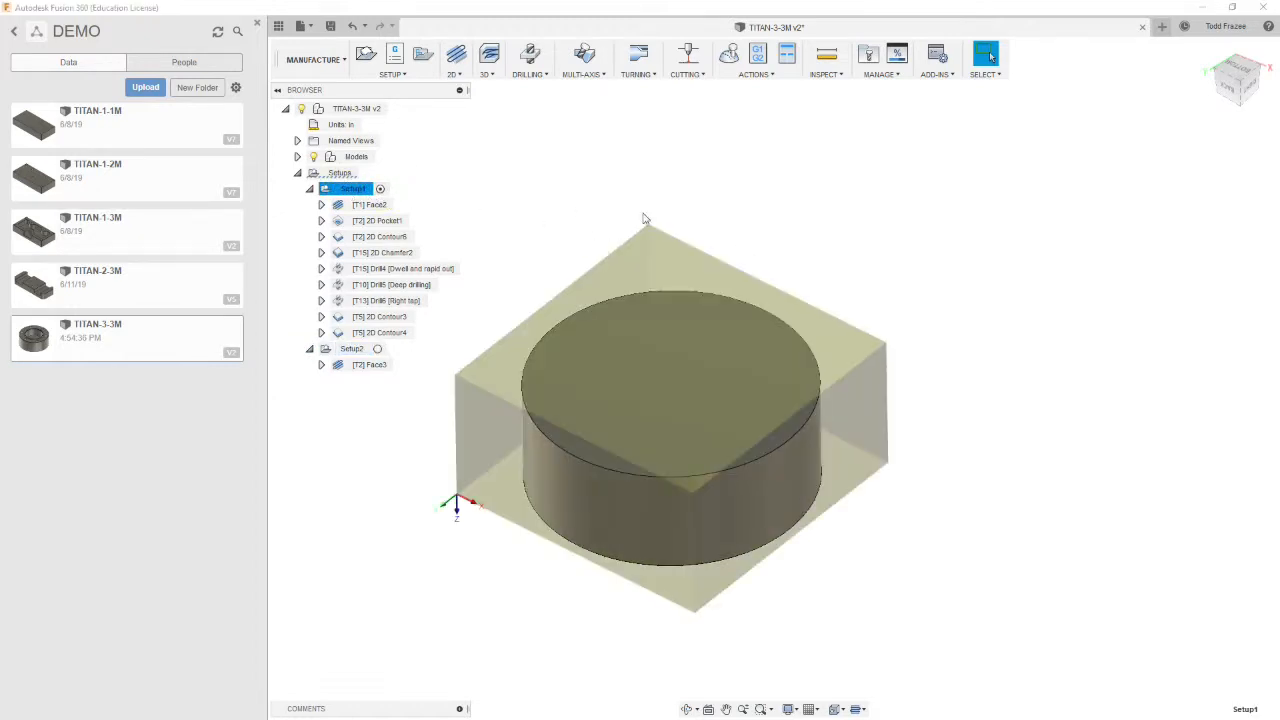
{"action": "middle_click_drag", "start_coordinate": [724, 139], "coordinate": [663, 223], "text": "shift"}
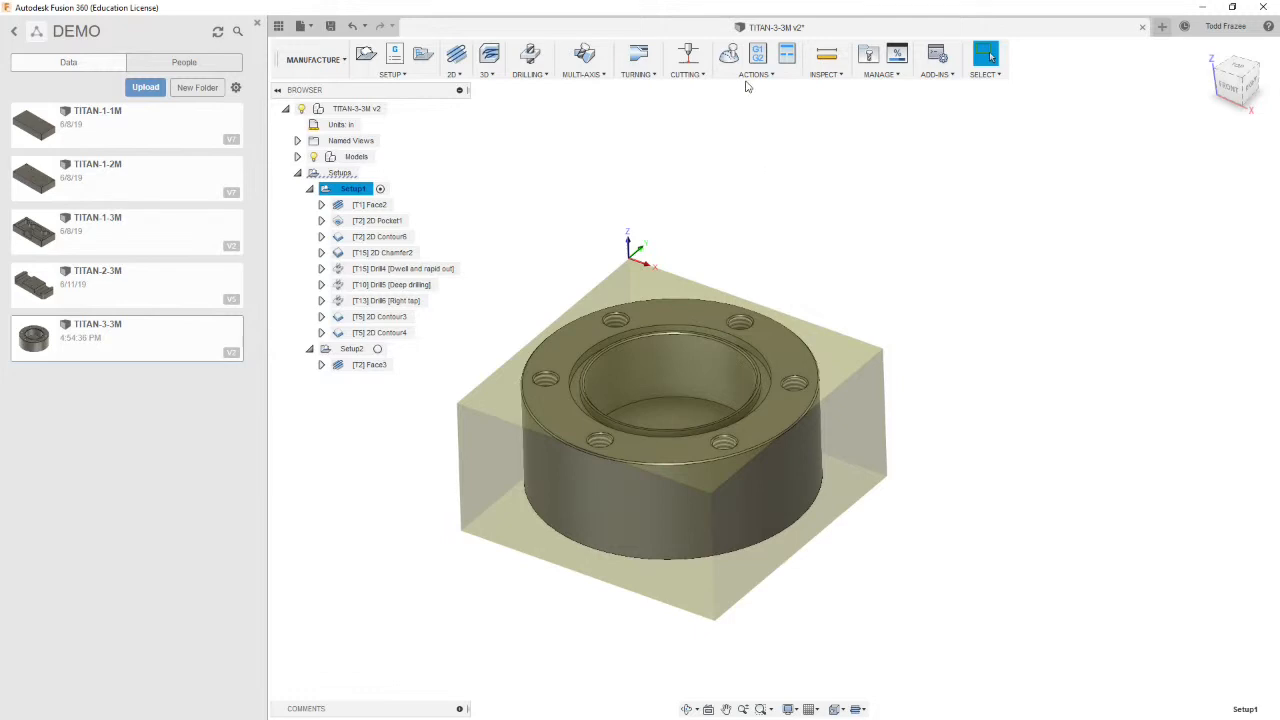
{"action": "key", "text": "Escape"}
{"action": "left_click", "coordinate": [356, 189]}
{"action": "left_click", "coordinate": [729, 59]}
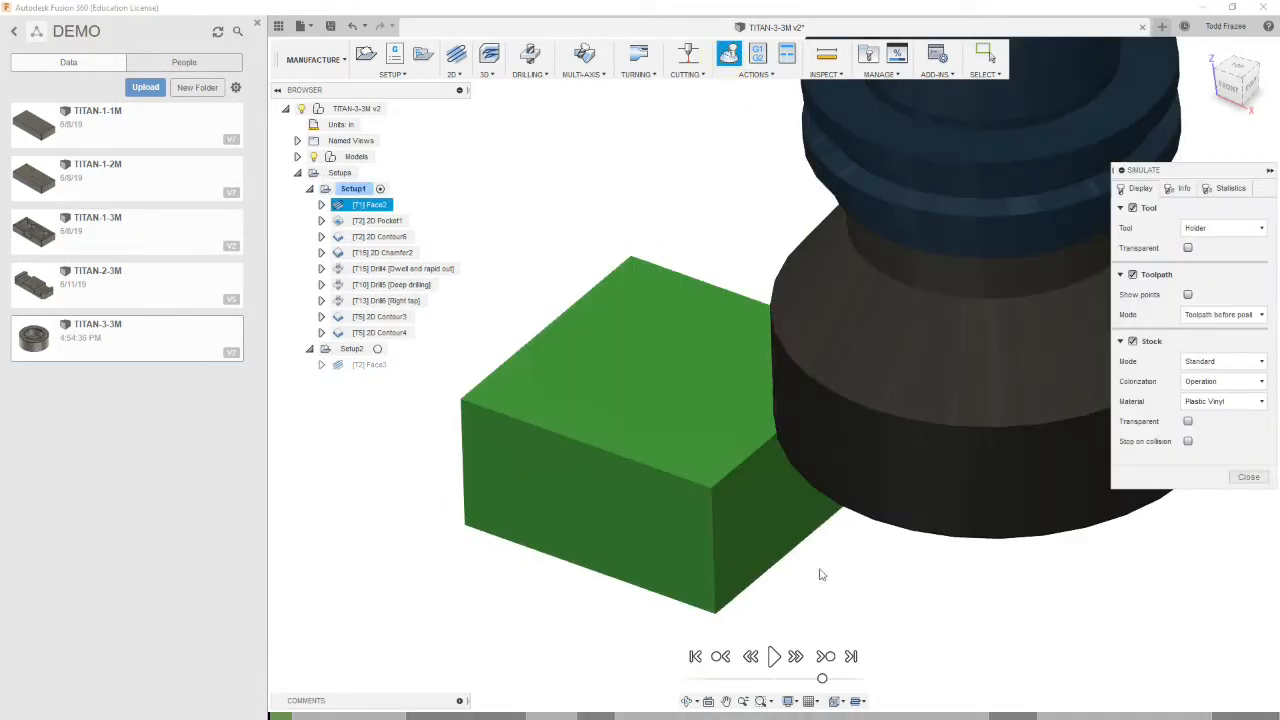
{"action": "left_click", "coordinate": [774, 657]}
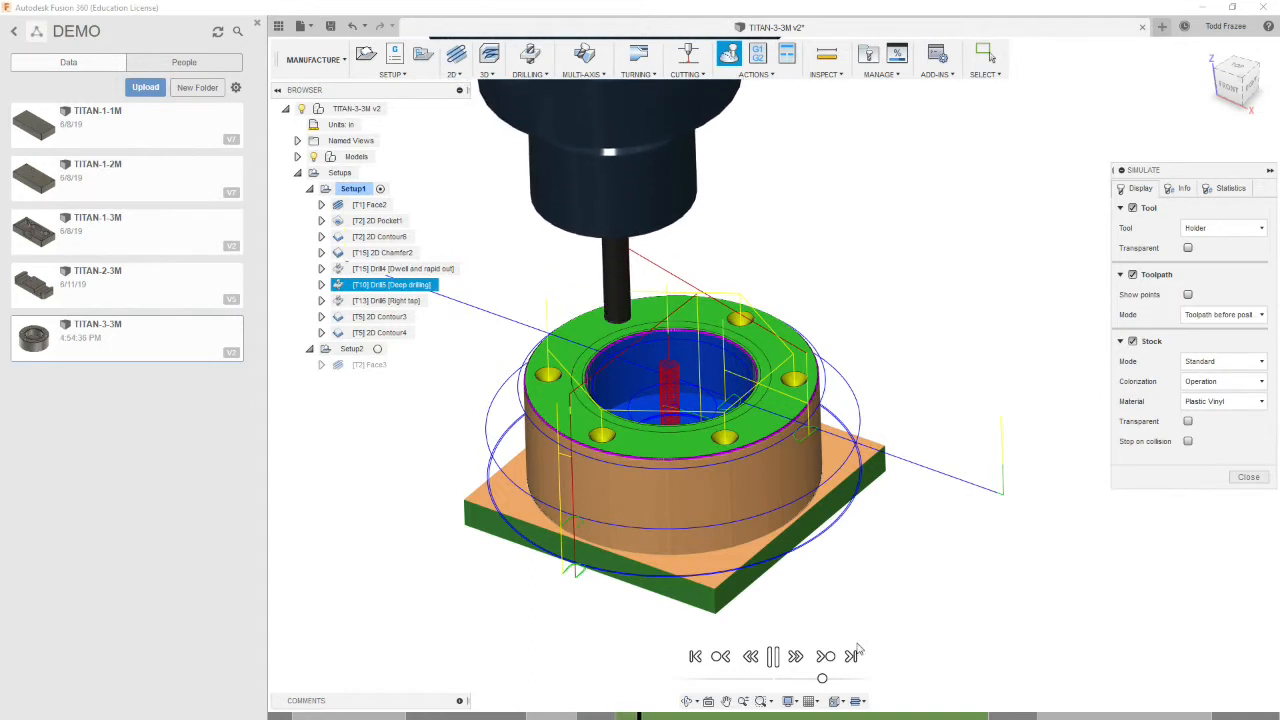
{"action": "left_click", "coordinate": [826, 657]}
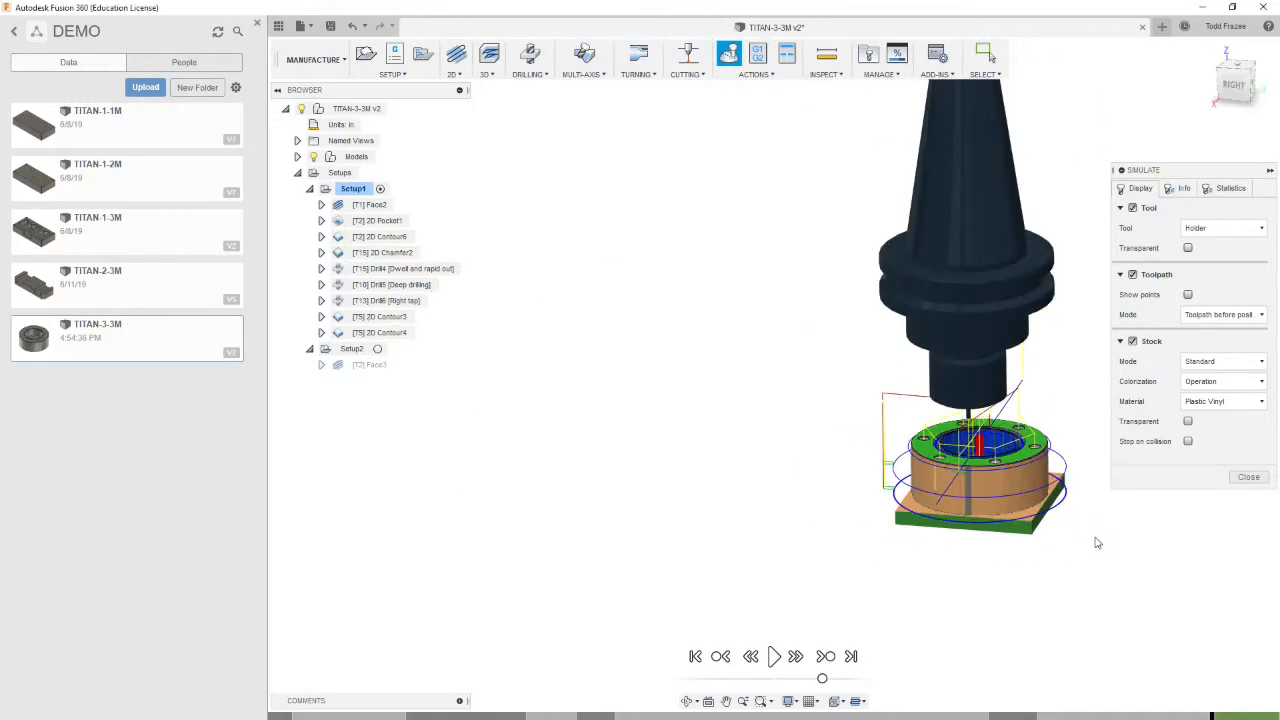
{"action": "scroll", "coordinate": [1095, 545], "scroll_direction": "up", "scroll_amount": 5}
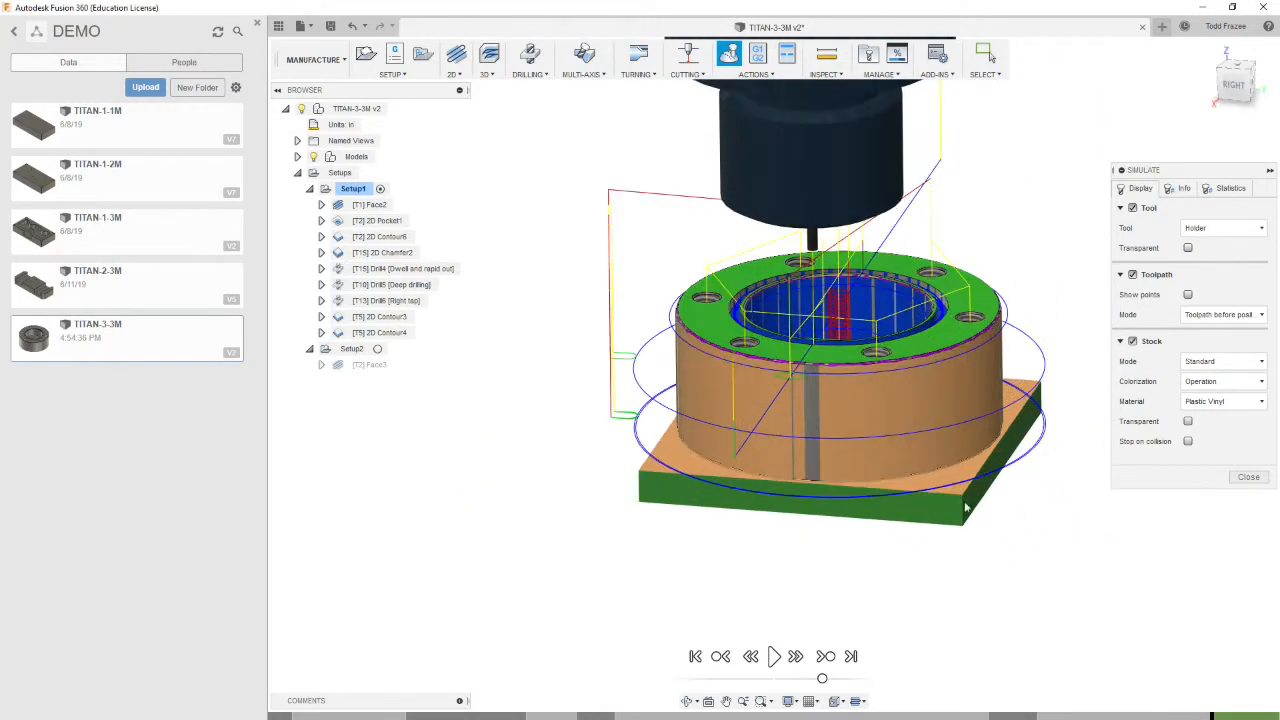
{"action": "left_click", "coordinate": [1250, 478]}
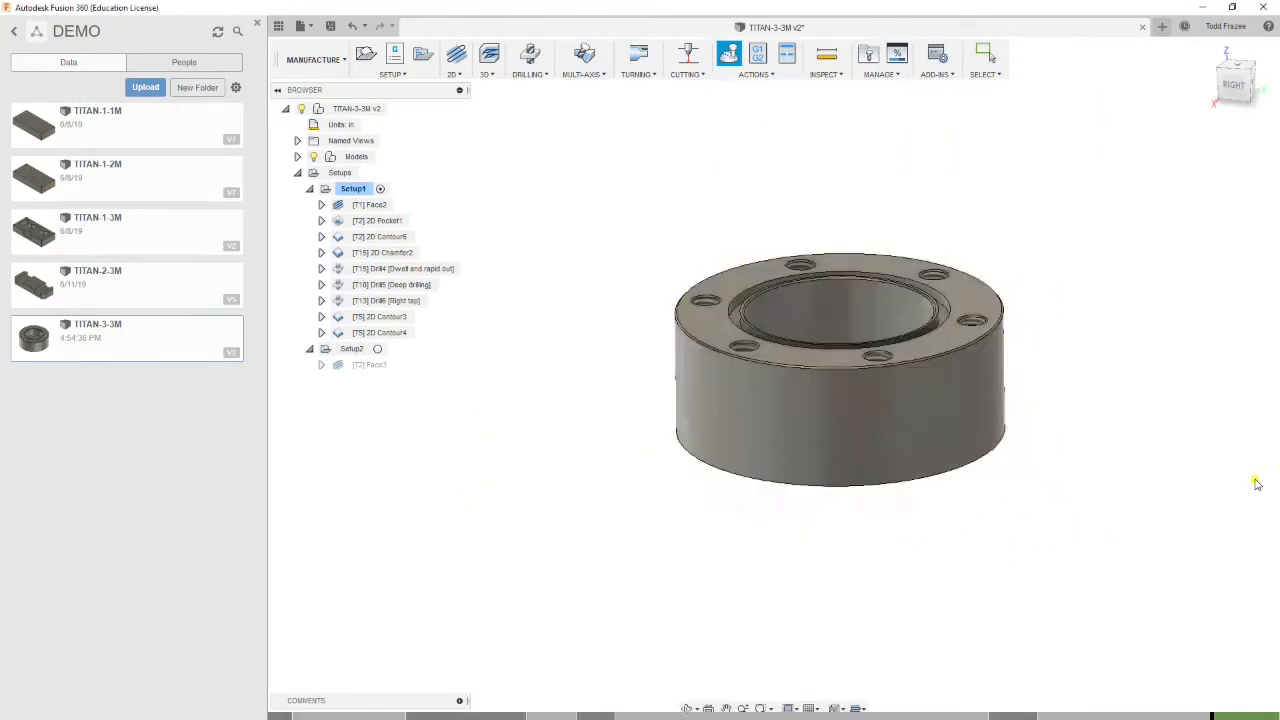
Select Setup2, simulate its facing operation and close the simulation
{"action": "left_click", "coordinate": [352, 349]}
{"action": "middle_click_drag", "start_coordinate": [530, 458], "coordinate": [538, 228], "text": "shift"}
{"action": "middle_click_drag", "start_coordinate": [811, 480], "coordinate": [750, 452], "text": "shift"}
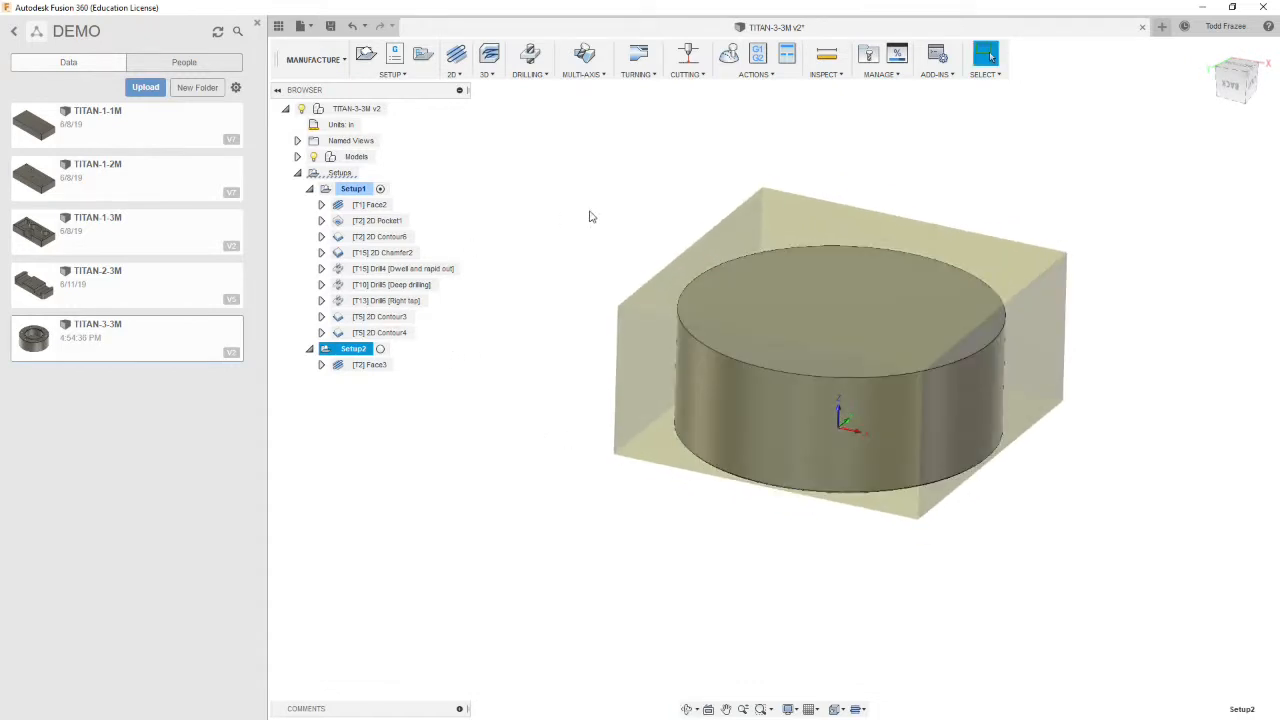
{"action": "left_click", "coordinate": [731, 56]}
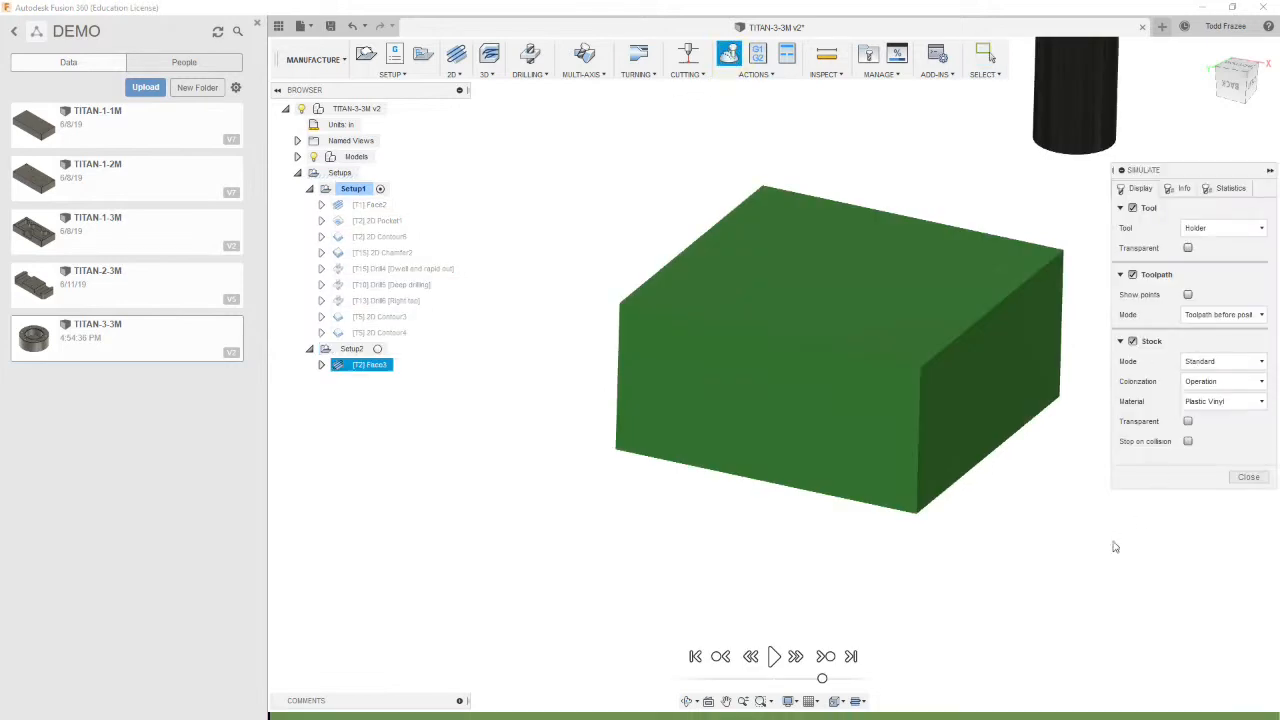
{"action": "left_click", "coordinate": [774, 656]}
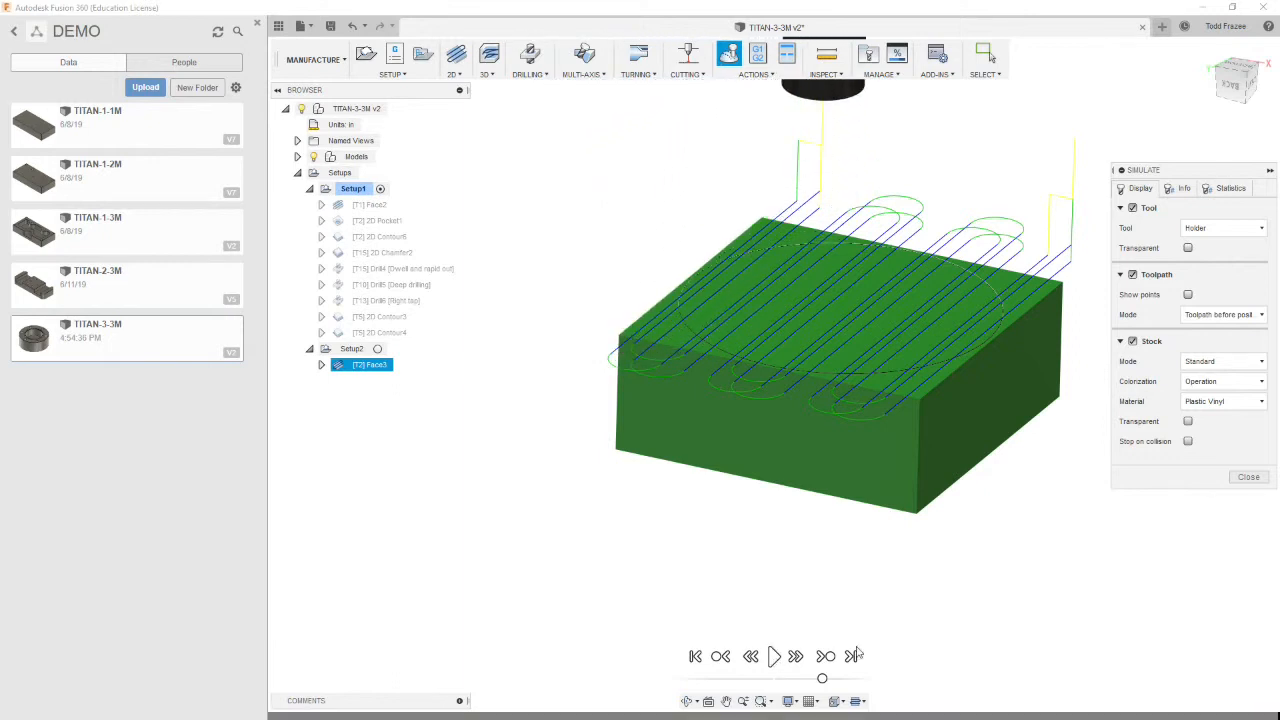
{"action": "left_click", "coordinate": [1250, 477]}
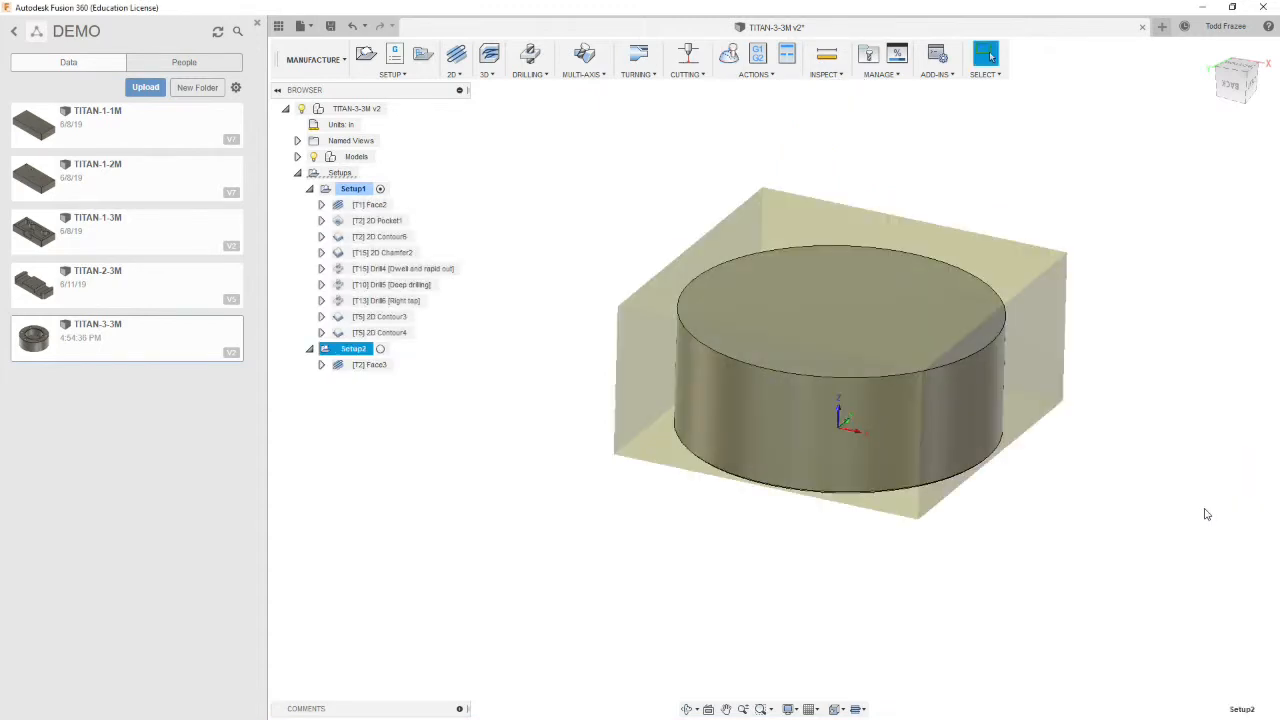
Inspect the finished part model from different angles and zoom levels
{"action": "left_click", "coordinate": [1018, 570]}
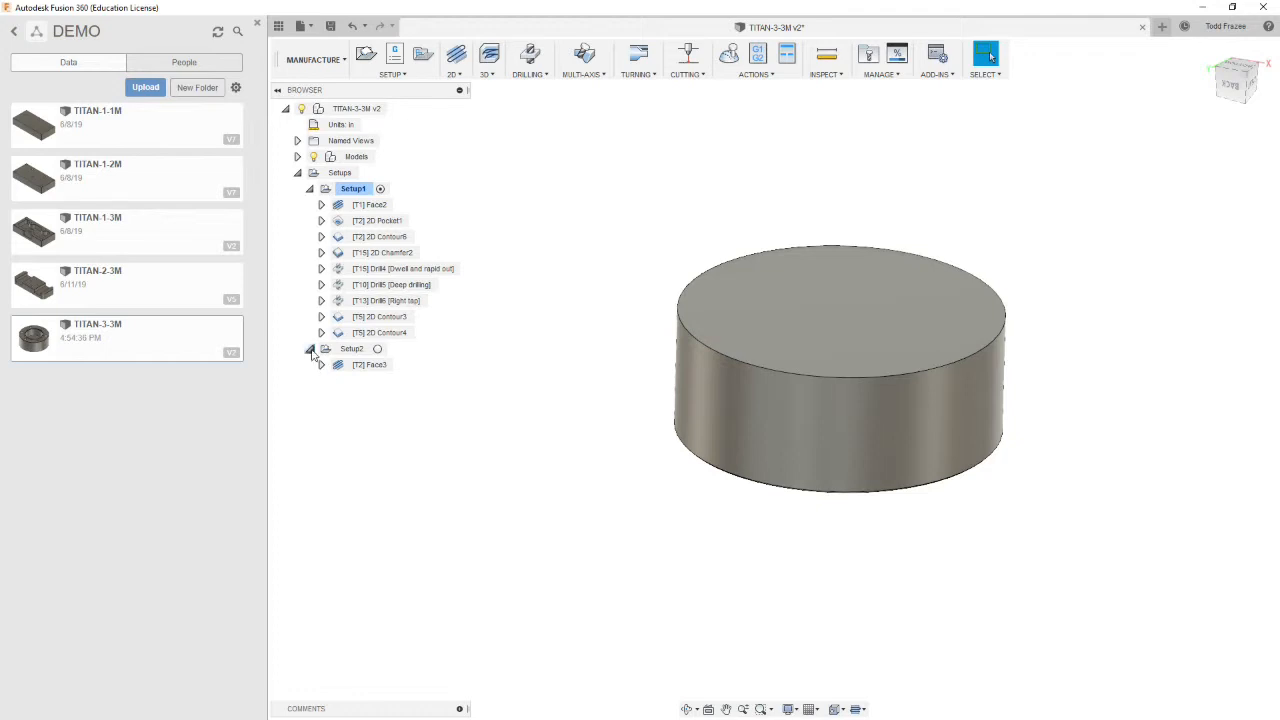
{"action": "middle_click_drag", "start_coordinate": [665, 433], "coordinate": [627, 223], "text": "shift"}
{"action": "scroll", "coordinate": [630, 225], "scroll_direction": "down", "scroll_amount": 1}
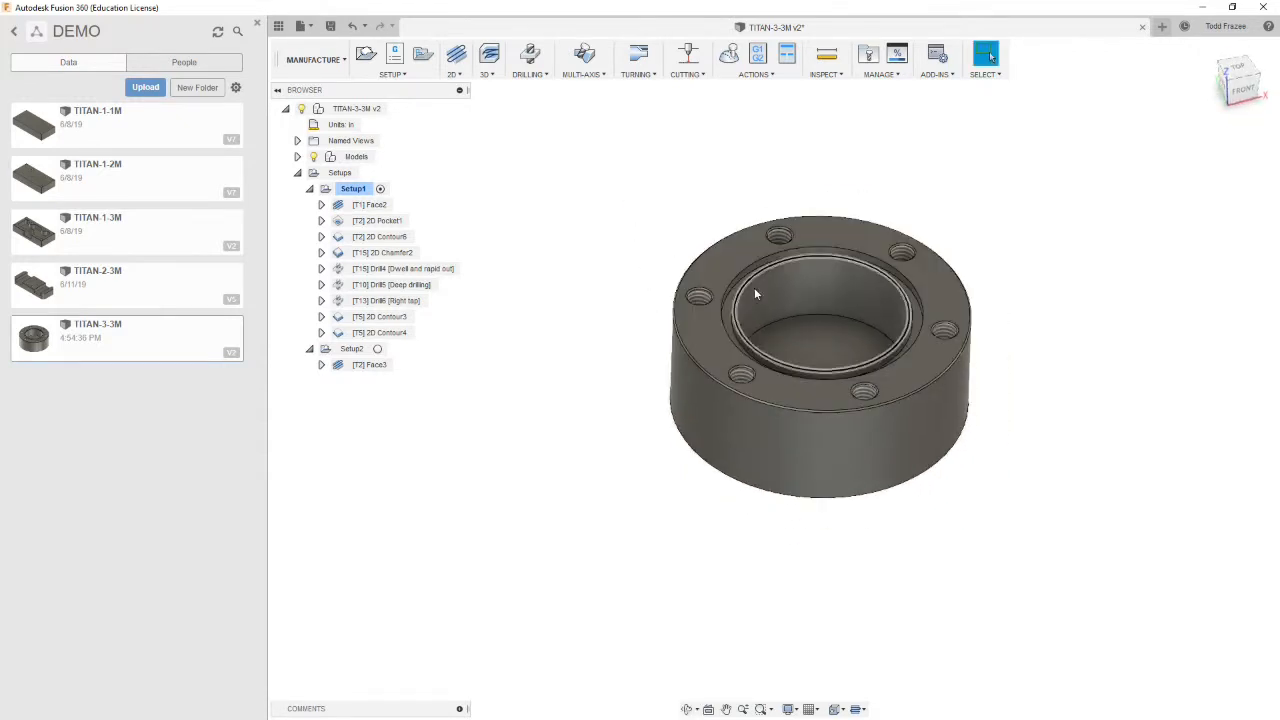
{"action": "scroll", "coordinate": [824, 453], "scroll_direction": "up", "scroll_amount": 3}
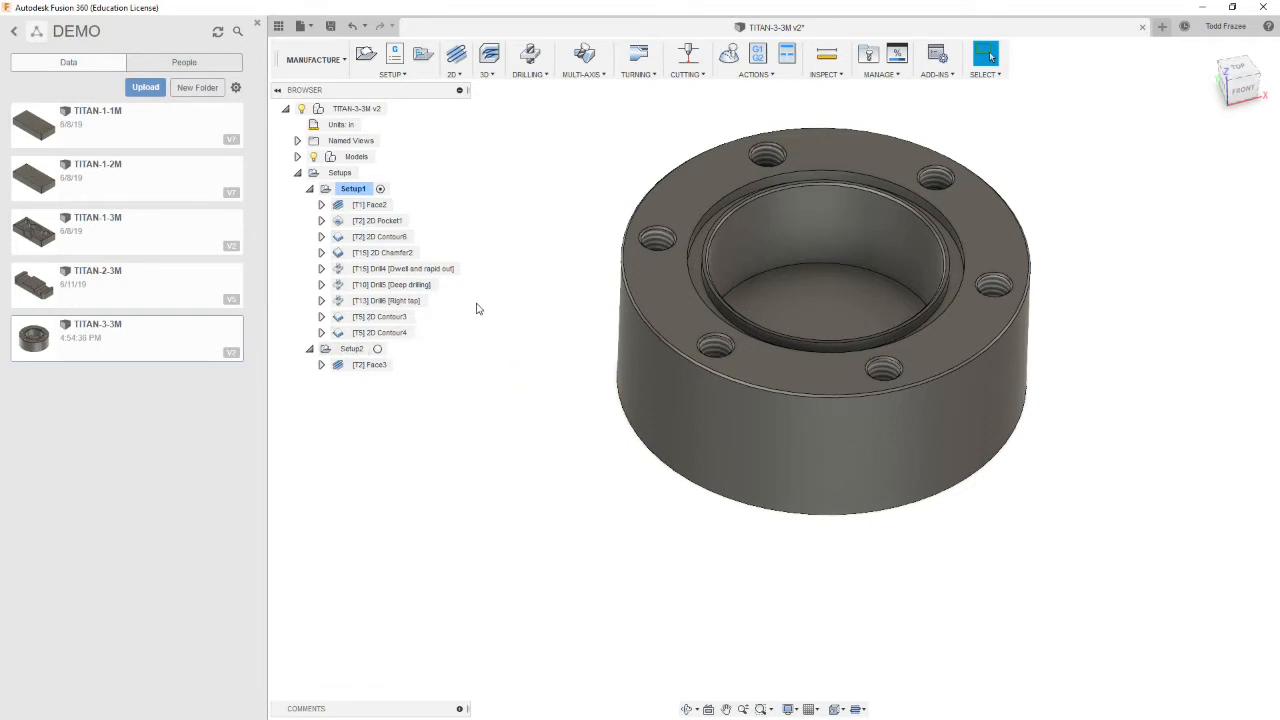
{"action": "scroll", "coordinate": [546, 291], "scroll_direction": "down", "scroll_amount": 3}
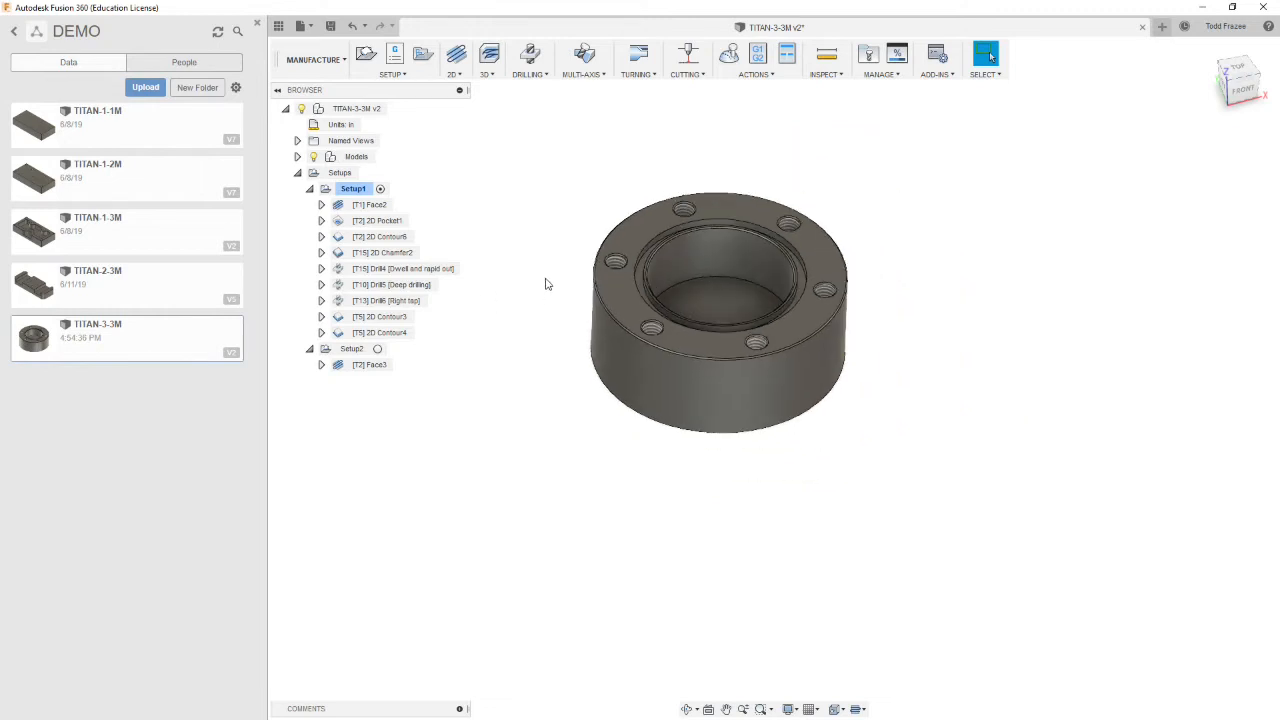
{"action": "scroll", "coordinate": [490, 170], "scroll_direction": "up", "scroll_amount": 3}
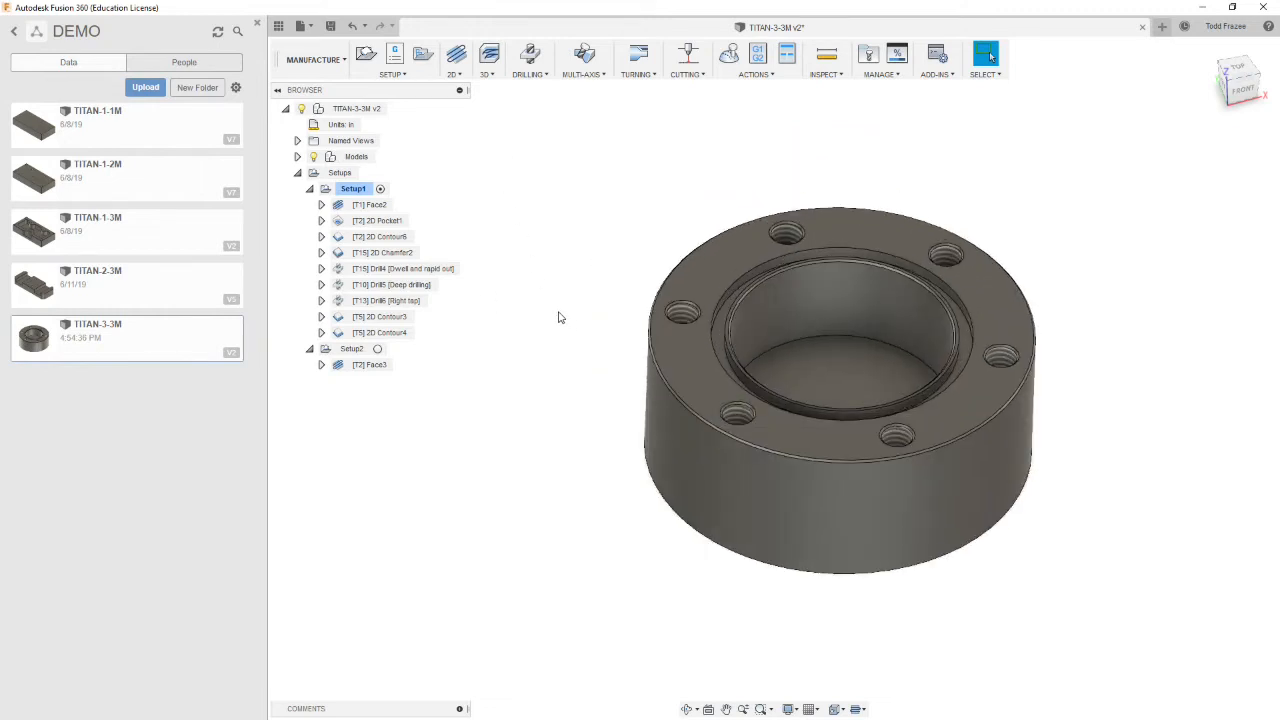